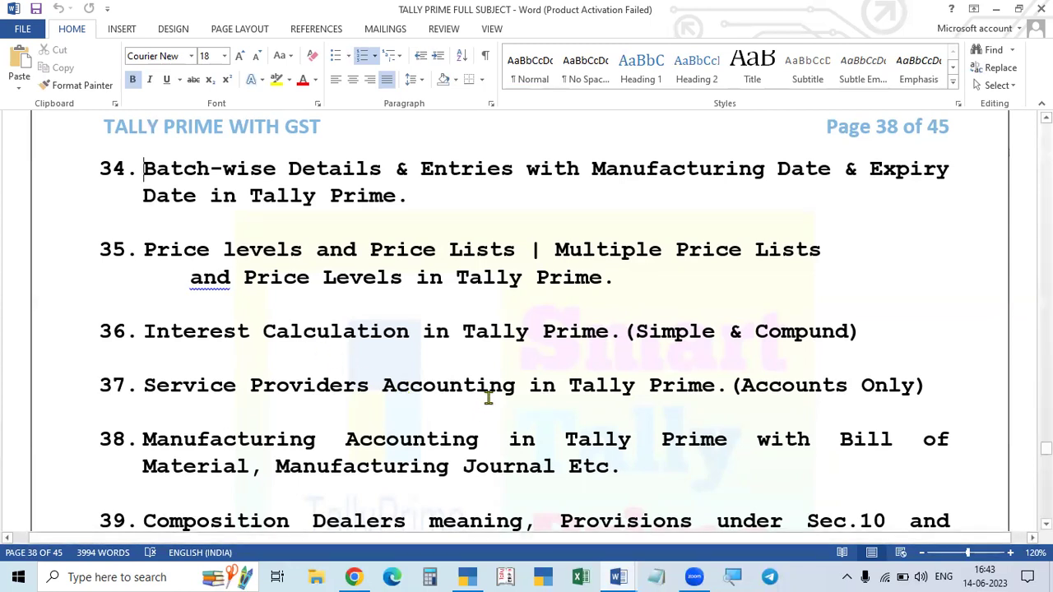
scroll(487, 398, down, 1)
scroll(496, 392, up, 2)
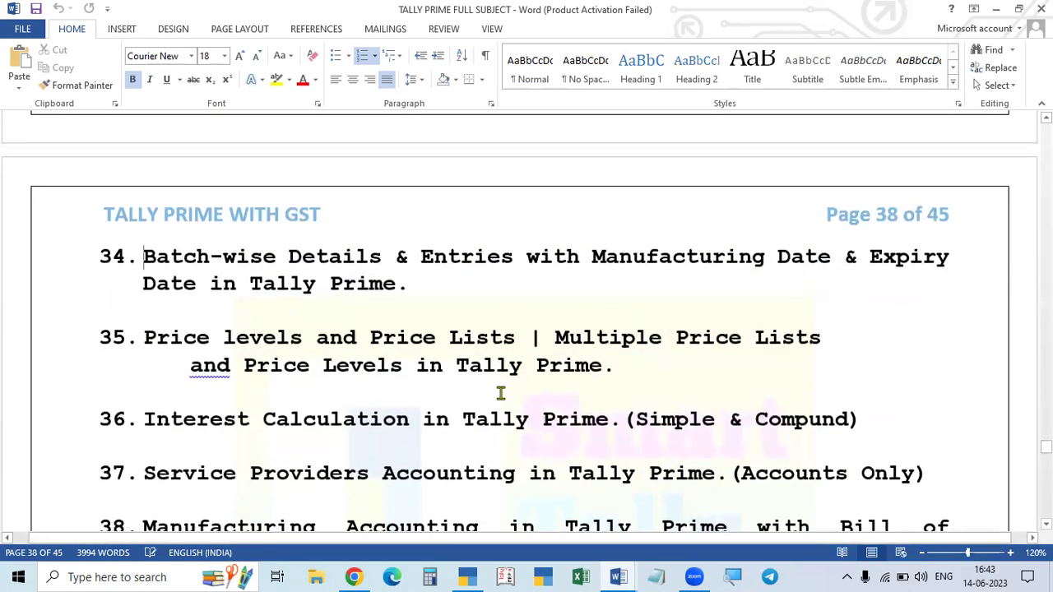
scroll(500, 394, up, 1)
scroll(500, 393, down, 1)
scroll(499, 392, down, 2)
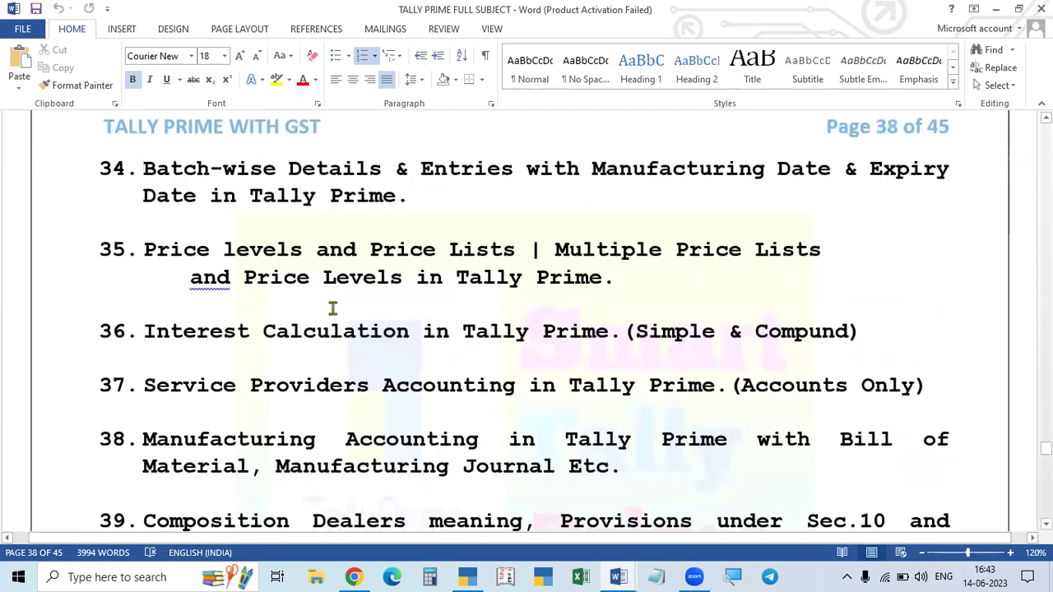
scroll(396, 397, up, 1)
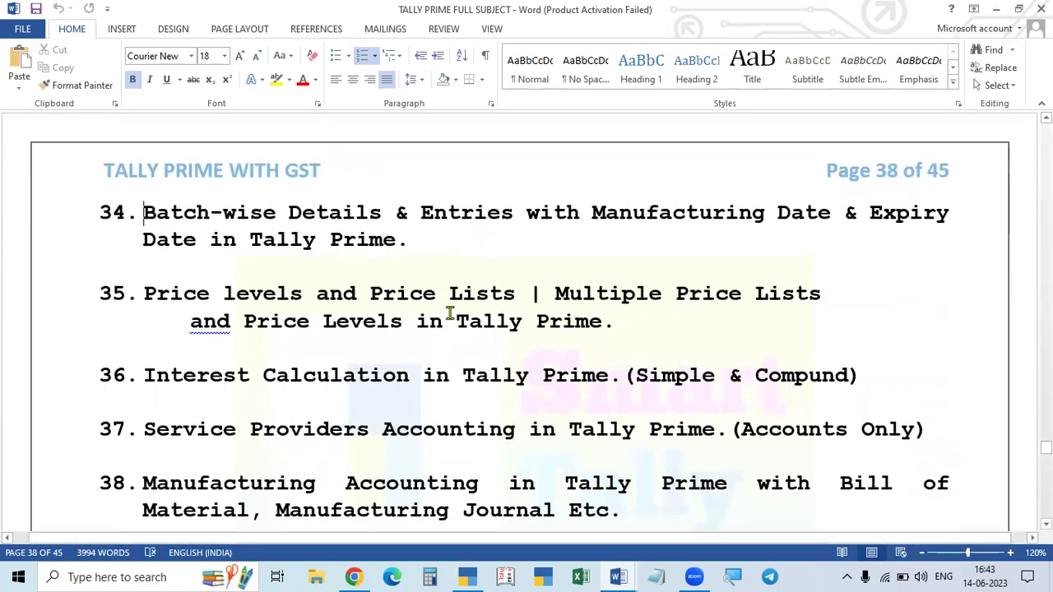
Minimize the Word documents, switch to TallyPrime and load the company ABC Ltd(22-23)
click(997, 16)
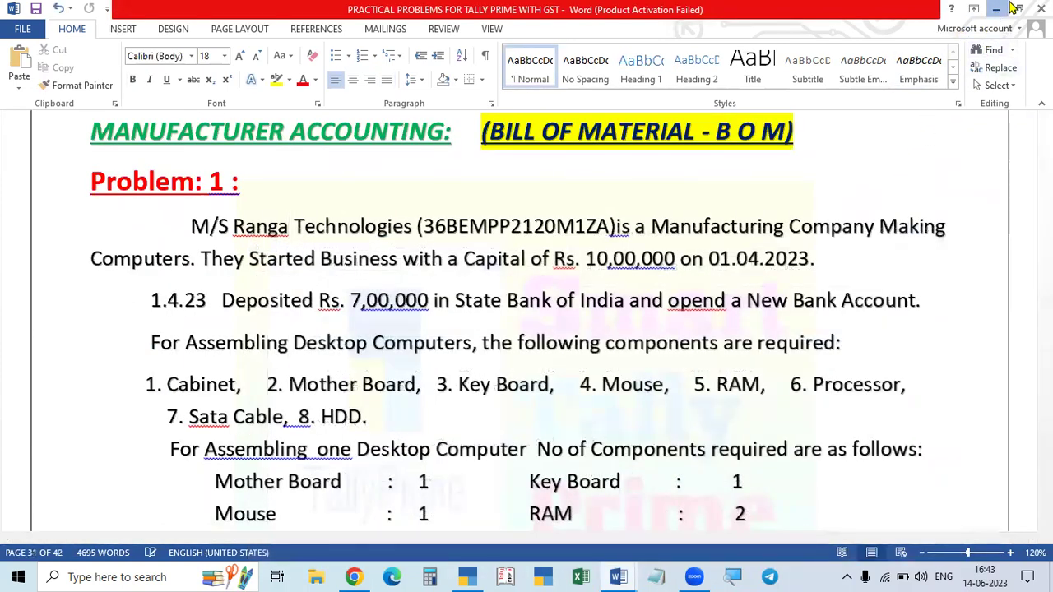
click(1014, 8)
key(super+d)
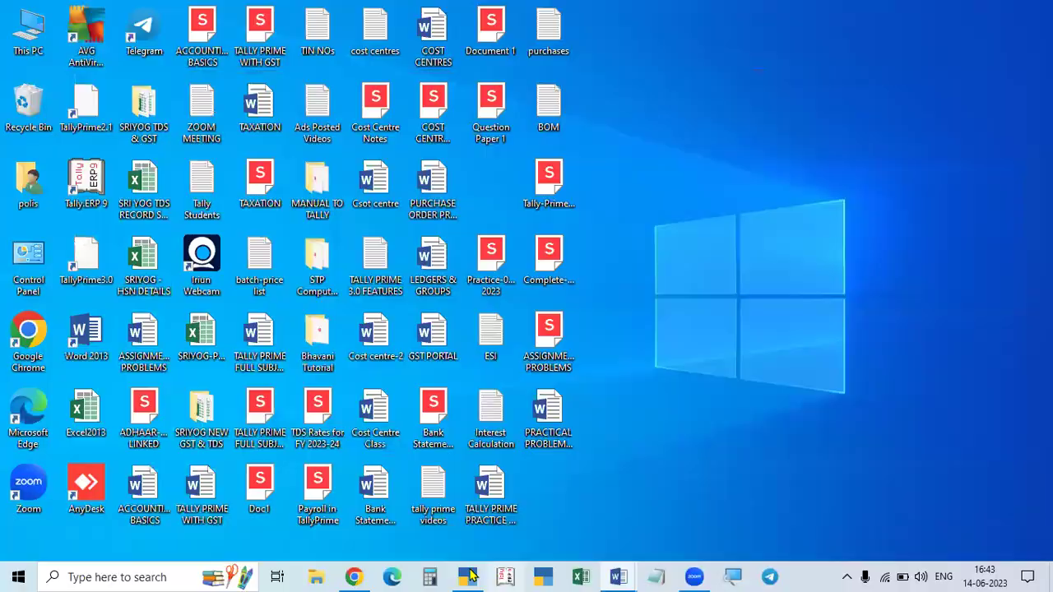
click(469, 576)
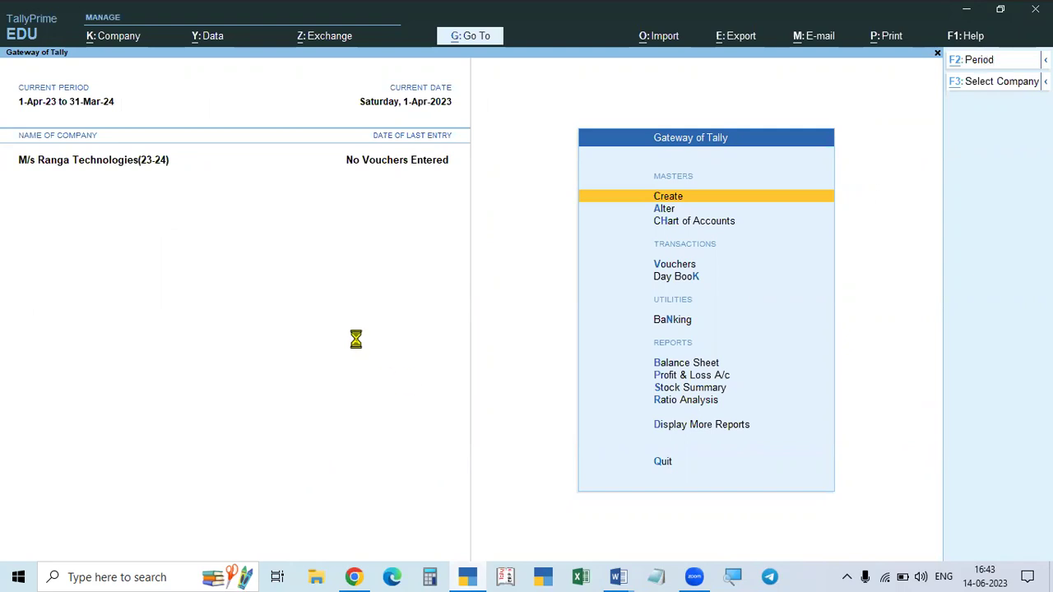
key(F3)
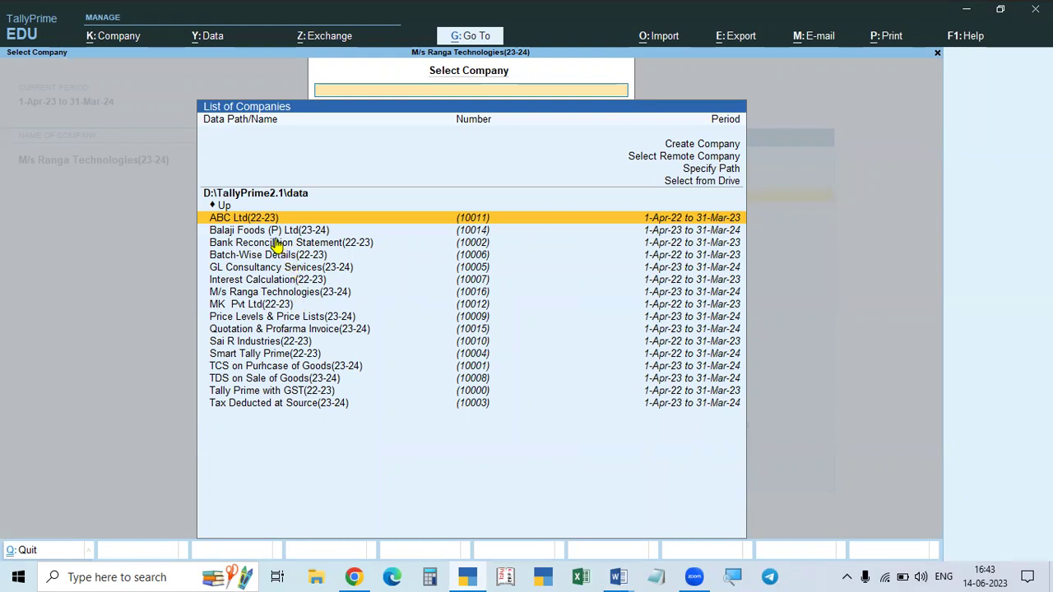
key(Return)
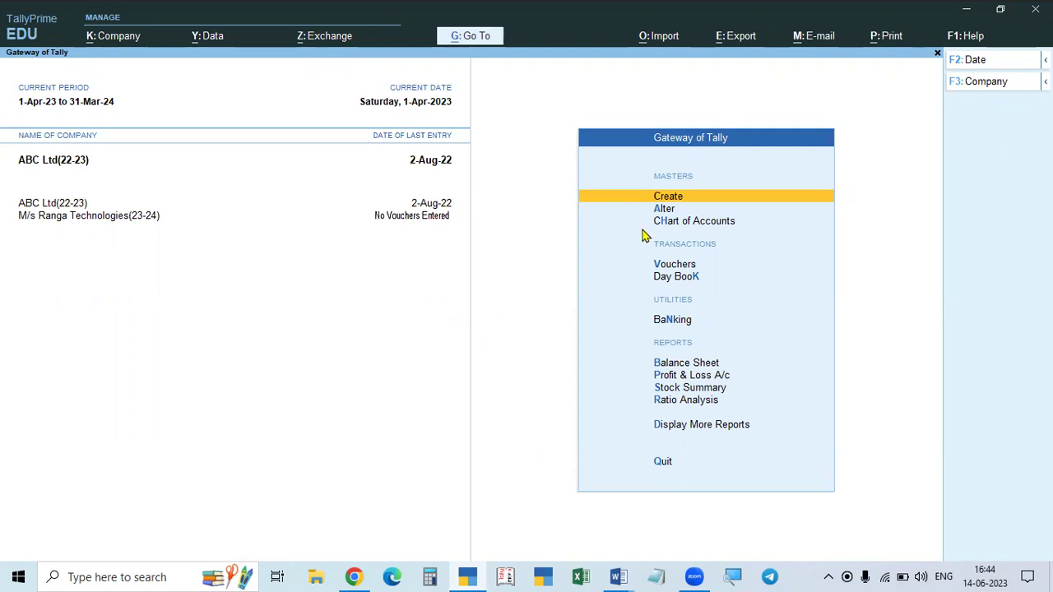
click(674, 266)
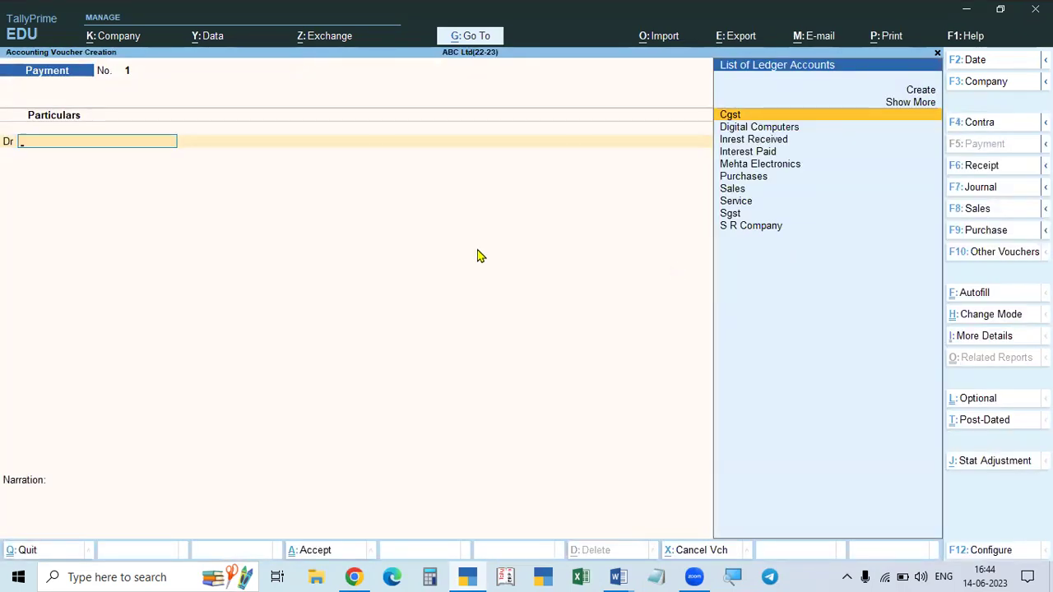
key(Escape)
key(Escape)
key(Escape)
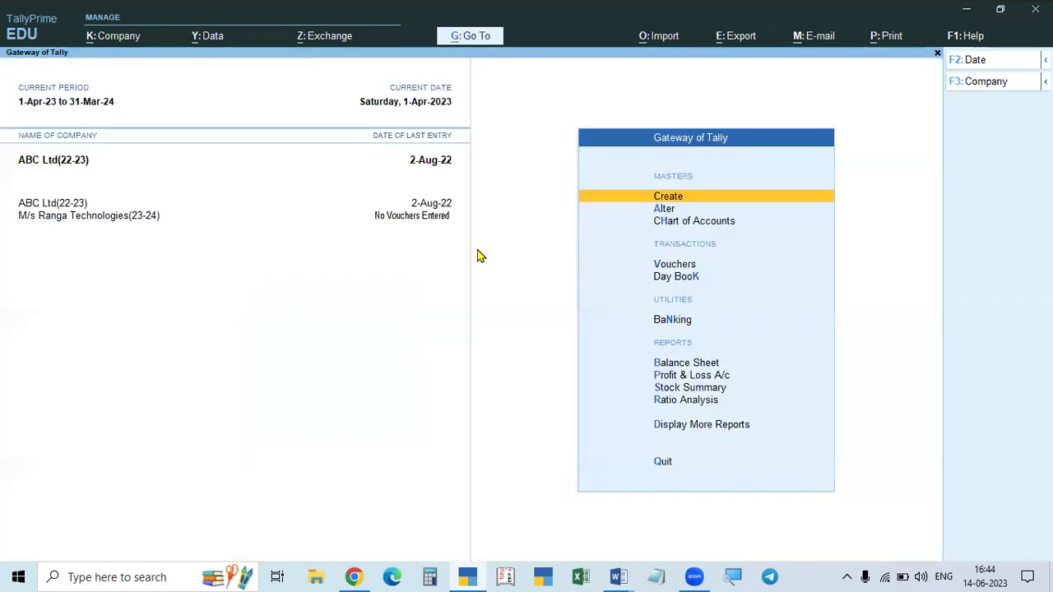
Open the company features of ABC Ltd(22-23) and set Maintain Inventory to No
key(F11)
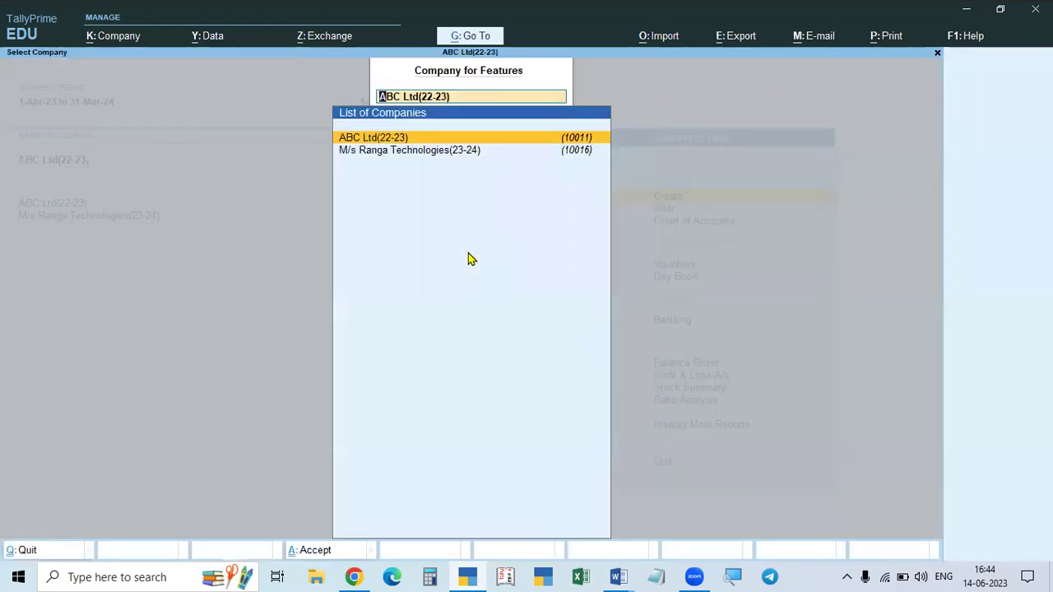
key(Return)
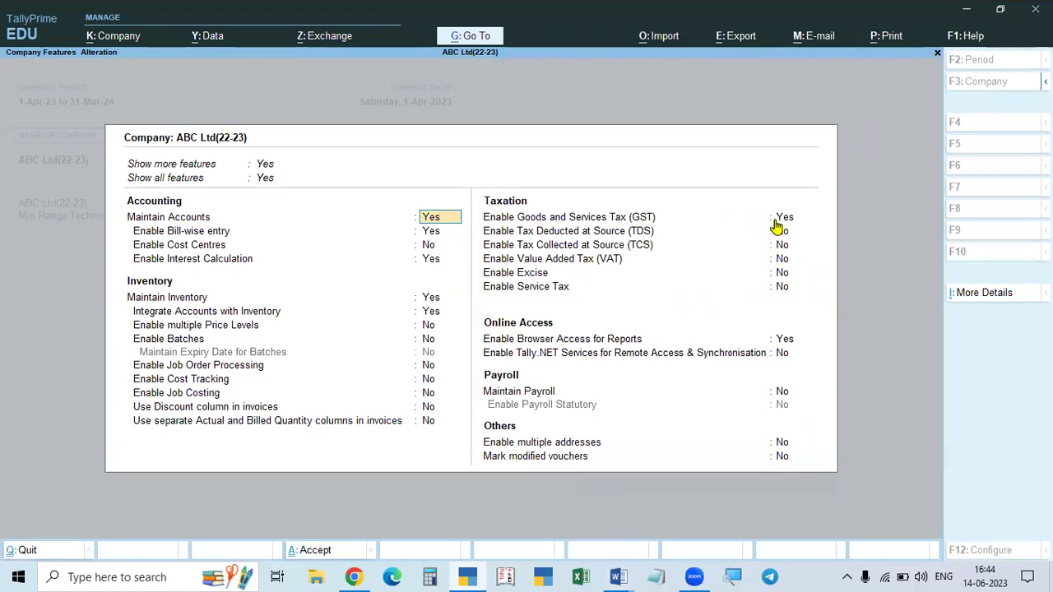
click(427, 299)
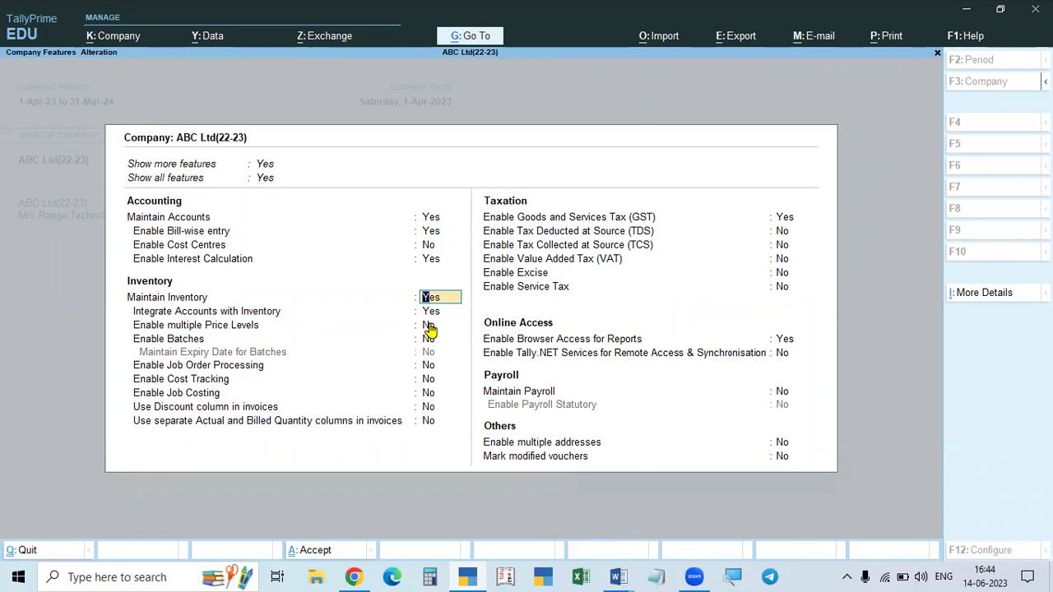
text(a)
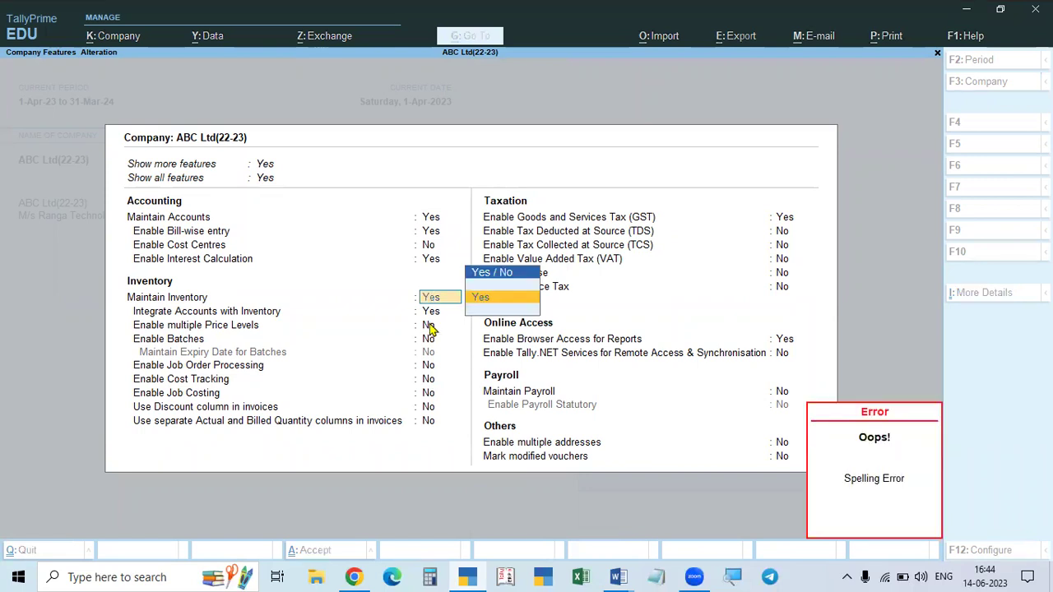
text(a)
key(BackSpace)
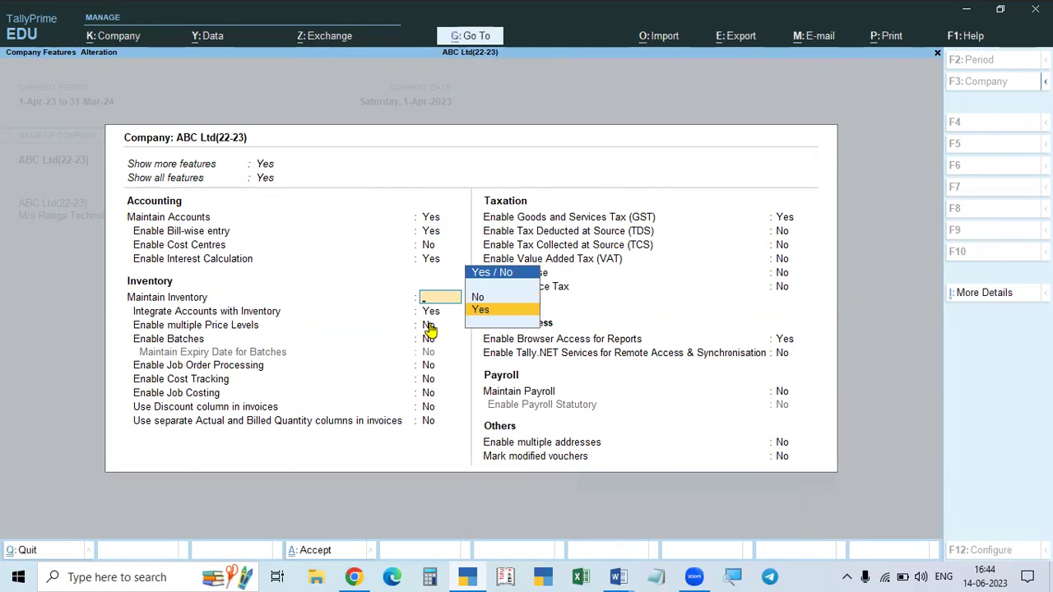
text(n)
key(Return)
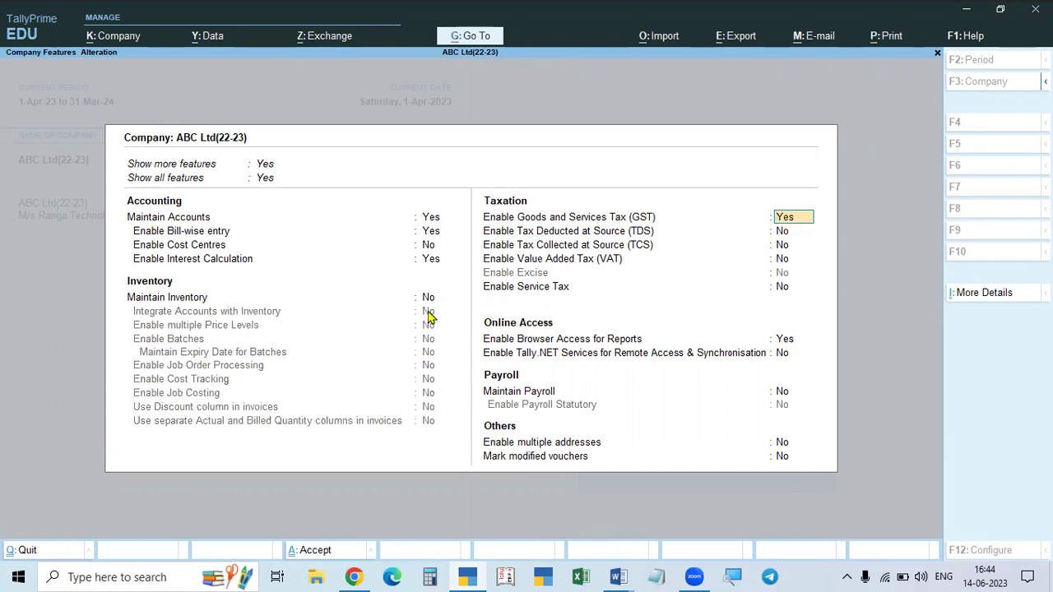
Switch Maintain Inventory to Yes and back to No in the company features
click(429, 300)
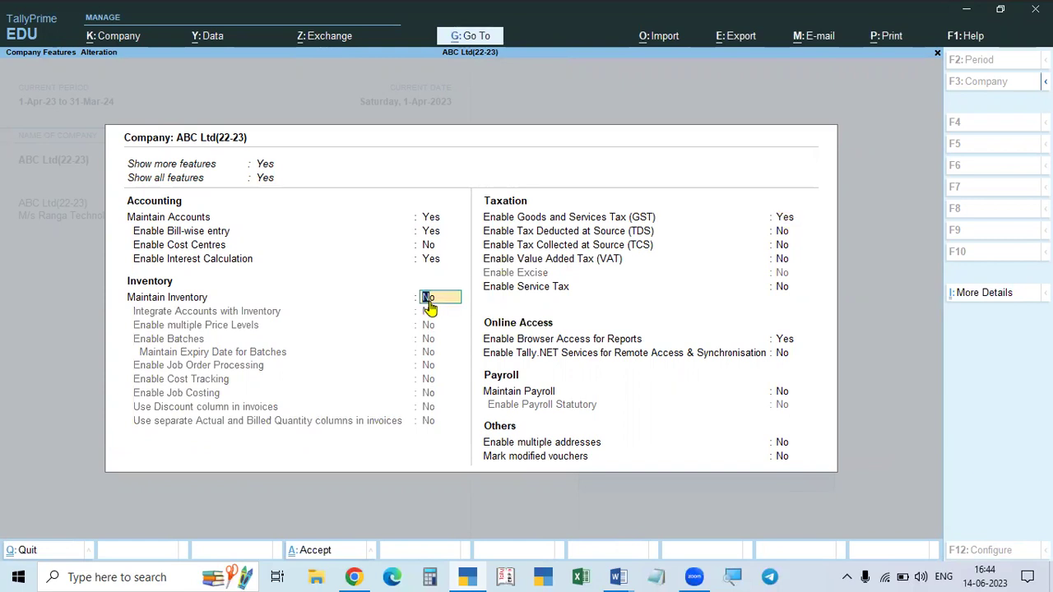
key(y)
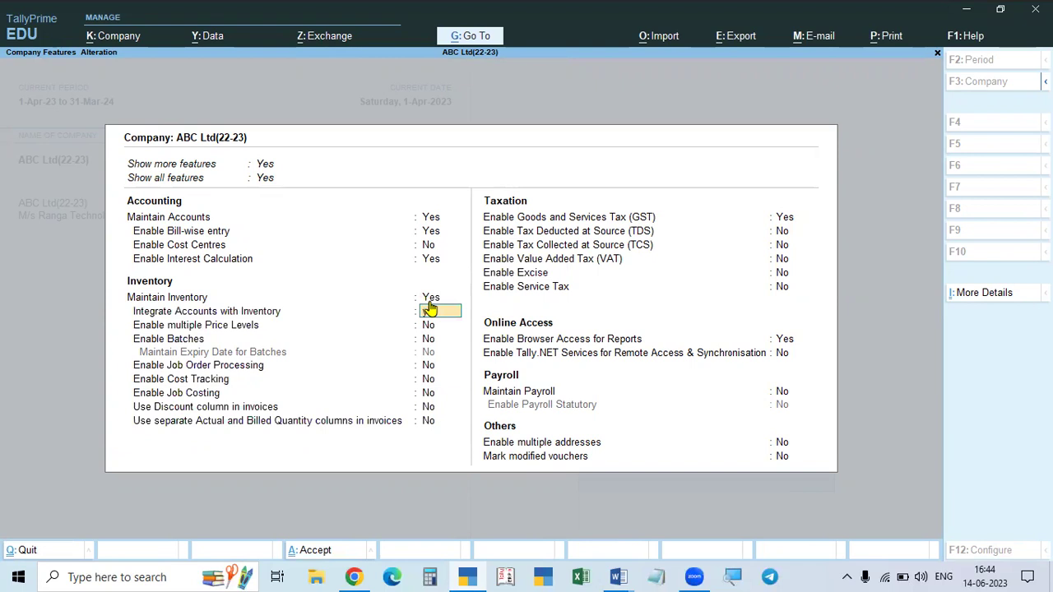
key(Return)
click(428, 301)
text(n)
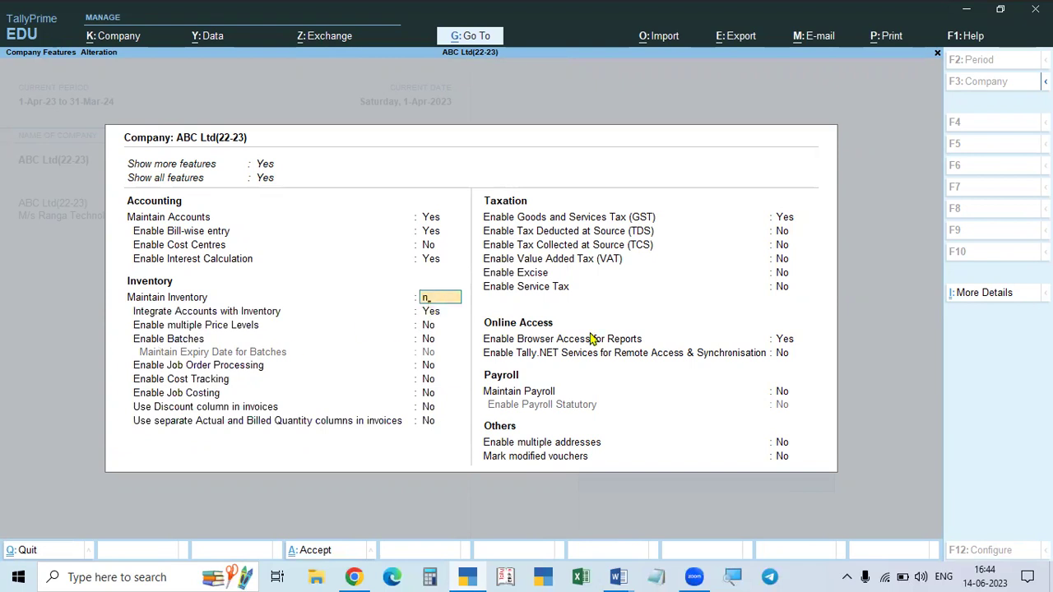
key(Return)
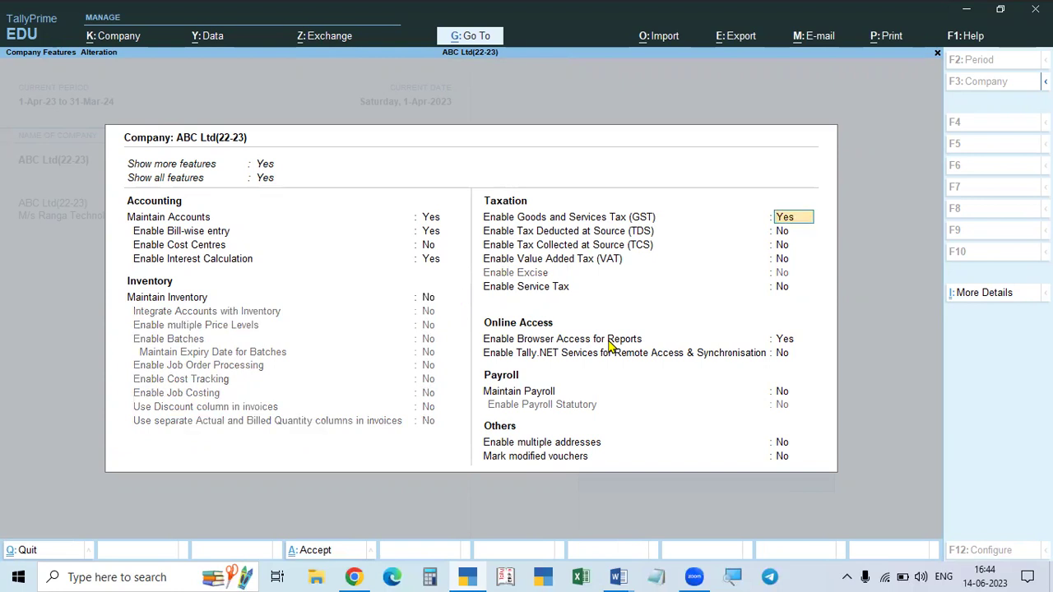
Accept the company features of ABC Ltd(22-23) and return to the Gateway of Tally
key(Return)
key(ctrl)
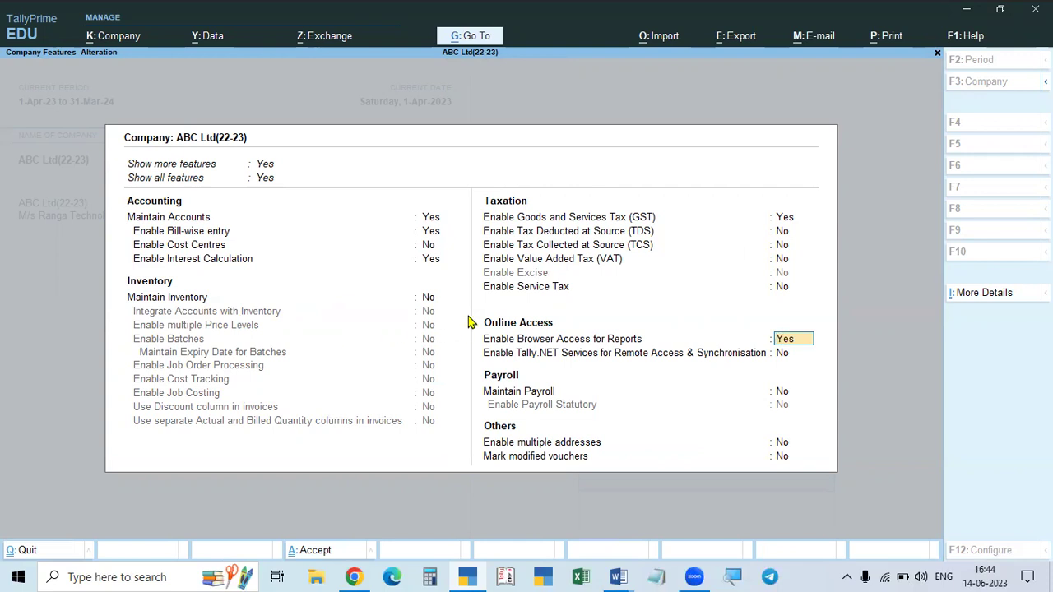
key(ctrl)
key(F3)
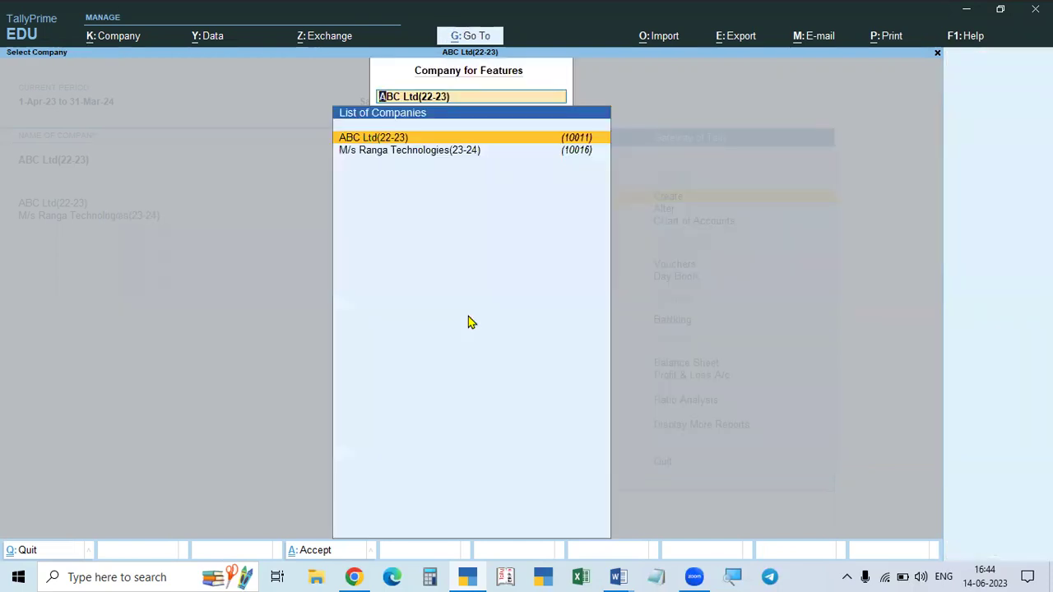
key(Escape)
key(Escape)
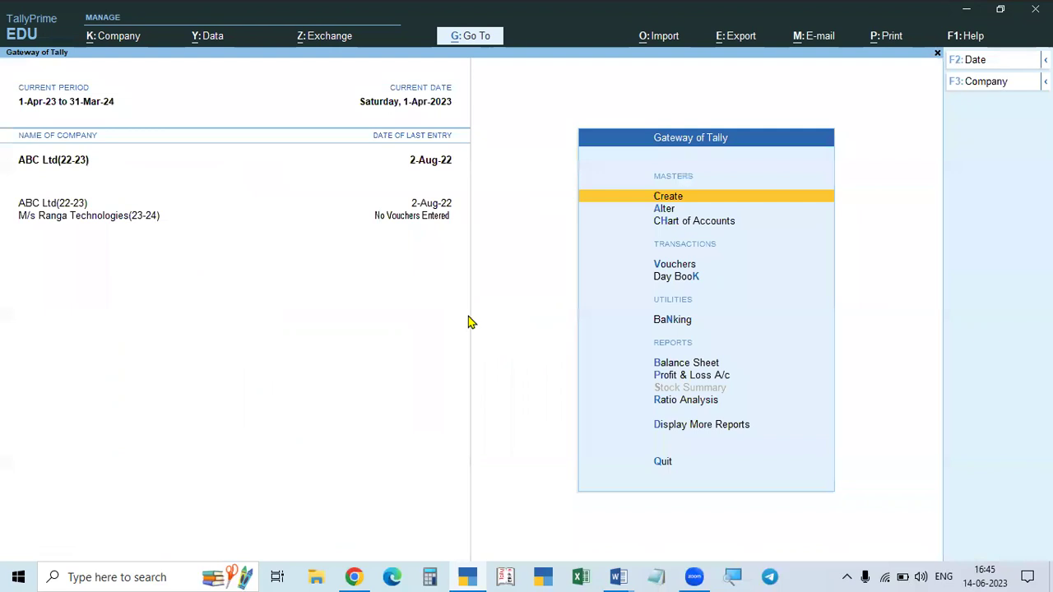
key(Escape)
key(Escape)
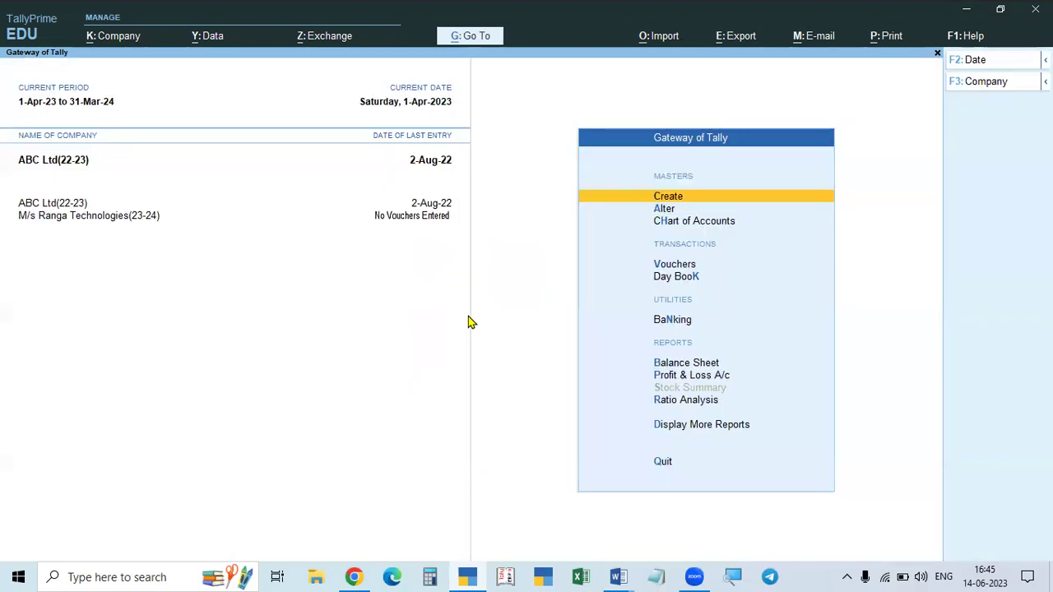
Start a new sales voucher and set its voucher mode to Accounting Invoice
key(v)
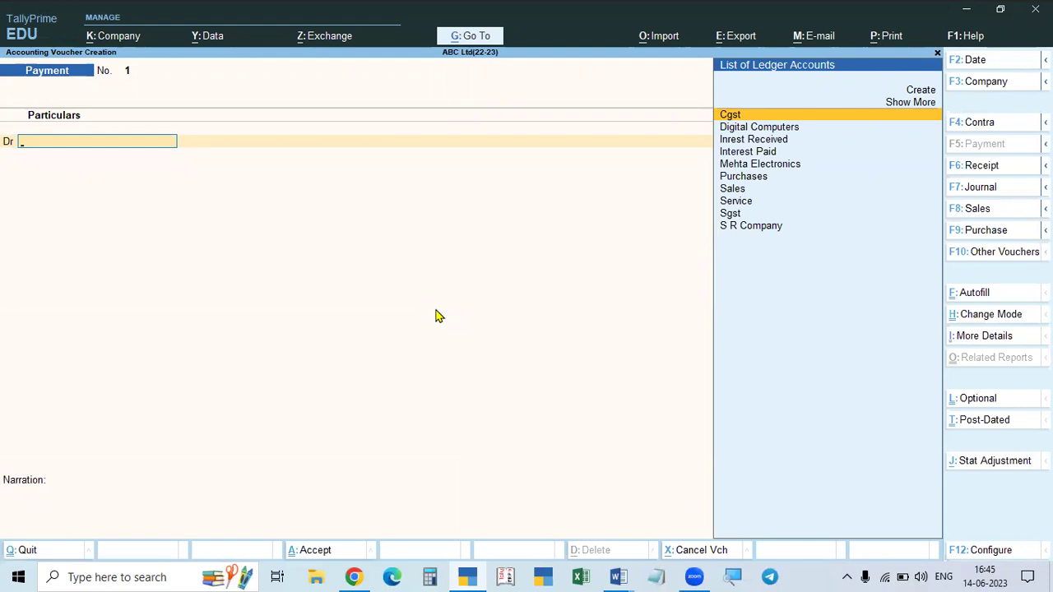
key(F9)
key(F8)
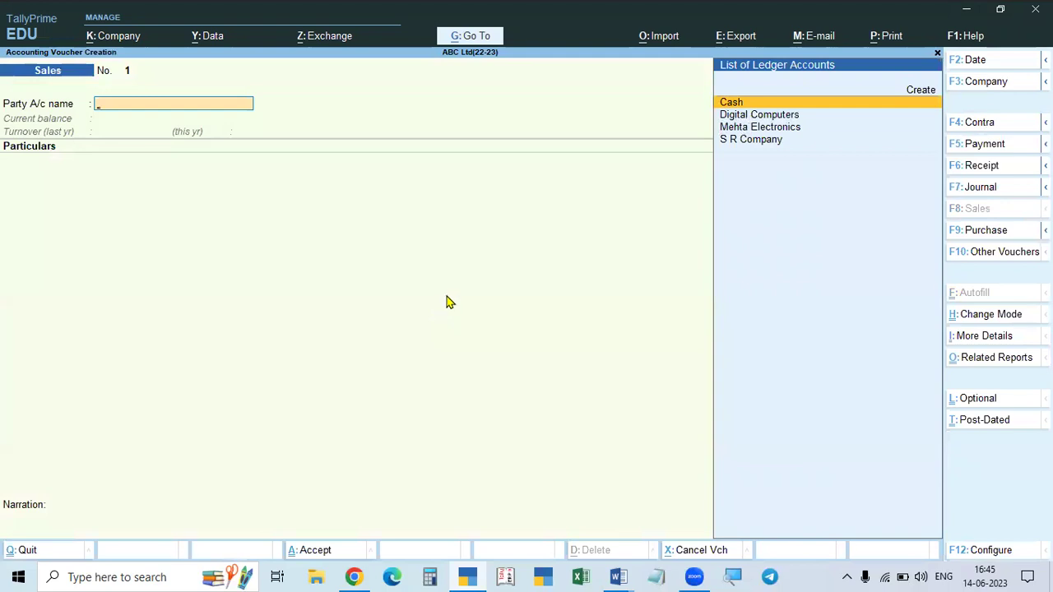
click(986, 316)
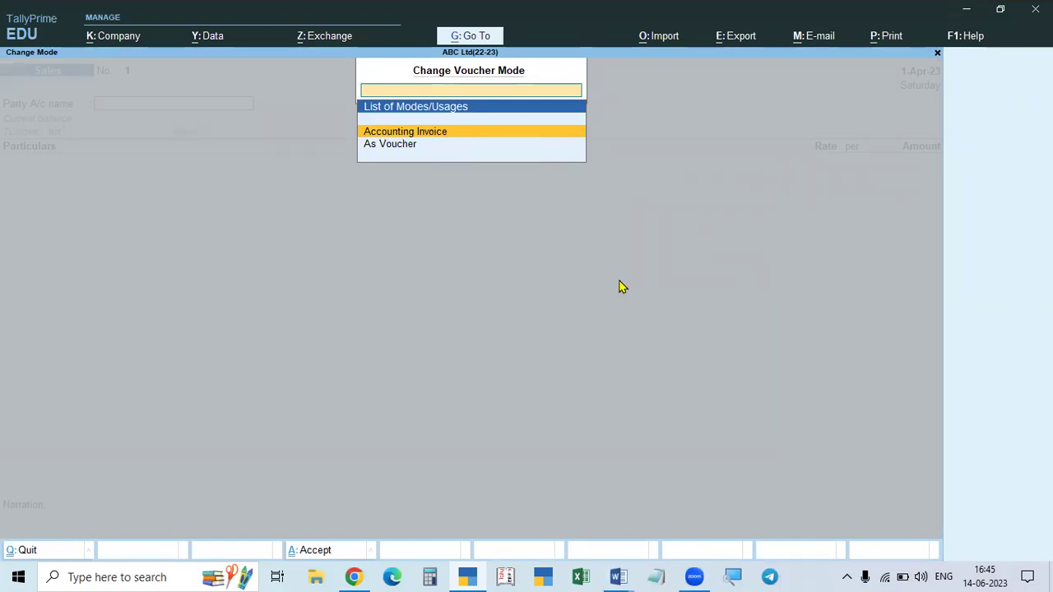
key(Return)
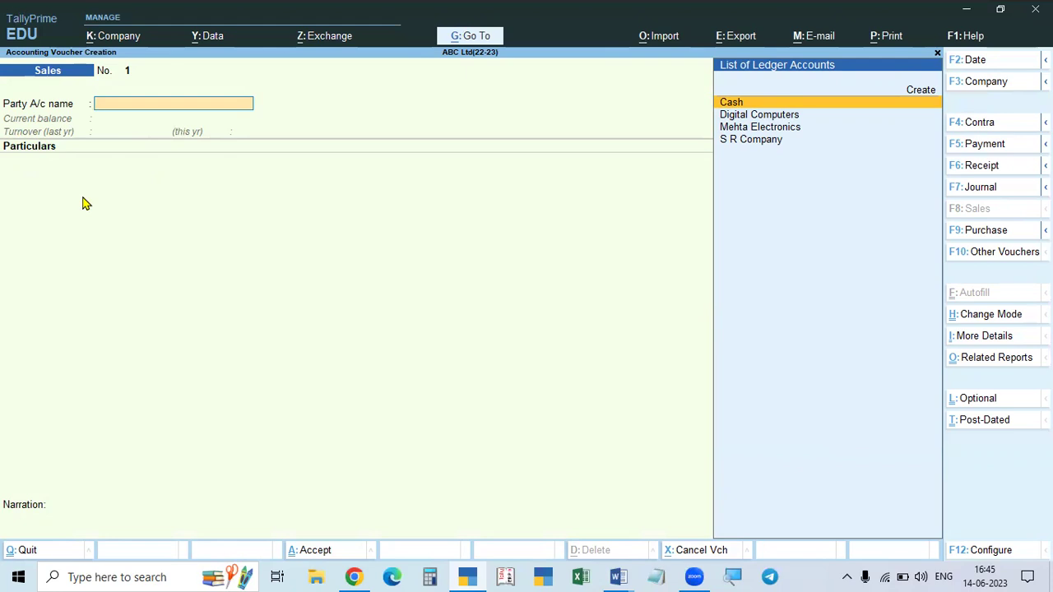
Choose Cash as the sales voucher's party, accept the blank dispatch and party details, and quit the voucher without saving
key(Return)
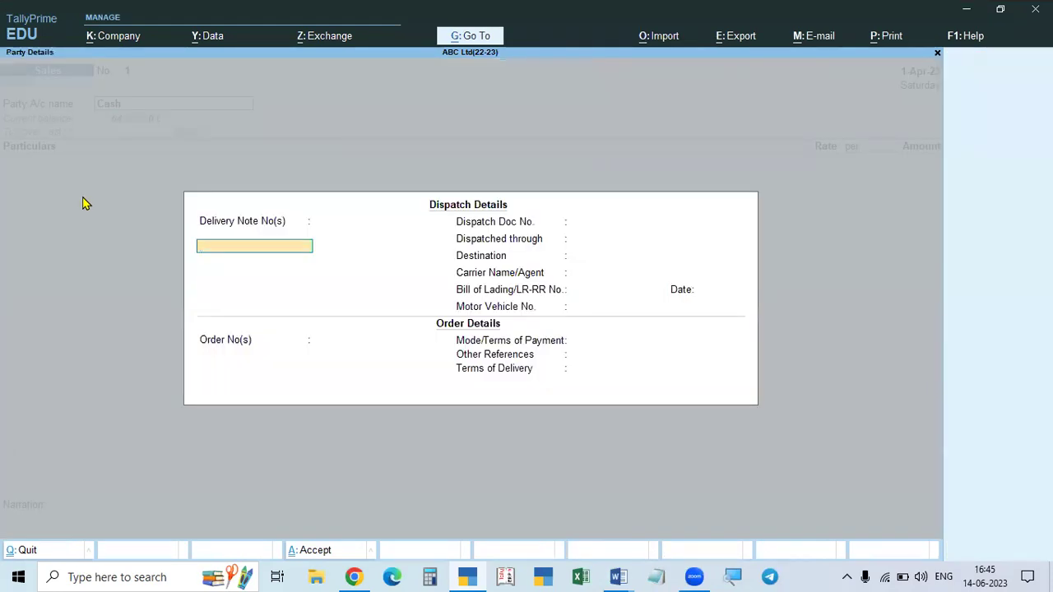
key(ctrl+a)
key(ctrl+a)
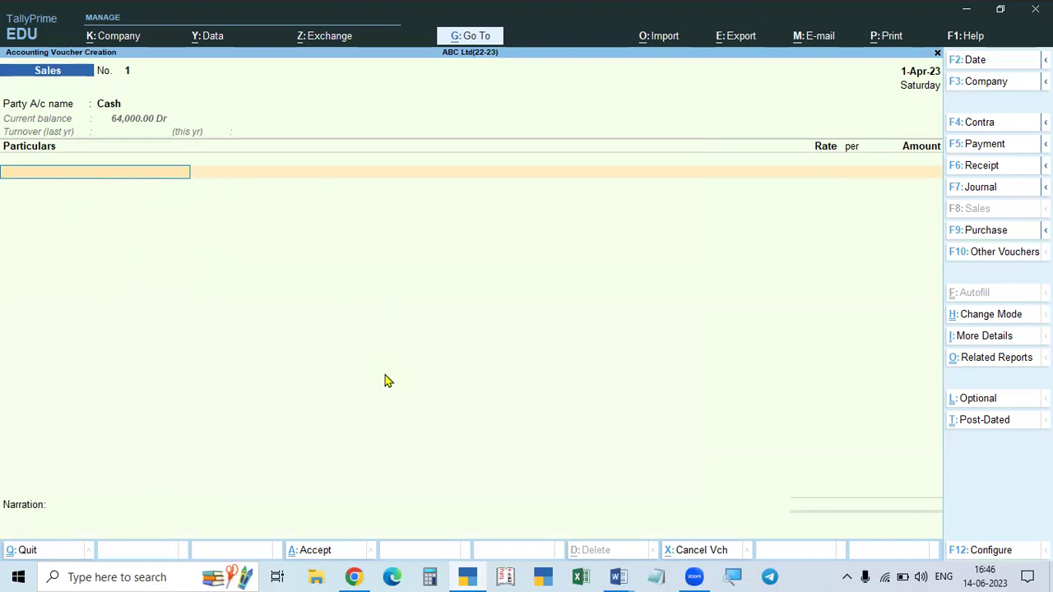
key(Escape)
key(y)
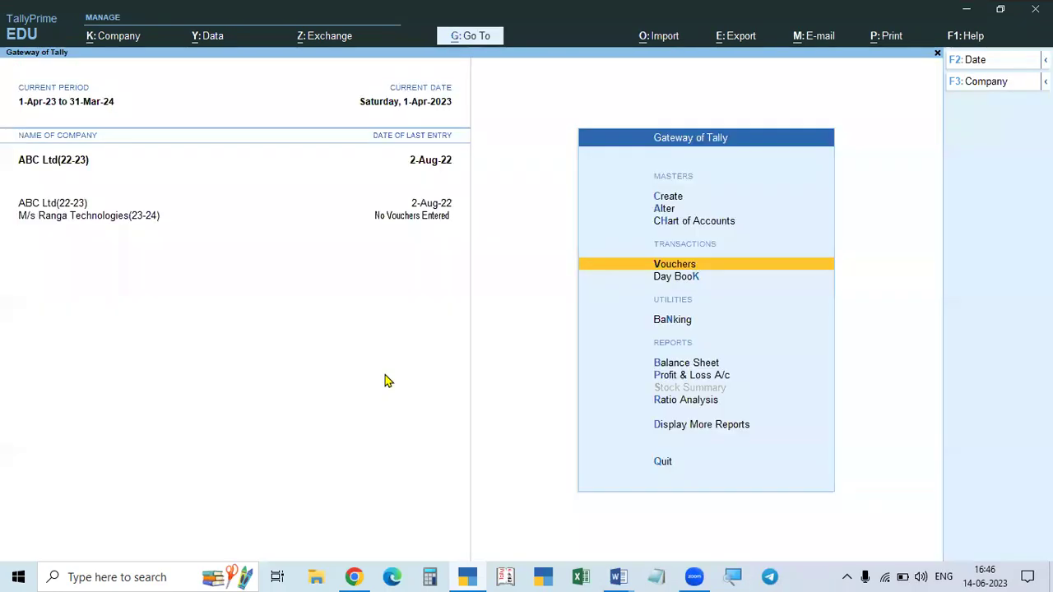
Check the TALLY PRIME FULL SUBJECT document in Word for the service providers accounting topic and return to TallyPrime
key(alt+F2)
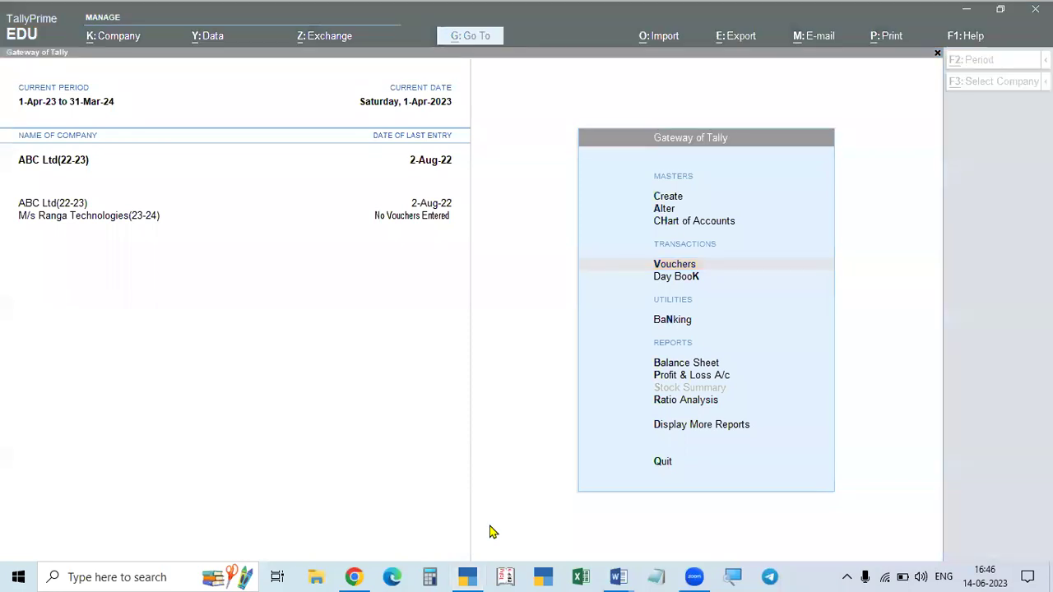
click(613, 577)
mouse_move(611, 577)
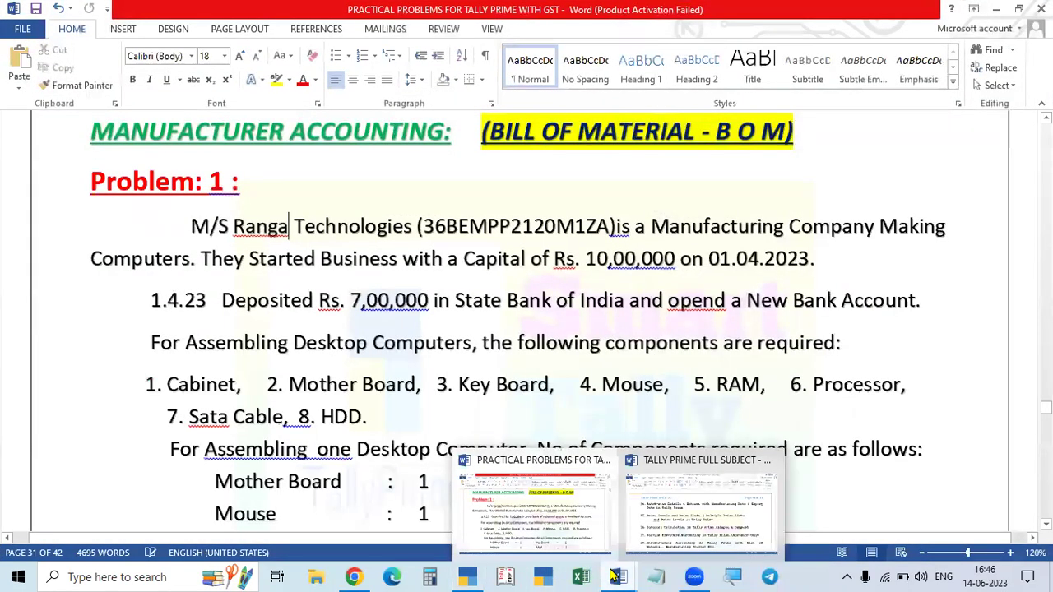
click(669, 531)
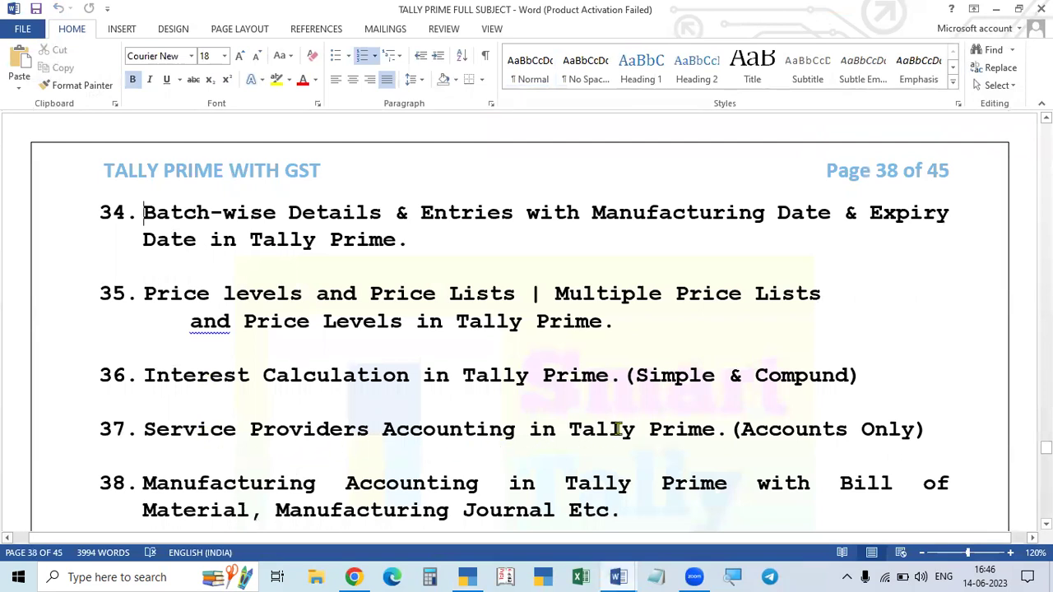
key(alt+Tab)
click(466, 577)
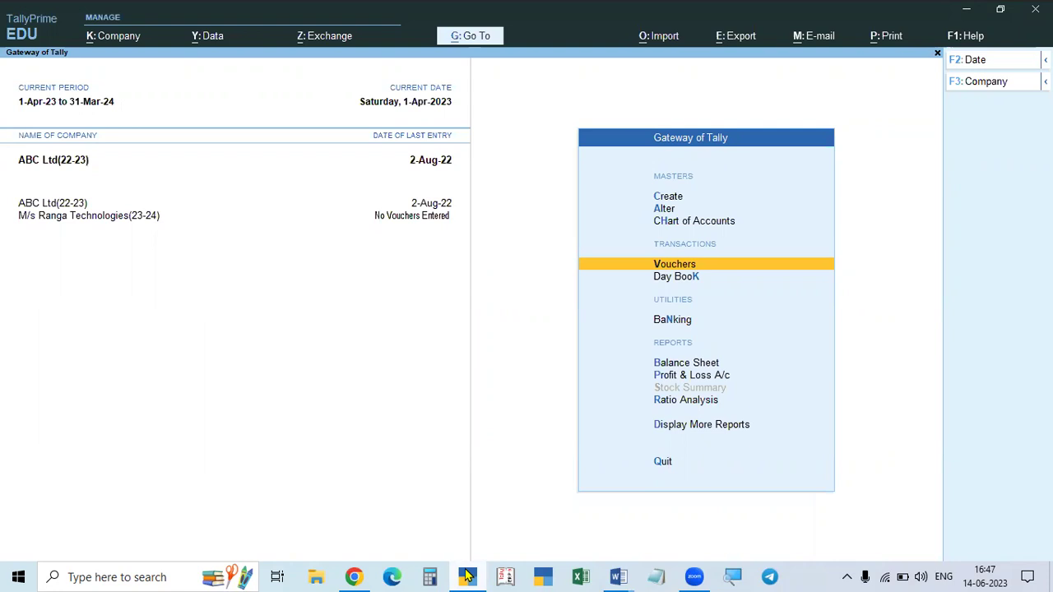
key(Return)
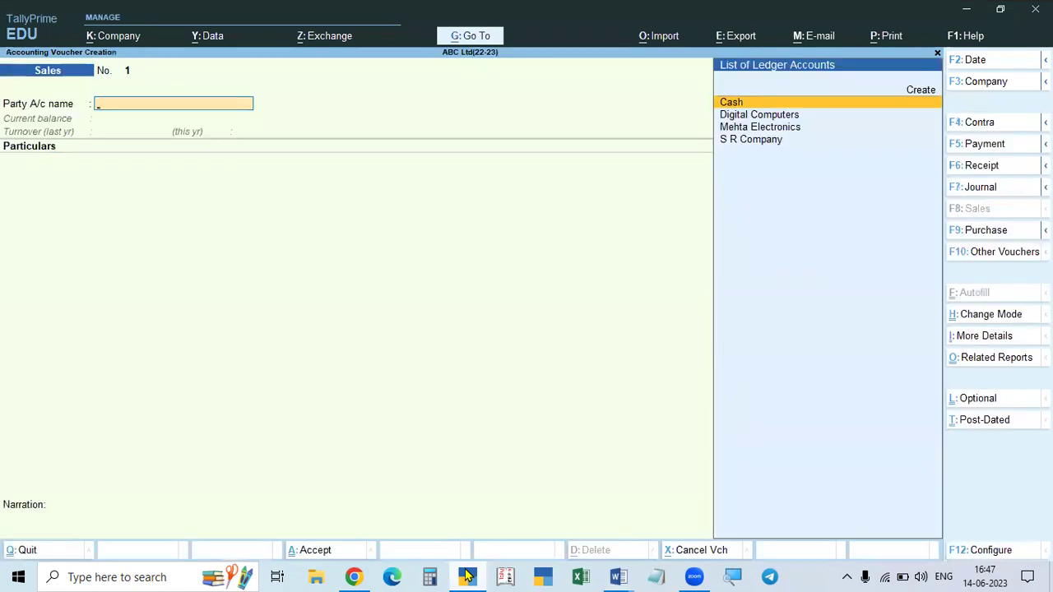
key(Escape)
key(y)
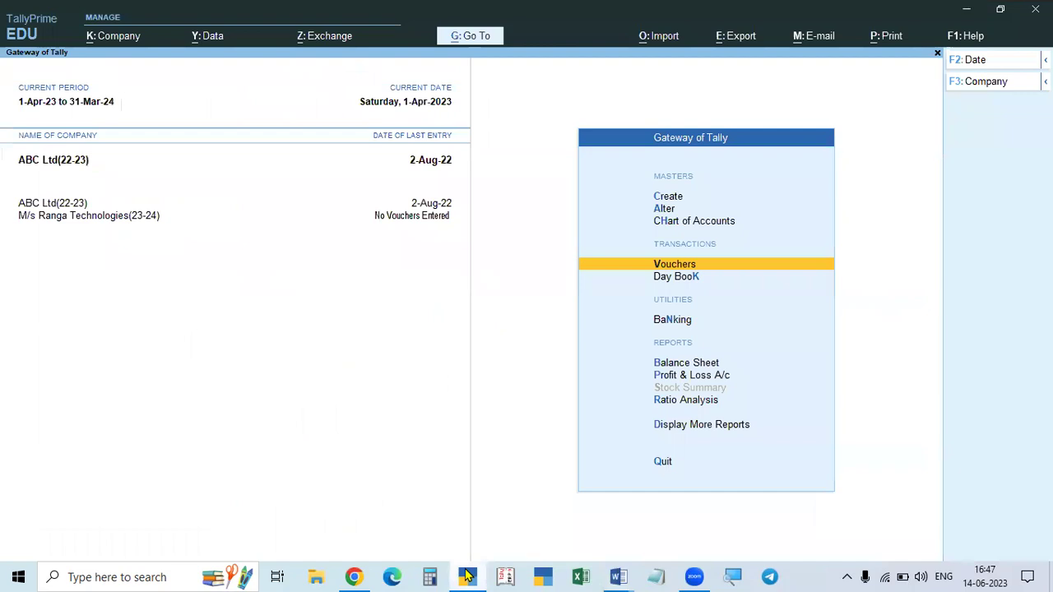
Enable Maintain Inventory in the company features of ABC Ltd(22-23), accept them and return to the Gateway of Tally
key(F11)
key(Return)
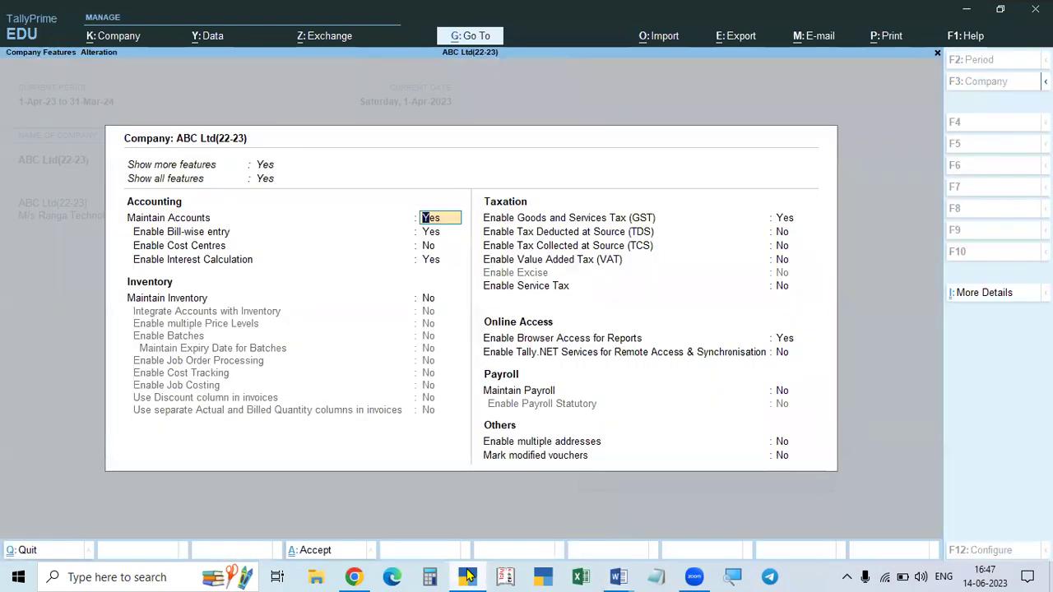
click(427, 298)
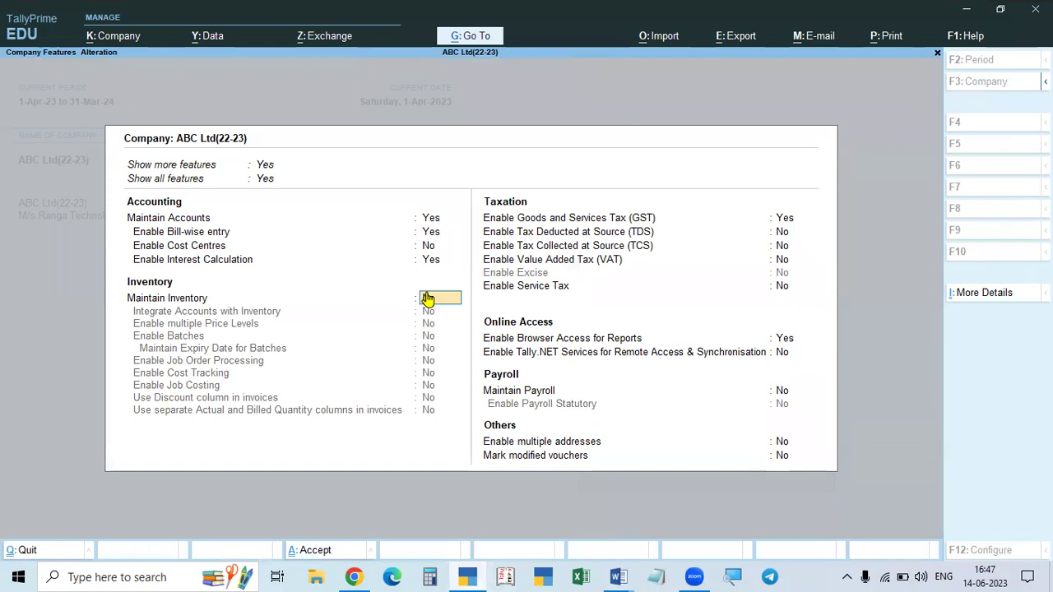
key(y)
key(Return)
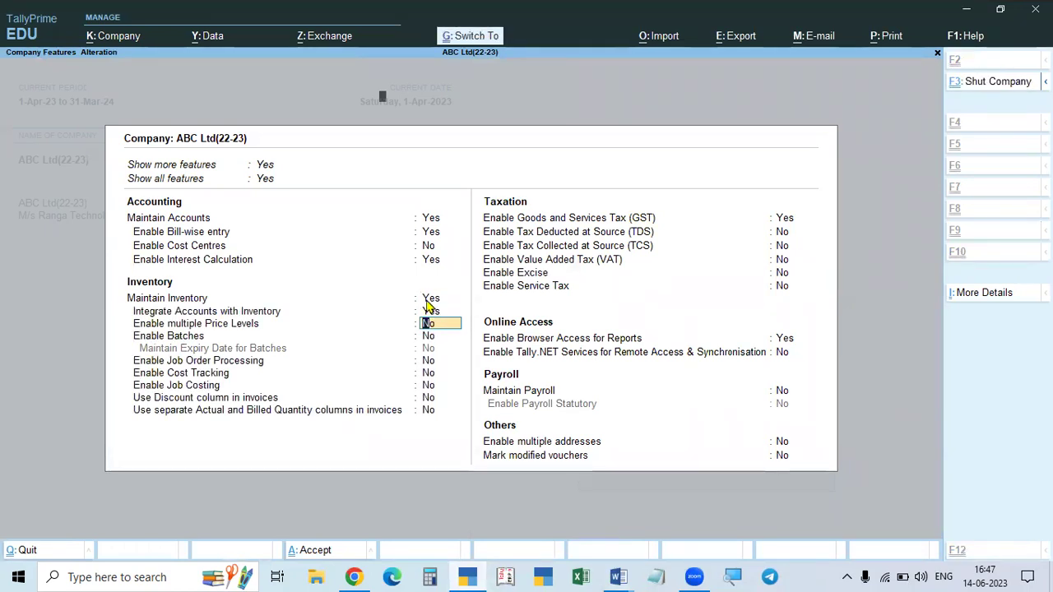
key(ctrl+a)
key(Escape)
key(Escape)
key(n)
Start a new sales voucher and review its available voucher modes
key(v)
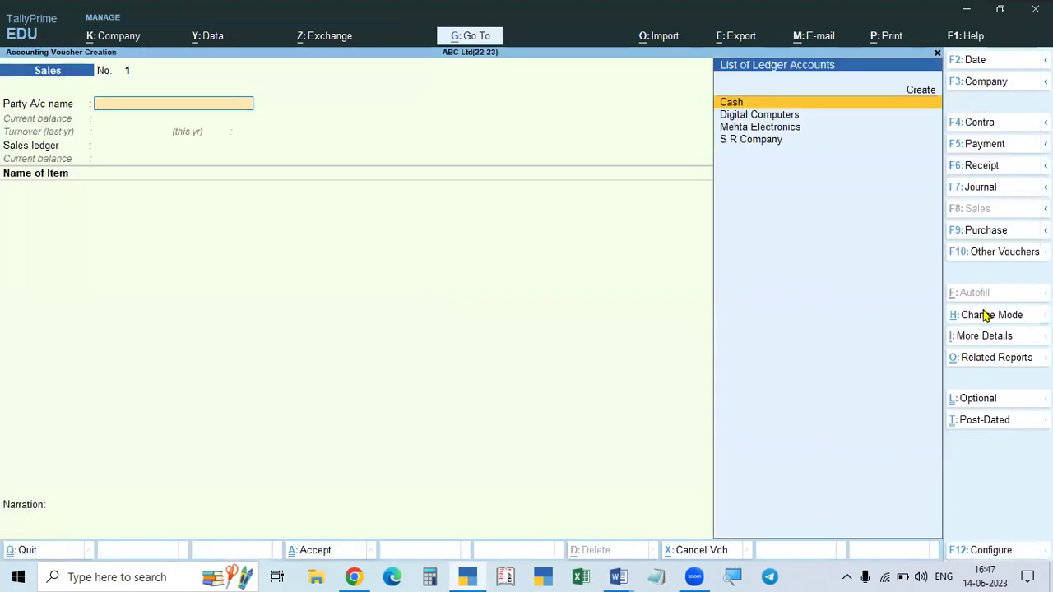
click(956, 314)
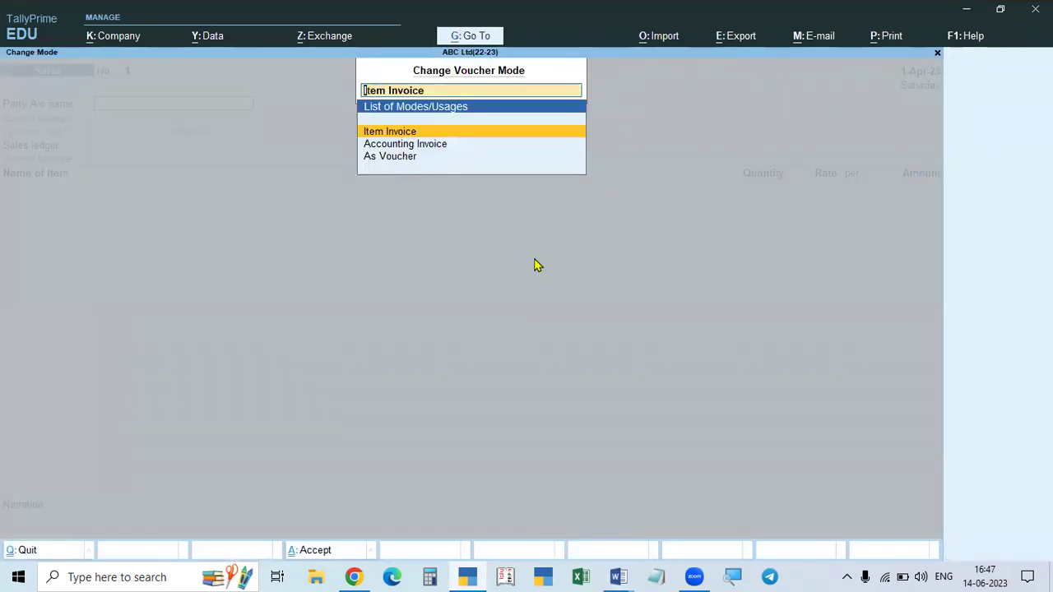
key(Down)
key(Return)
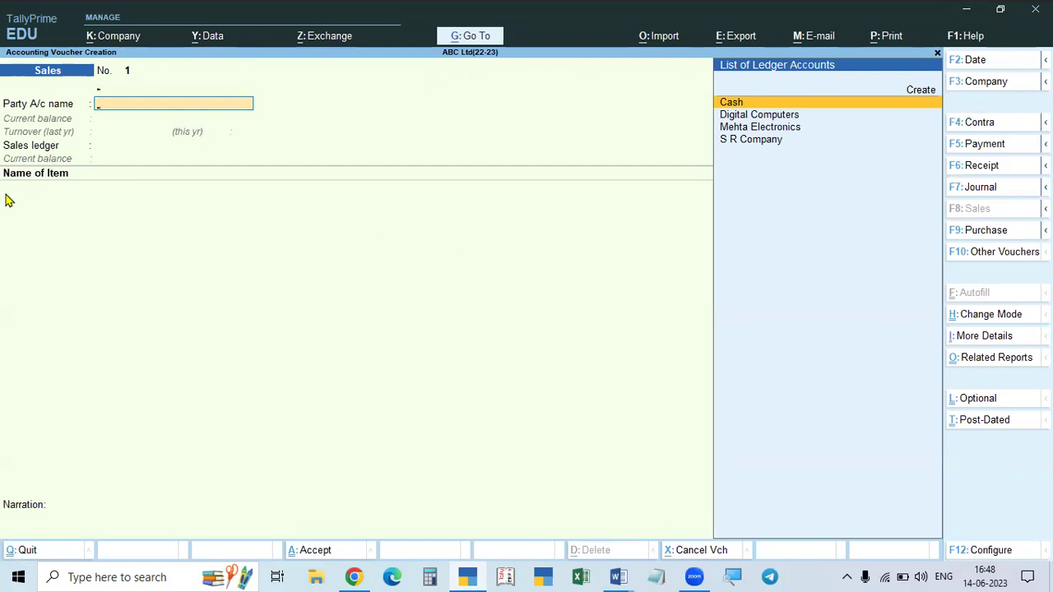
Switch to a purchase voucher, set its voucher mode to Accounting Invoice and quit it without saving
key(F9)
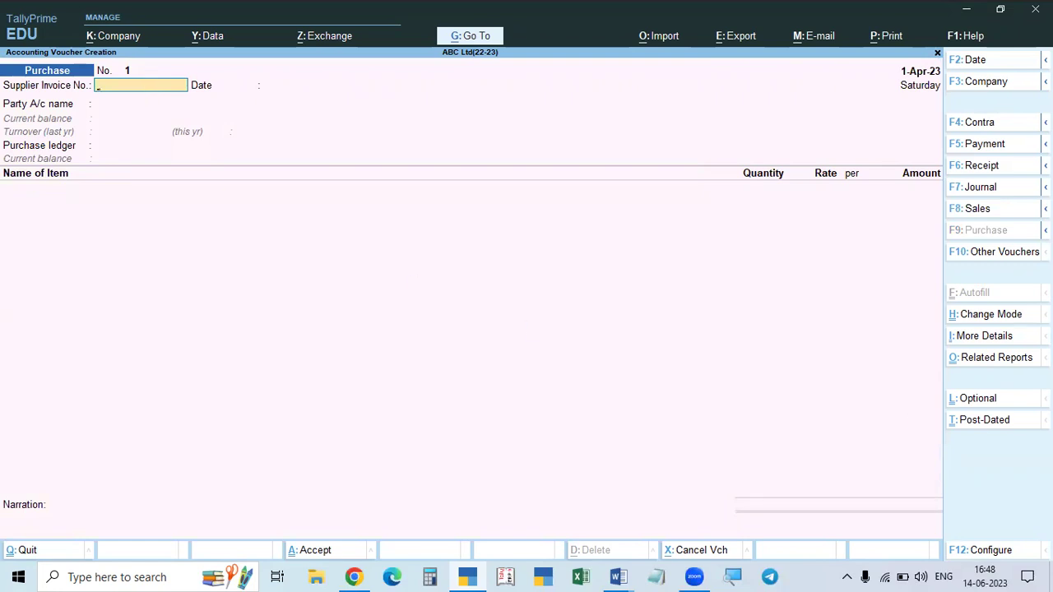
click(990, 323)
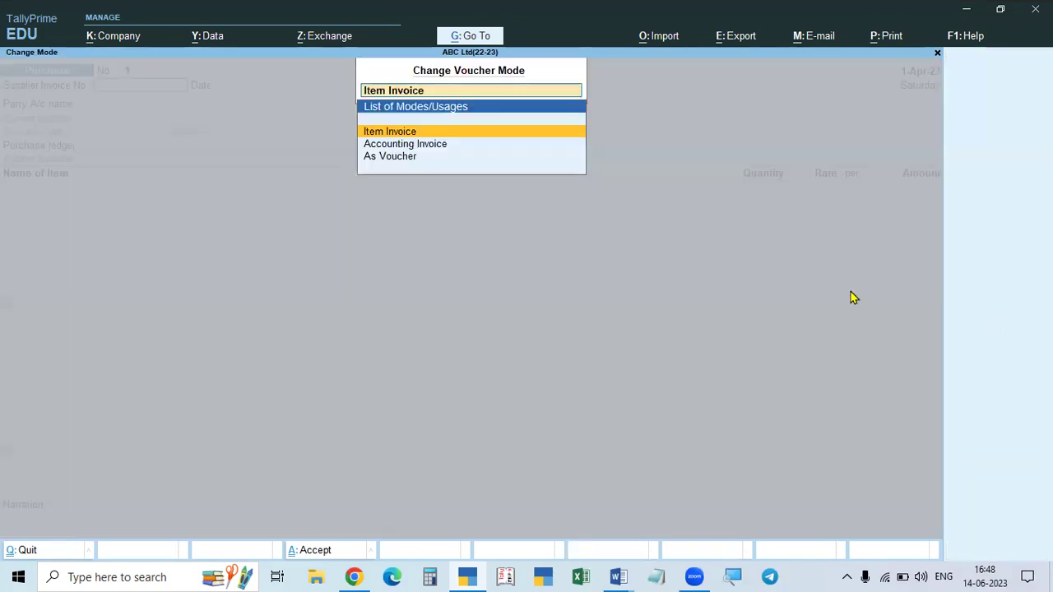
click(437, 146)
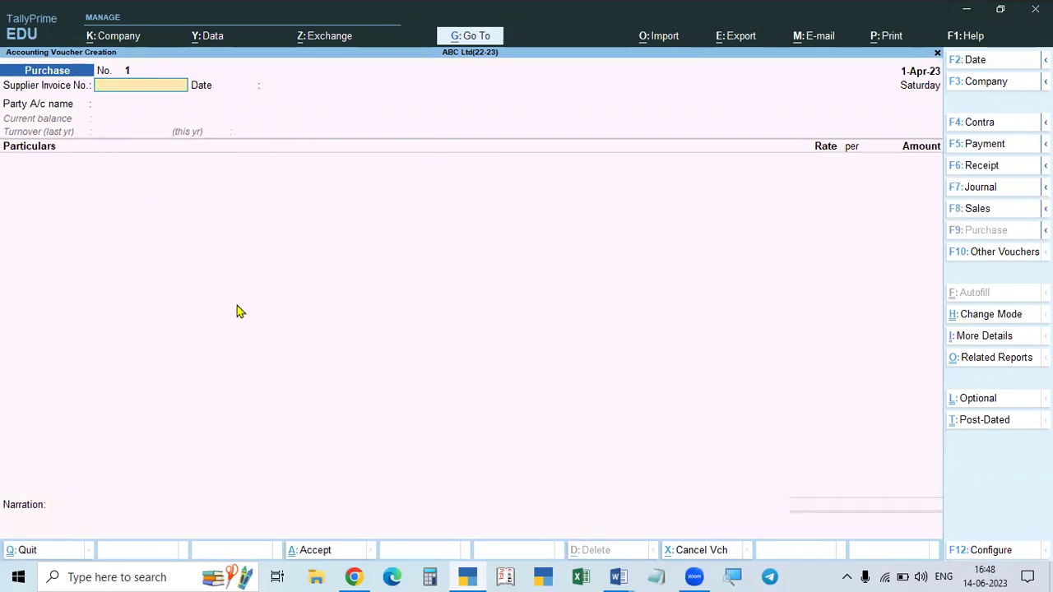
key(Return)
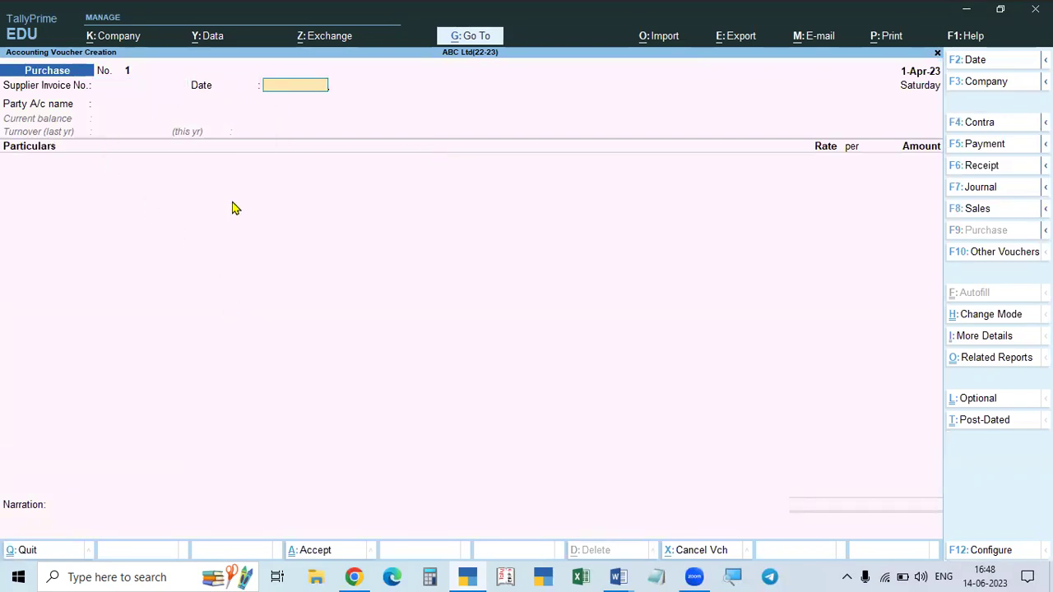
key(Return)
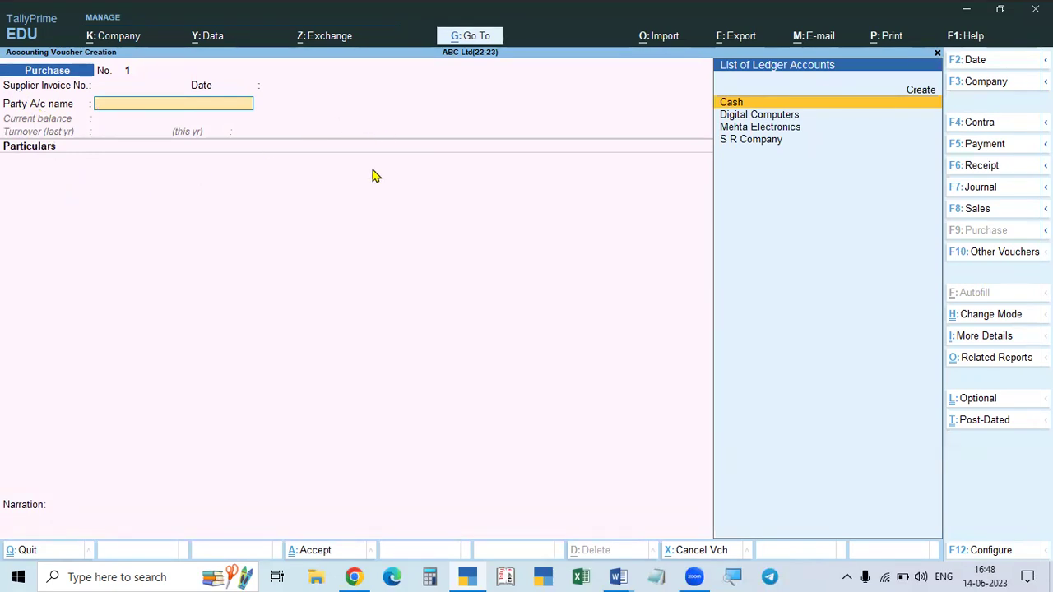
key(Escape)
key(y)
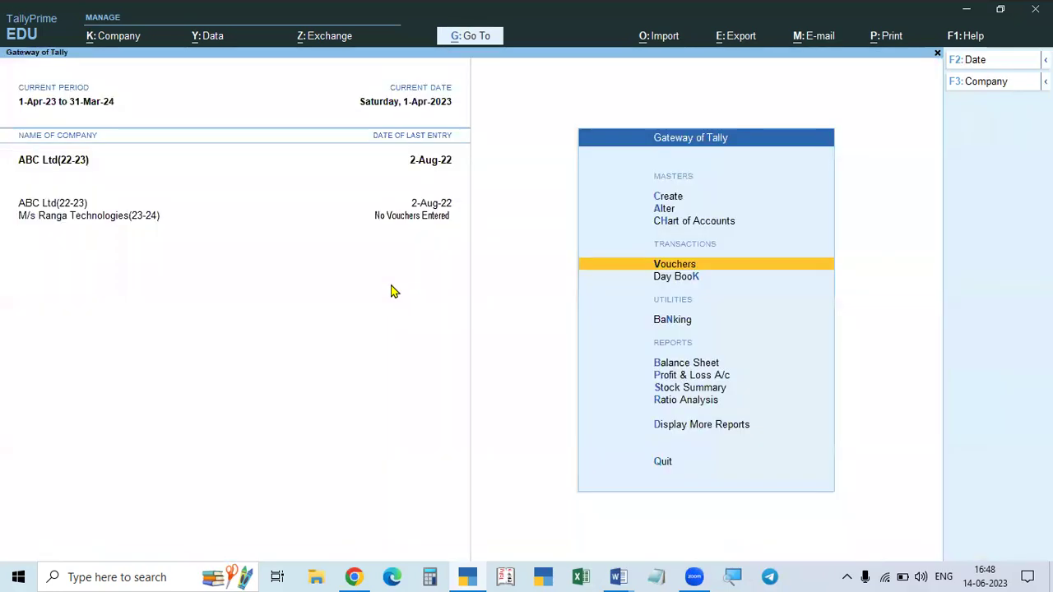
Start a voucher, switch it to Sales and choose Accounting Invoice as its voucher mode
key(Return)
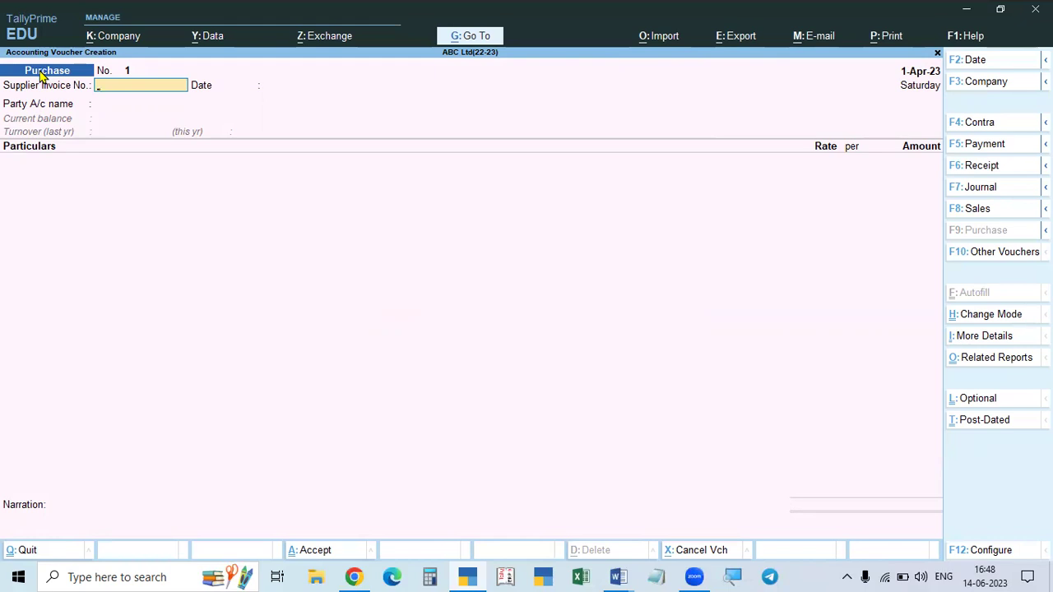
key(F8)
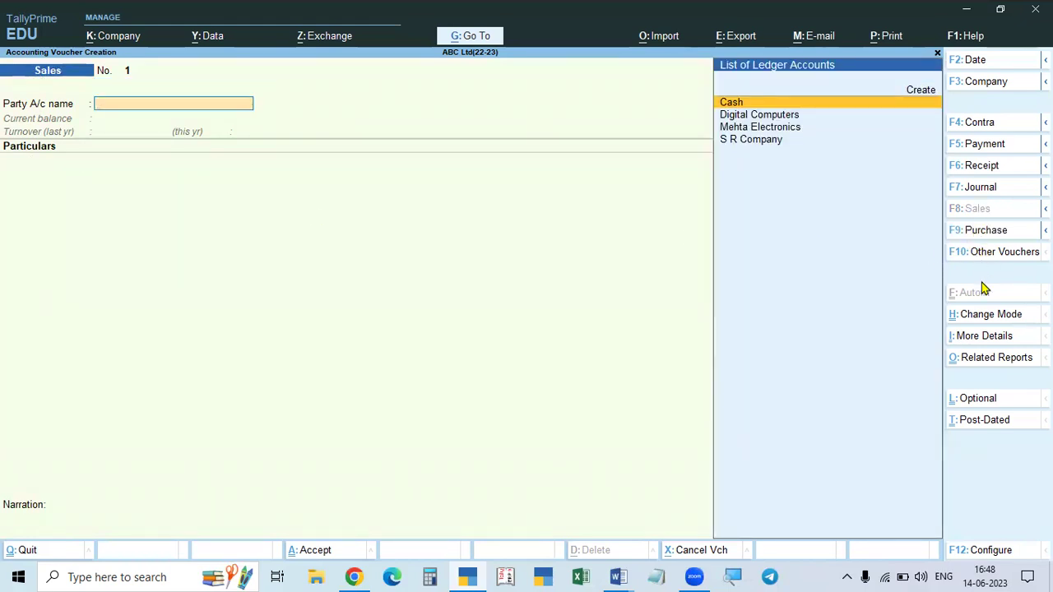
click(979, 316)
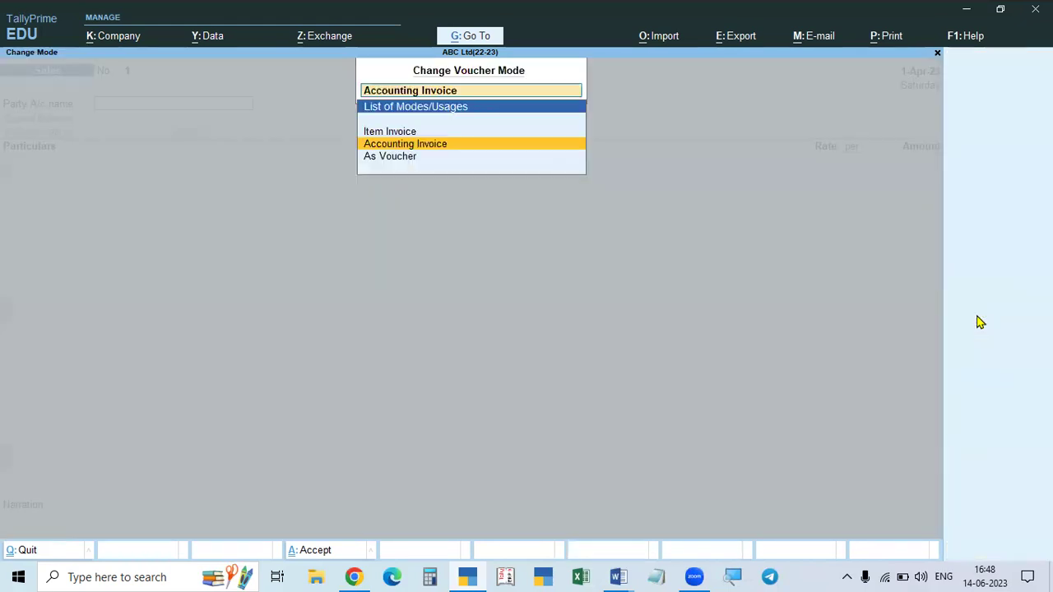
click(439, 148)
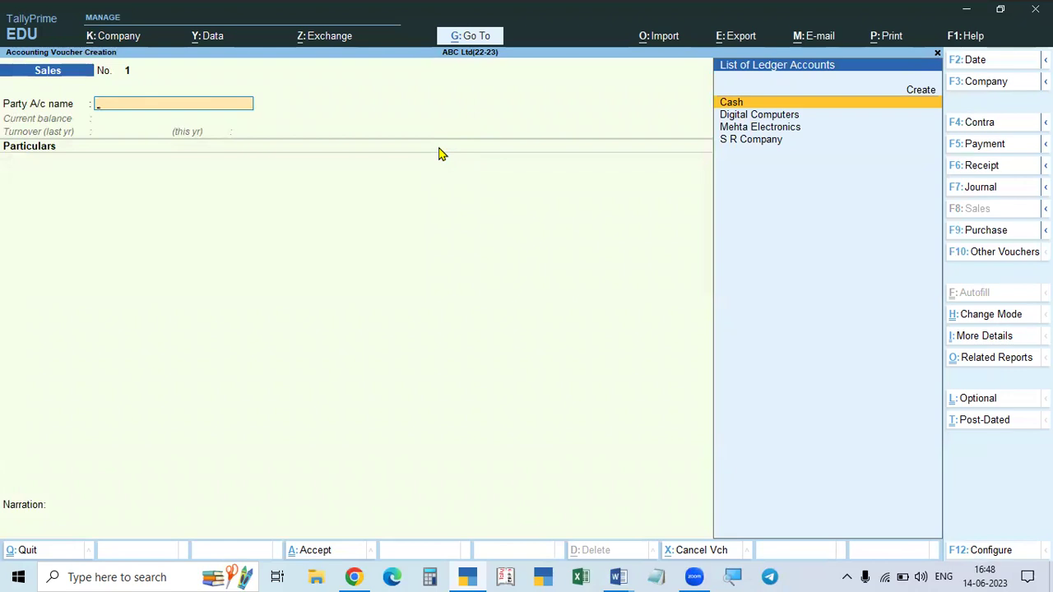
Reopen the sales voucher and set its voucher mode to Item Invoice
key(Escape)
key(Return)
click(962, 317)
click(404, 134)
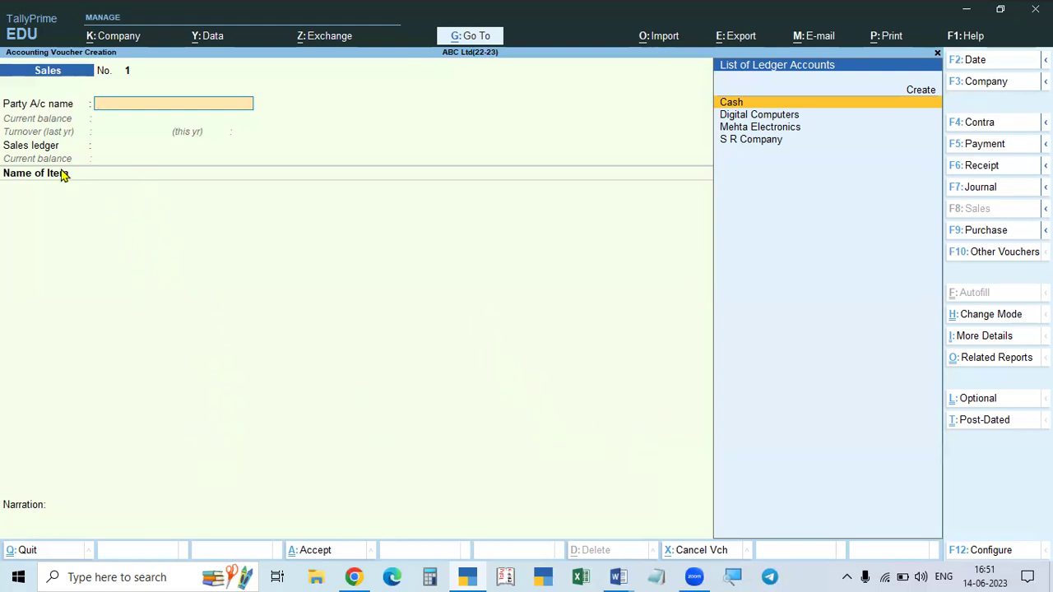
Change the sales voucher to Accounting Invoice mode and back to Item Invoice for comparison
click(975, 318)
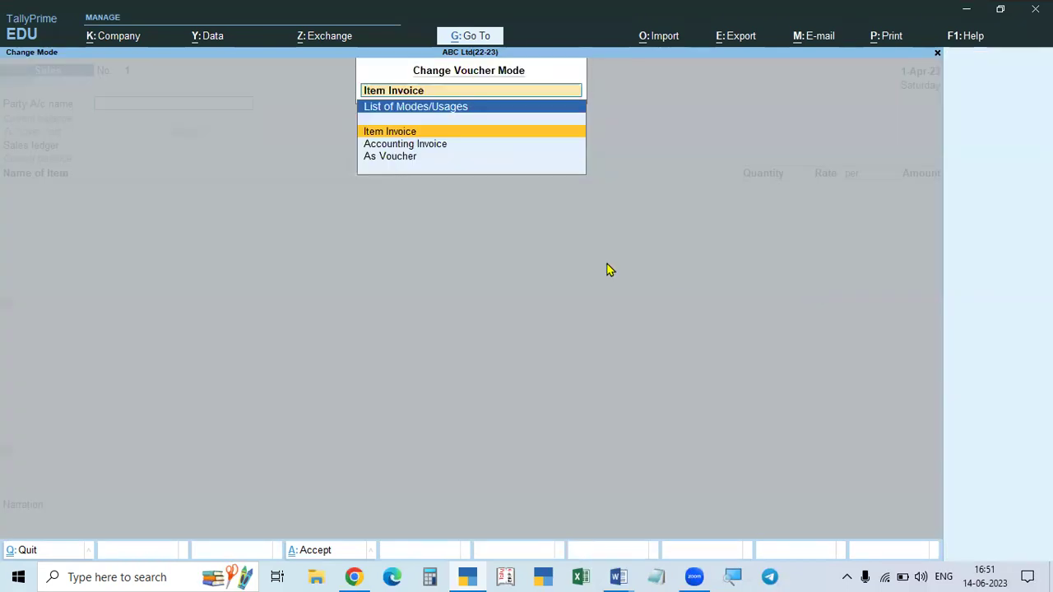
click(419, 147)
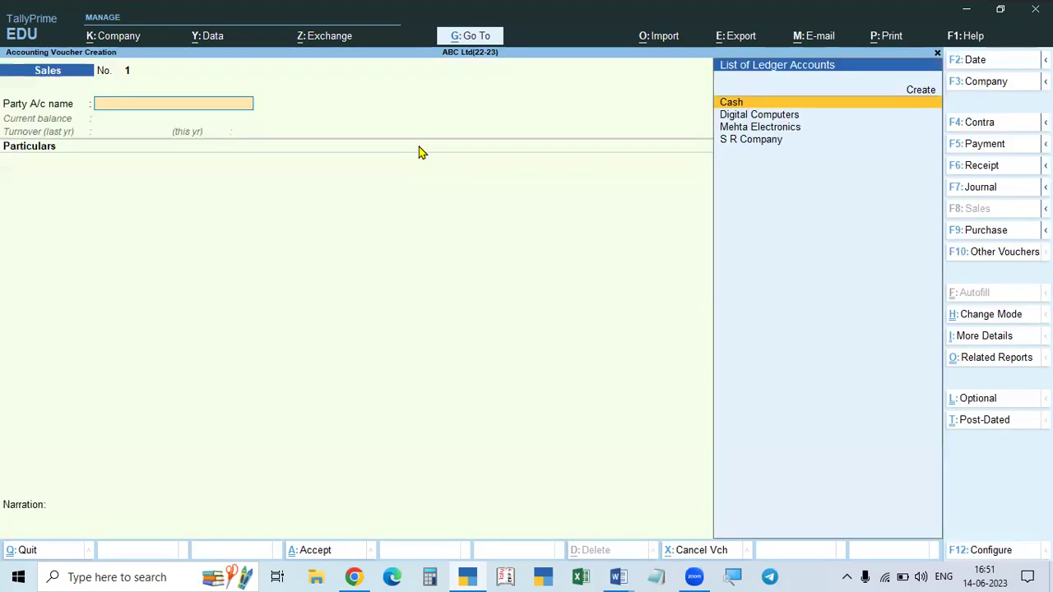
click(973, 319)
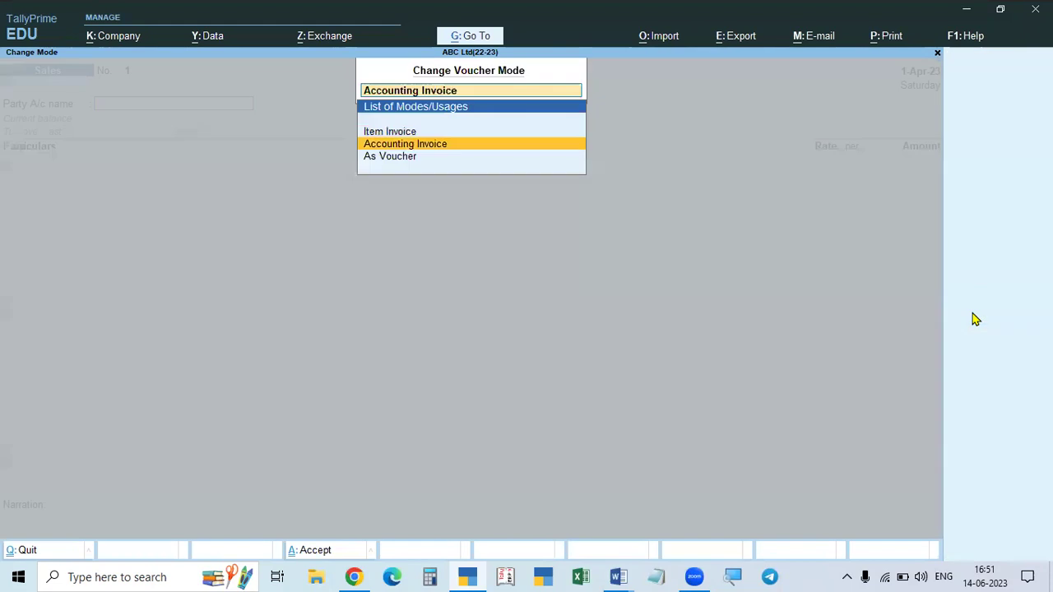
click(394, 133)
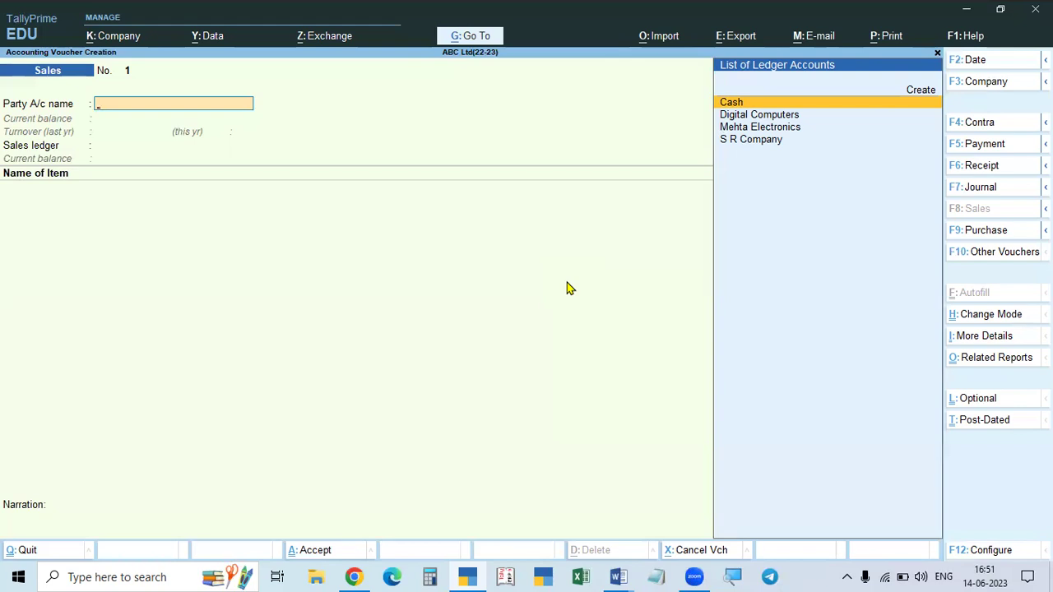
Quit the sales voucher without saving and return to the Gateway of Tally, keeping TallyPrime open
key(Escape)
key(Escape)
key(Escape)
key(Escape)
key(Escape)
key(Escape)
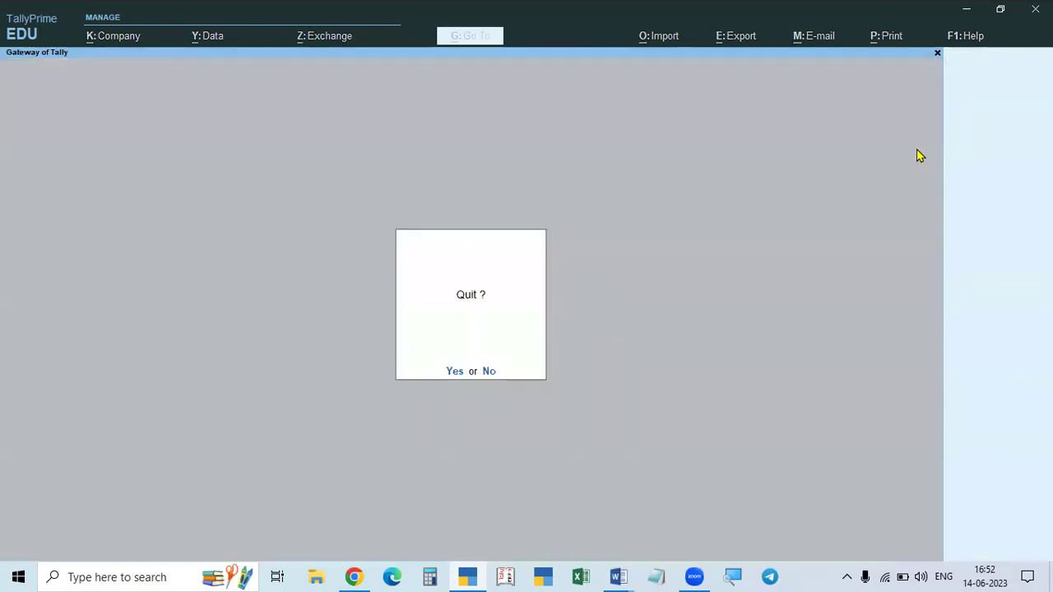
key(Escape)
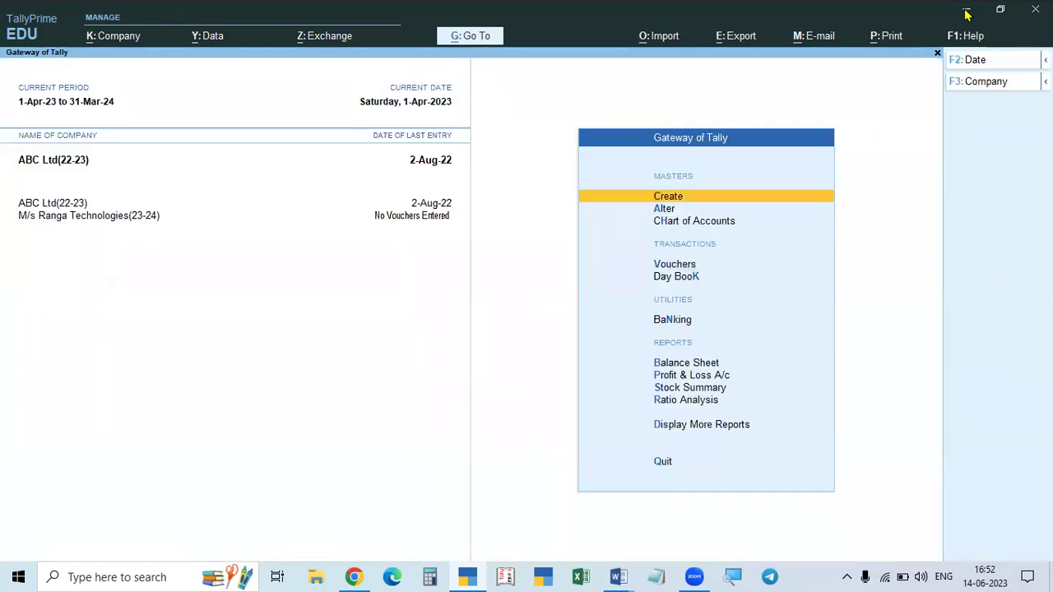
Switch to the PRACTICAL PROBLEMS FOR TALLY PRIME WITH GST document in Word and insert a space before "is" in Problem 1's first sentence
click(967, 10)
scroll(544, 417, up, 1)
scroll(544, 417, down, 2)
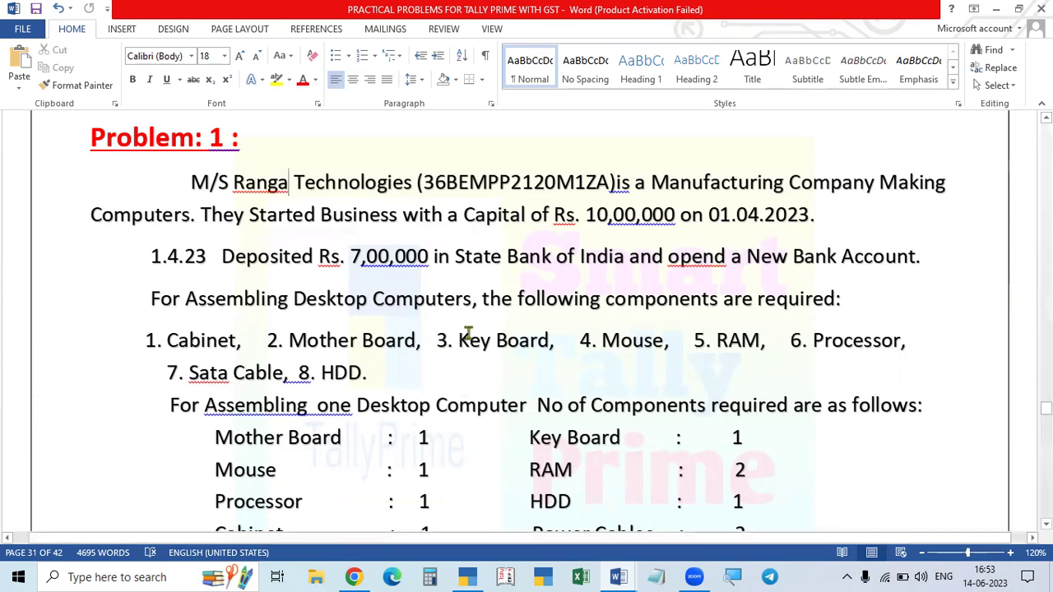
click(619, 182)
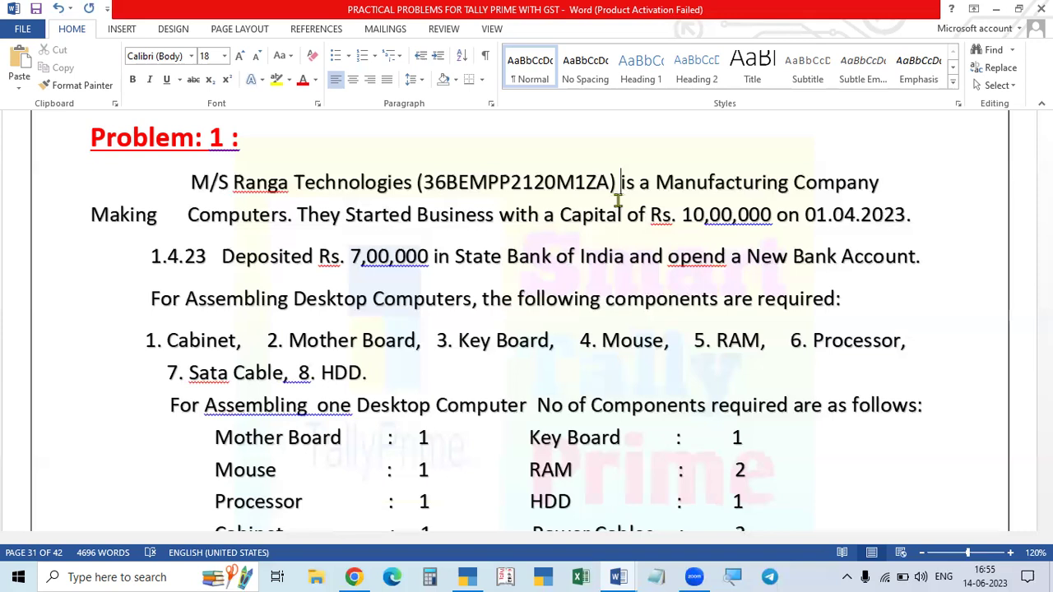
Return to TallyPrime, review all voucher types including the inactive ones from a new voucher, and go back to the Gateway of Tally
click(464, 576)
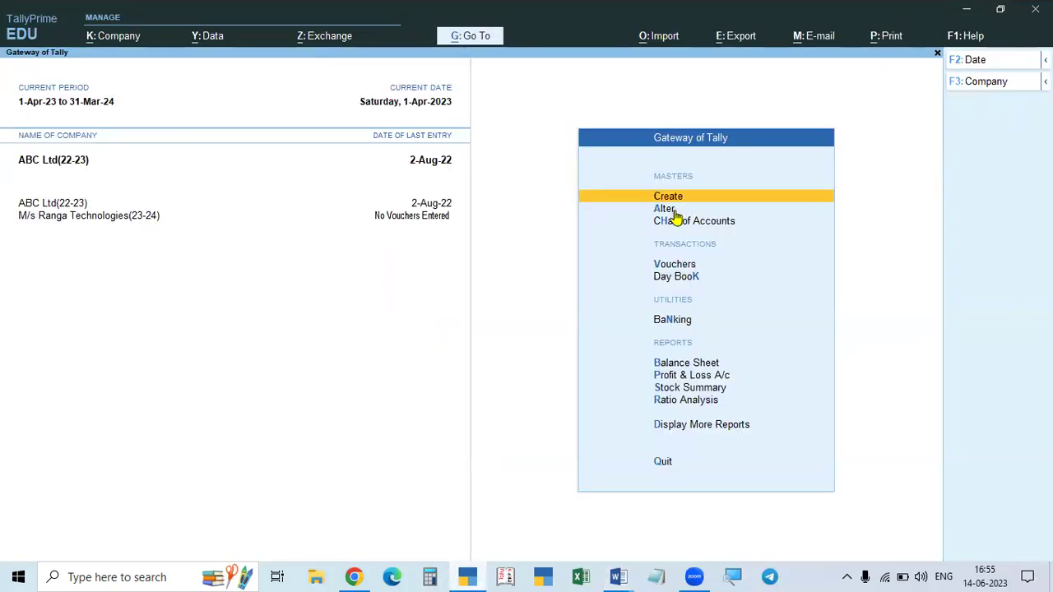
click(683, 264)
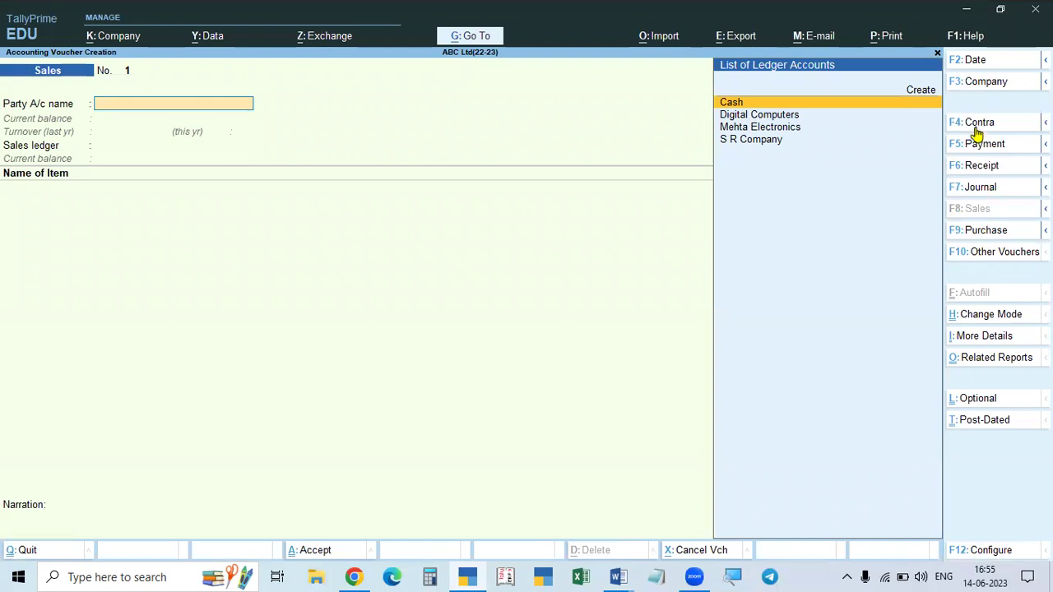
click(980, 260)
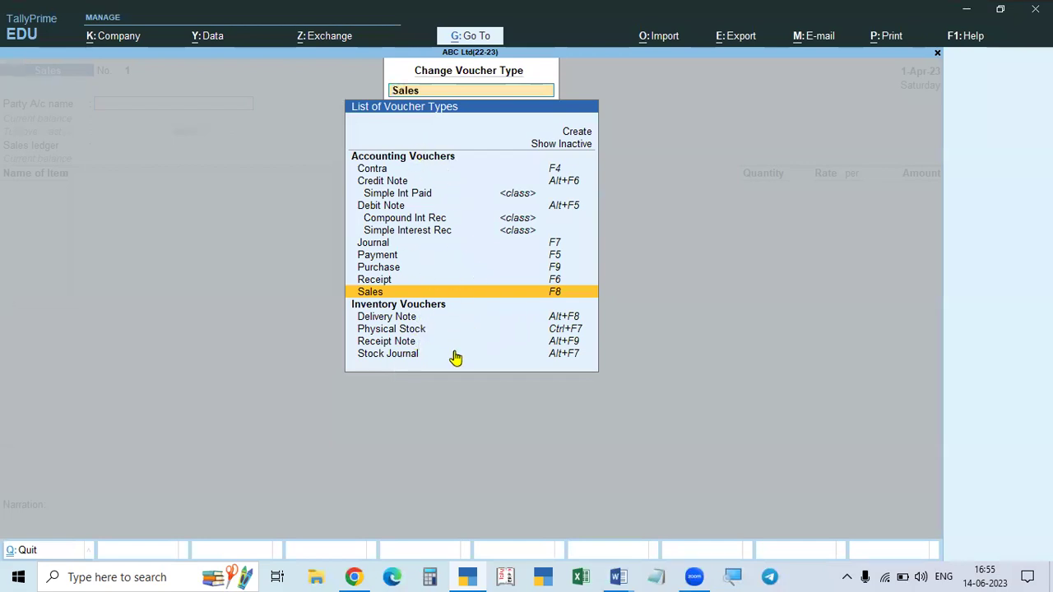
click(568, 148)
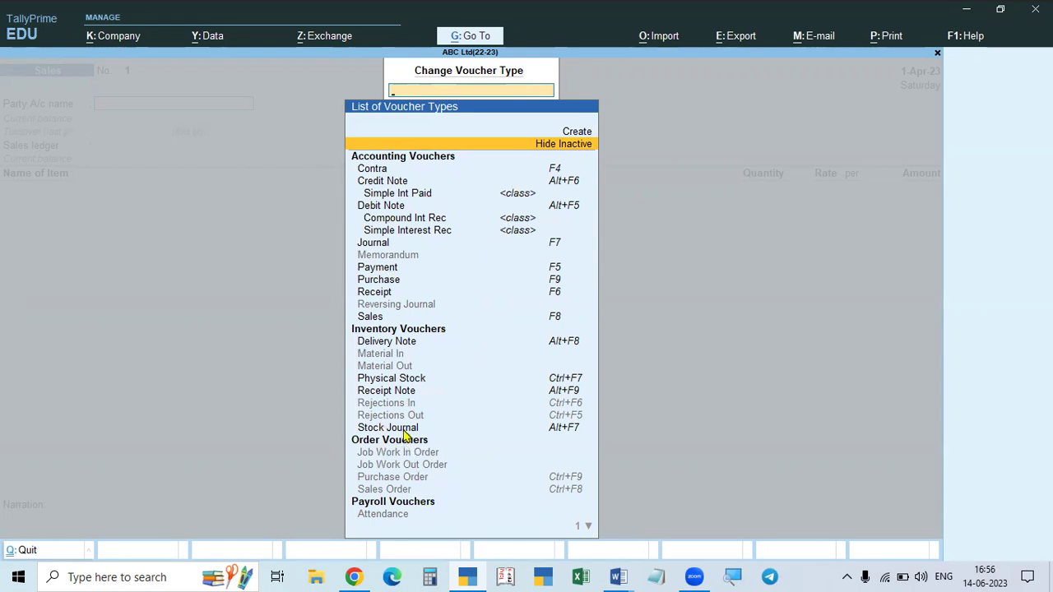
key(Escape)
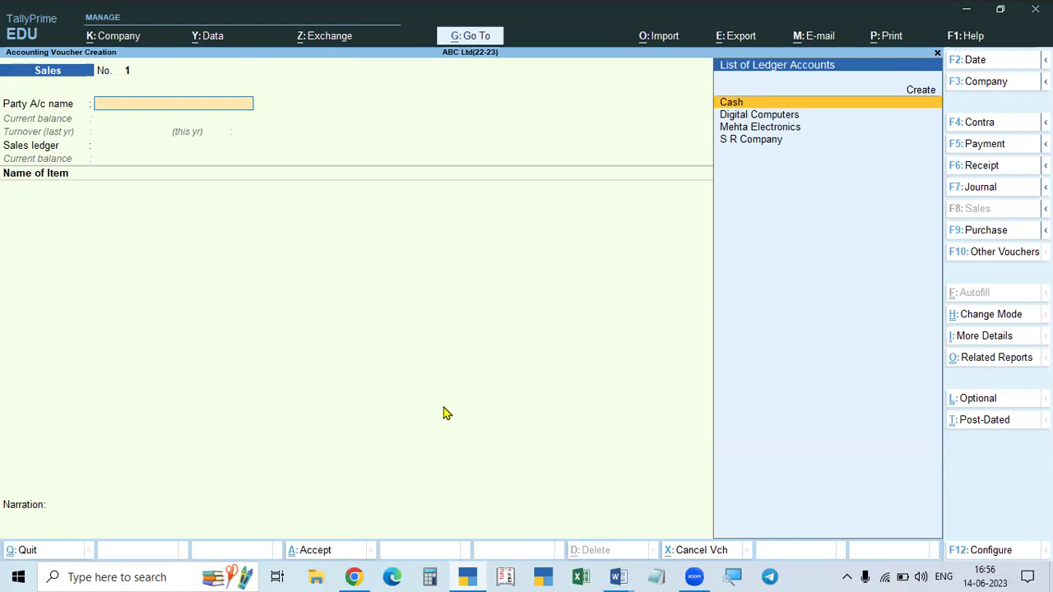
key(Escape)
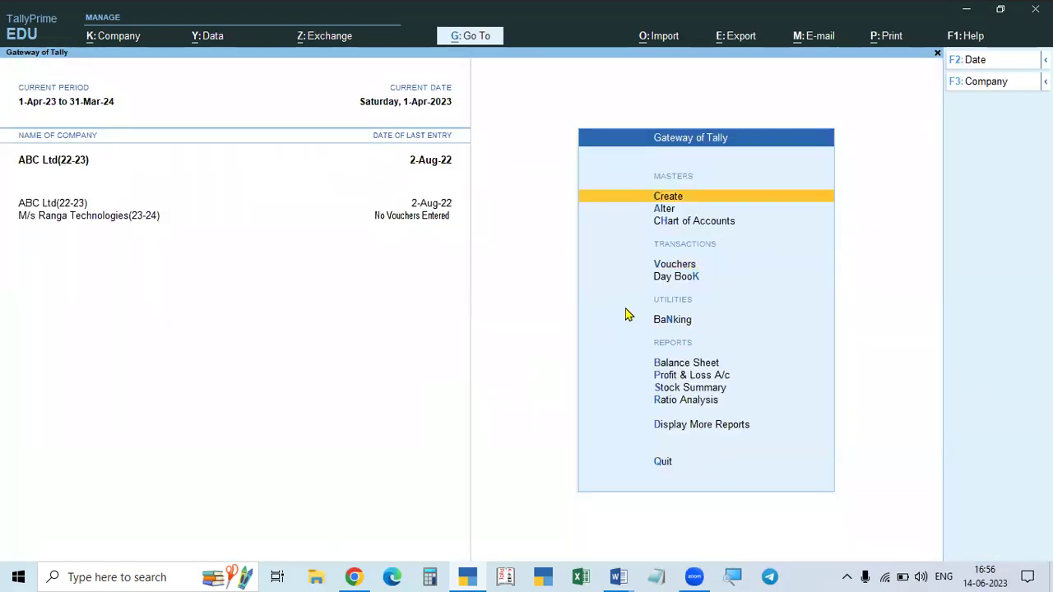
Start a new voucher type for ABC Ltd(22-23) and name it Manufacturing Journal, leaving the alias empty
click(668, 212)
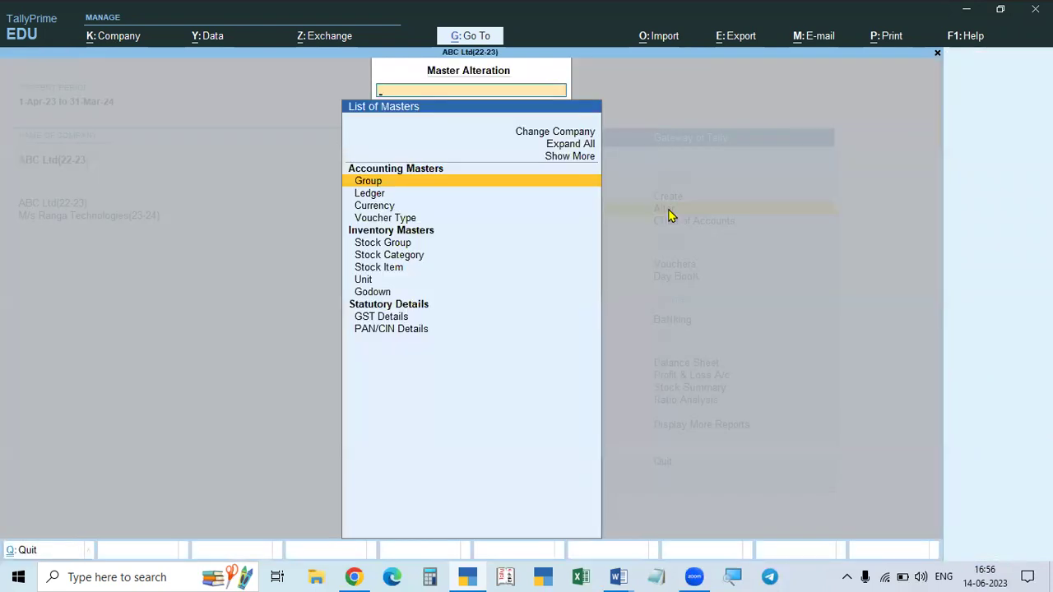
key(Escape)
key(Up)
key(Return)
key(Down)
key(Down)
key(Down)
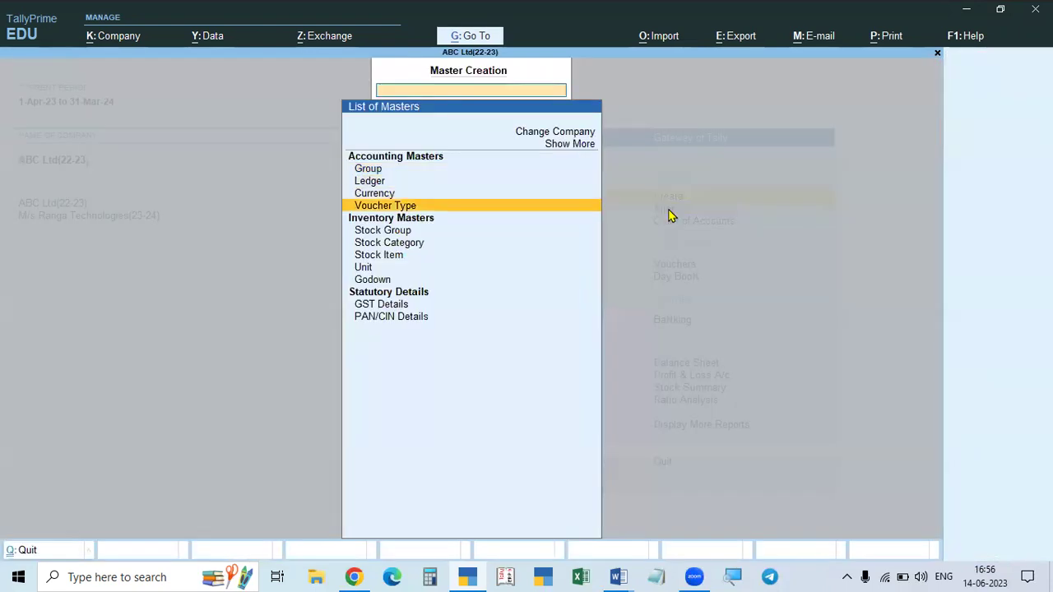
key(Down)
key(Down)
key(Up)
key(Up)
key(Up)
key(Return)
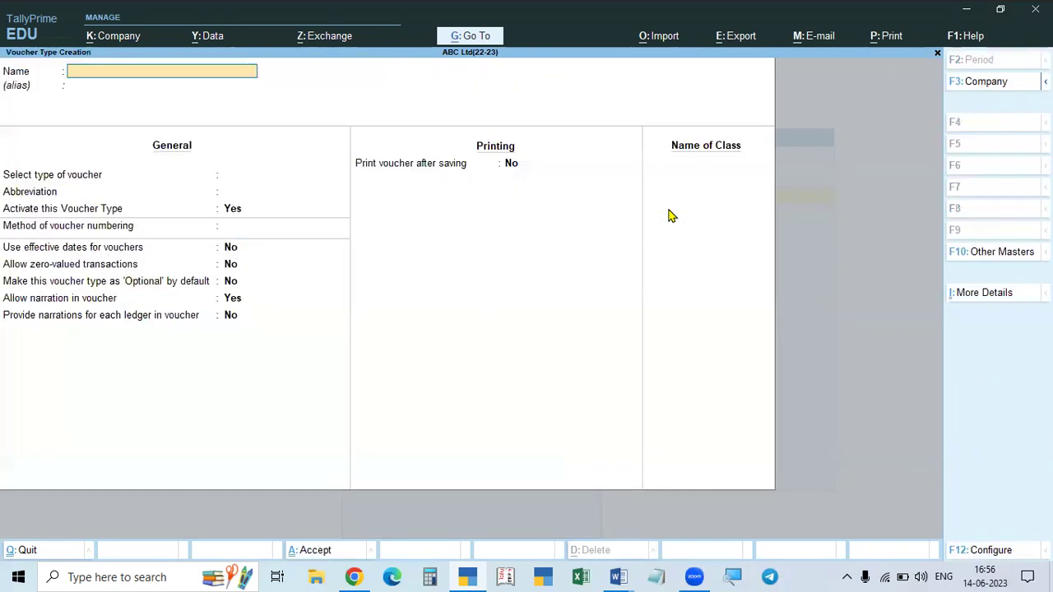
text(Manufacturing J)
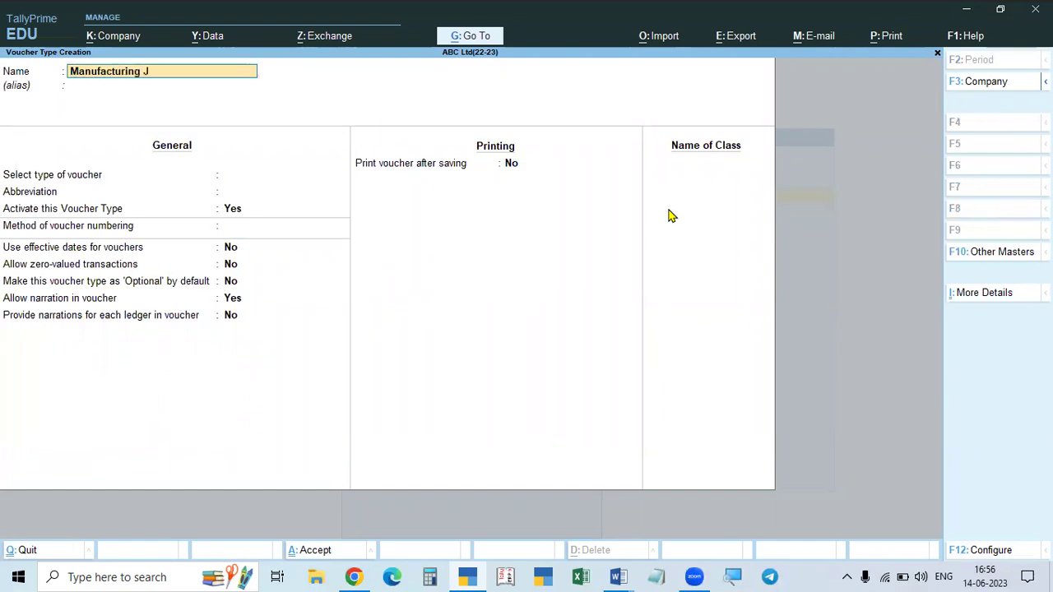
text(ournal)
key(Return)
key(Return)
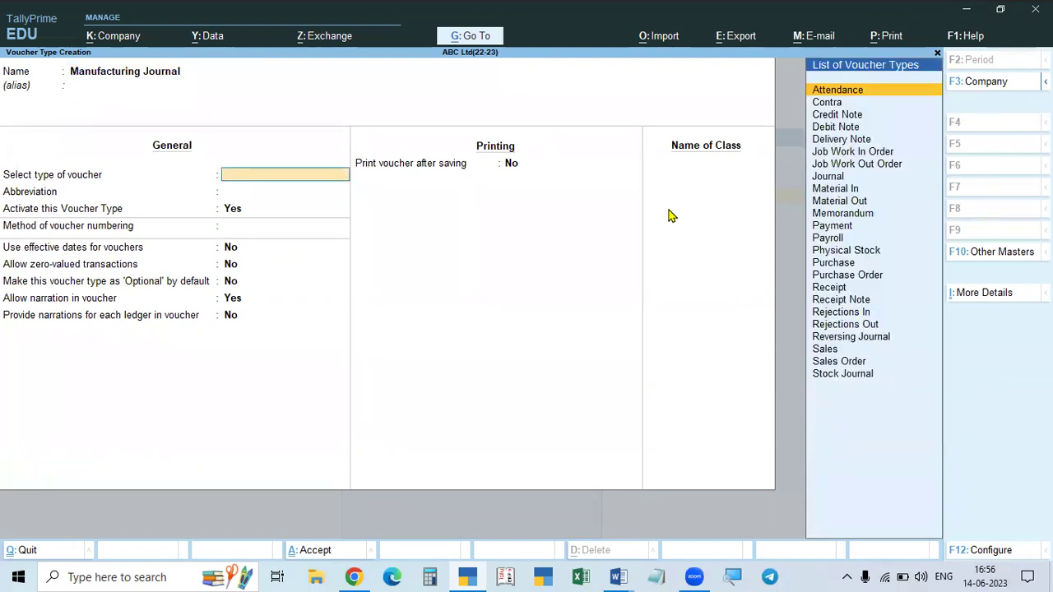
Base the Manufacturing Journal on the Stock Journal type, keeping the Stk Jrnl abbreviation, automatic numbering and the other general defaults
key(Down)
key(Down)
key(Down)
key(Down)
key(Down)
key(Down)
key(Down)
key(Down)
key(Down)
key(Down)
key(Down)
key(Down)
key(Down)
key(Down)
key(Down)
key(Down)
key(Down)
key(Down)
key(Down)
key(Down)
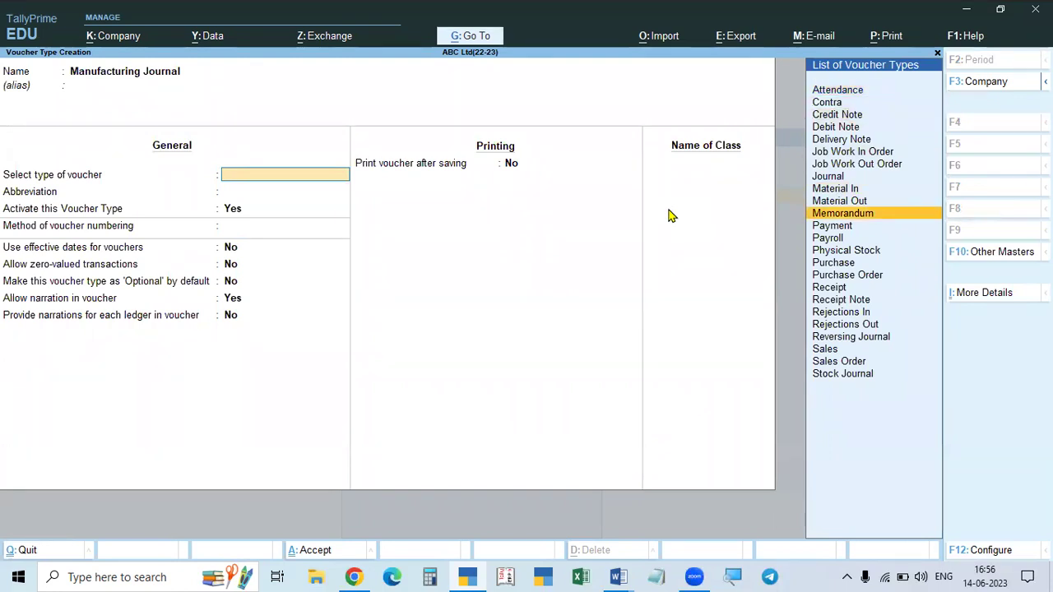
key(Down)
key(Return)
key(Return)
key(Return)
key(Return)
key(Return)
key(Return)
key(Return)
key(Return)
key(Return)
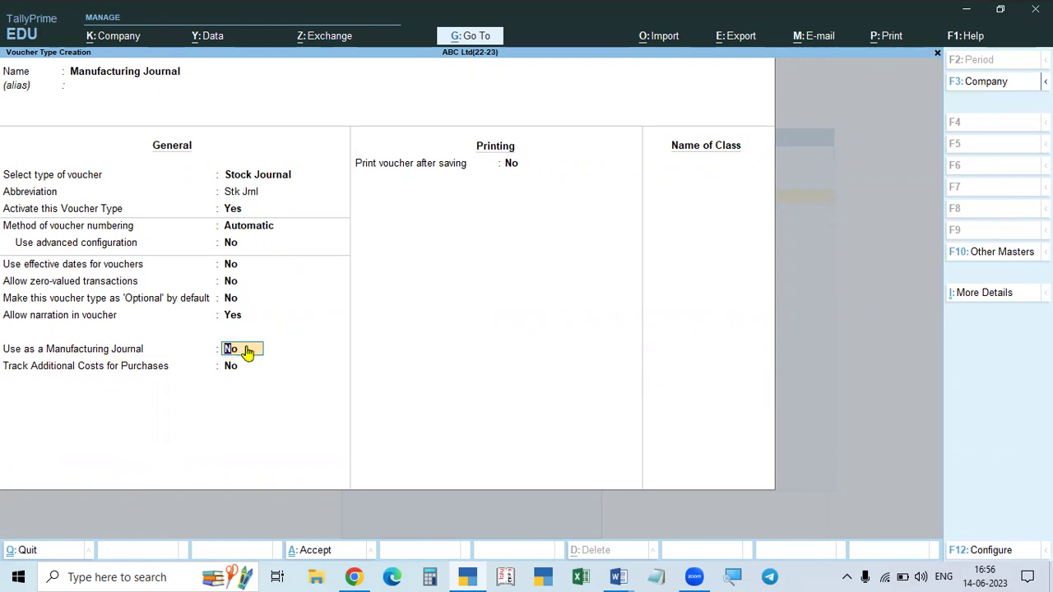
Set the voucher type's Use as a Manufacturing Journal option to Yes and save it without printing after saving
text(y)
key(Return)
key(Return)
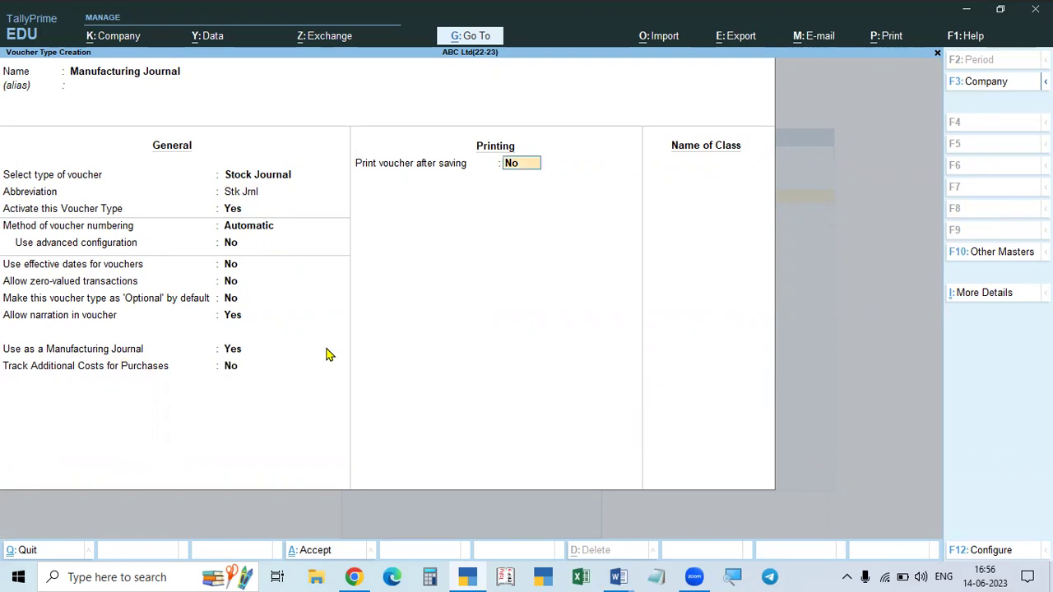
key(Return)
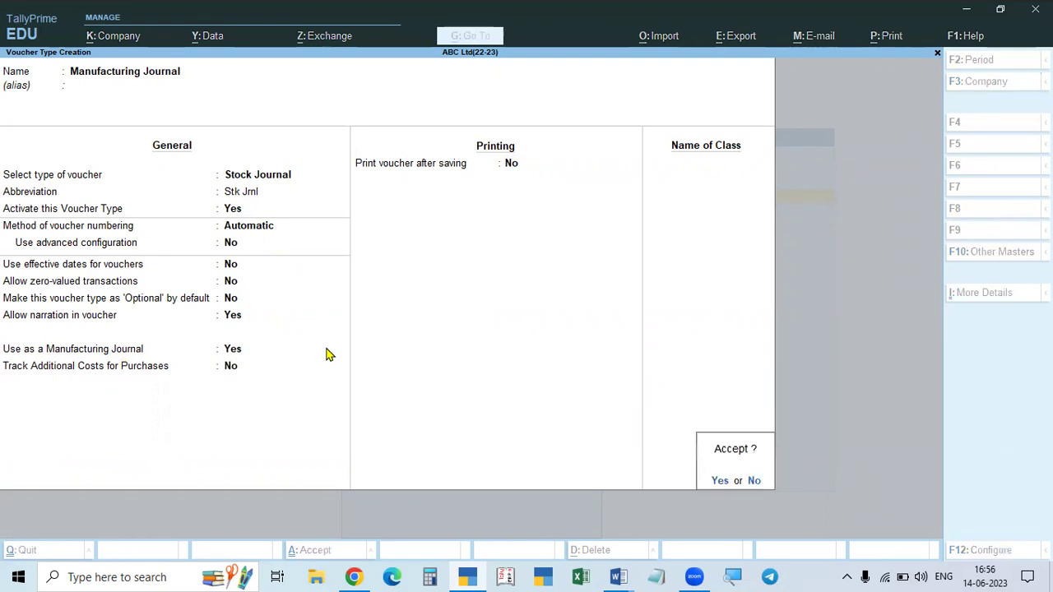
key(y)
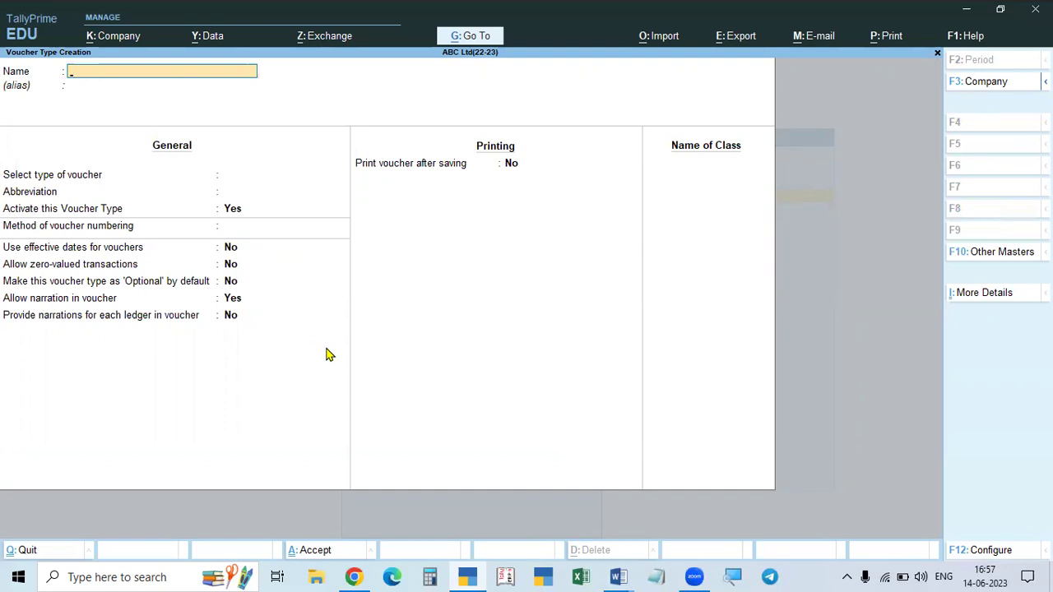
Leave voucher type creation and return to the Gateway of Tally, keeping TallyPrime open
key(Escape)
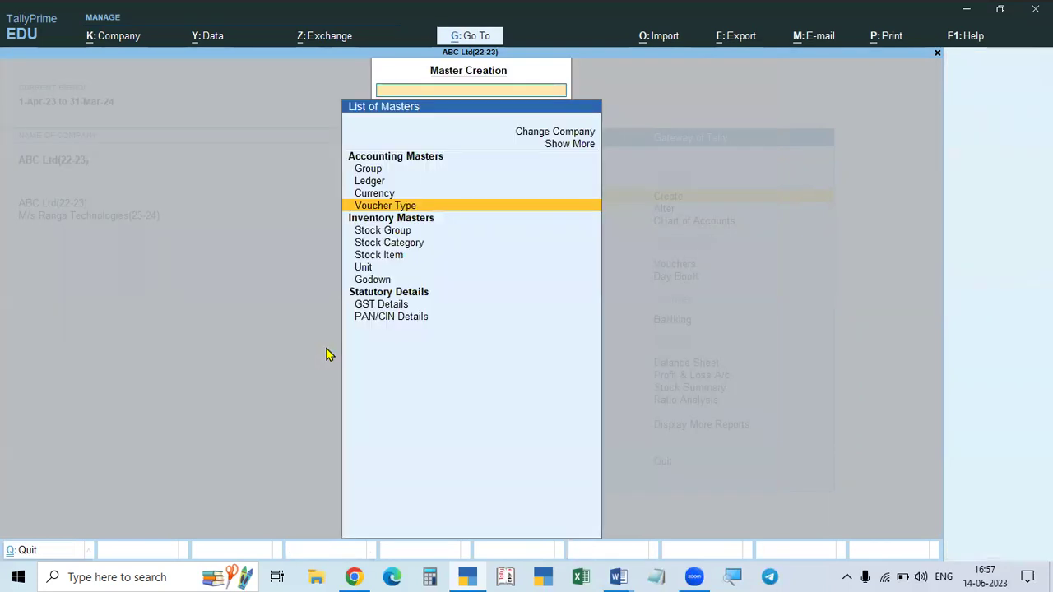
key(Return)
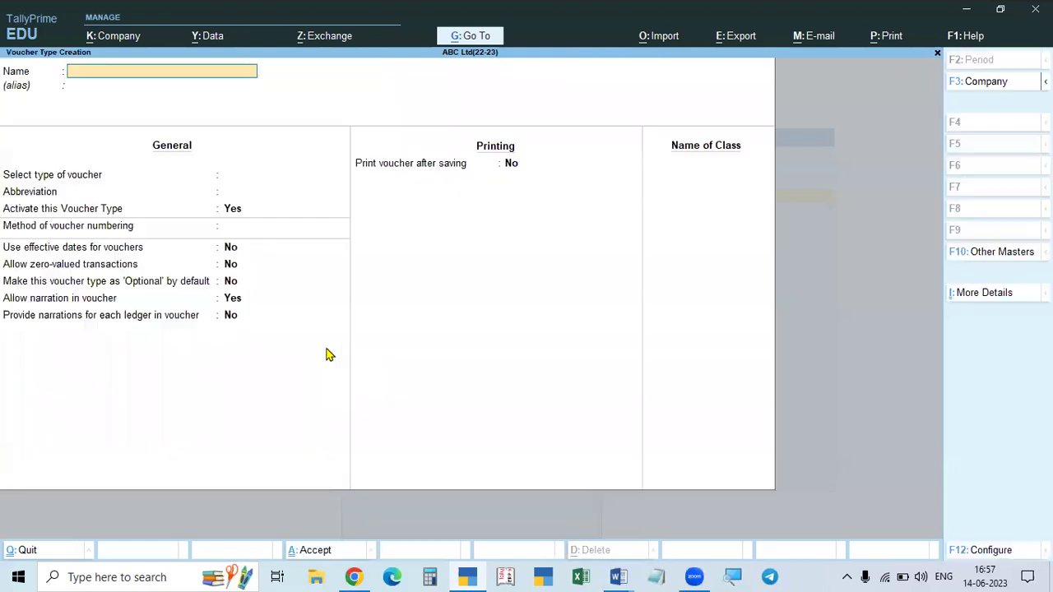
key(Escape)
key(Escape)
key(Escape)
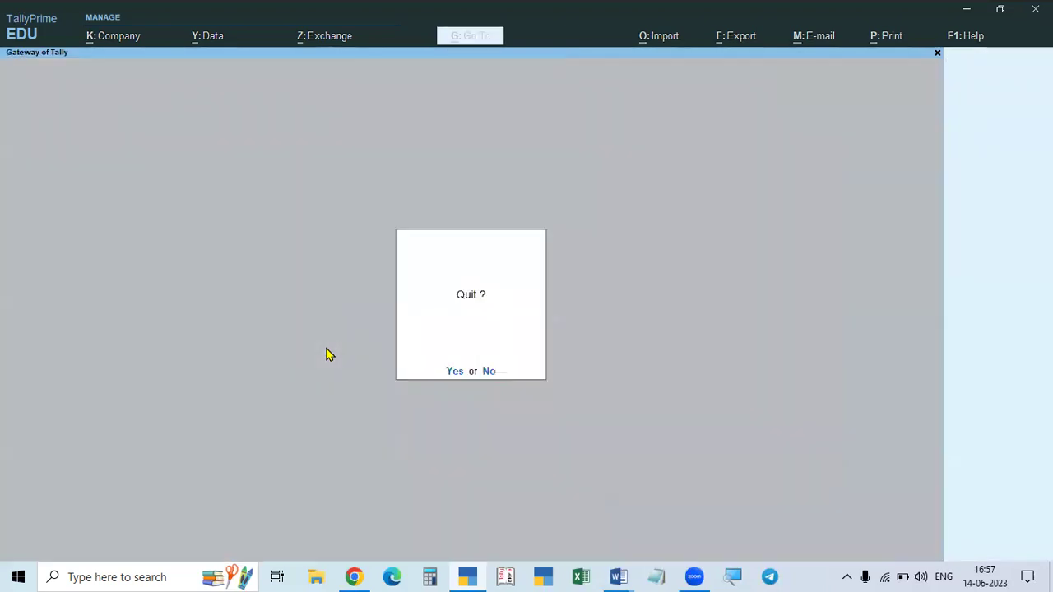
key(Escape)
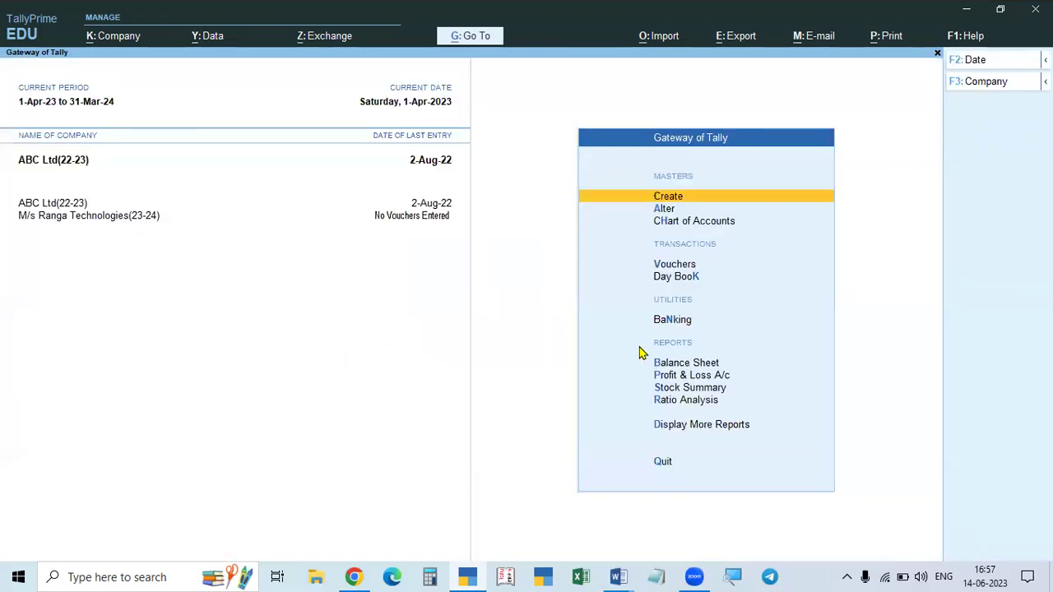
Review the active accounting and inventory voucher types from a new sales voucher, keeping Sales as the type
click(671, 266)
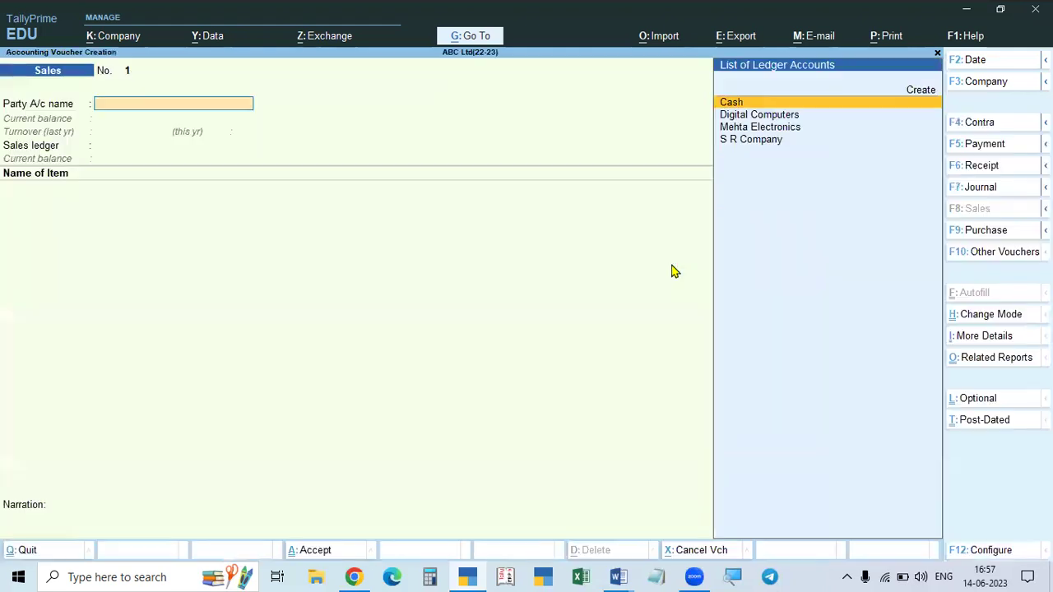
click(987, 260)
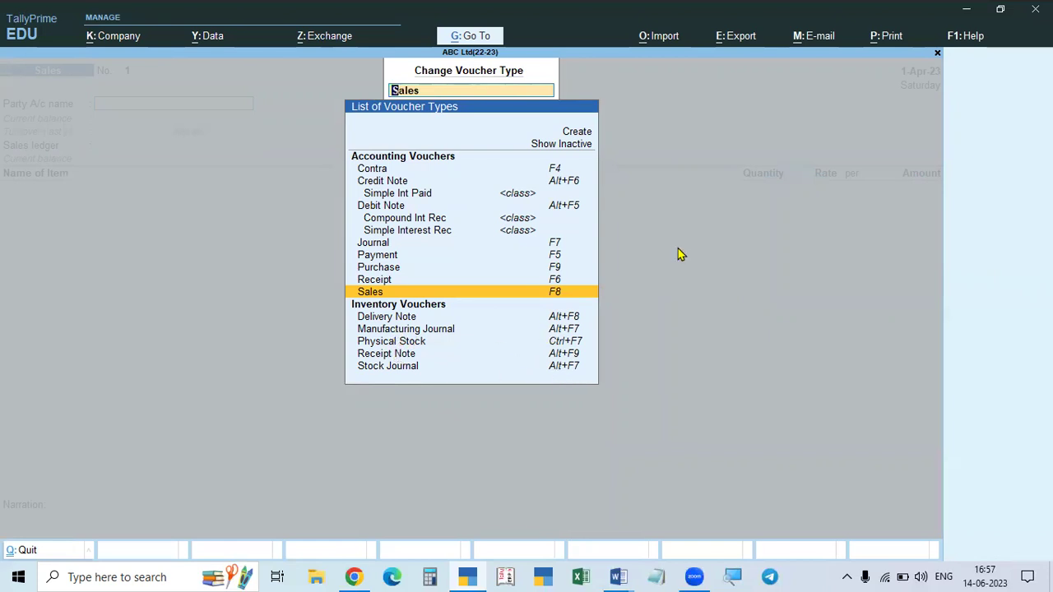
key(BackSpace)
key(Escape)
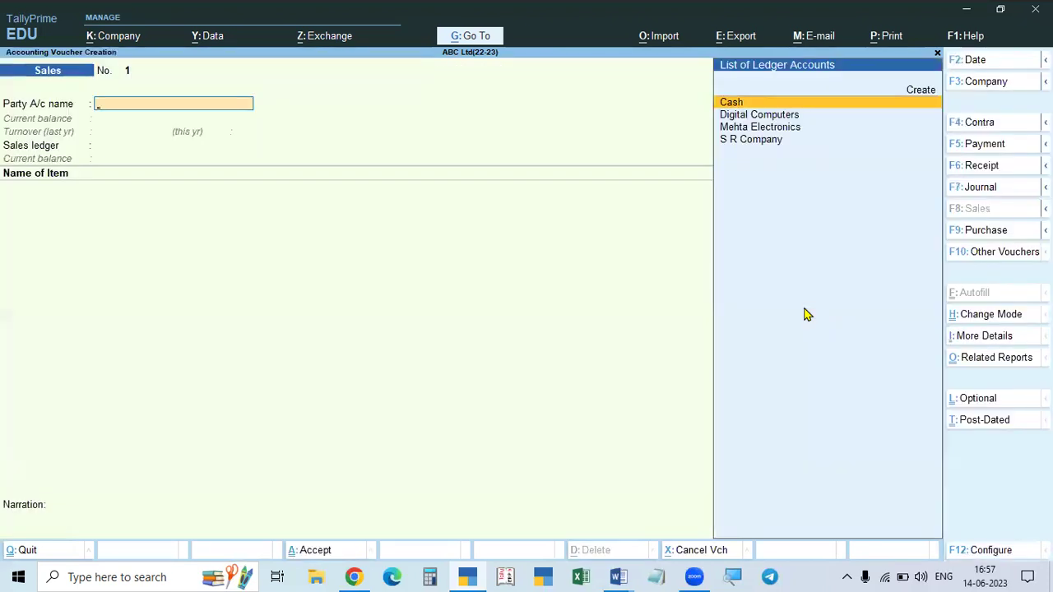
Open a Manufacturing Journal voucher and examine the stock items available as its product
key(alt+F7)
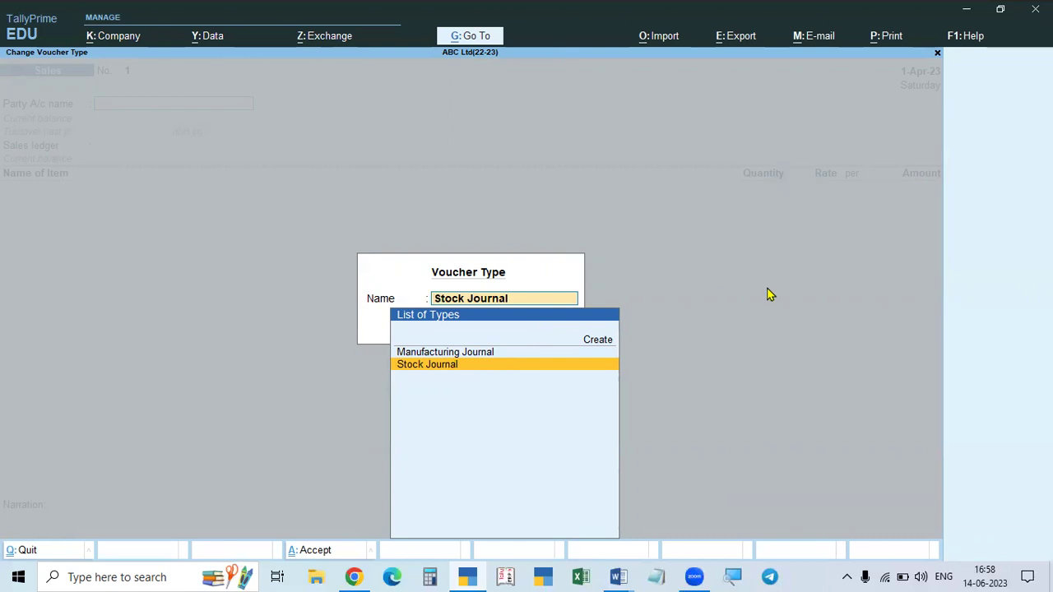
key(Up)
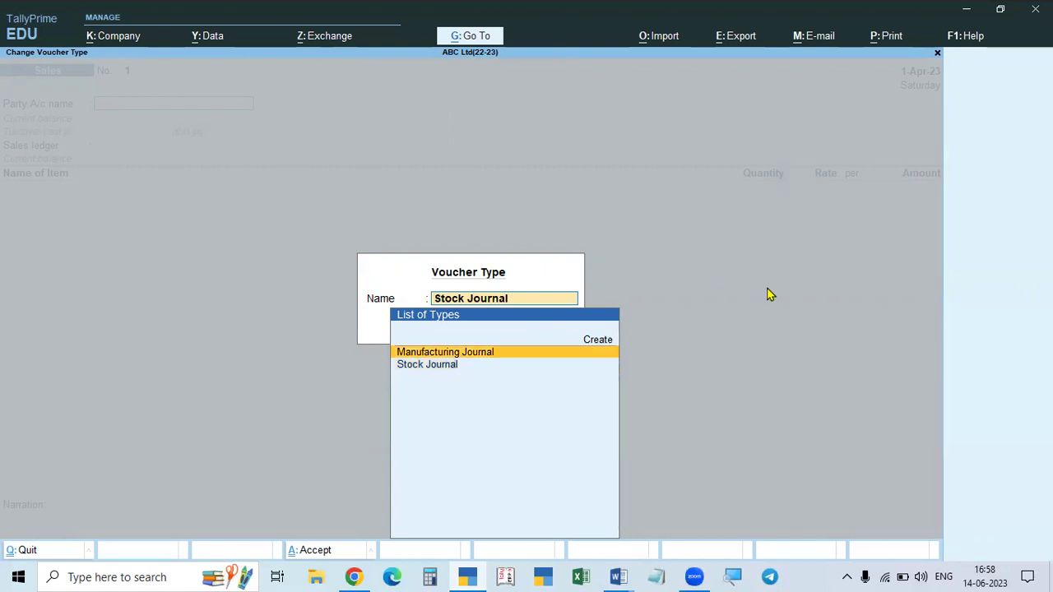
key(Return)
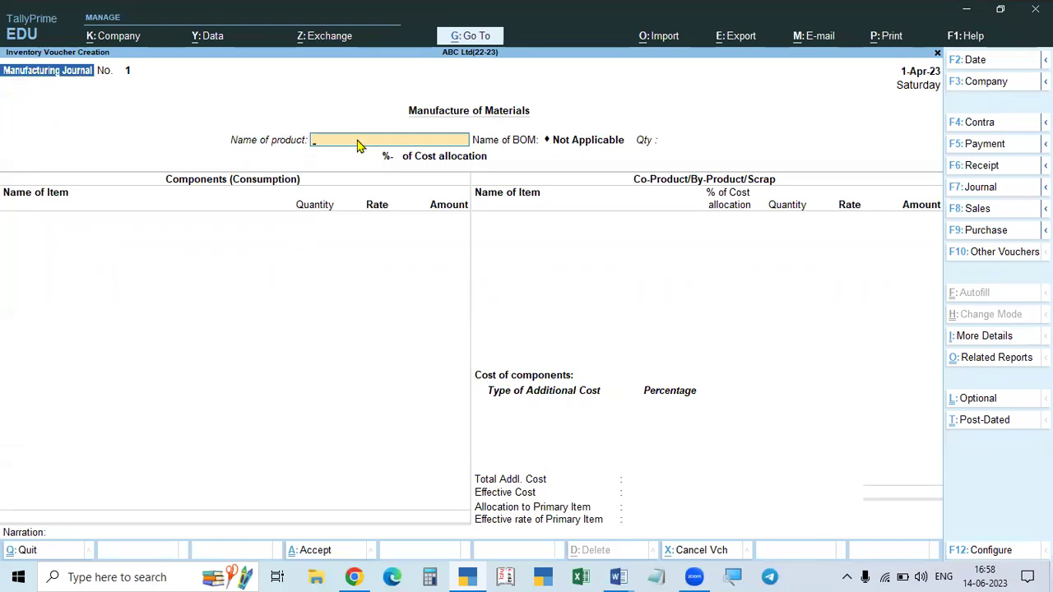
text(cro)
key(BackSpace)
key(BackSpace)
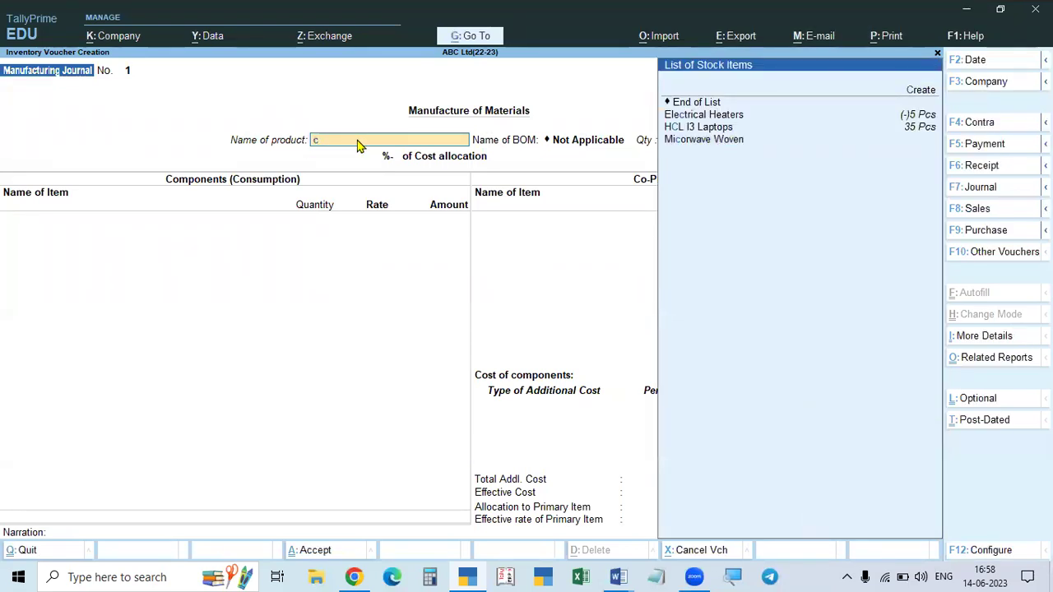
key(BackSpace)
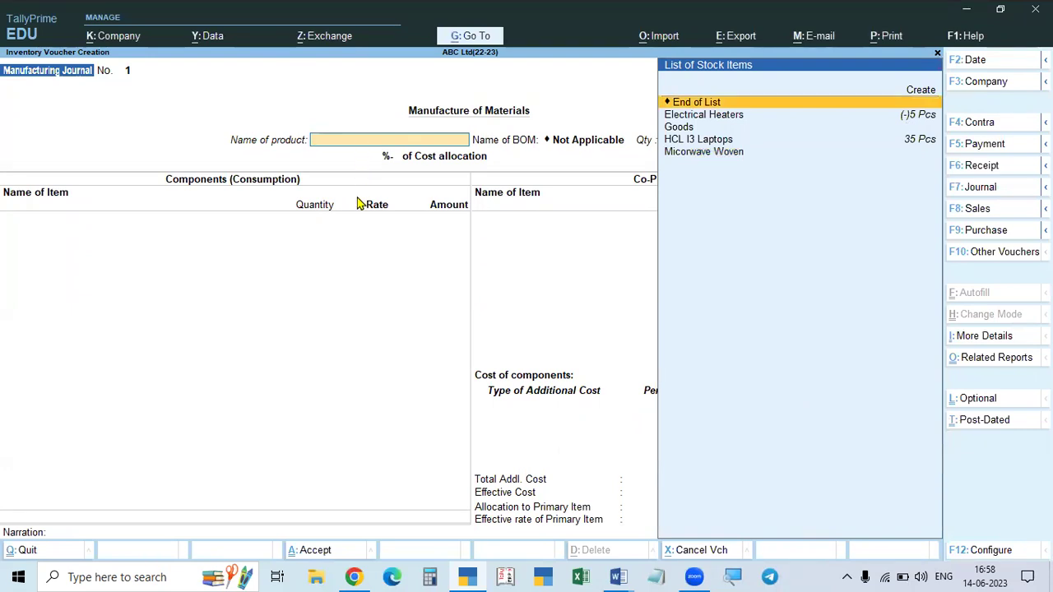
key(Escape)
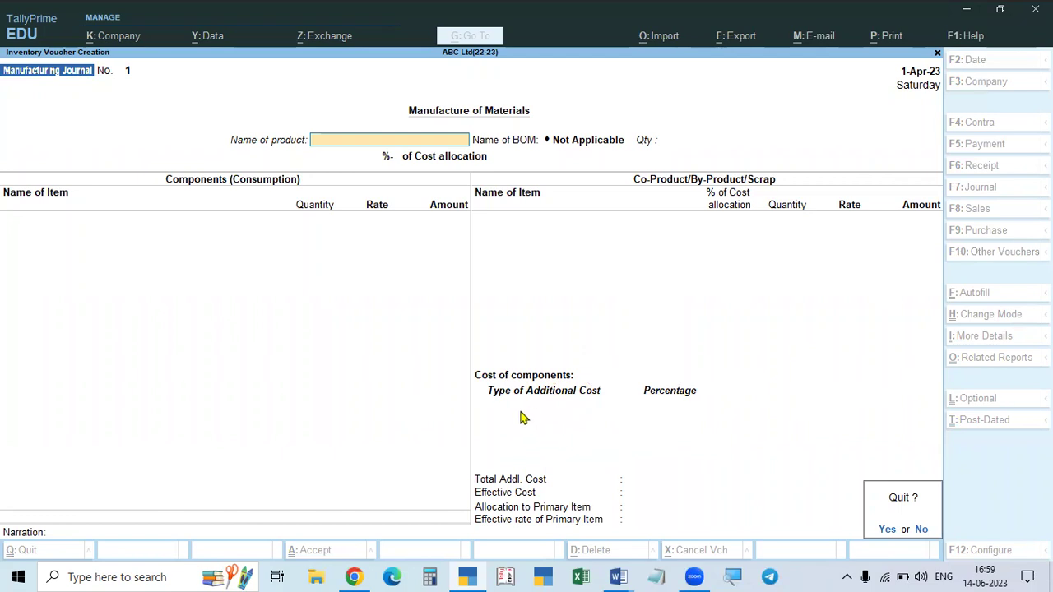
key(n)
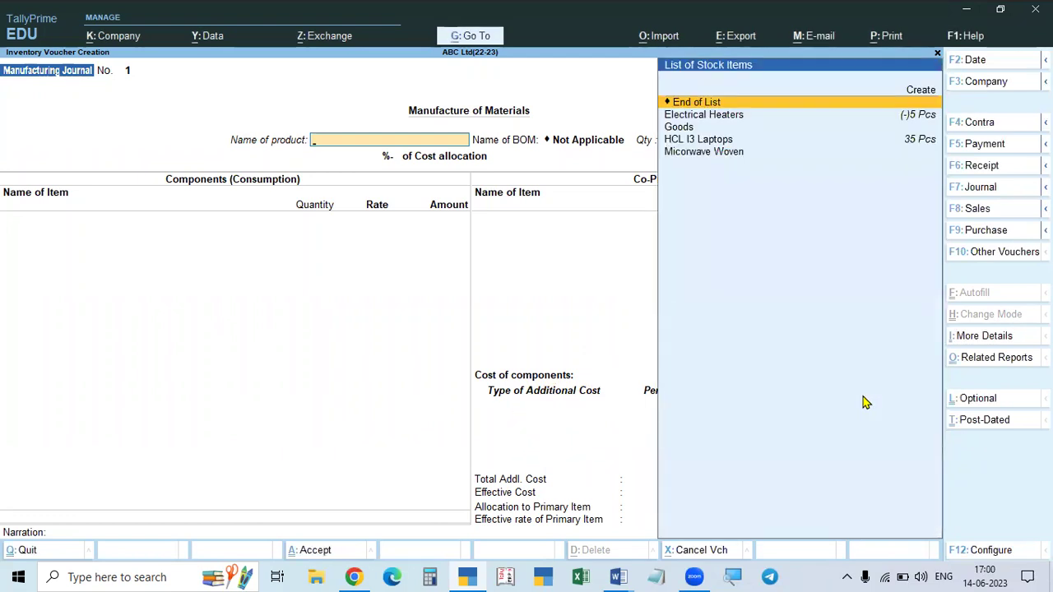
Set the product name to End of List, examine the components and cost sections, and leave the voucher unsaved
key(Return)
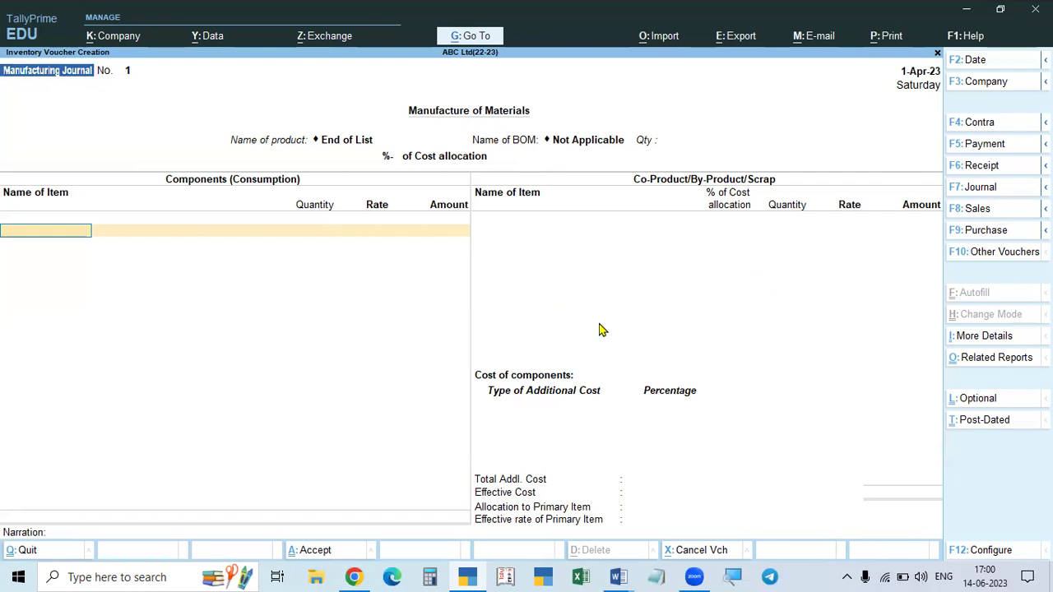
click(346, 147)
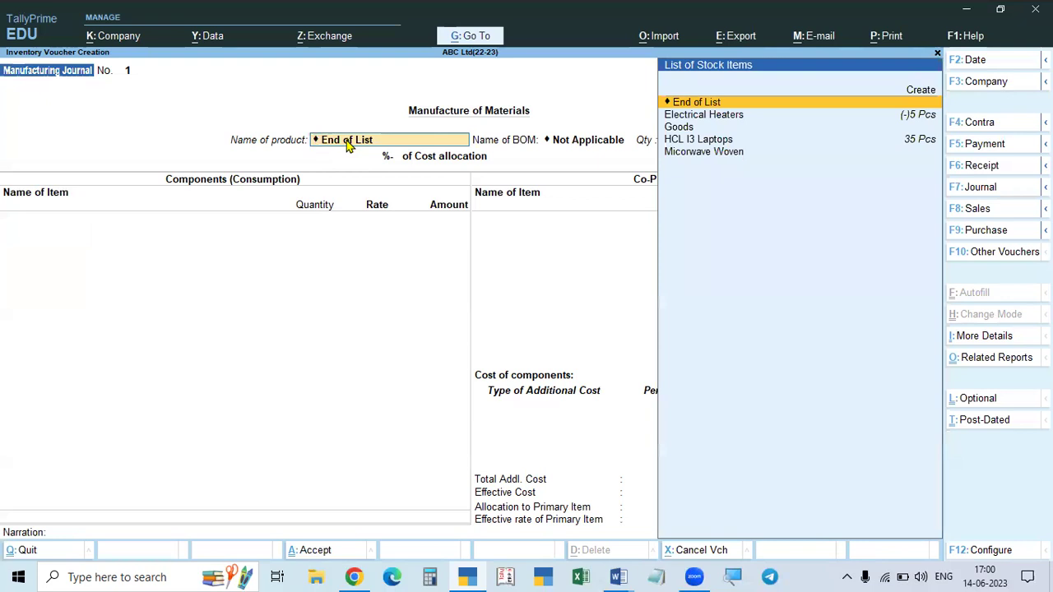
key(Return)
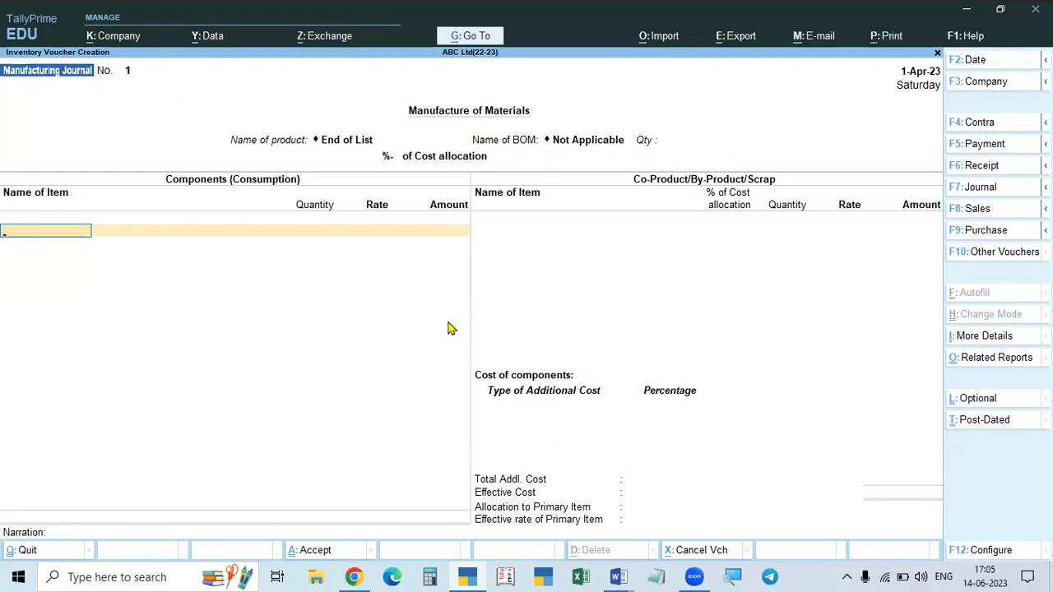
key(Escape)
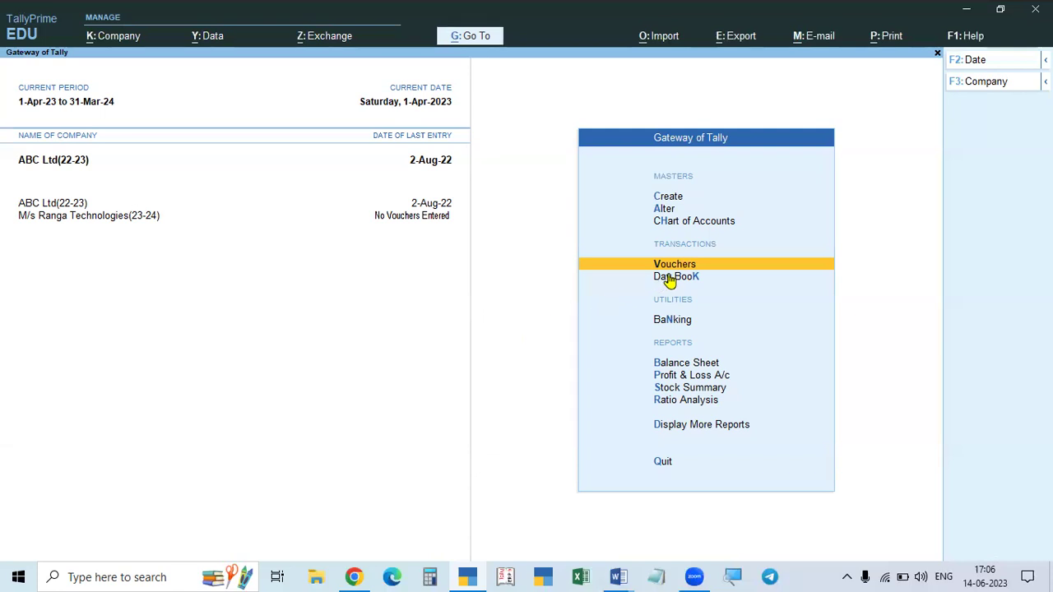
Open a blank stock item creation form from the list of existing stock items and examine its fields
click(664, 211)
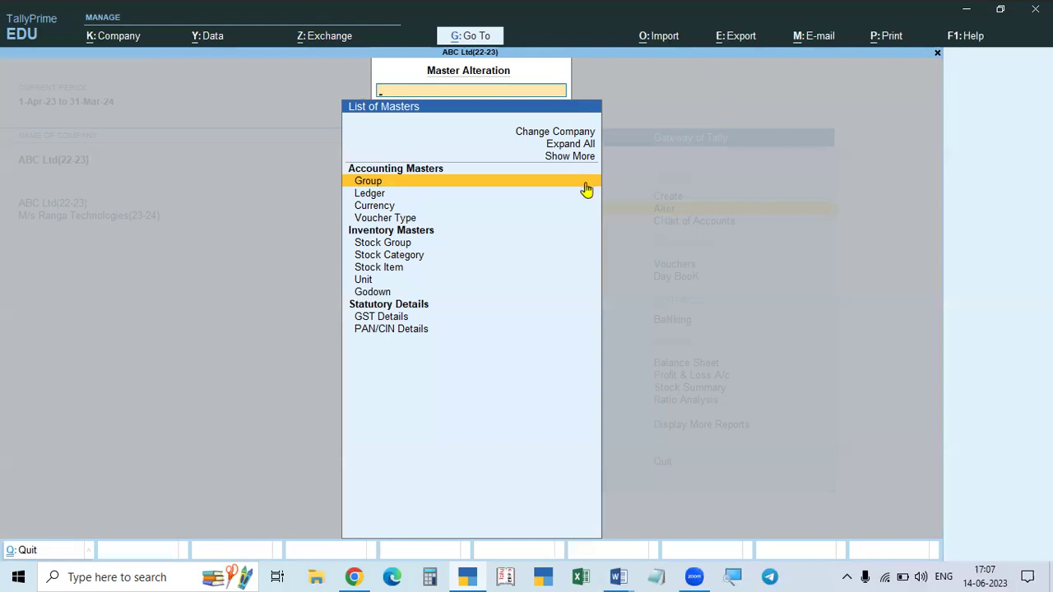
click(390, 277)
click(391, 277)
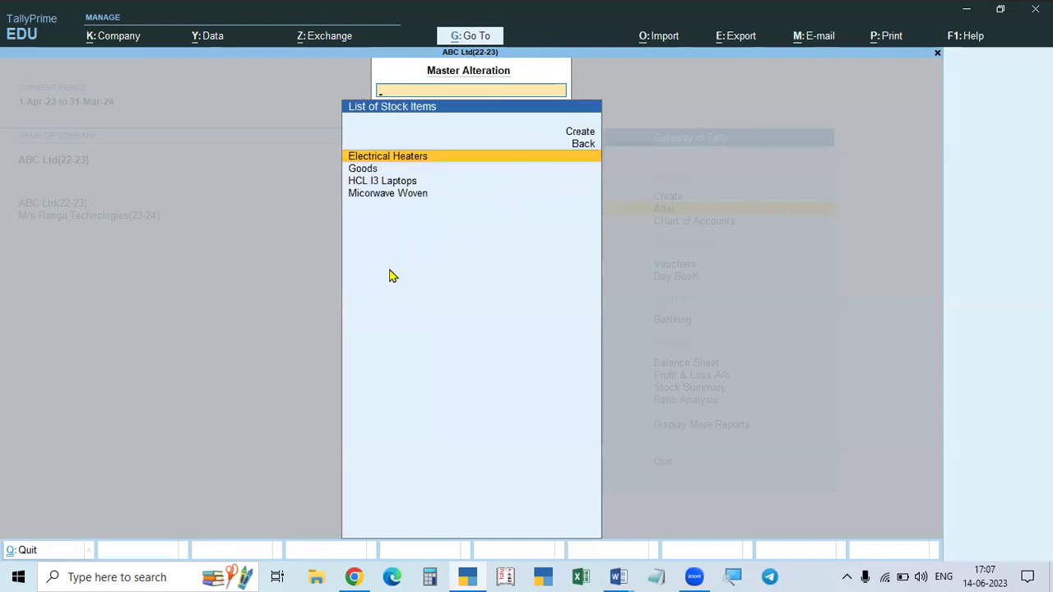
click(582, 139)
click(583, 138)
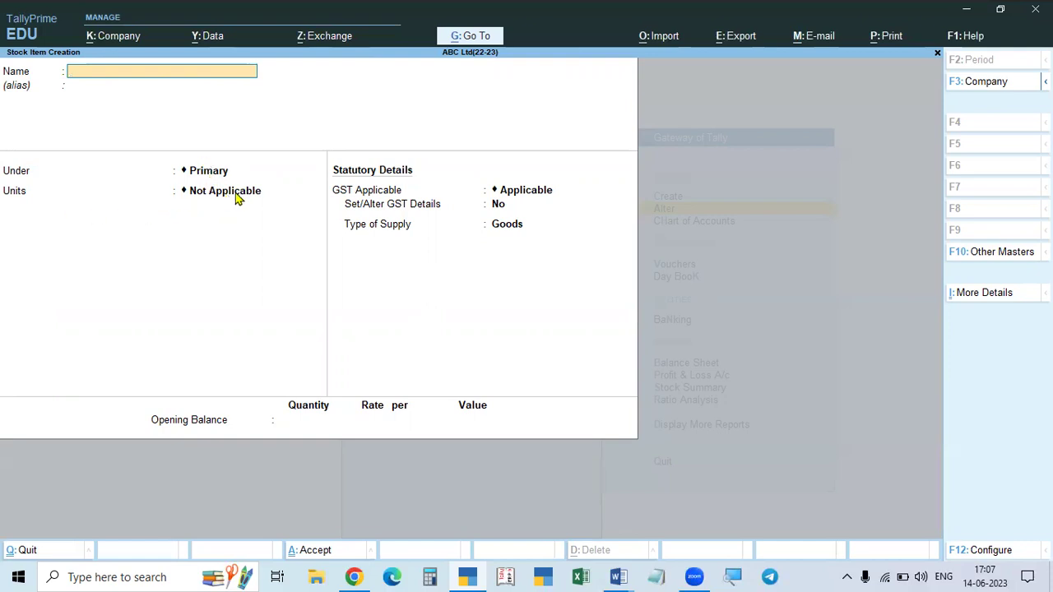
Check the practical problems document in Word and return to the stock item creation form in TallyPrime
key(alt+Tab)
scroll(353, 252, down, 1)
scroll(357, 253, up, 1)
scroll(357, 253, up, 1)
key(alt+Tab)
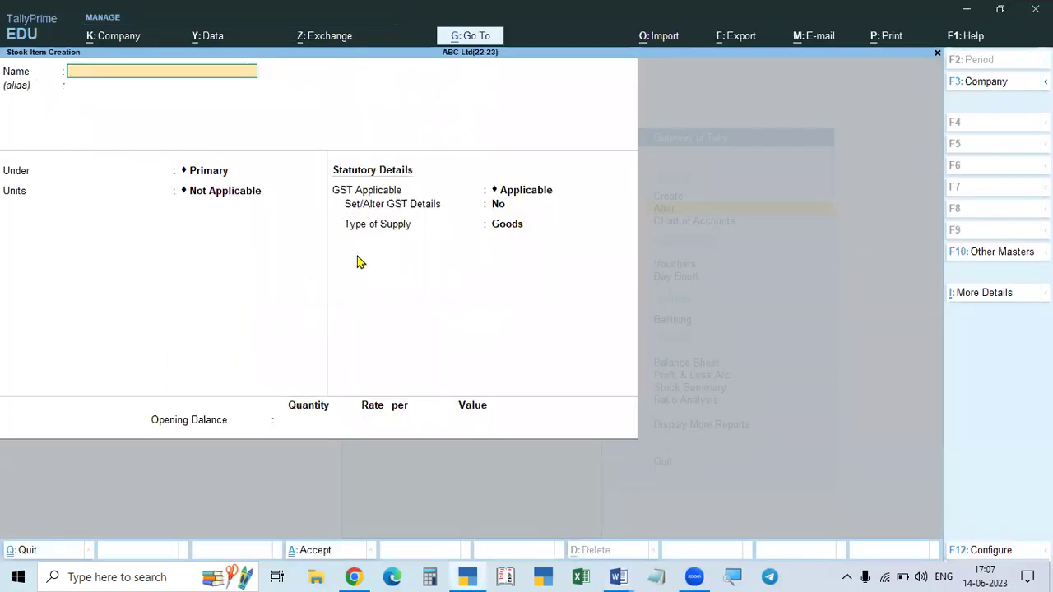
Close the stock item form without saving and switch to Word to view Problem 1 under Manufacturer Accounting
key(Escape)
key(Escape)
key(Escape)
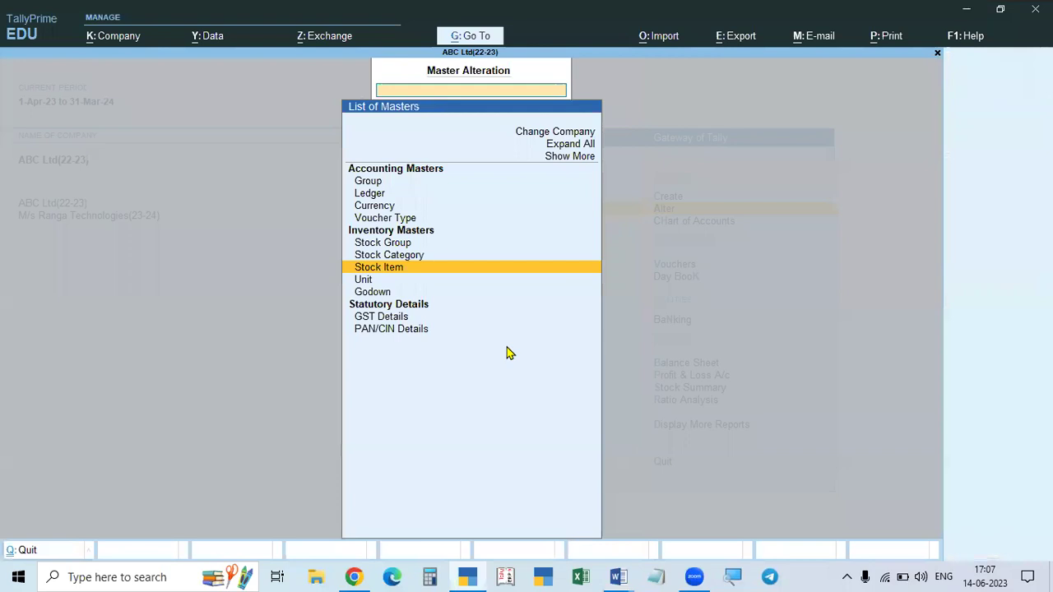
key(Up)
key(alt+Tab)
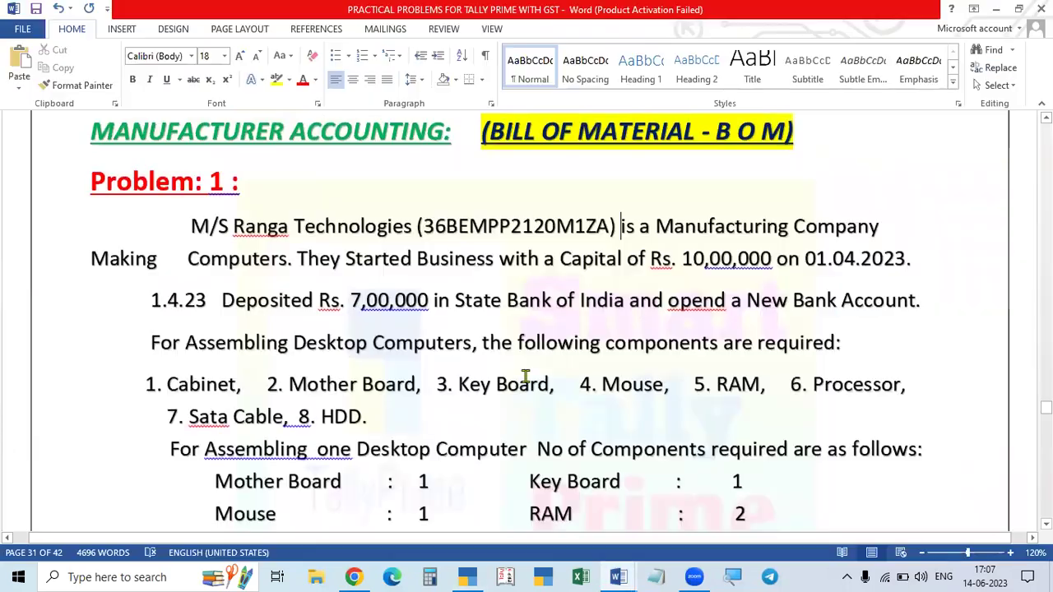
scroll(289, 316, up, 1)
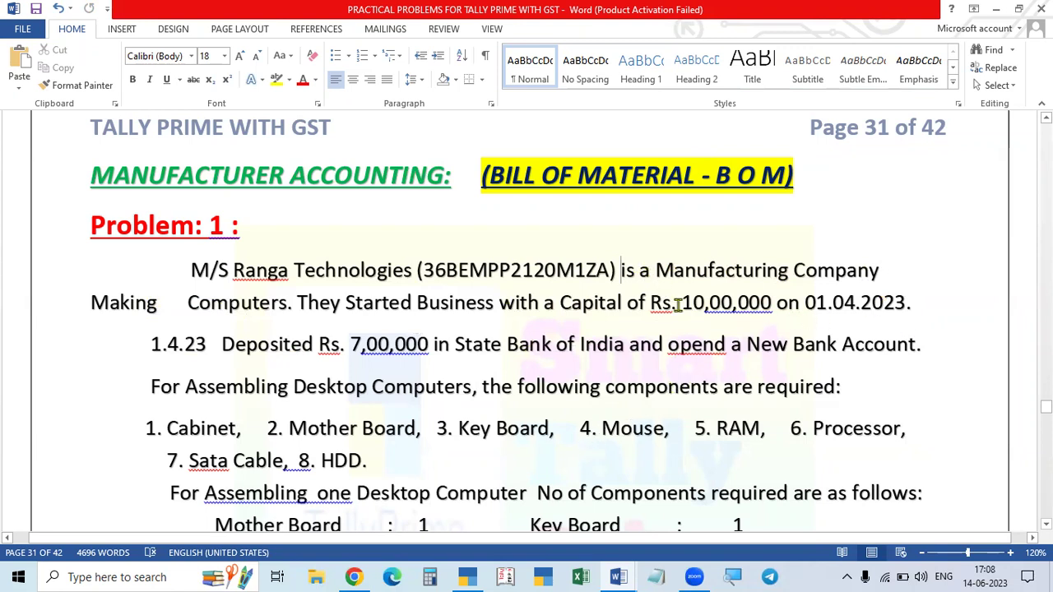
Switch to TallyPrime and make M/s Ranga Technologies(23-24) the active company in place of ABC Ltd(22-23)
key(alt+Tab)
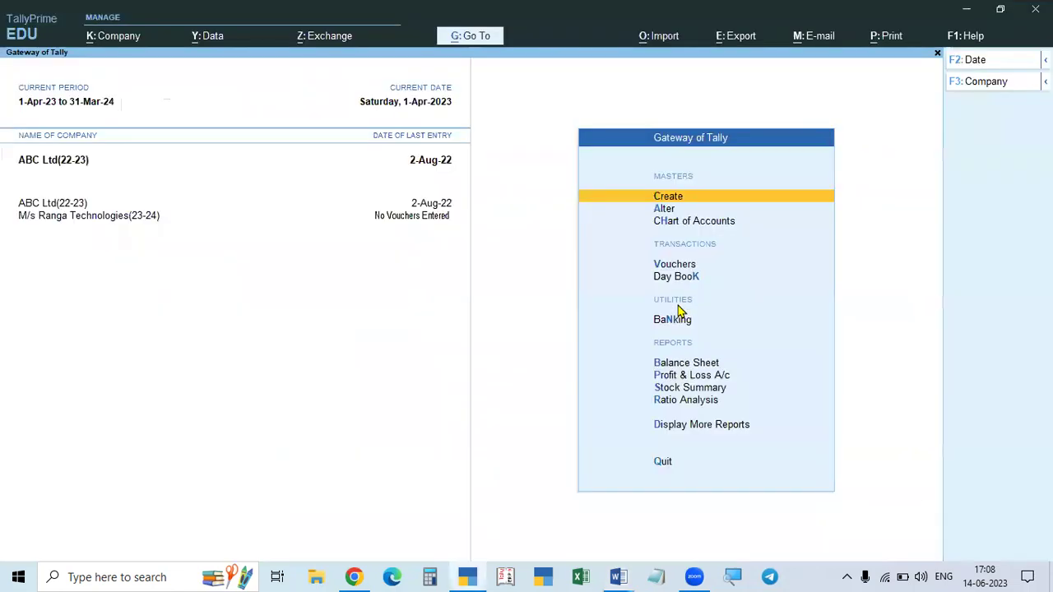
click(93, 222)
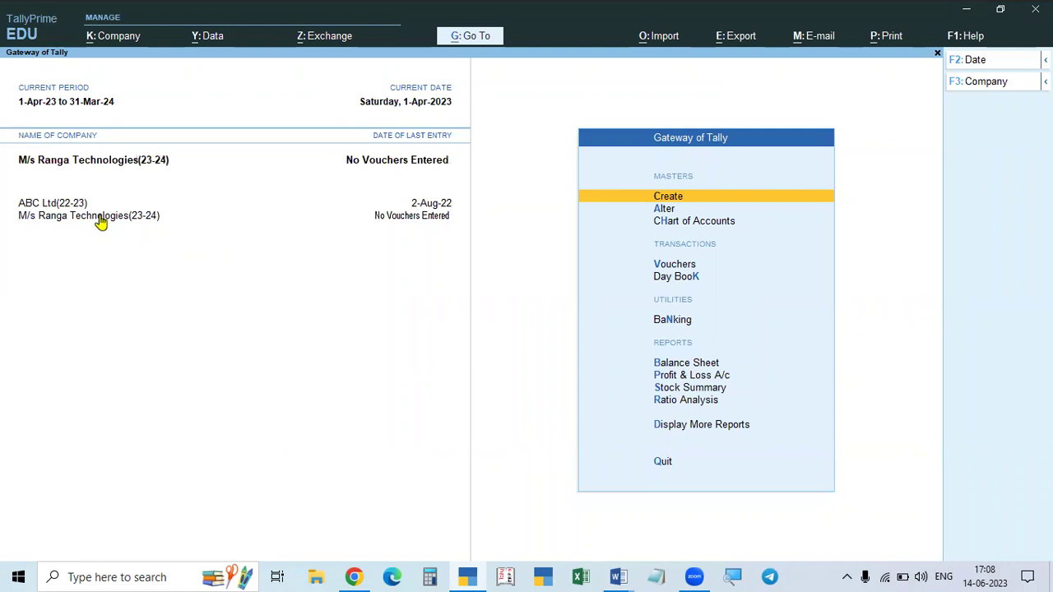
key(alt+Tab)
key(alt+Tab)
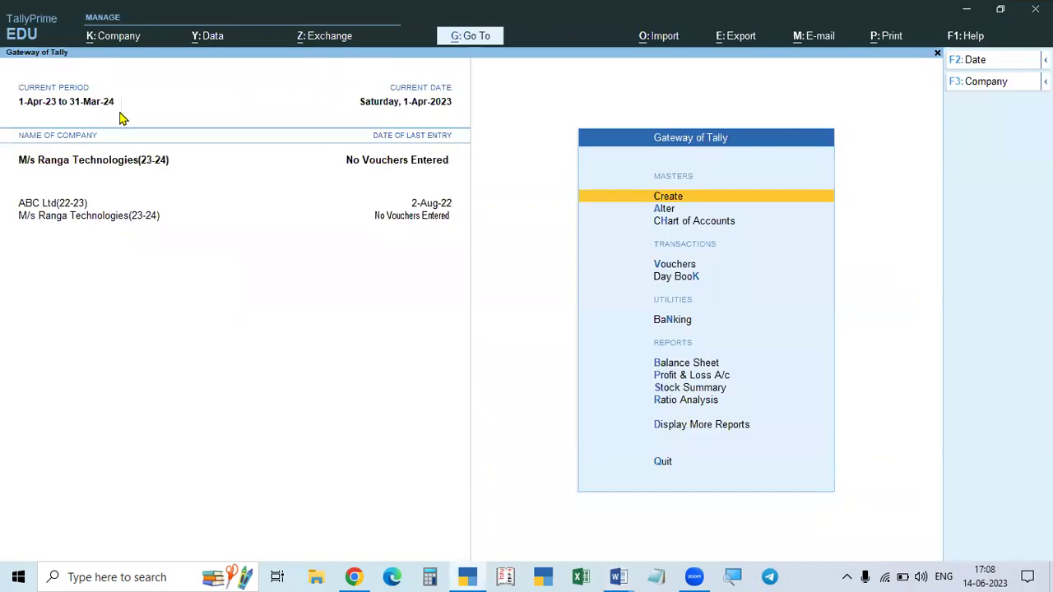
View the company alteration details of M/s Ranga Technologies(23-24) and close them without changes
click(114, 36)
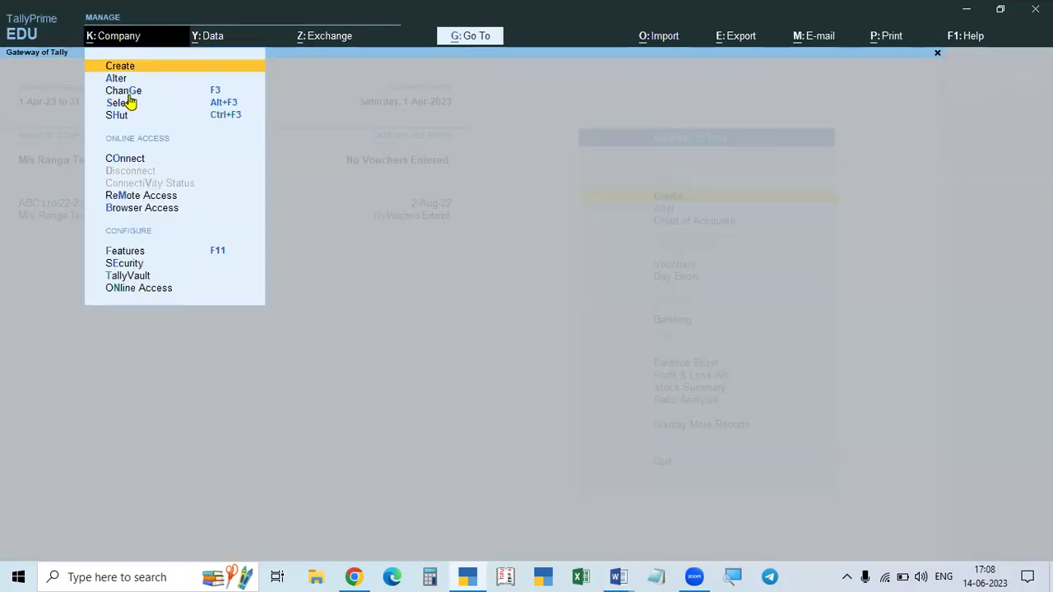
click(119, 79)
key(Return)
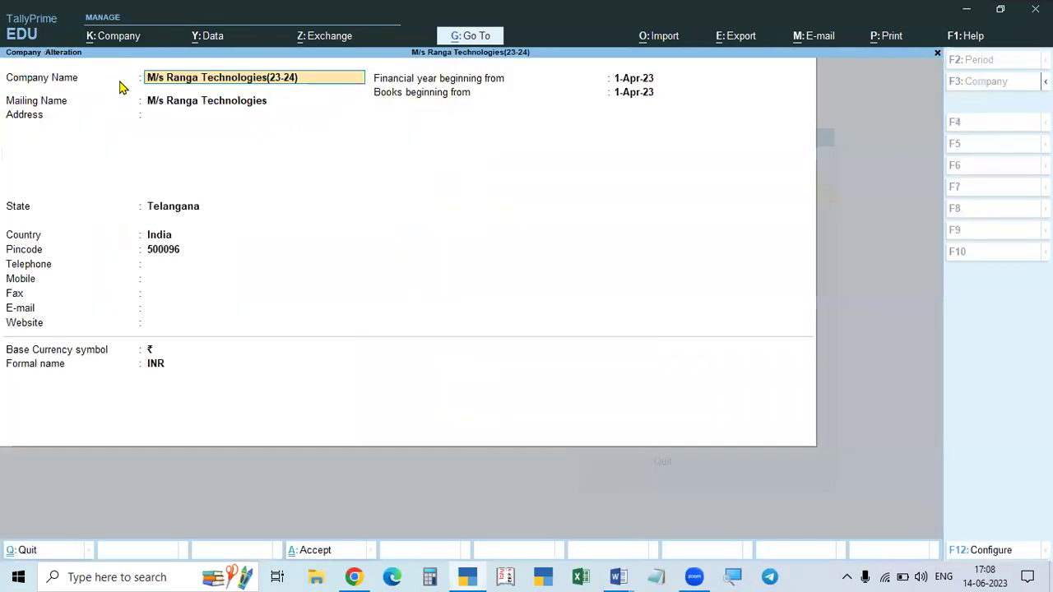
key(Escape)
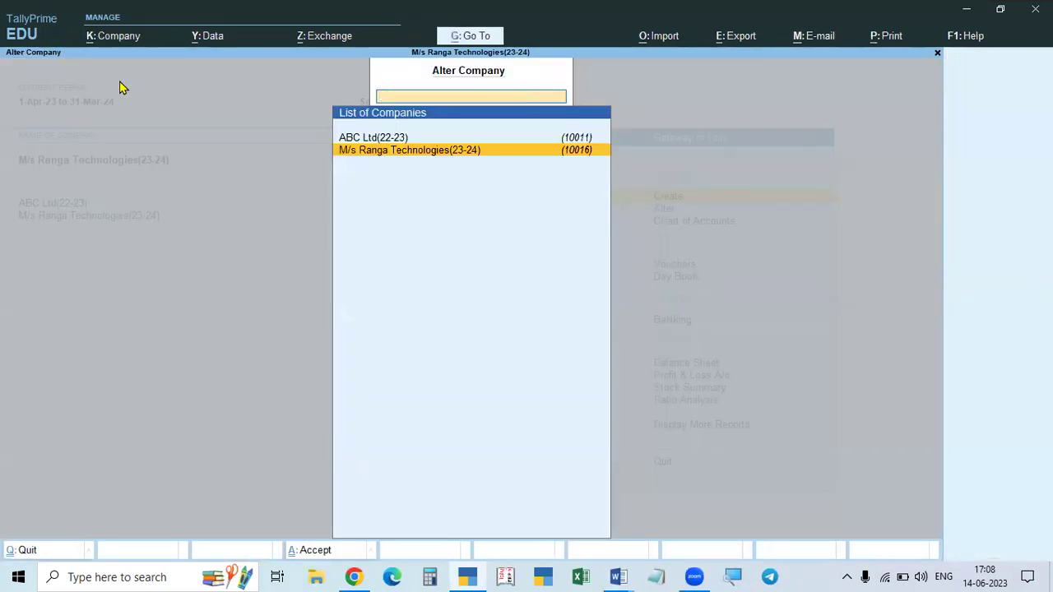
key(Escape)
In the company features of M/s Ranga Technologies(23-24), set Maintain Inventory to No and back to Yes
key(F11)
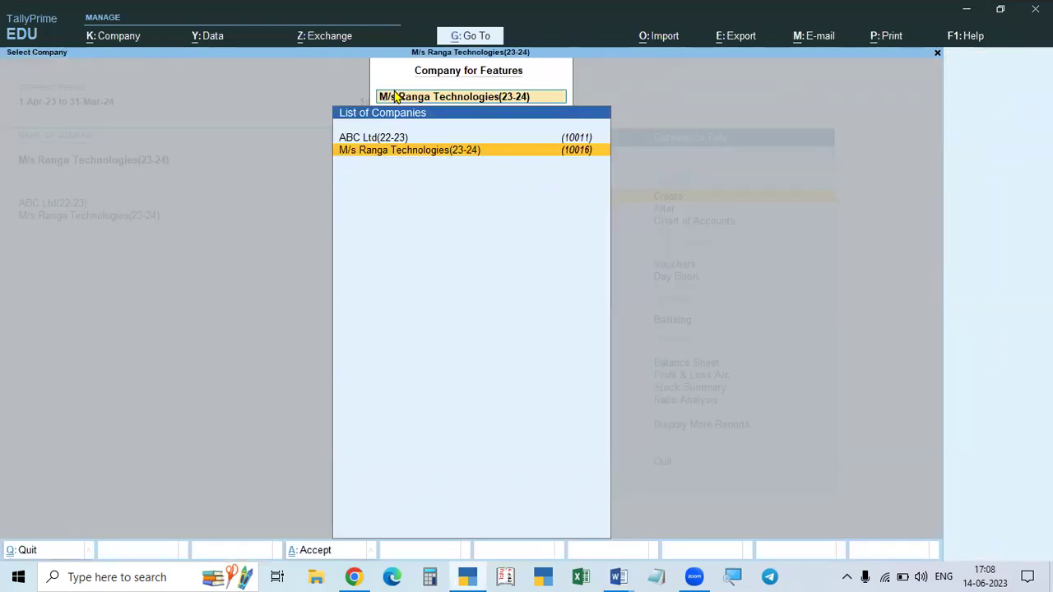
key(Return)
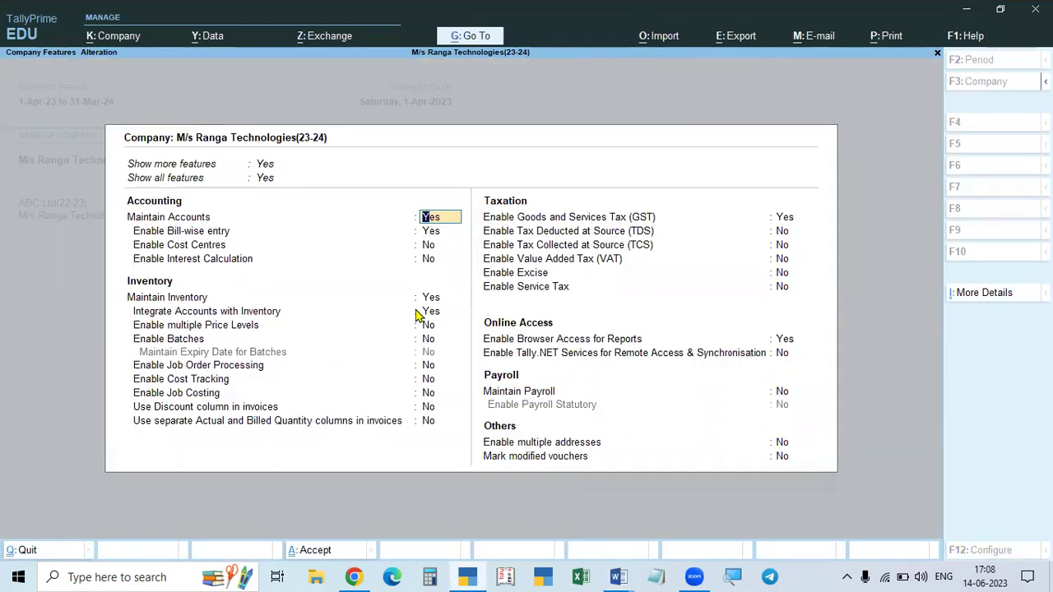
click(433, 300)
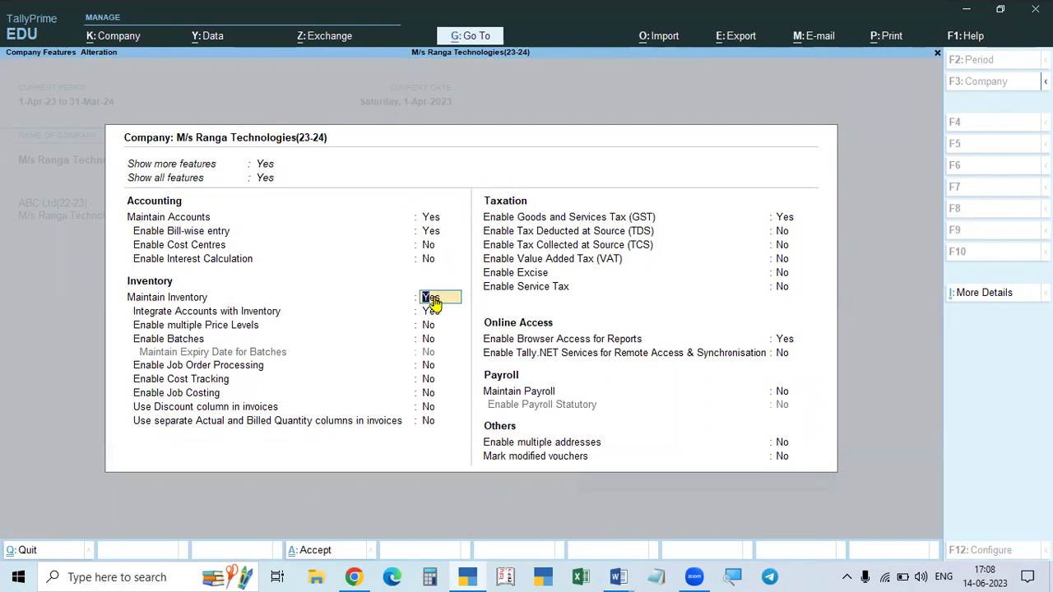
key(n)
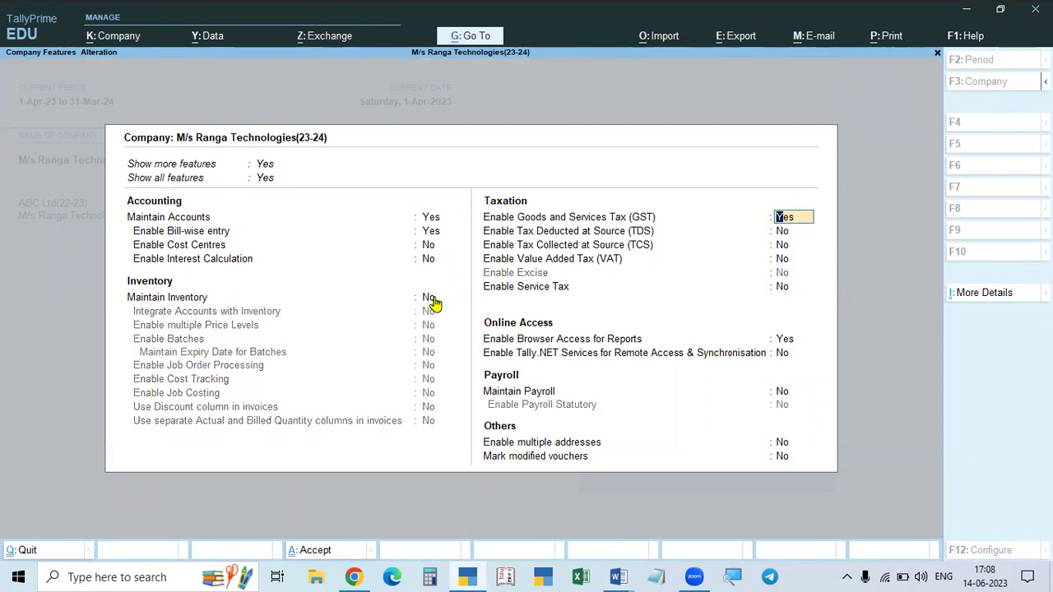
click(433, 300)
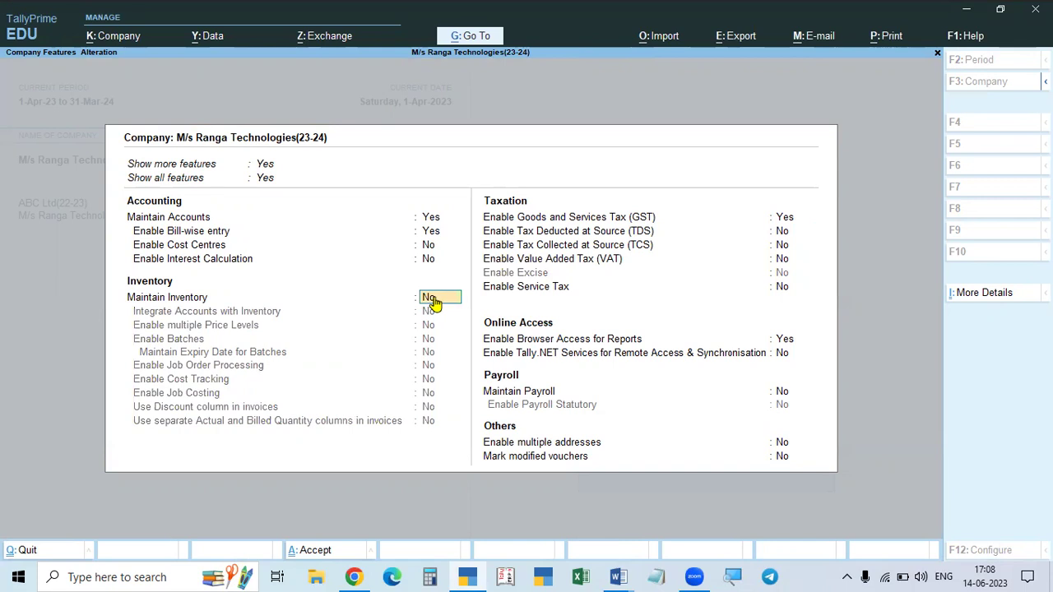
key(y)
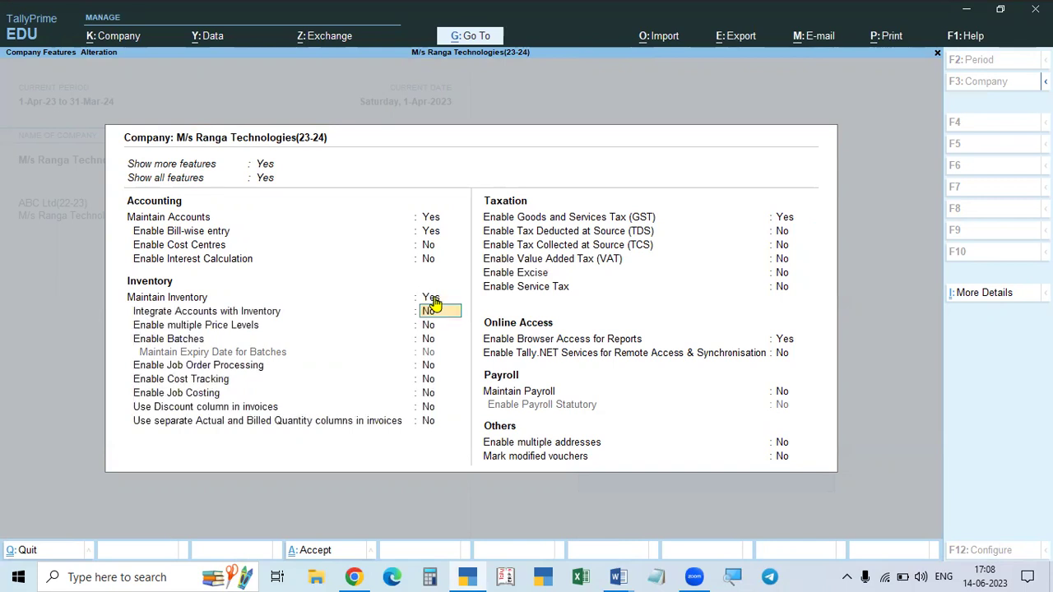
Open the company's GST details, set e-Way Bill applicable to Yes and back to No, and accept the details
click(784, 218)
key(Return)
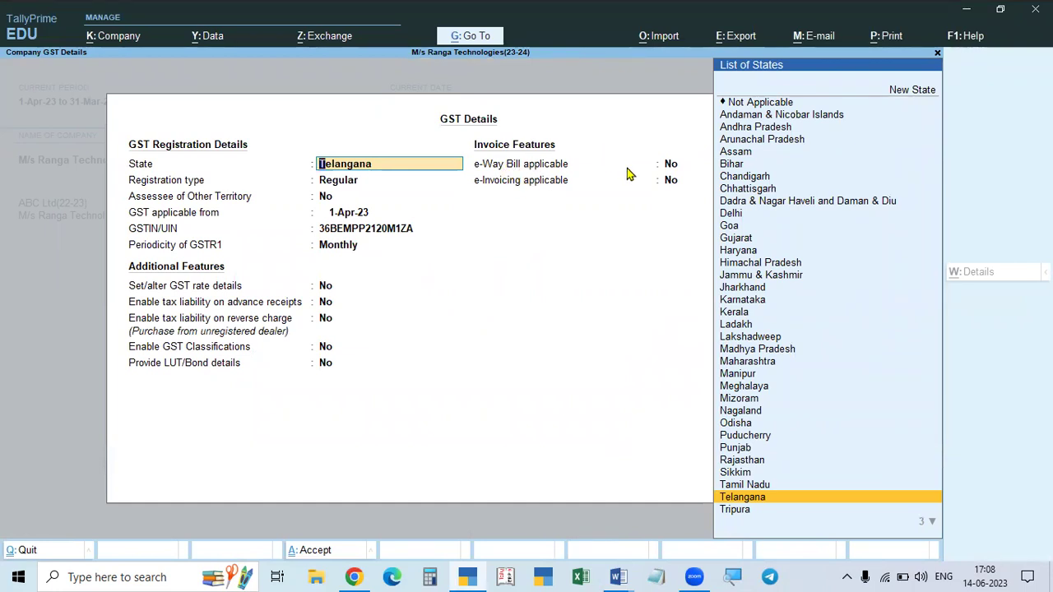
click(667, 170)
text(y)
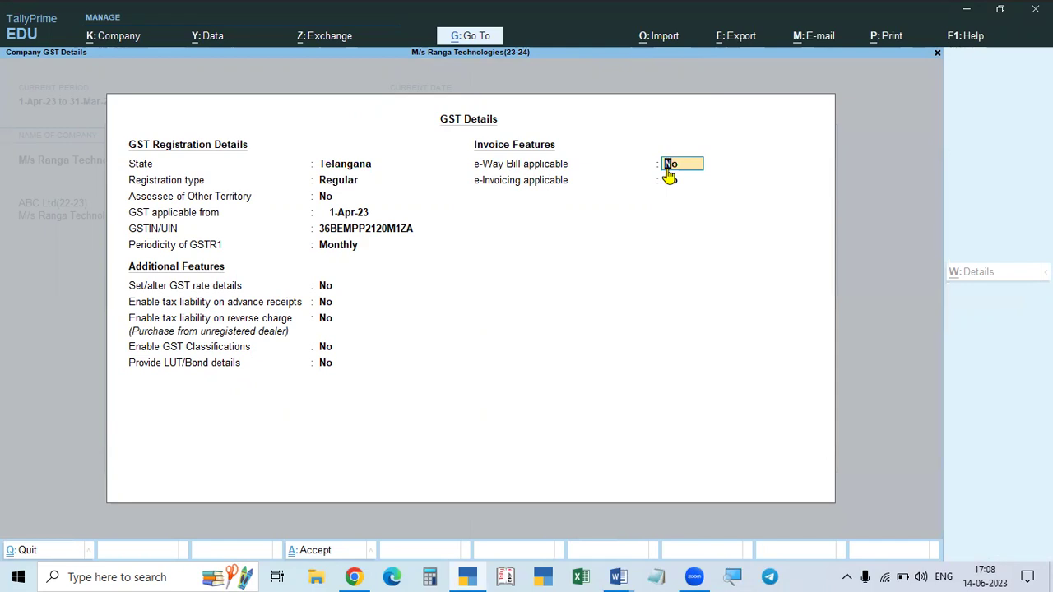
key(Return)
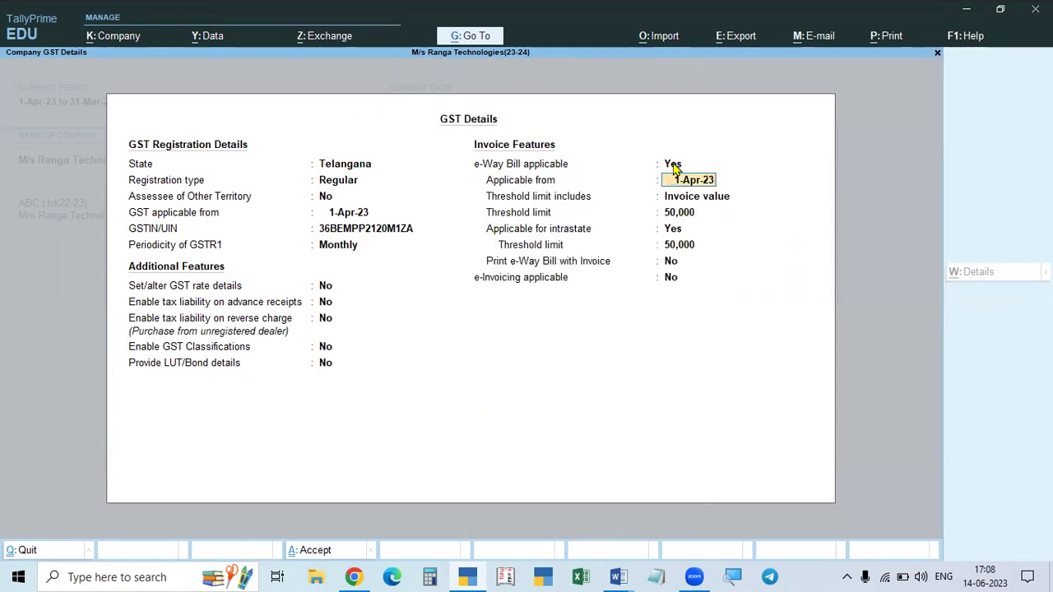
click(668, 168)
text(n)
key(Return)
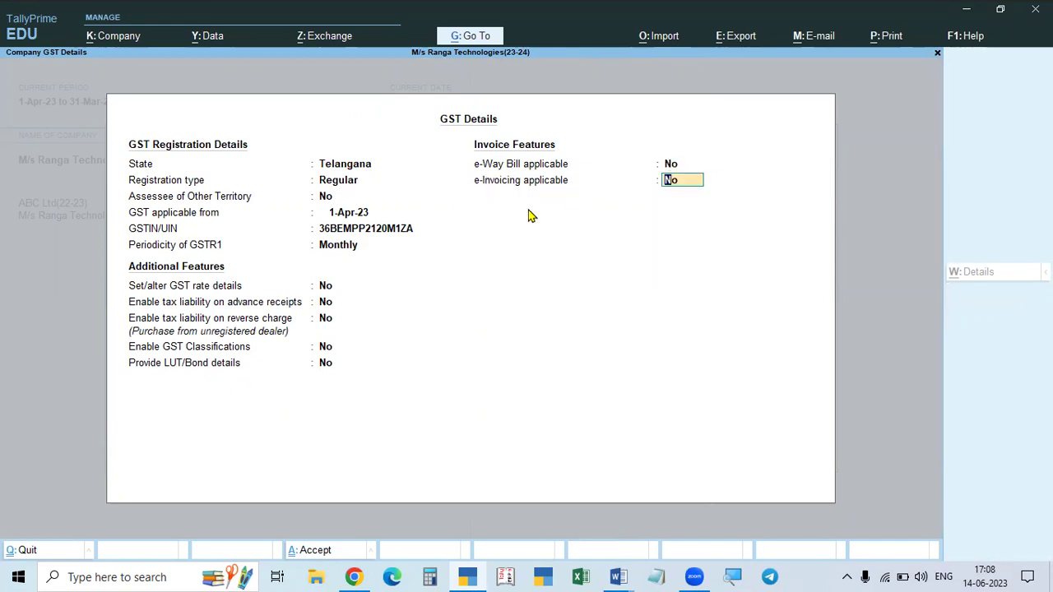
key(ctrl)
key(ctrl+a)
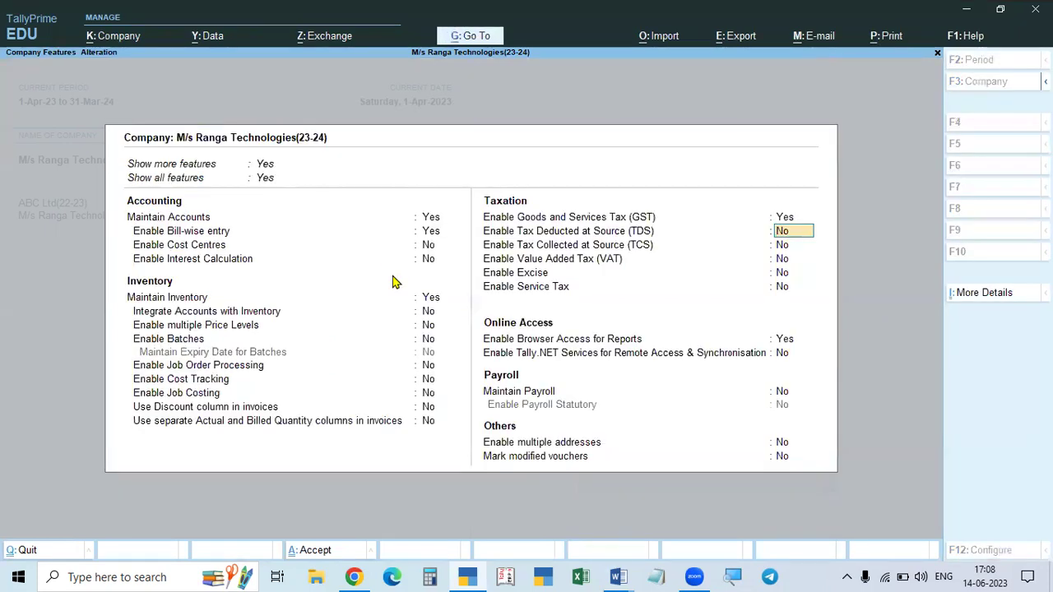
Save the company features and return to the Gateway of Tally
key(ctrl)
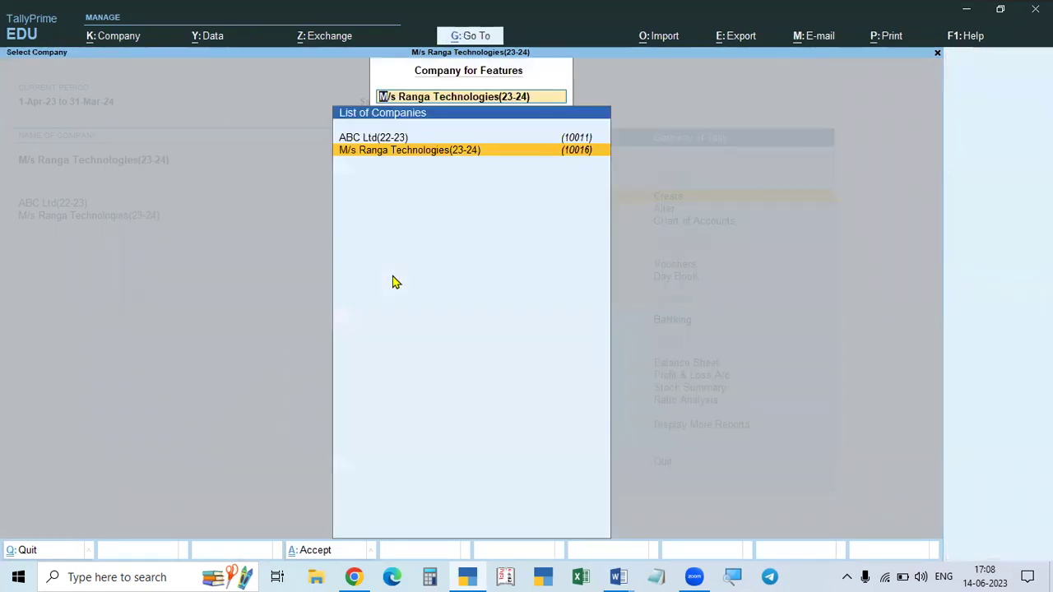
key(Escape)
key(Escape)
key(Escape)
Open voucher entry, check Problem 1 in Word, and start a Receipt voucher in TallyPrime dated 1-4
key(v)
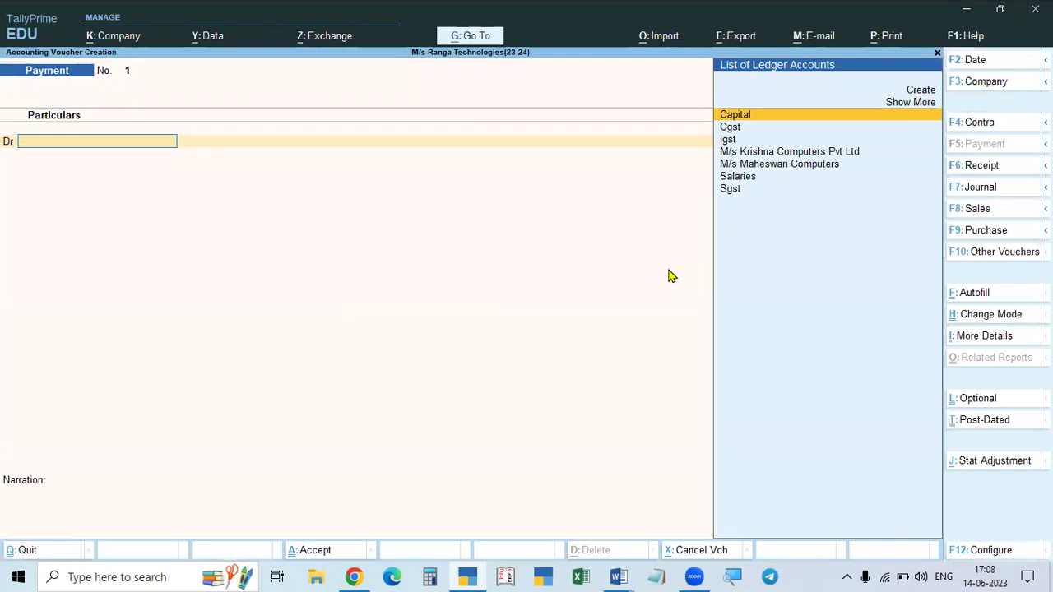
key(alt+Tab)
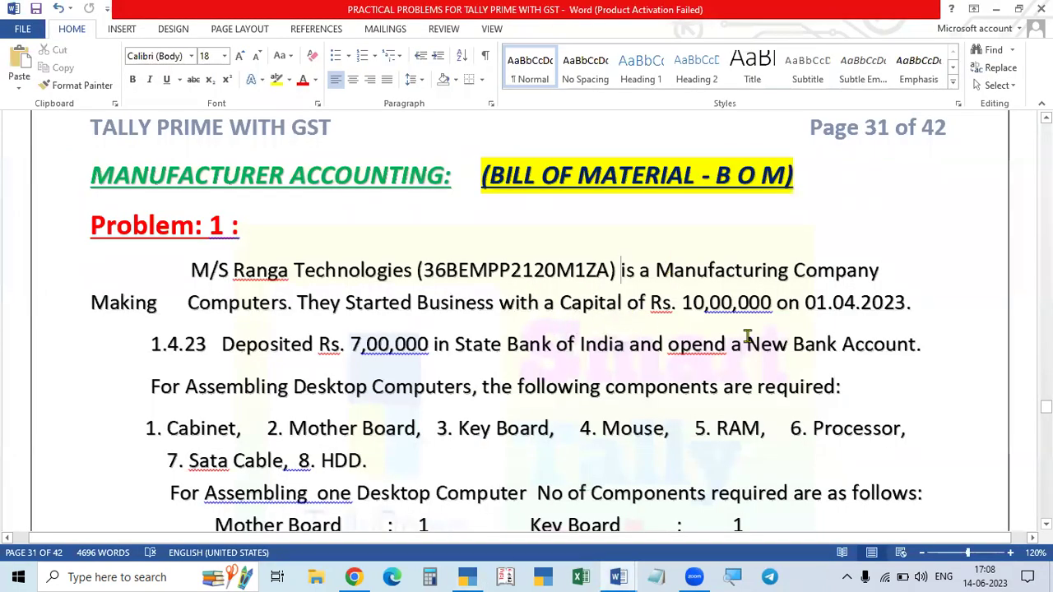
key(alt+Tab)
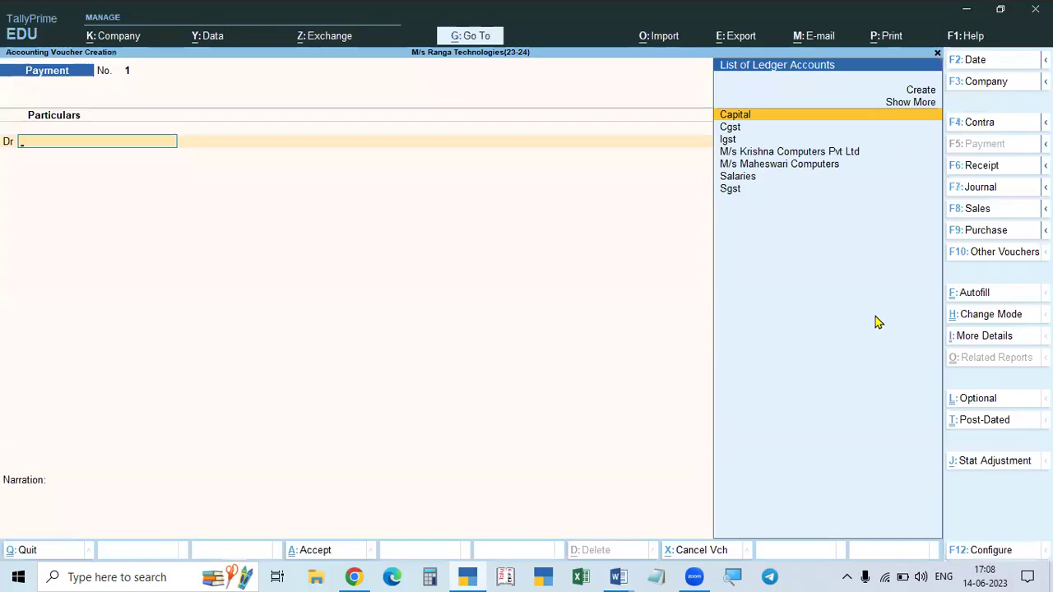
key(F2)
text(1-4)
key(Return)
key(F6)
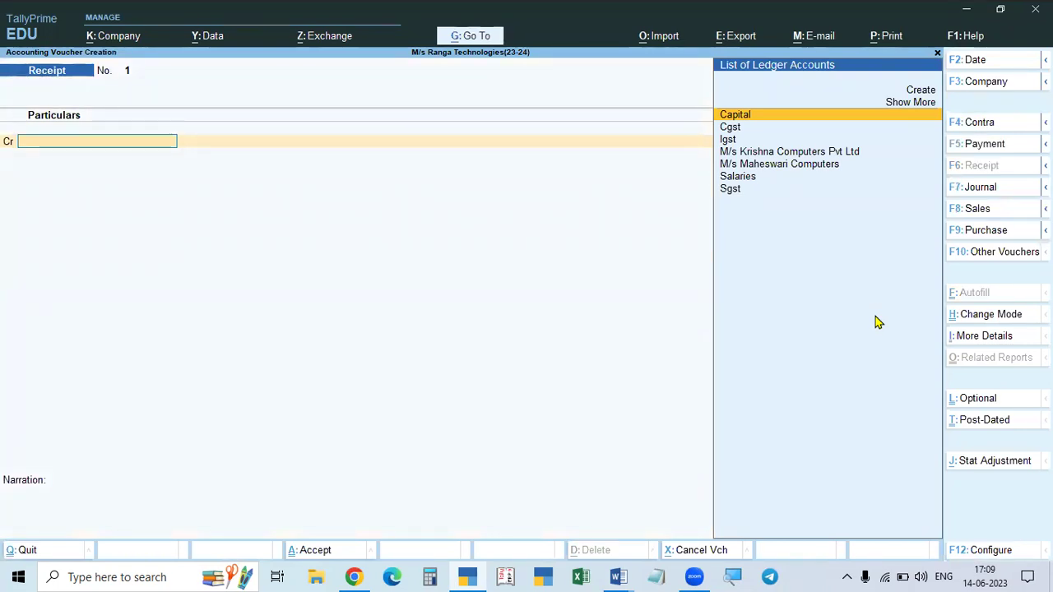
Select Capital as the receipt's credit ledger, and review and accept its ledger details
key(Return)
key(BackSpace)
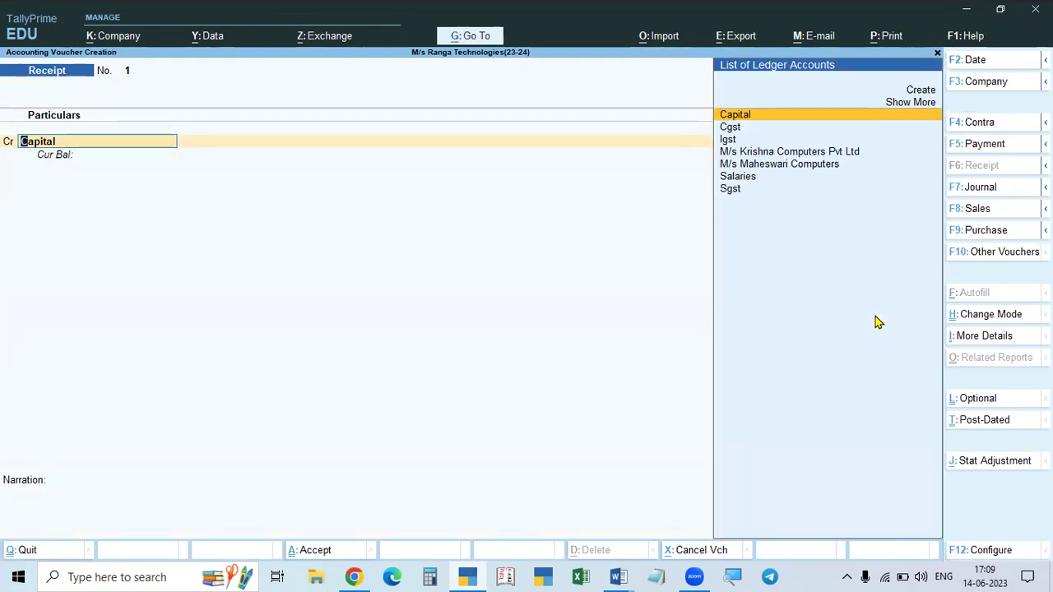
key(ctrl+Return)
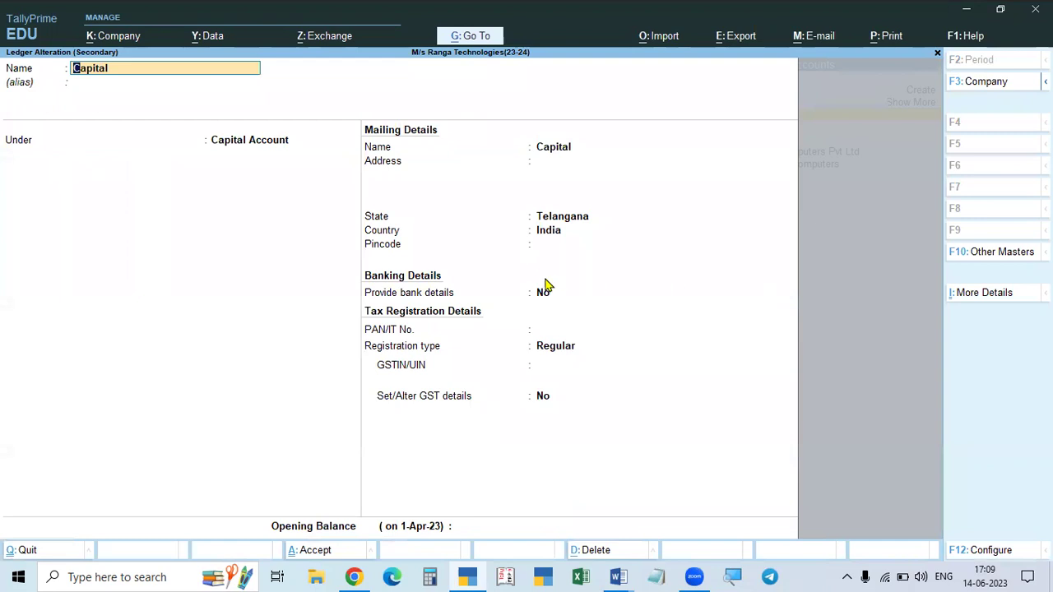
key(ctrl+a)
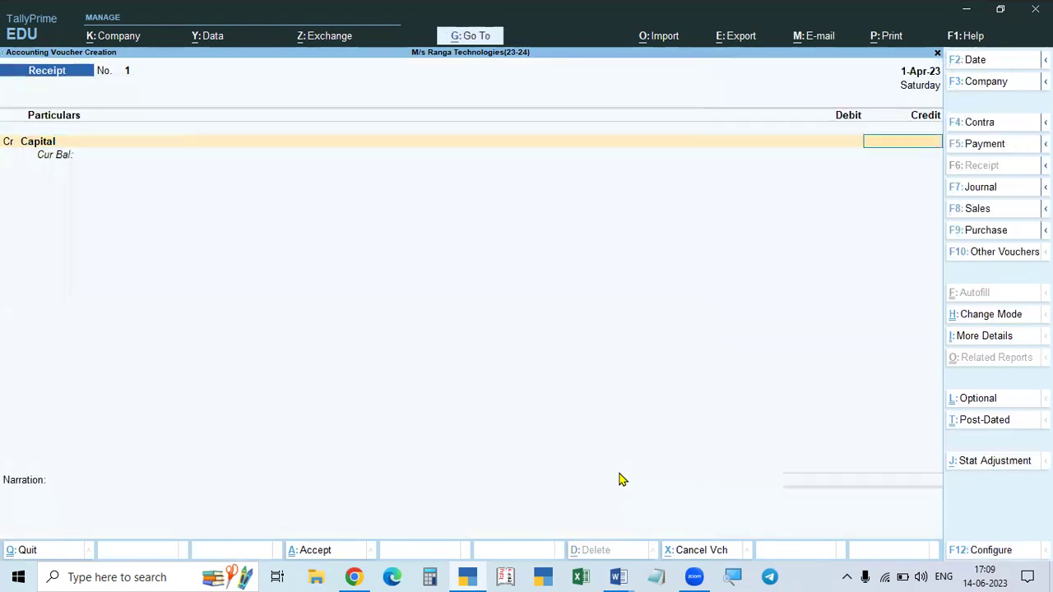
Check the starting capital in the Word problem and credit Capital with 1000000 in the TallyPrime receipt
key(alt+Tab)
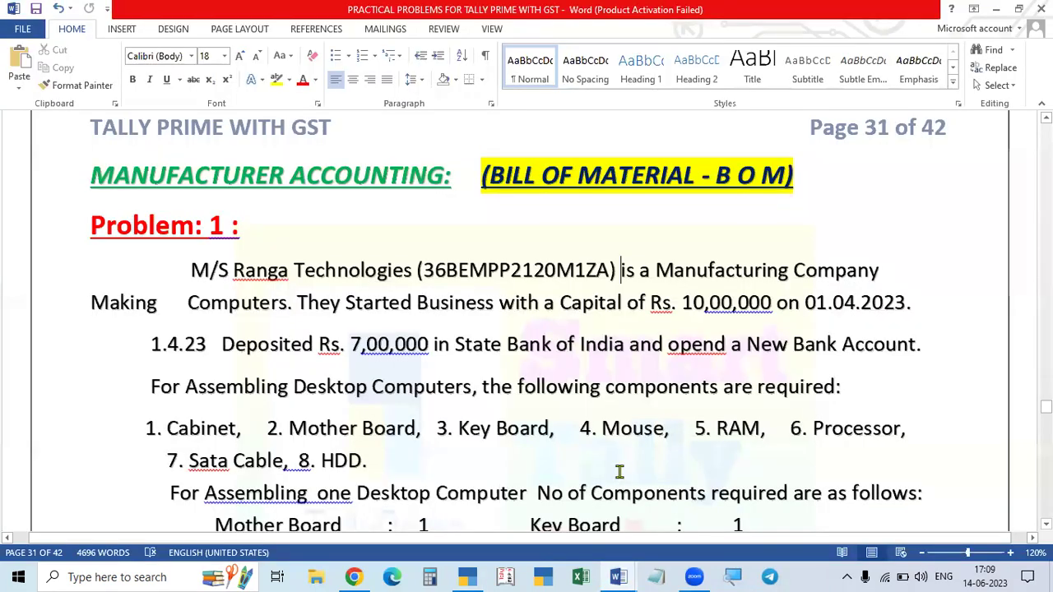
key(alt+Tab)
text(1000000)
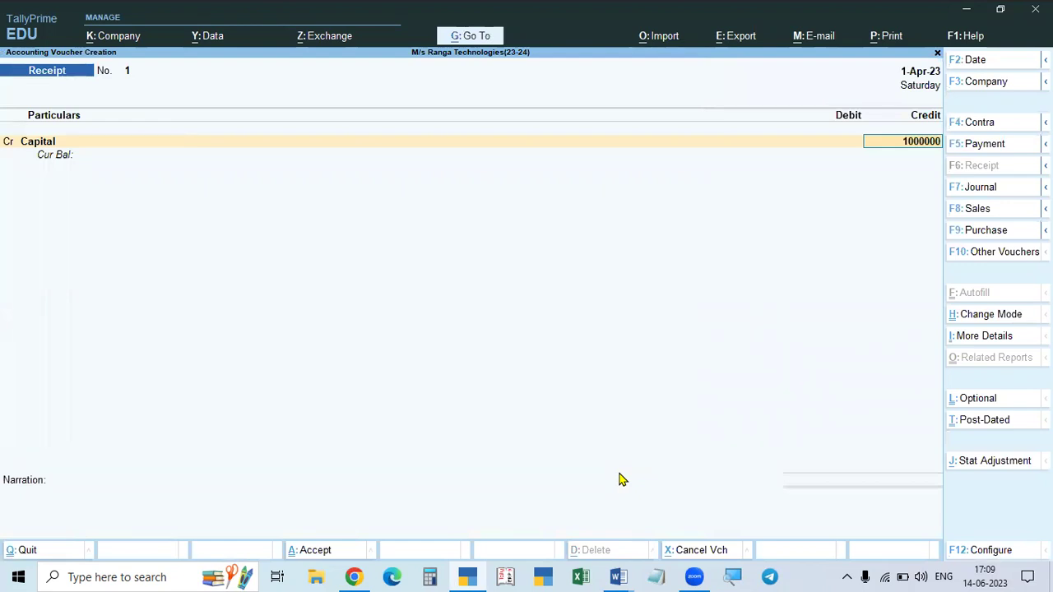
key(Return)
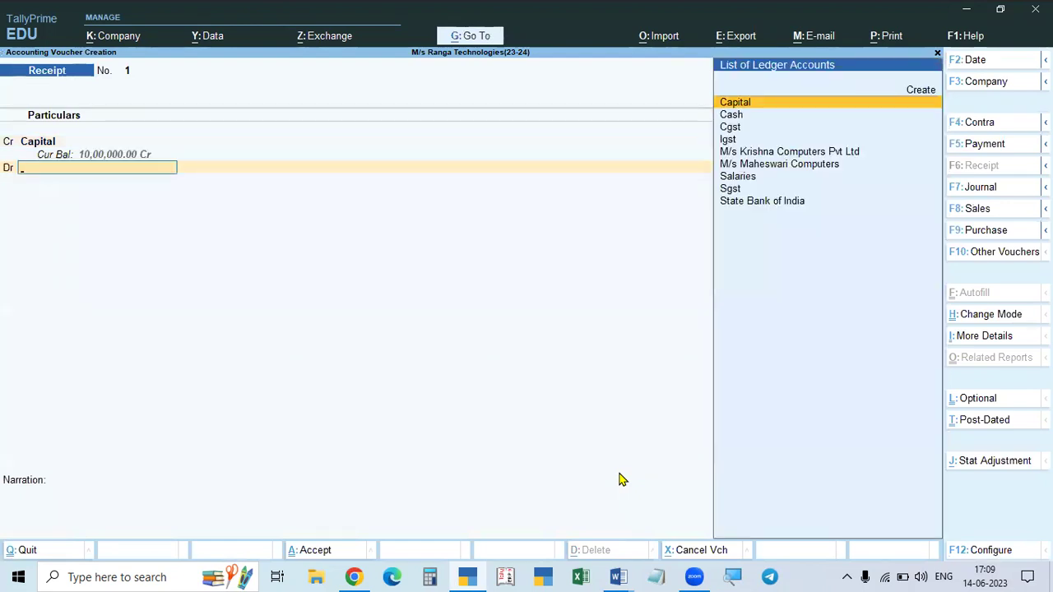
Debit Cash with 10,00,000.00, leave the narration blank, and accept the Receipt voucher
key(Down)
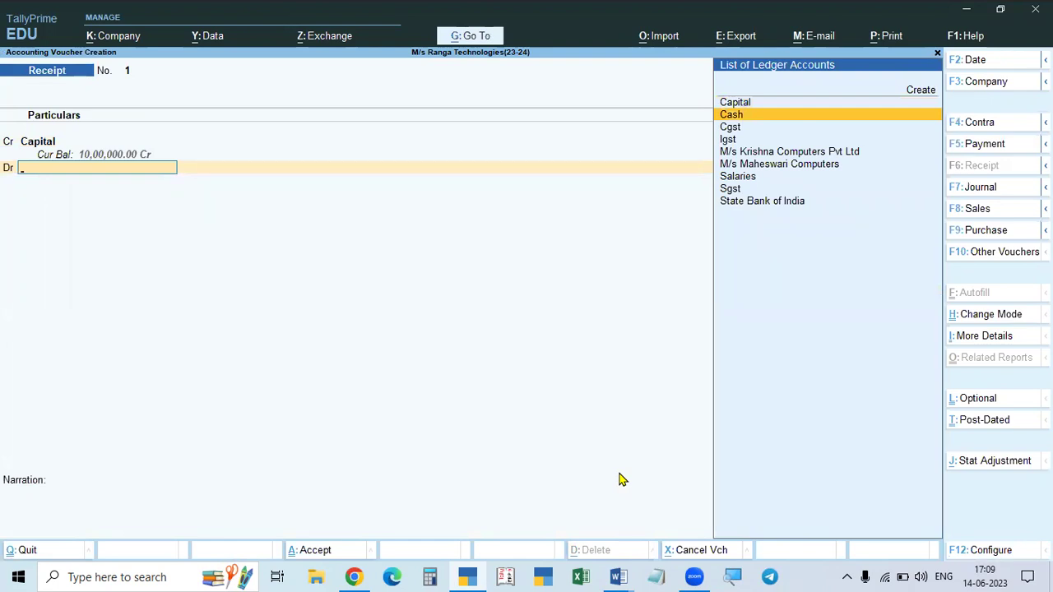
key(Return)
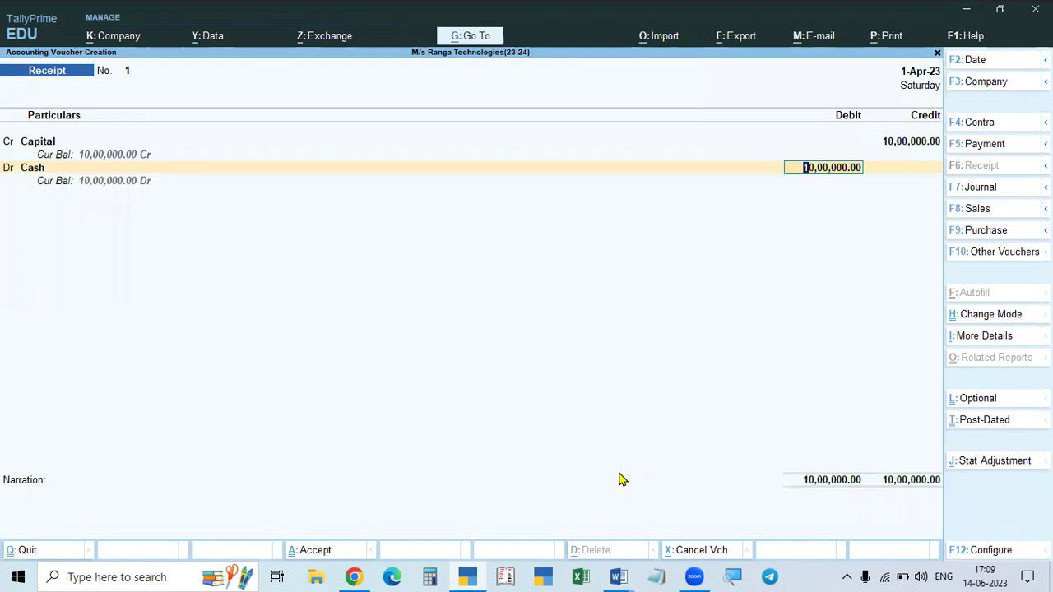
key(Return)
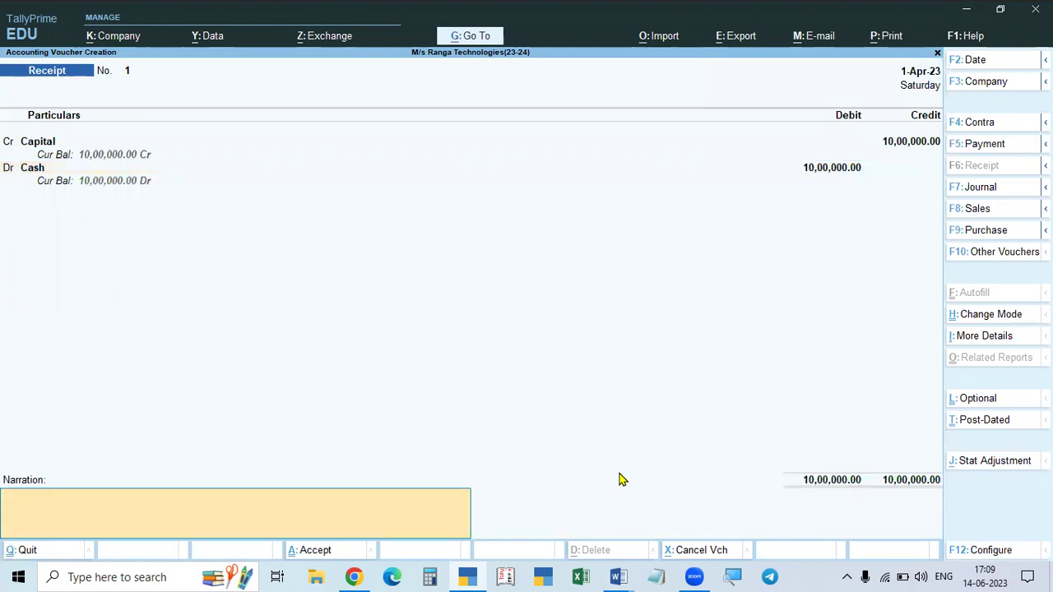
key(Return)
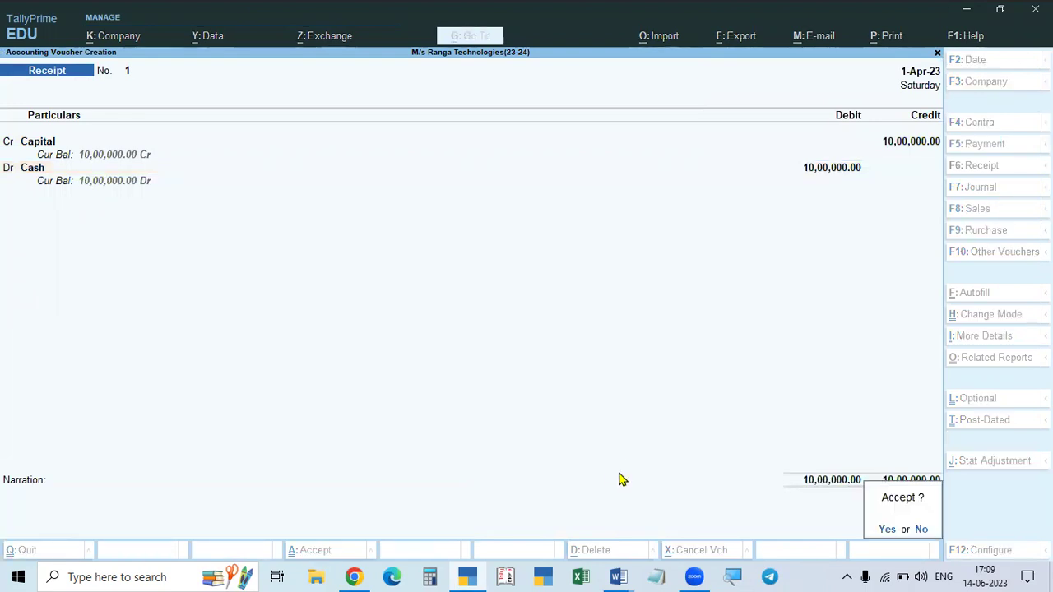
Check the State Bank of India deposit in the Word problem and start a Contra voucher in TallyPrime
key(alt+Tab)
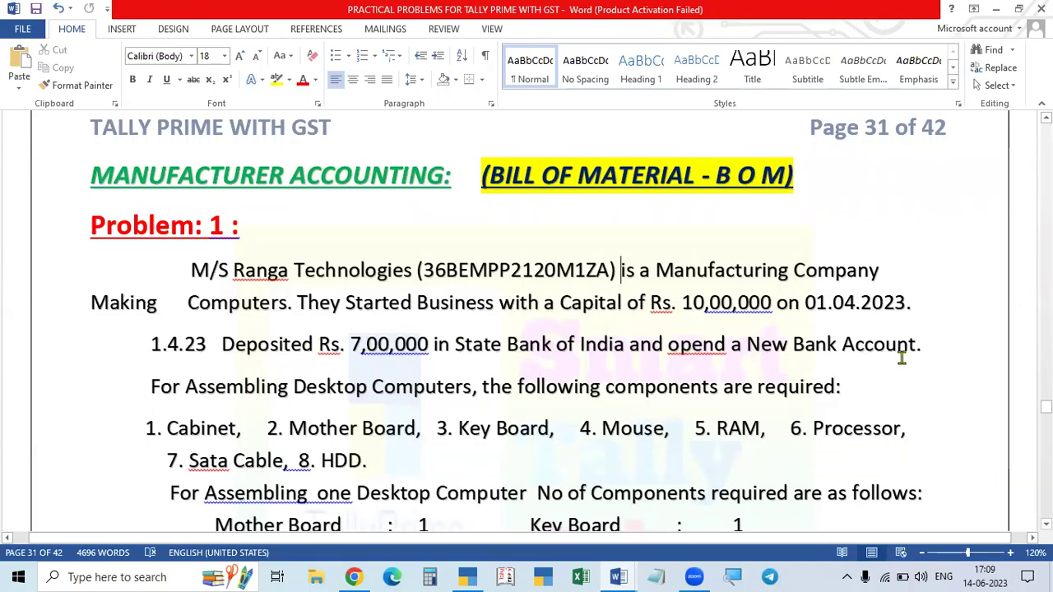
key(alt+Tab)
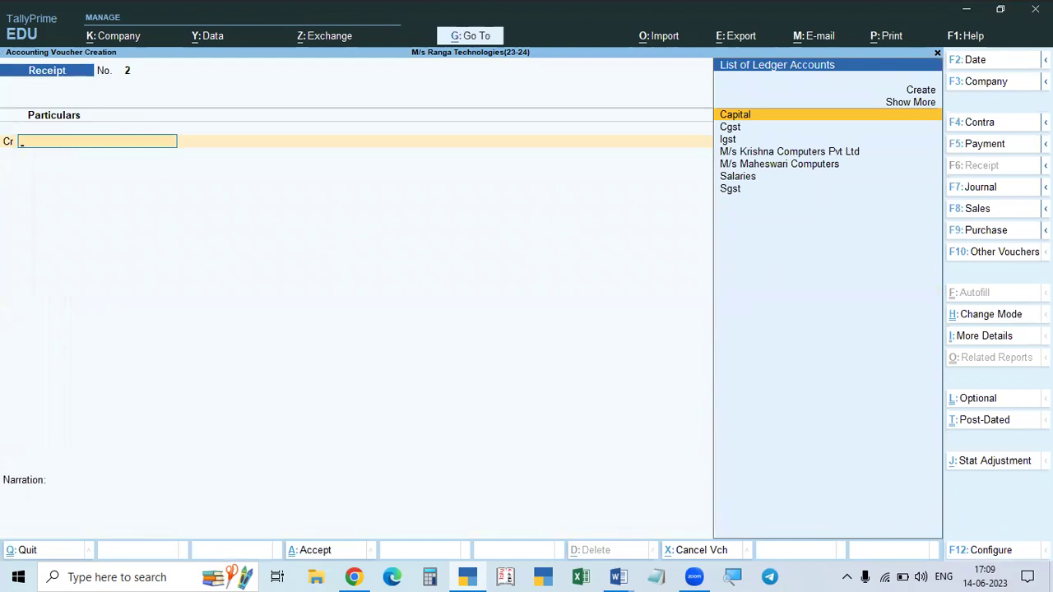
key(F4)
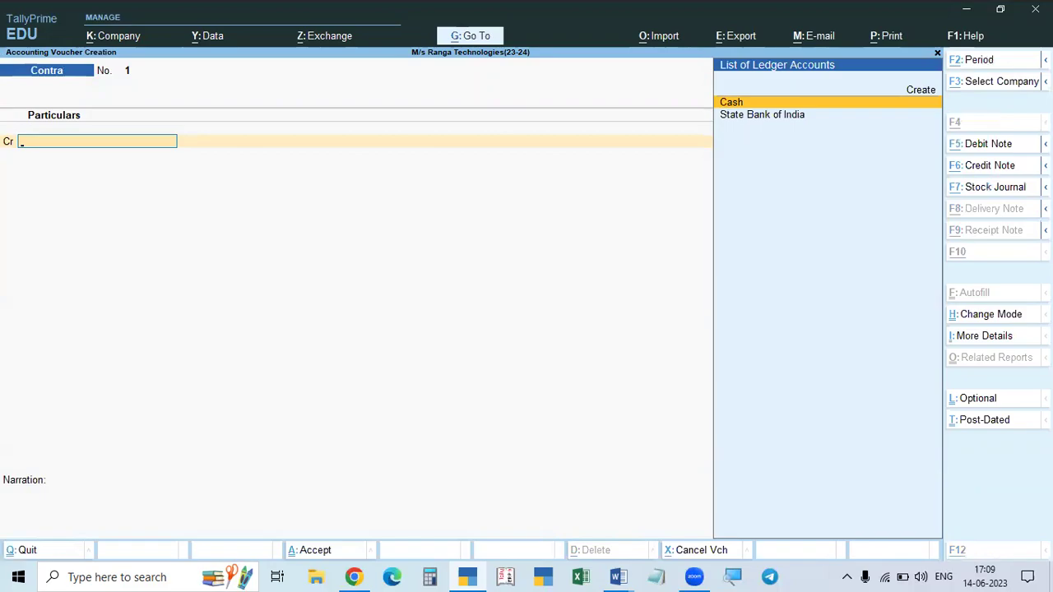
key(alt+Tab)
key(alt+Tab)
key(alt+Tab)
key(alt+Tab)
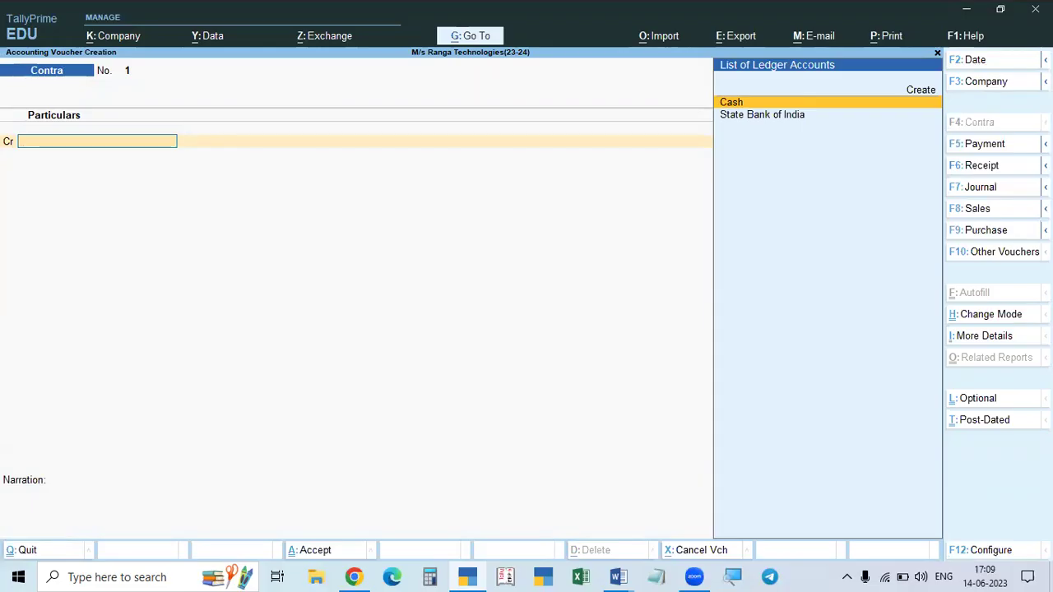
Select Cash as the Contra voucher's credit ledger, check the deposit amount in Word, and credit it with 700000
key(Return)
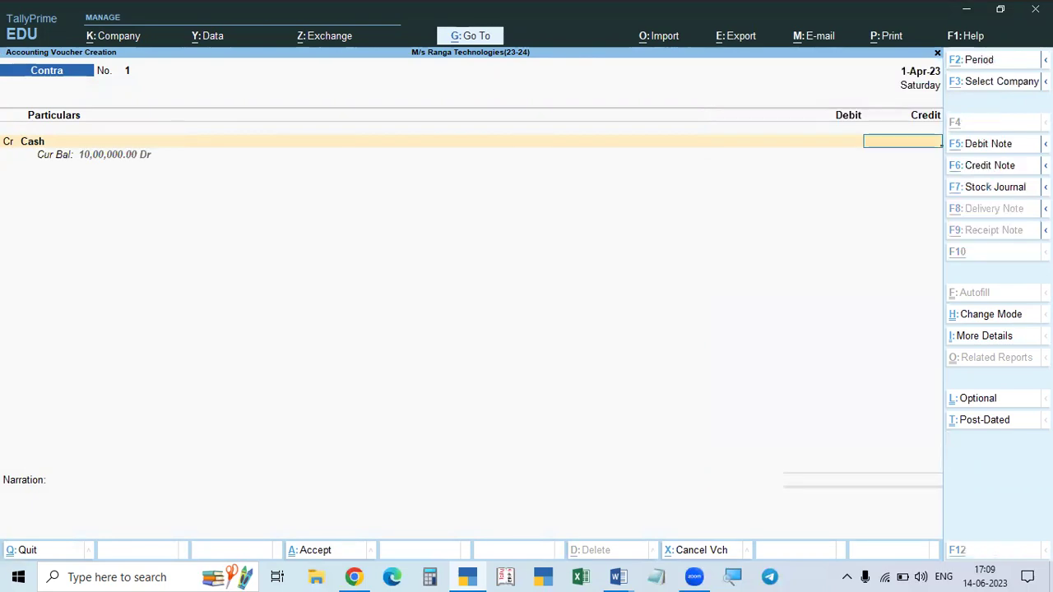
key(alt+Tab)
key(alt+Tab)
text(700000)
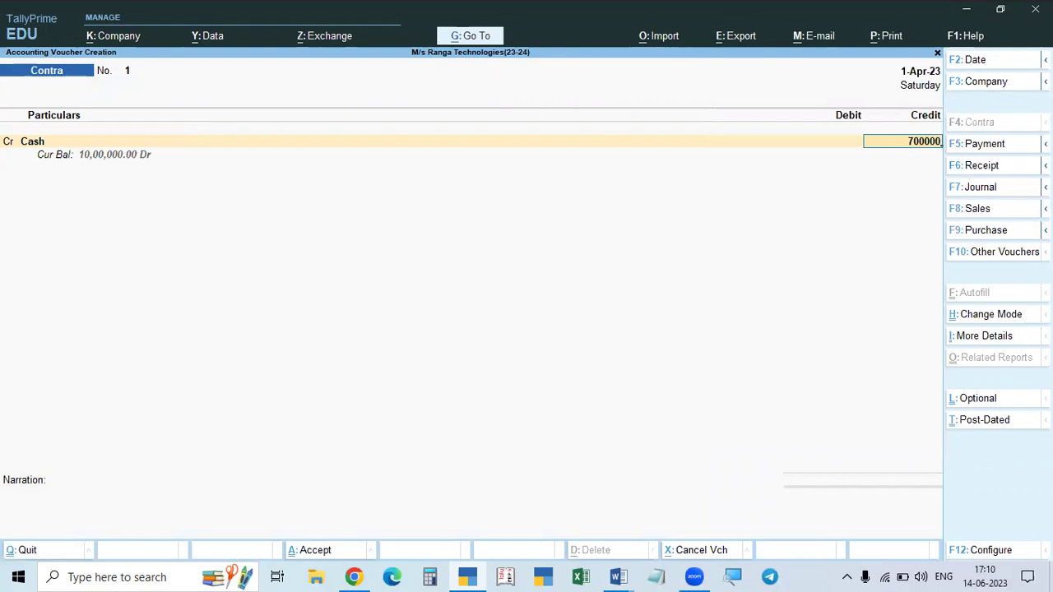
key(Return)
key(Return)
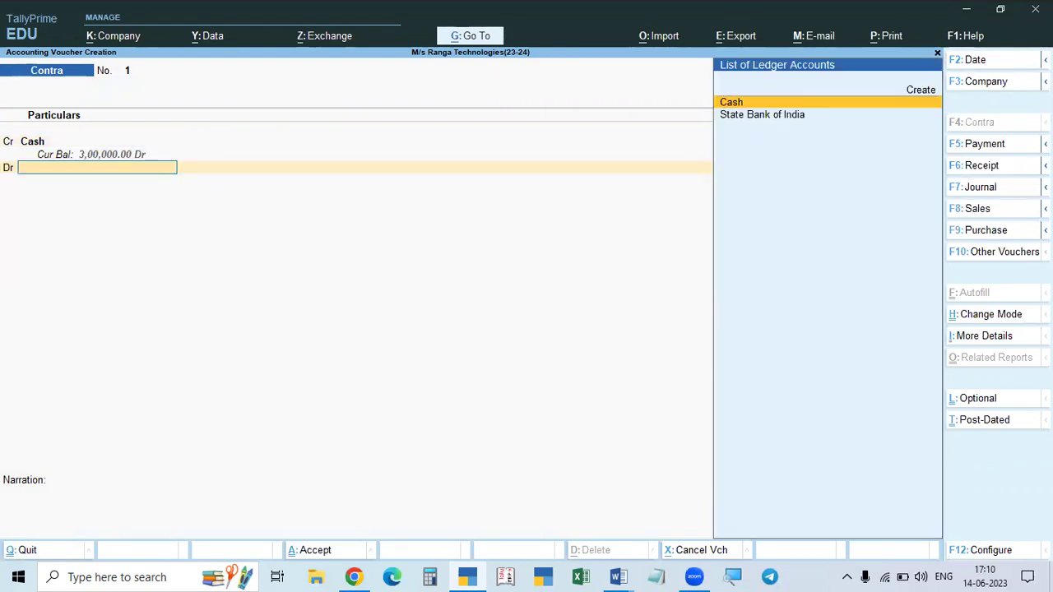
Debit State Bank of India with 7,00,000.00 and allocate the full amount to the Cash transaction type
key(Down)
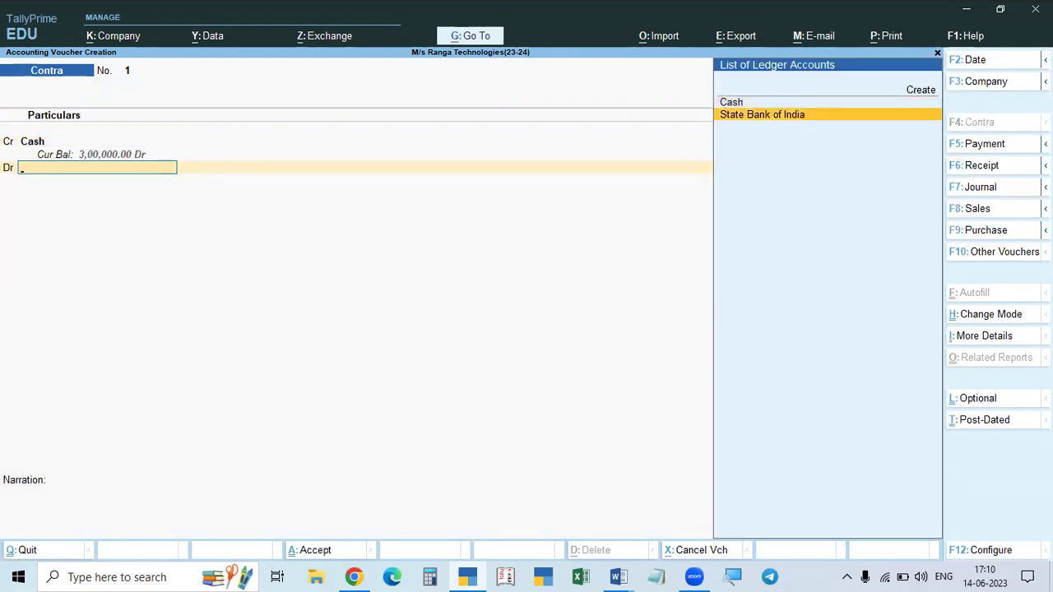
key(Return)
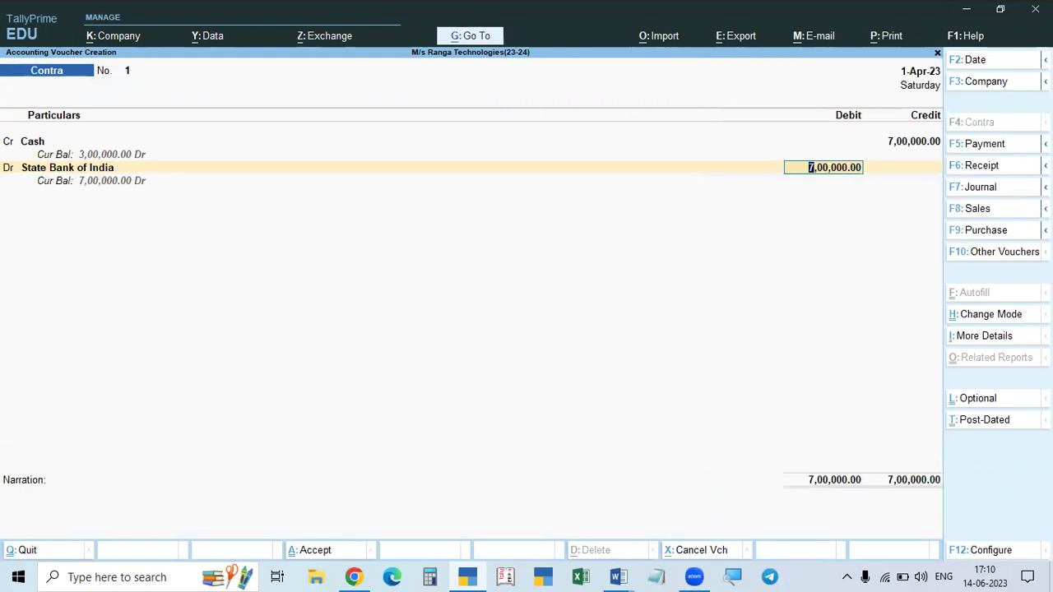
key(Return)
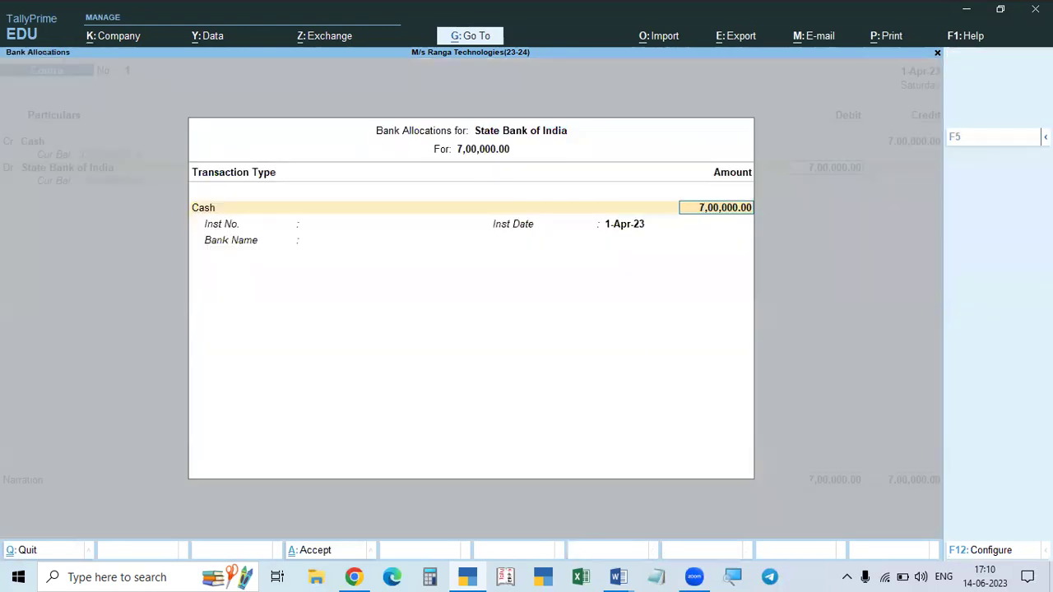
key(Return)
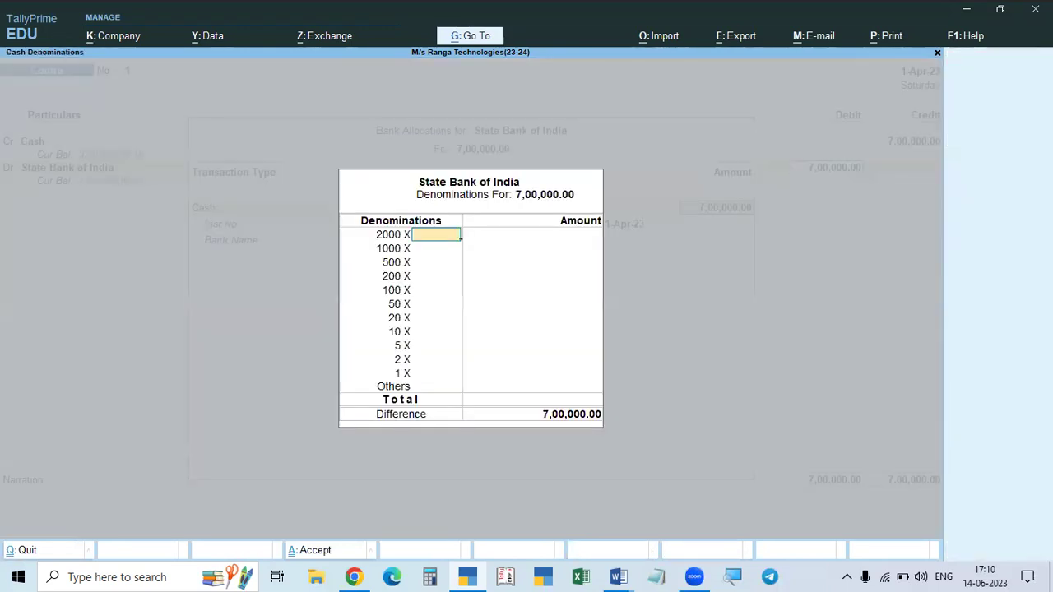
Leave all note denominations blank, enter 700000 as the Others amount, and finish the bank allocation
key(Return)
key(Return)
key(Return)
key(Return)
key(Return)
key(Return)
key(Return)
key(Return)
key(Return)
key(Return)
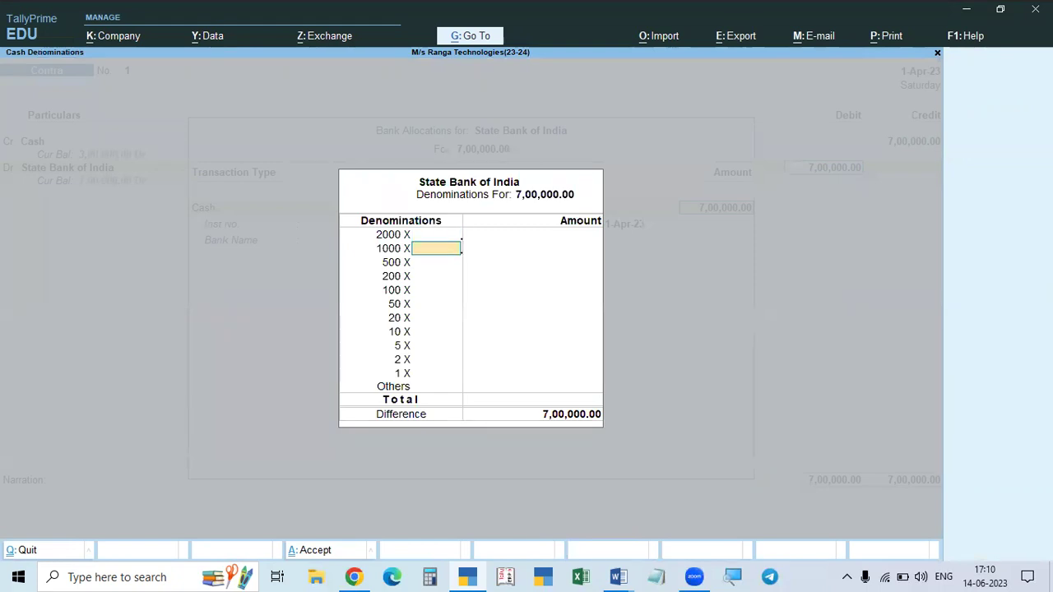
key(Return)
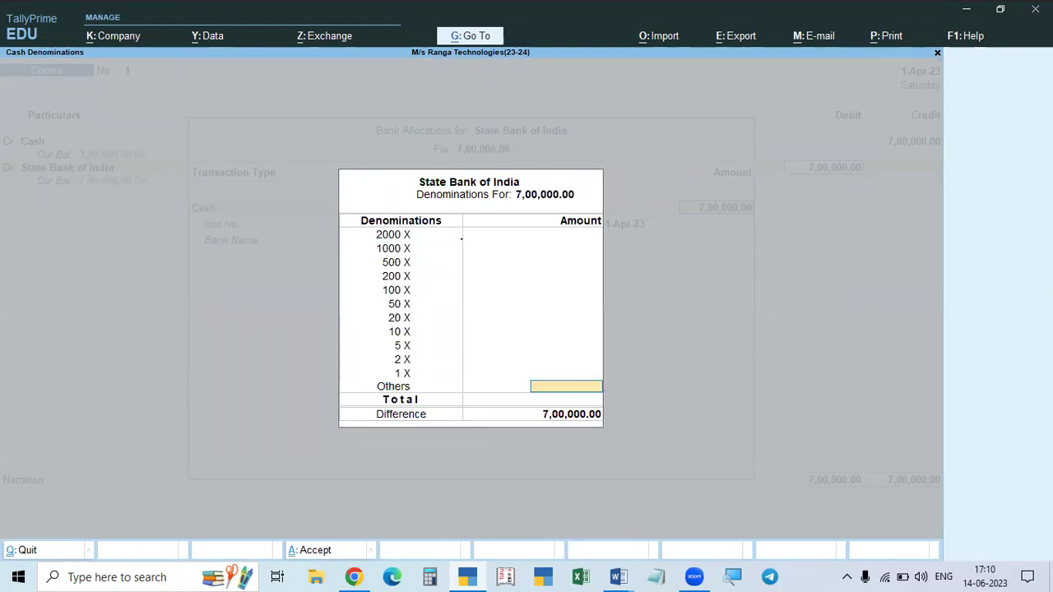
key(Return)
key(Return)
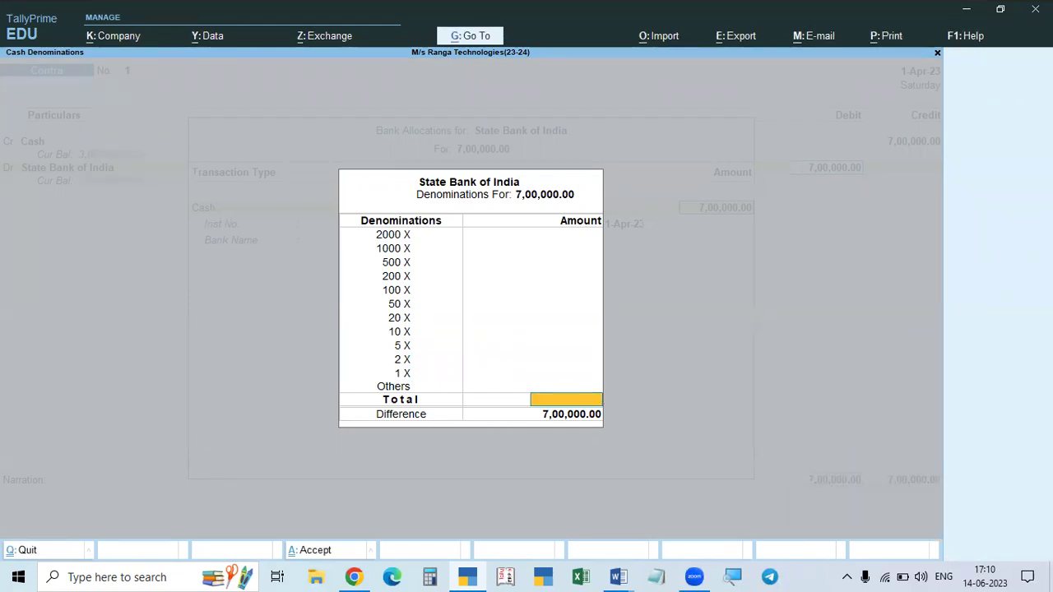
key(Up)
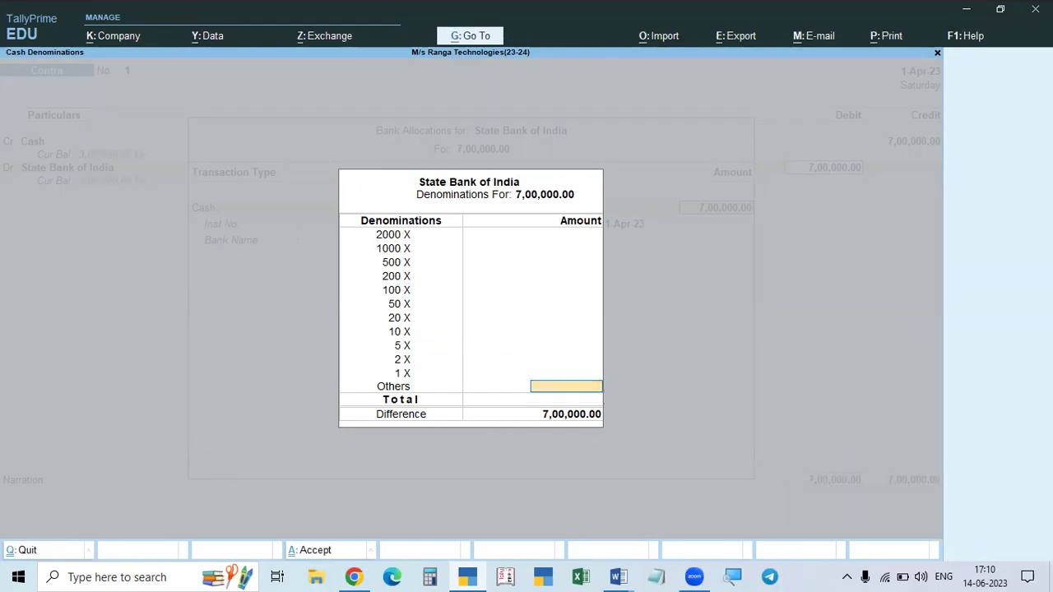
text(70,00,00)
text(0)
key(Return)
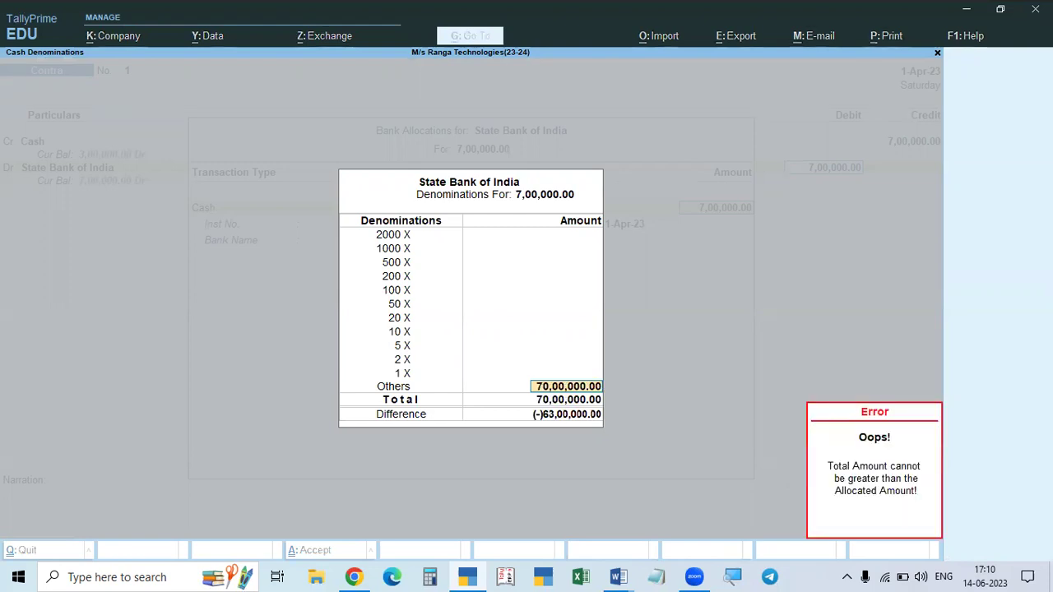
text(700000)
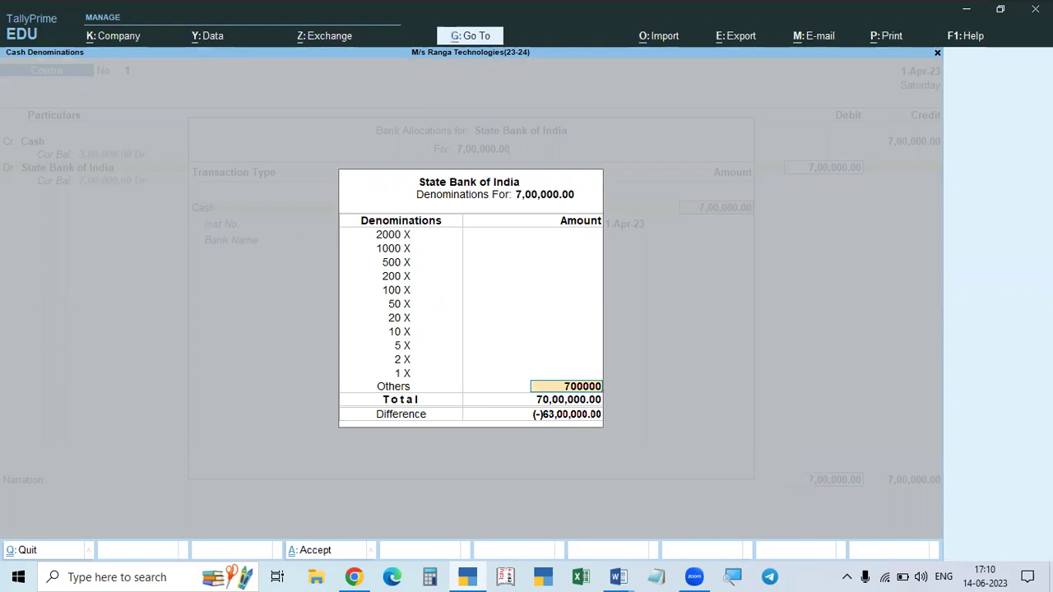
key(Return)
key(Return)
key(Return)
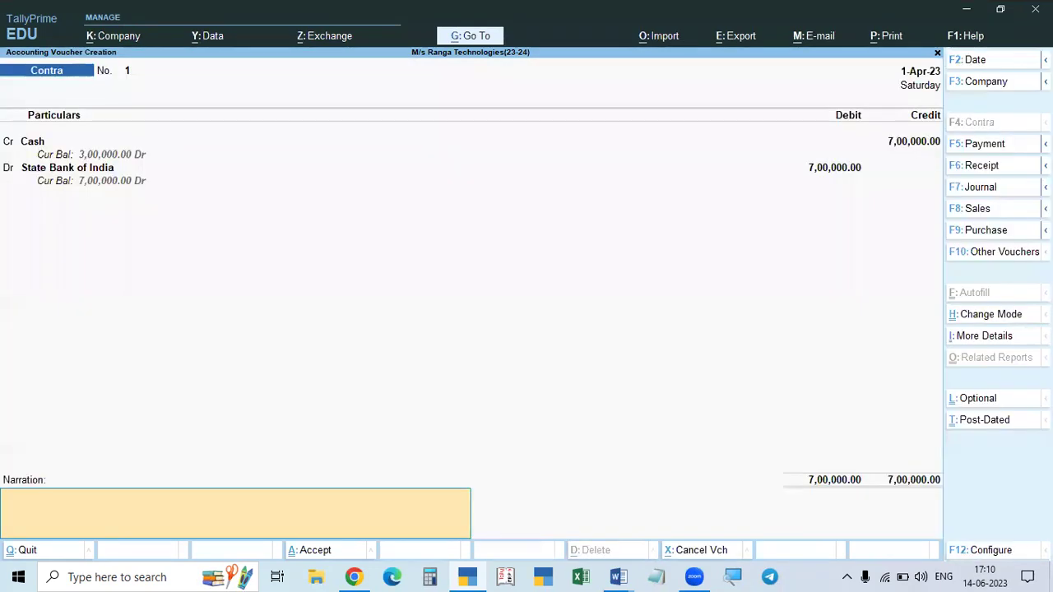
Accept the Contra voucher with a blank narration and return to the problem in Word
key(Return)
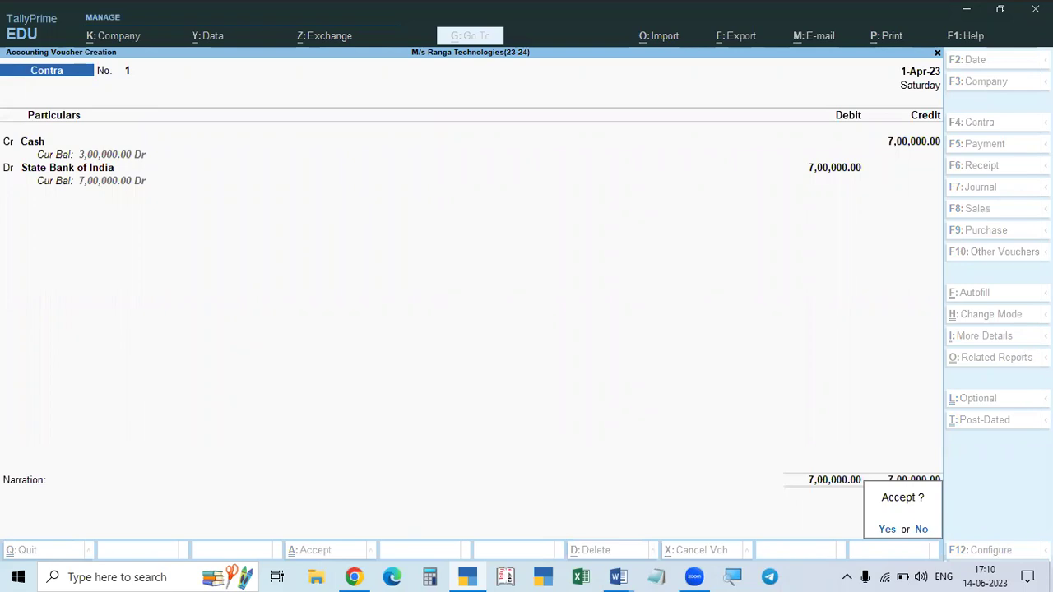
key(Return)
key(alt+Tab)
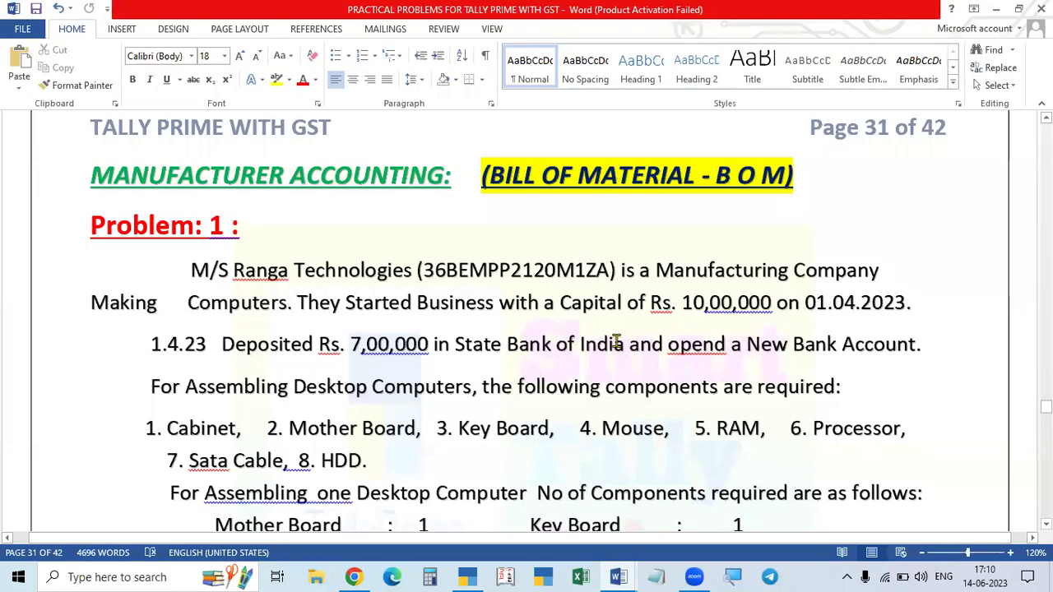
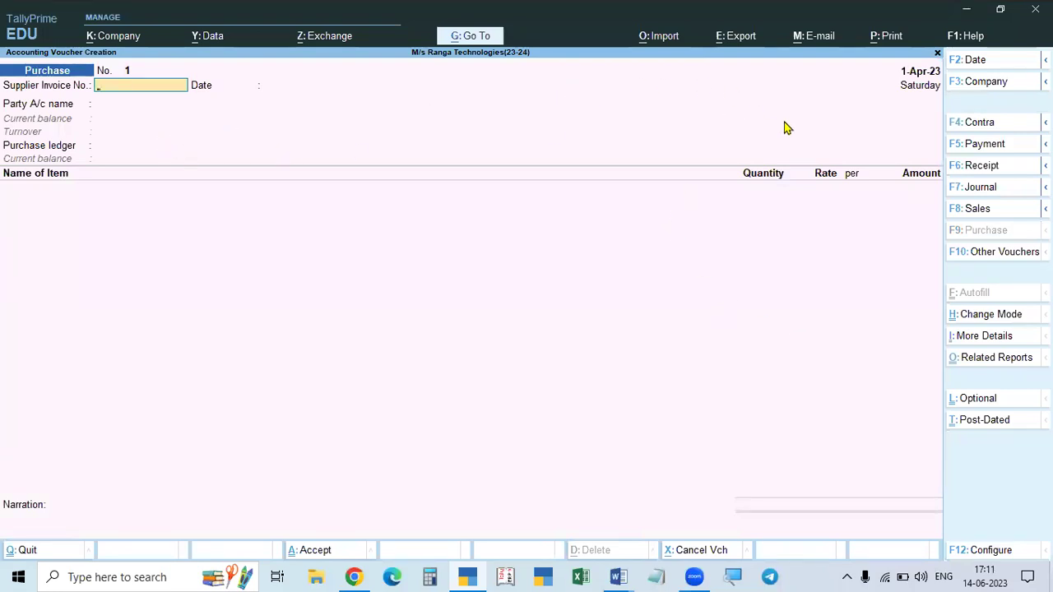
Copy the supplier invoice number from the Word problem into the TallyPrime Purchase voucher, keeping the invoice date 1-Apr-23
key(alt+Tab)
key(alt+Tab)
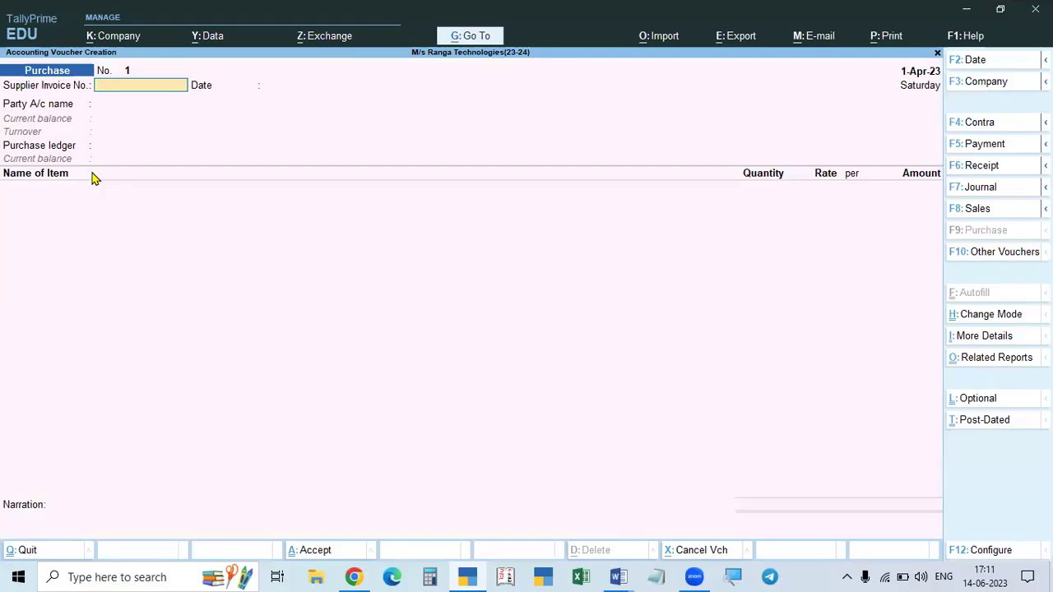
key(alt+Tab)
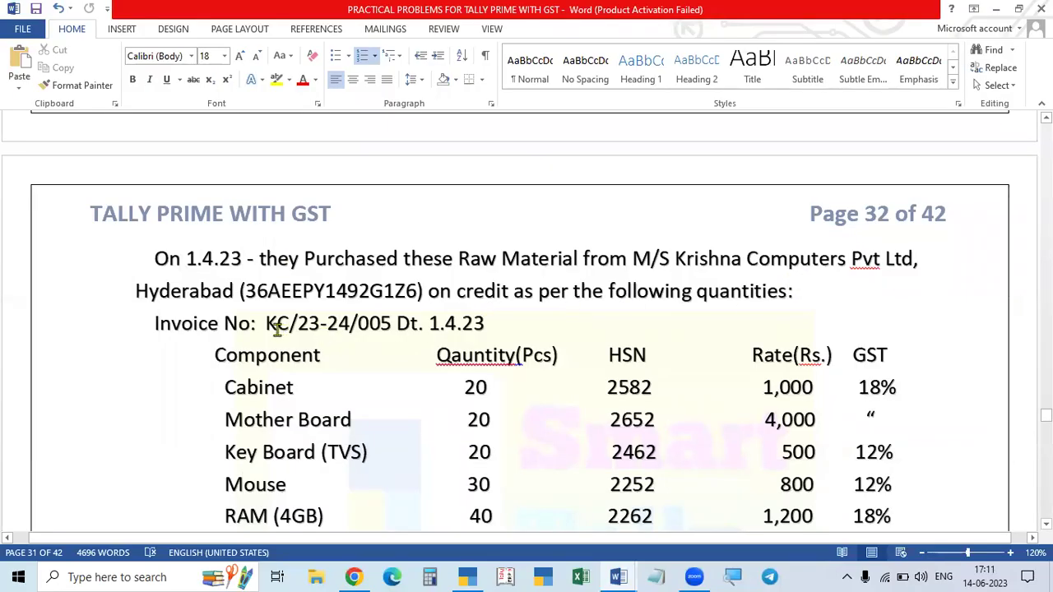
drag(264, 323, 383, 328)
key(ctrl+c)
key(alt+Tab)
key(ctrl+alt+v)
key(Return)
key(Return)
Copy the GSTIN of M/s Krishna Computers Pvt Ltd from the Word problem and return to the Purchase voucher
key(alt+Tab)
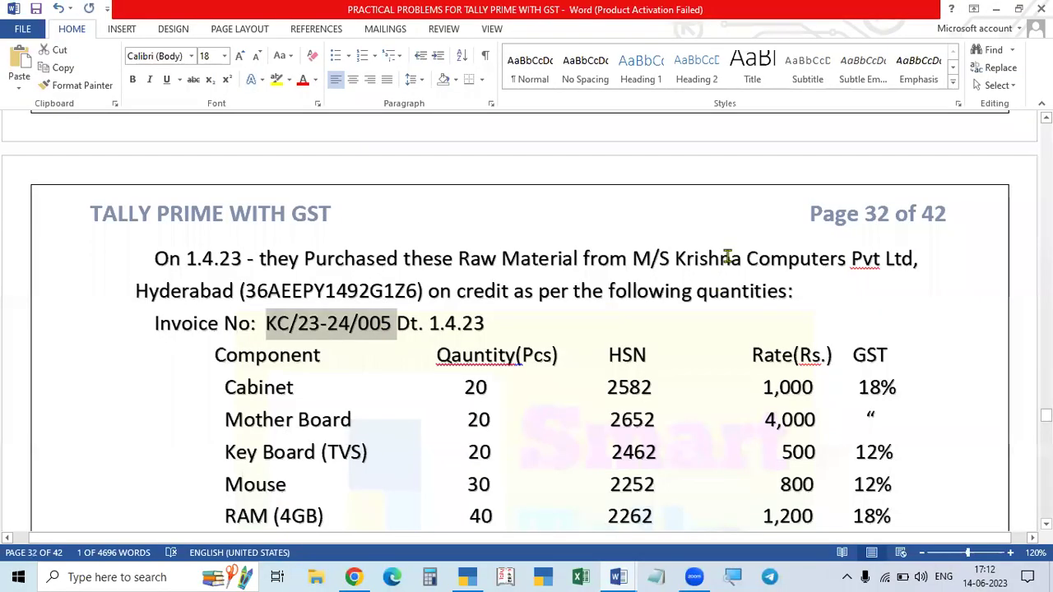
click(317, 291)
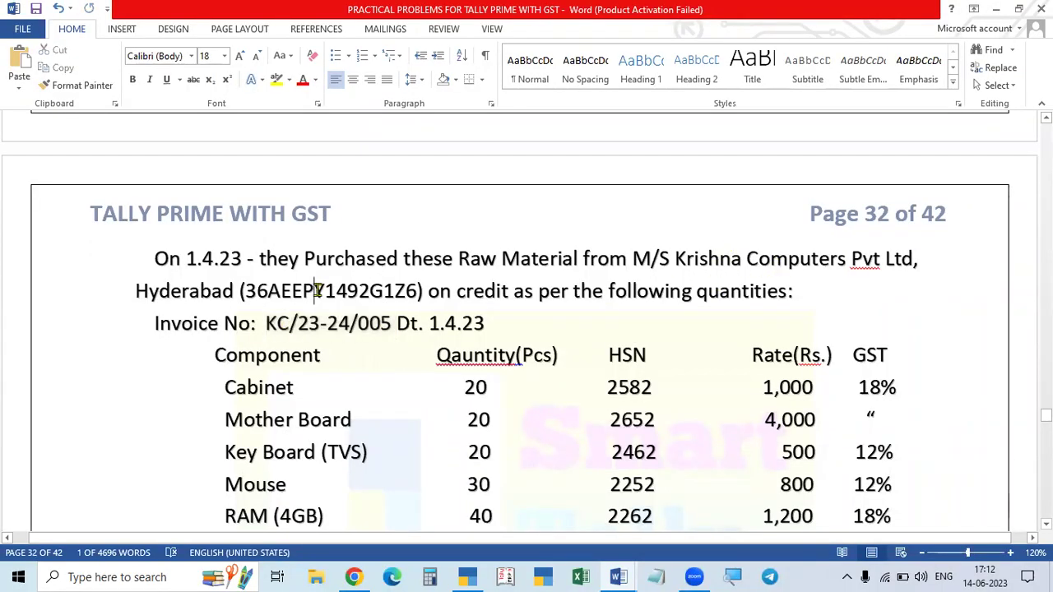
double_click(318, 290)
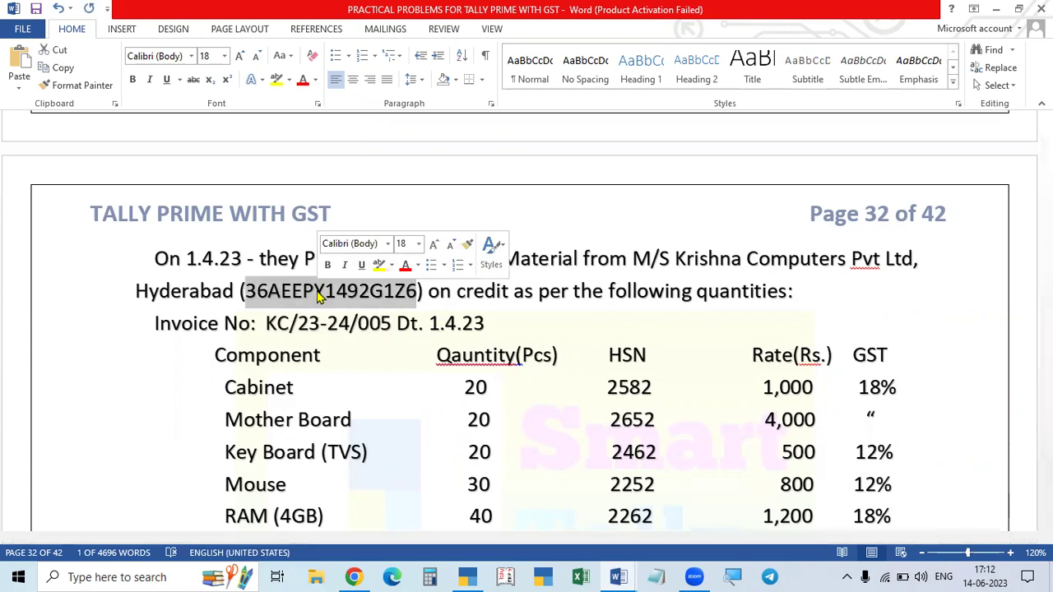
key(ctrl+c)
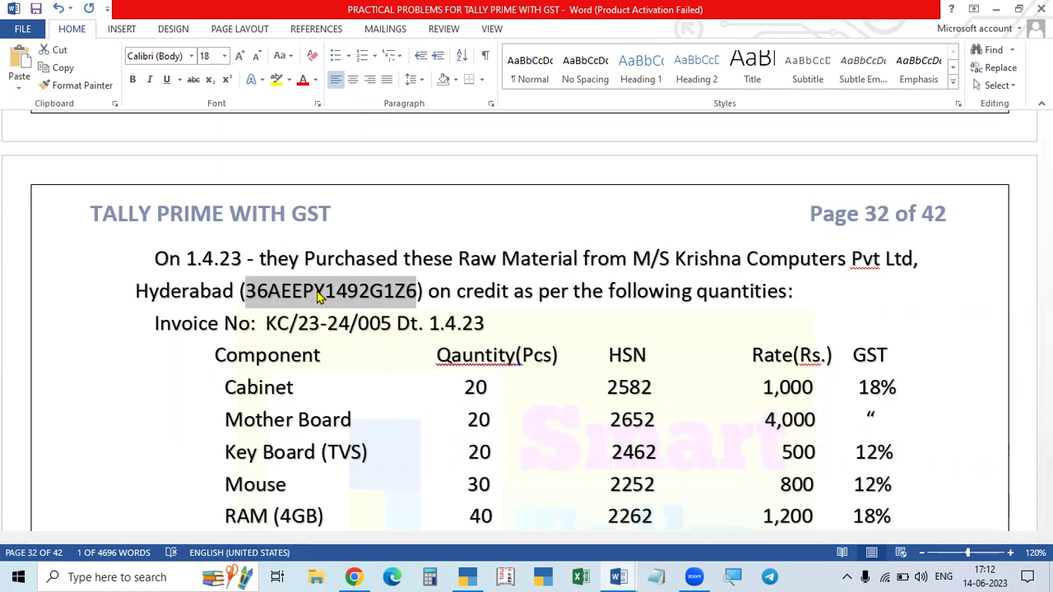
key(alt+Tab)
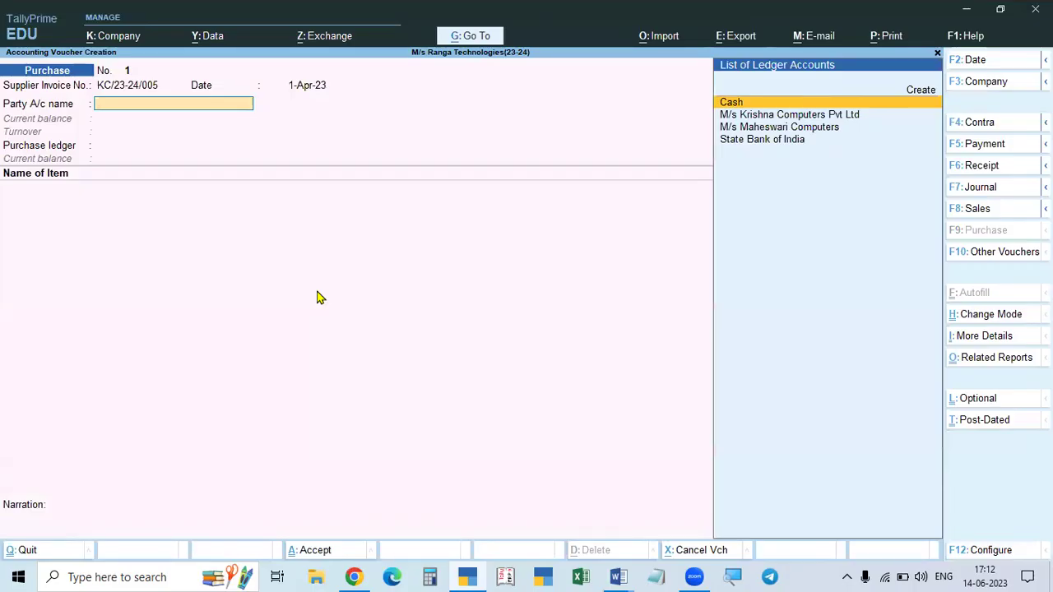
Choose M/s Krishna Computers Pvt Ltd as the party, open its ledger for alteration, check the GSTIN, and accept the ledger
key(Down)
key(Return)
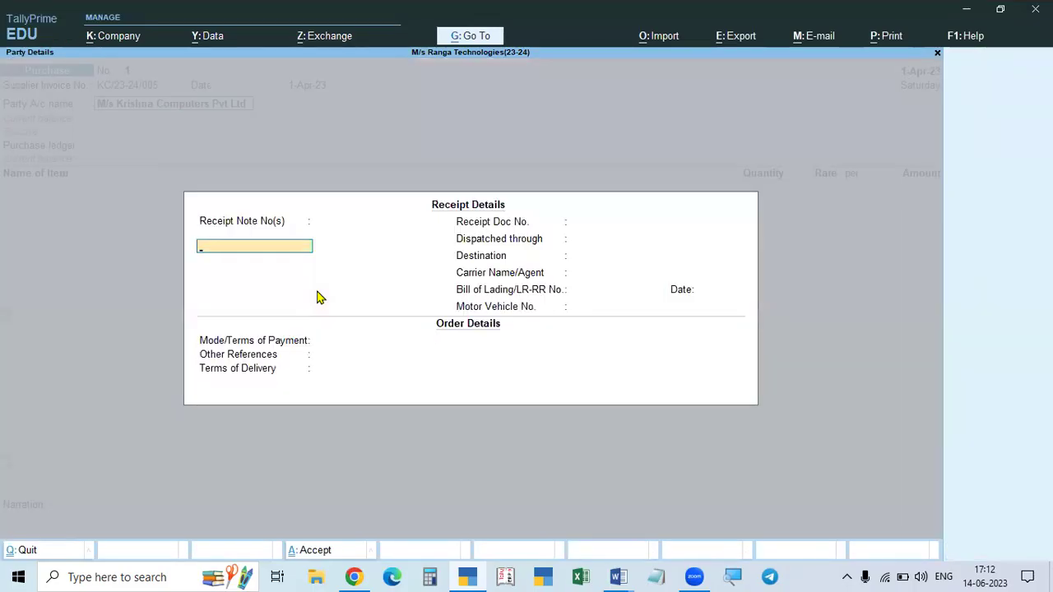
key(Escape)
key(ctrl+Return)
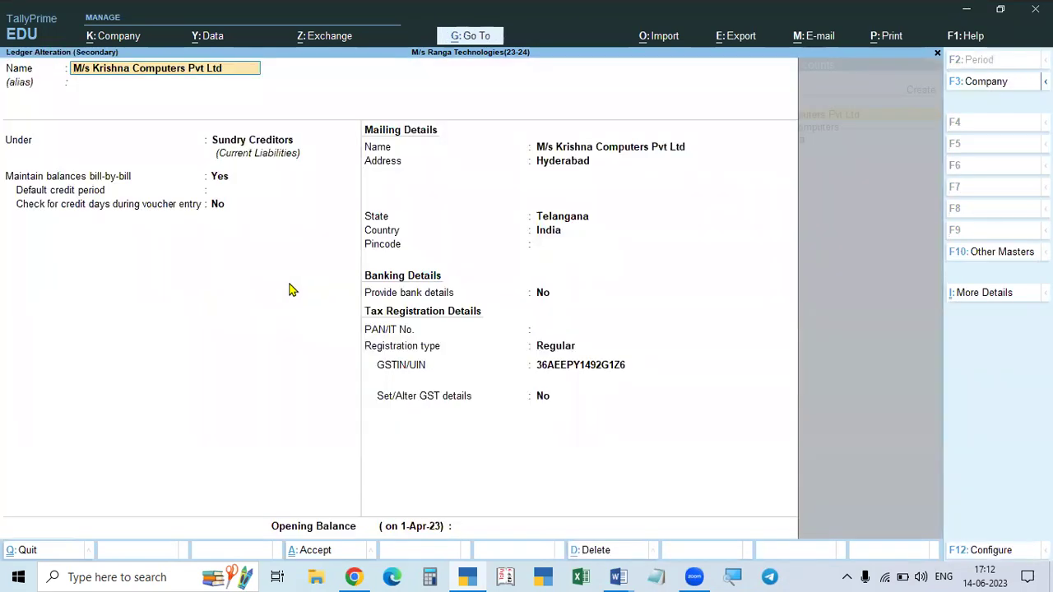
click(565, 371)
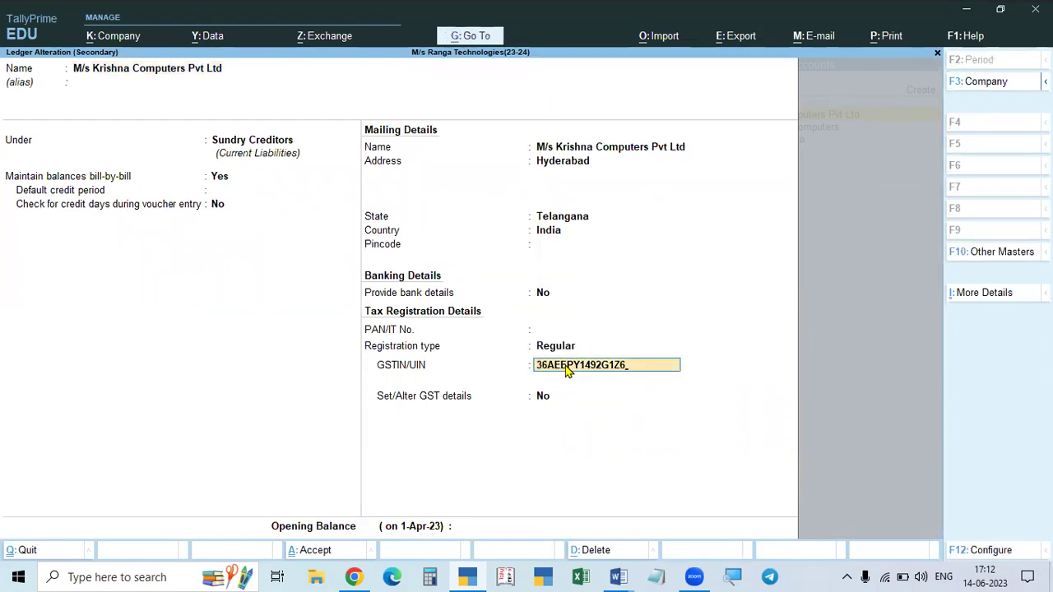
key(ctrl+a)
Accept the supplier's receipt and party details in the Purchase voucher, and review the purchase details in Word
key(ctrl+a)
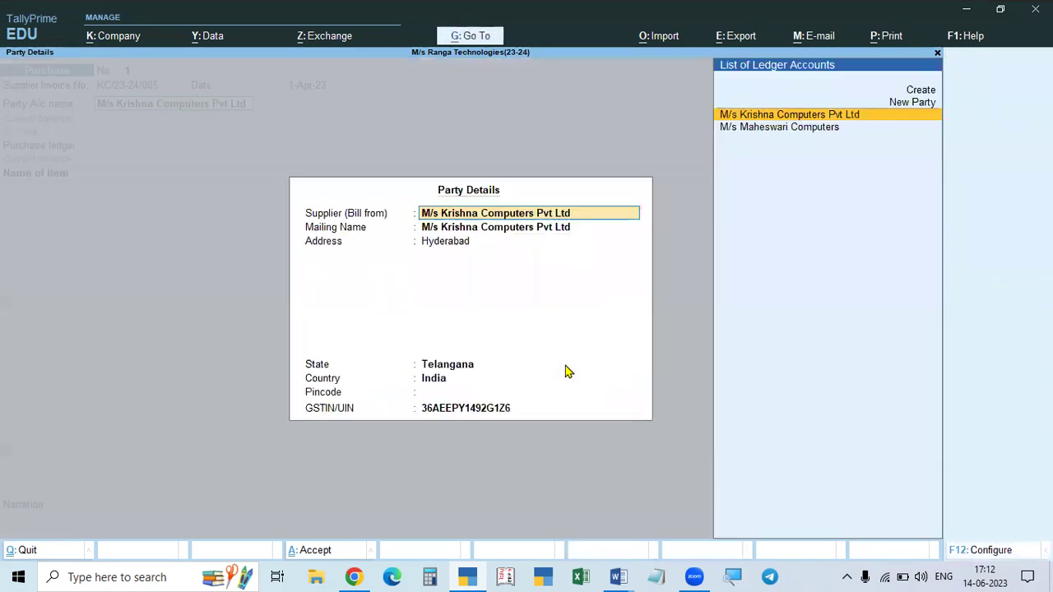
key(ctrl+a)
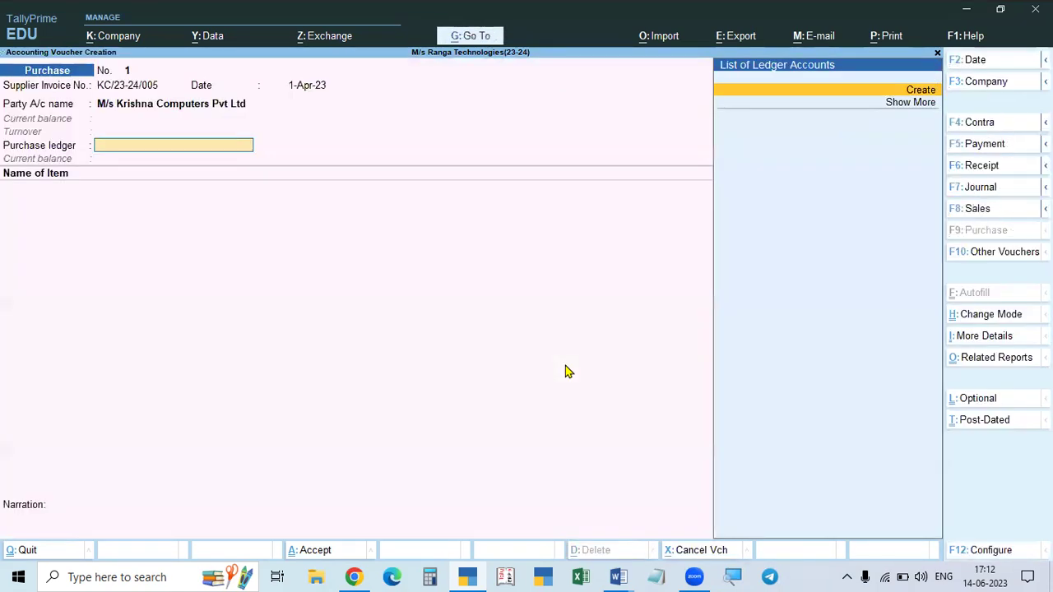
key(alt+Tab)
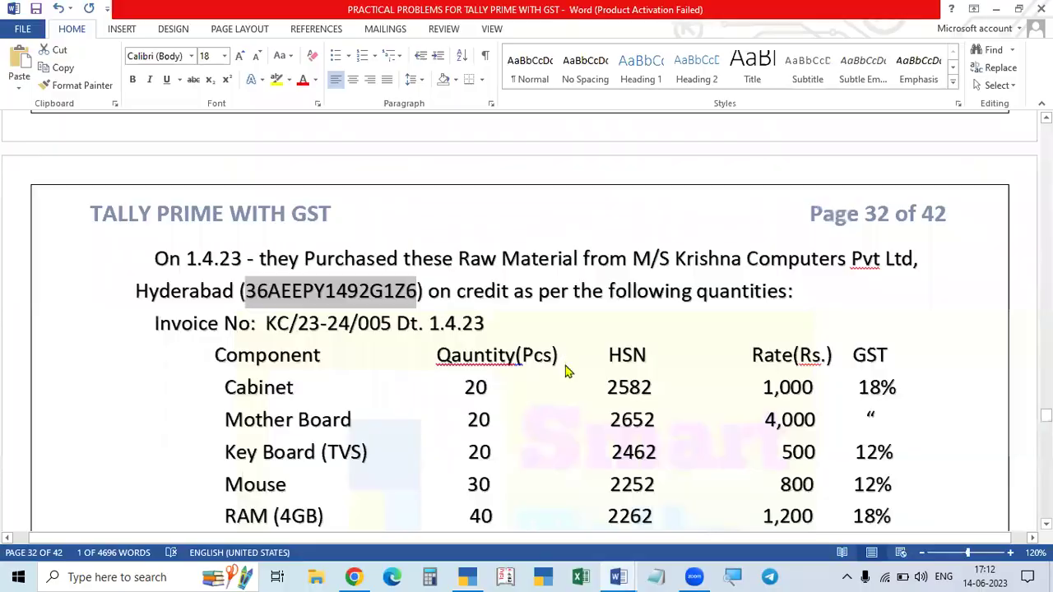
key(alt+Tab)
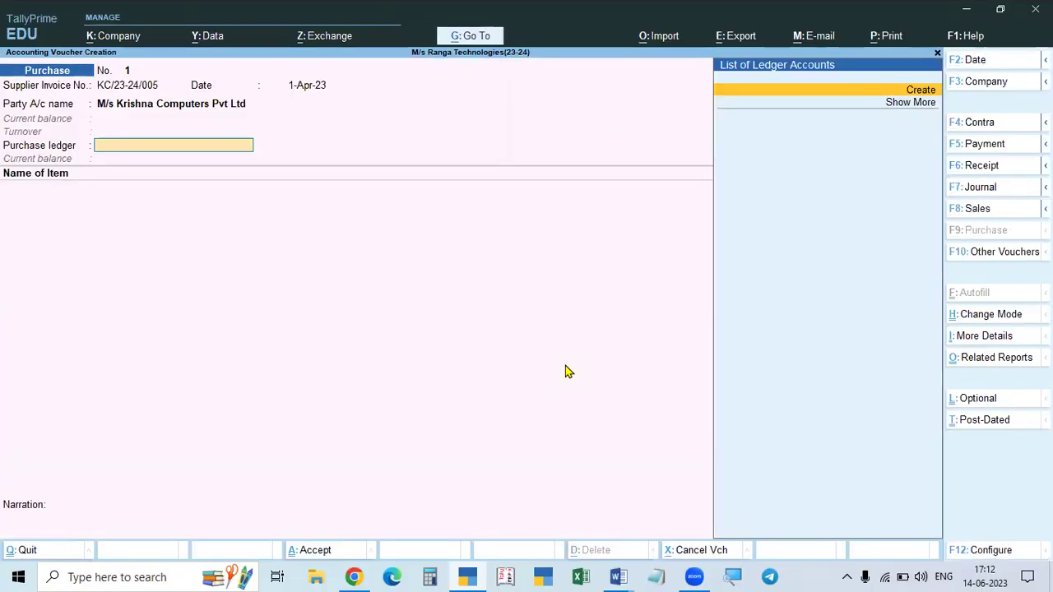
key(alt+c)
text(Purchase)
key(Return)
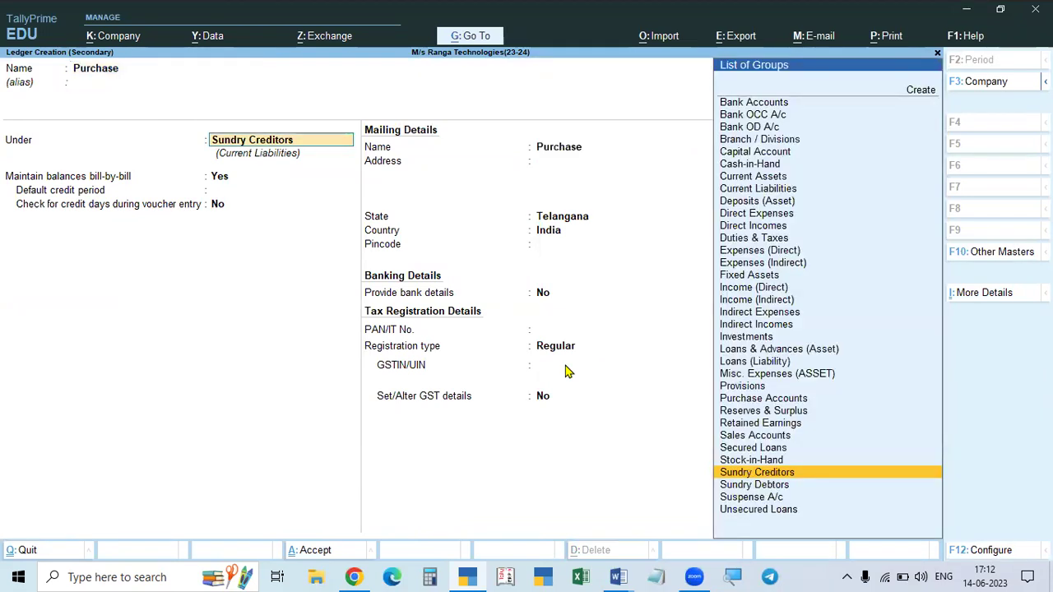
text(Pr)
key(Return)
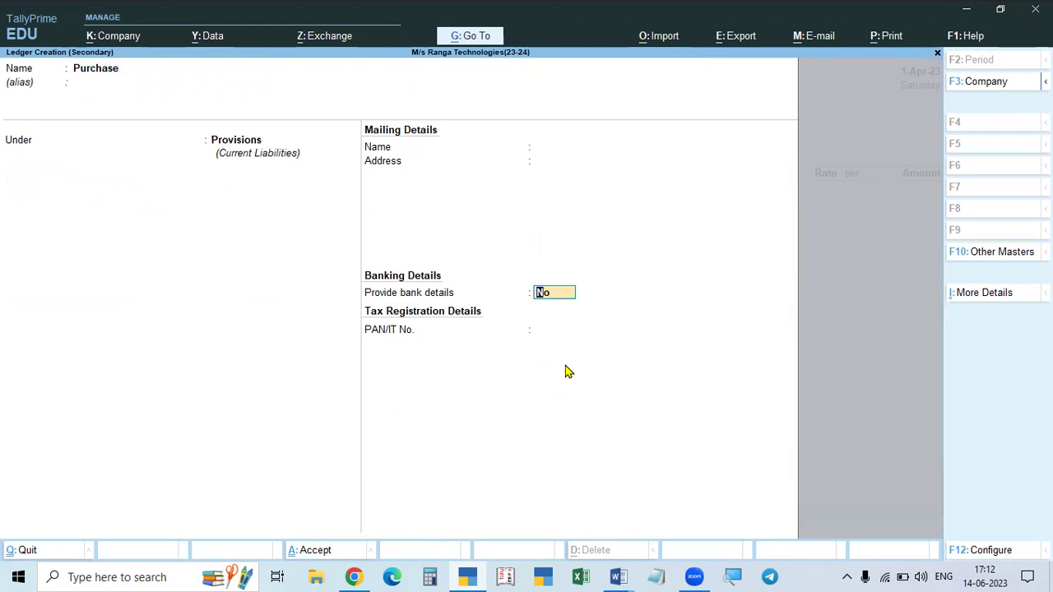
key(alt+Tab)
key(alt+Tab)
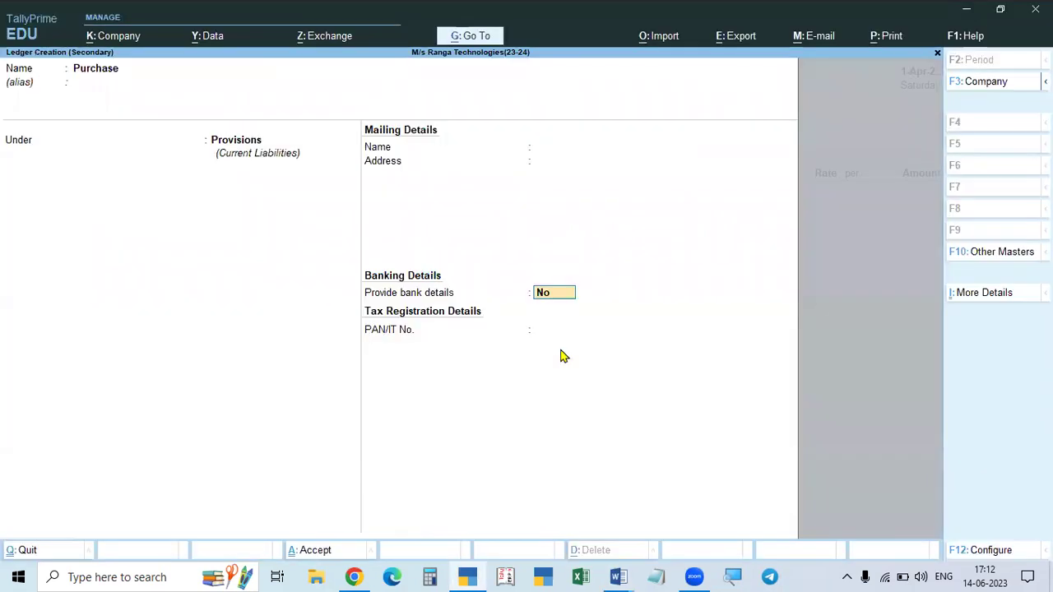
key(alt+Tab)
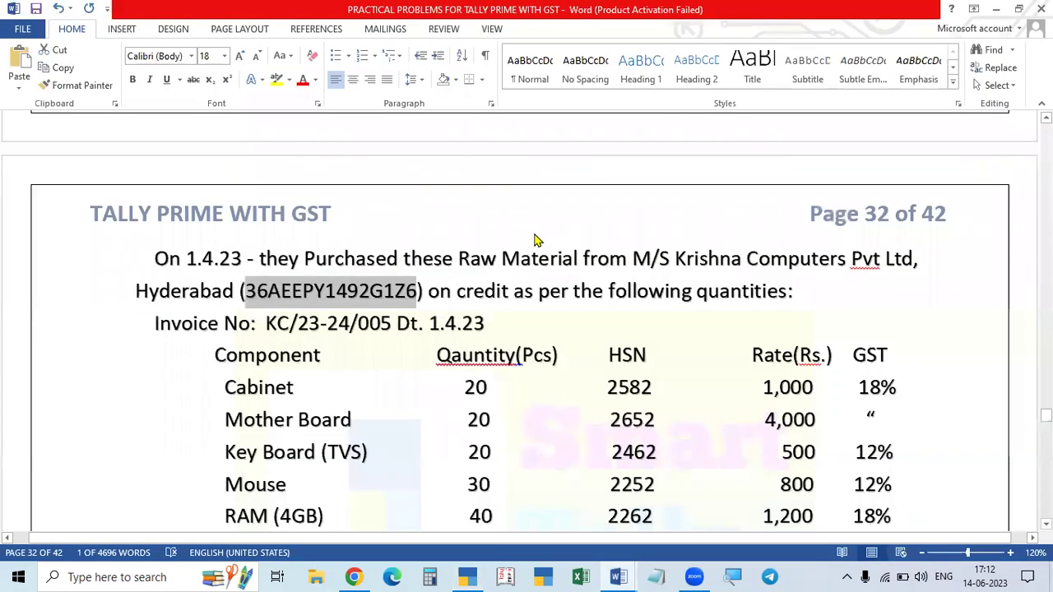
key(alt+Tab)
Turn on Integrate Accounts with Inventory in the company features, save them and go back to the ledger being created
key(F11)
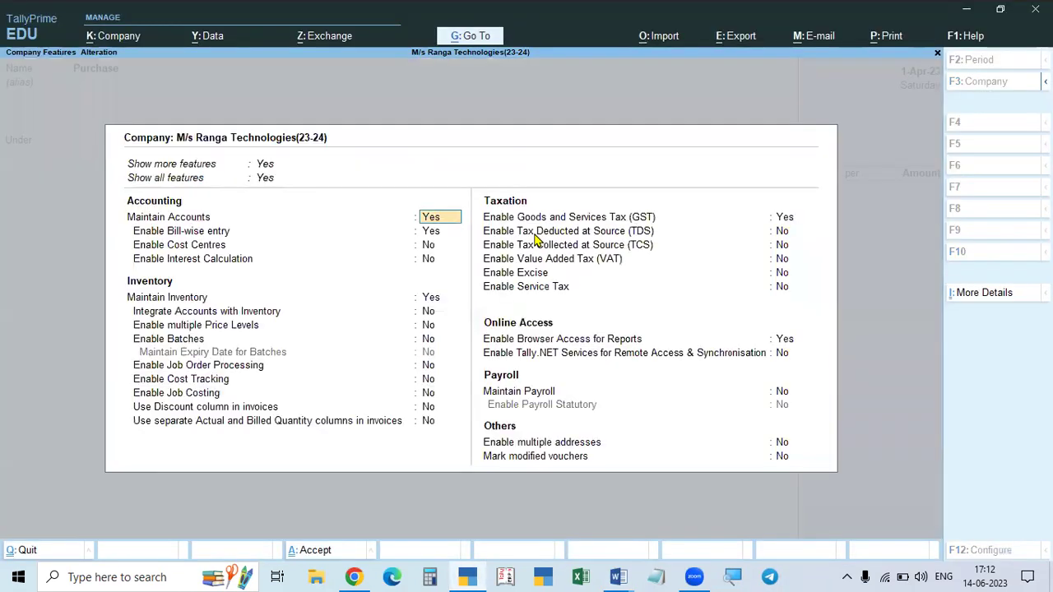
key(Down)
key(Down)
key(Down)
key(Down)
key(Down)
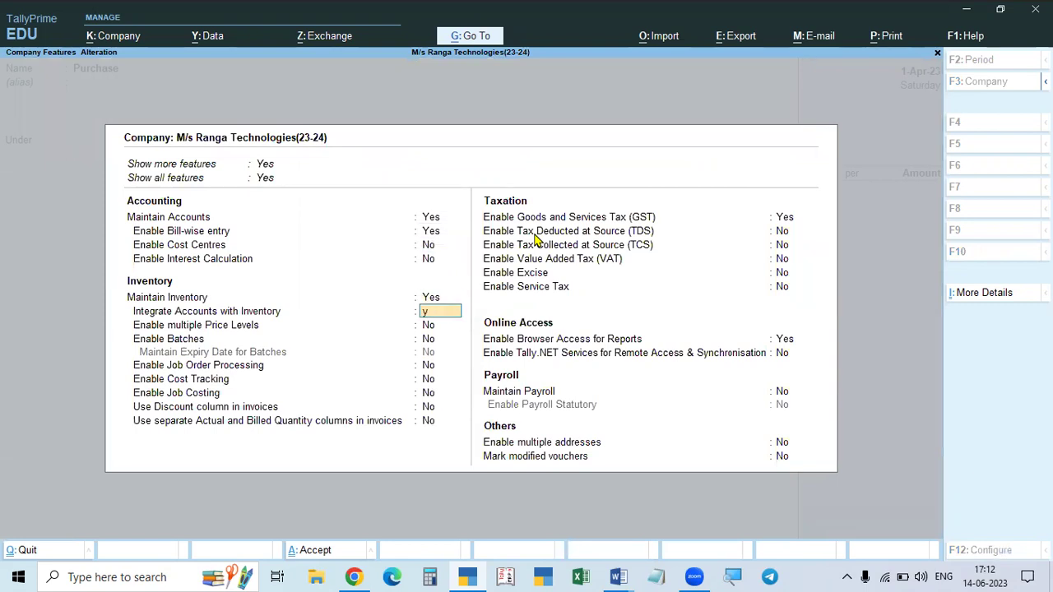
text(y)
key(Return)
key(ctrl)
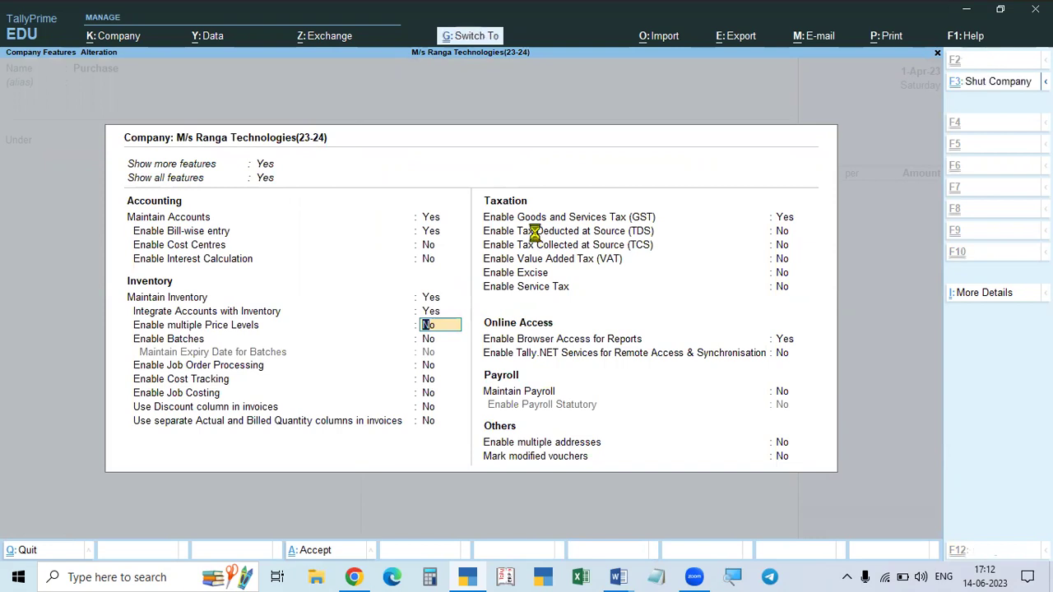
key(ctrl+a)
key(BackSpace)
key(BackSpace)
key(Return)
key(Return)
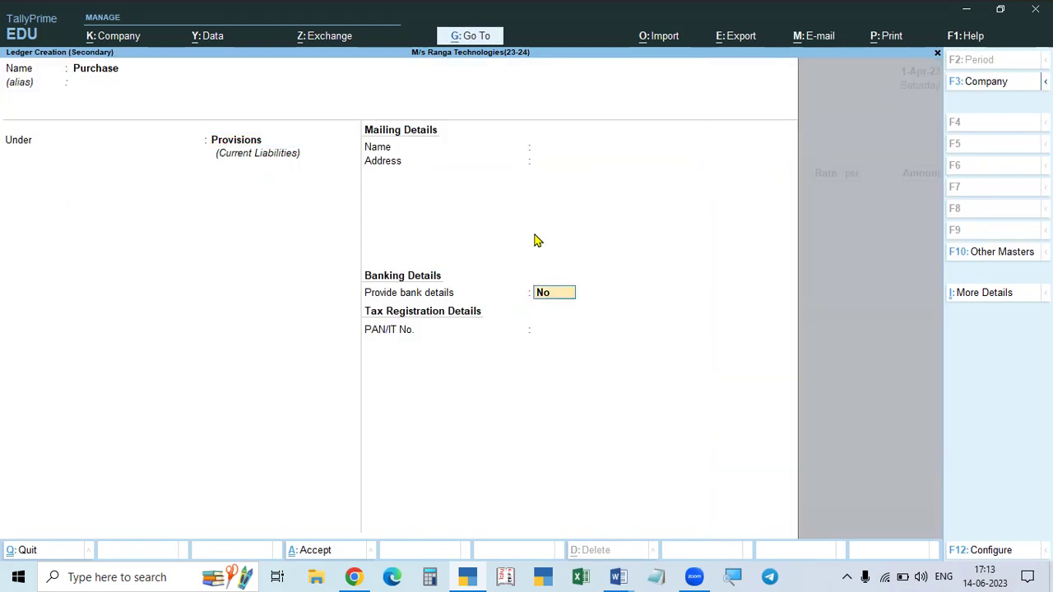
Discard the unfinished Purchase ledger and stay in the Purchase voucher
key(Escape)
key(y)
key(Escape)
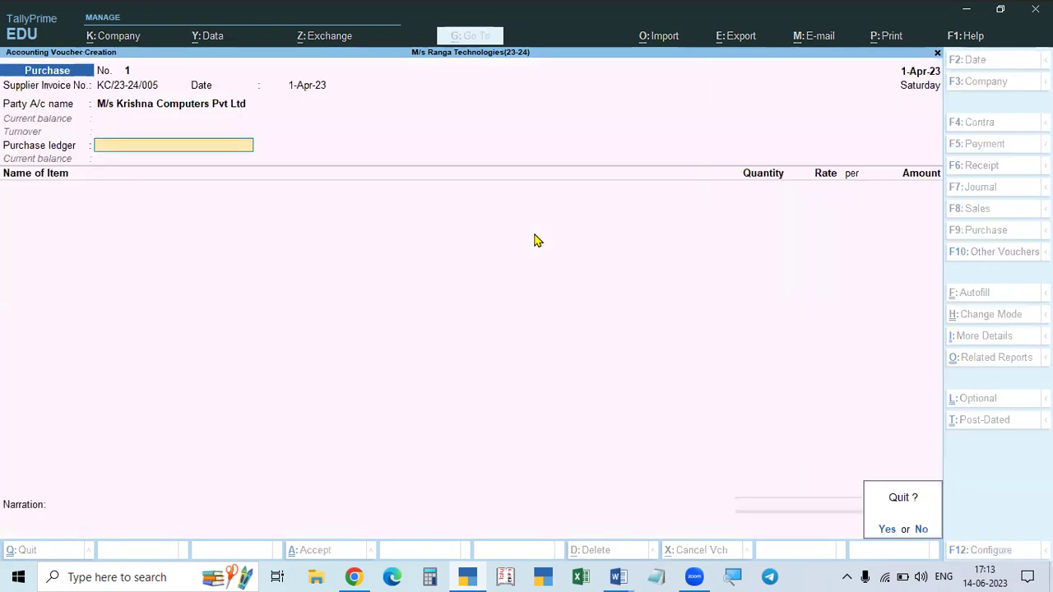
key(n)
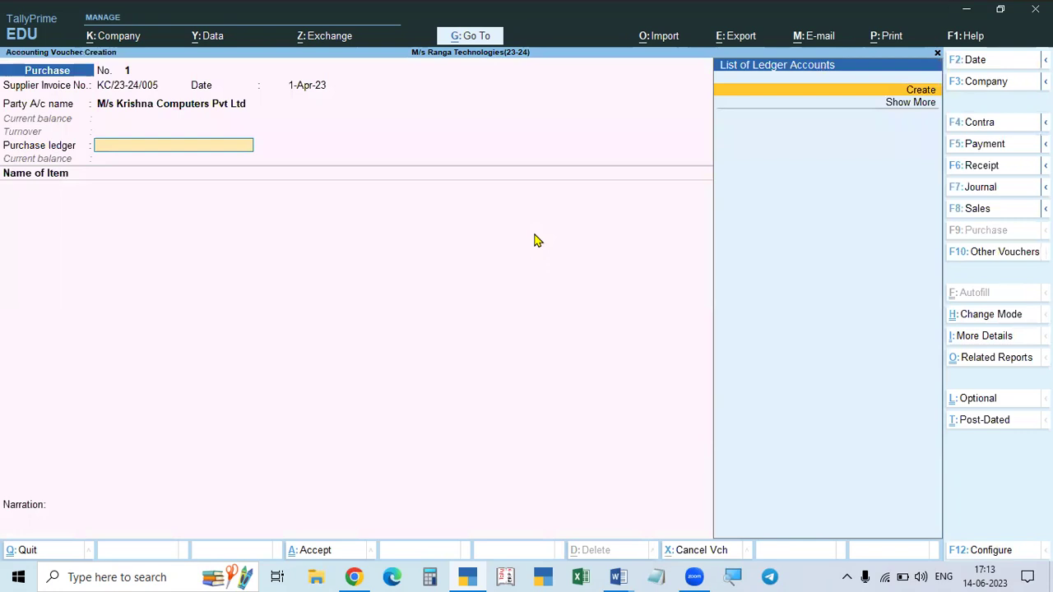
Start a new ledger named Purchases under Purchase Accounts, with the type of ledger Not Applicable
key(alt+c)
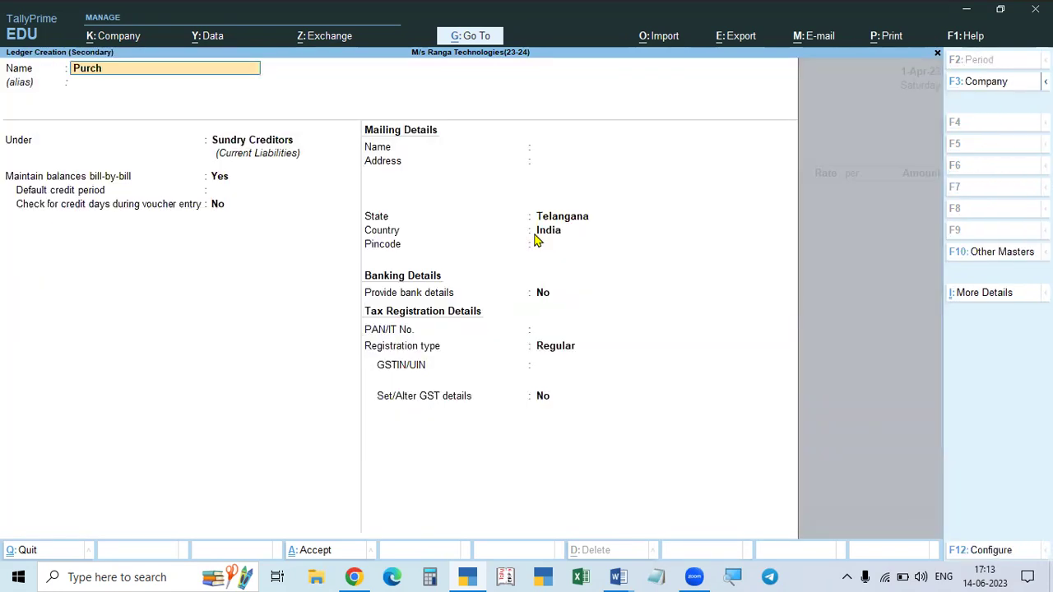
key(Return)
key(Return)
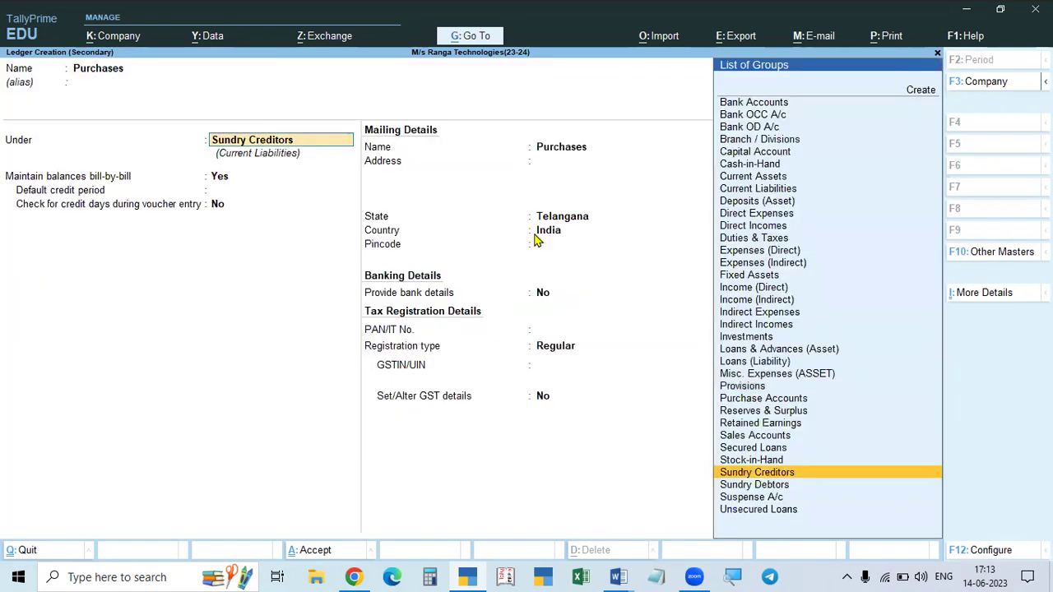
text(Pur)
key(Return)
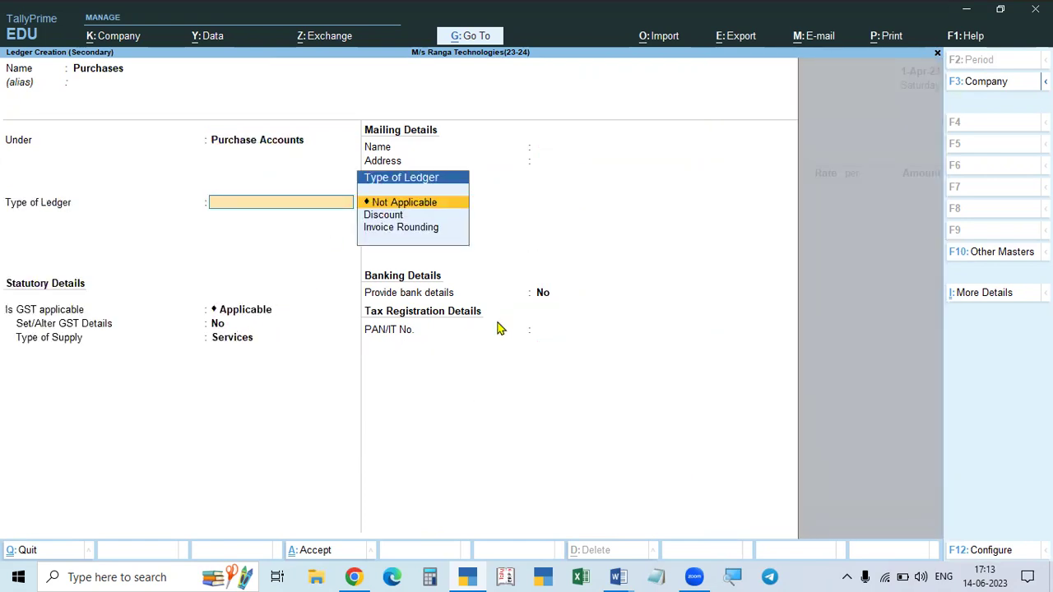
key(Return)
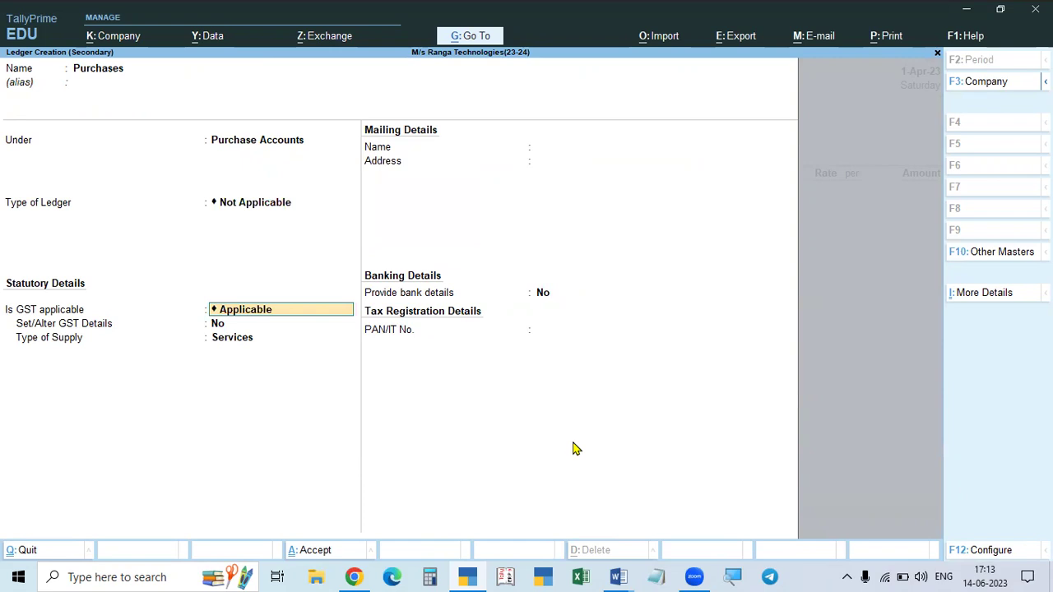
Keep GST applicable, set the type of supply to Goods, save the Purchases ledger and accept the voucher's tax classification
key(Return)
key(Return)
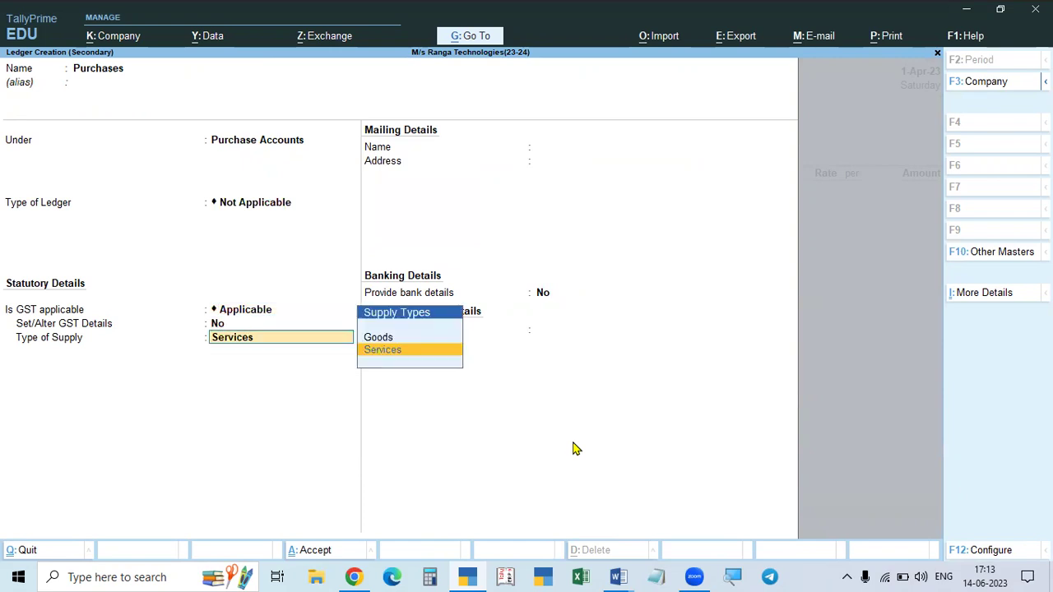
key(Up)
key(Return)
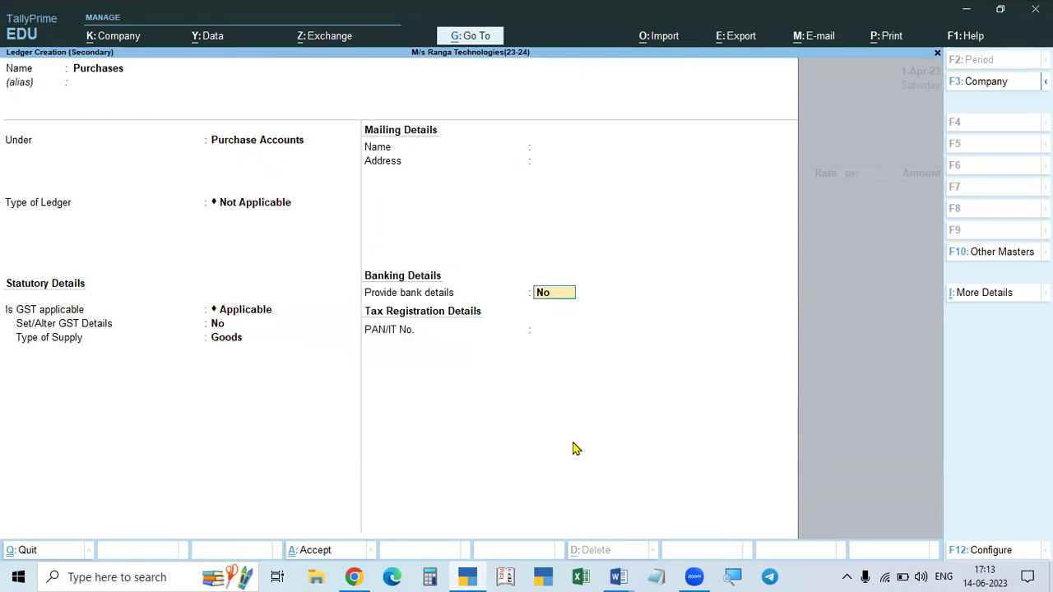
key(ctrl+a)
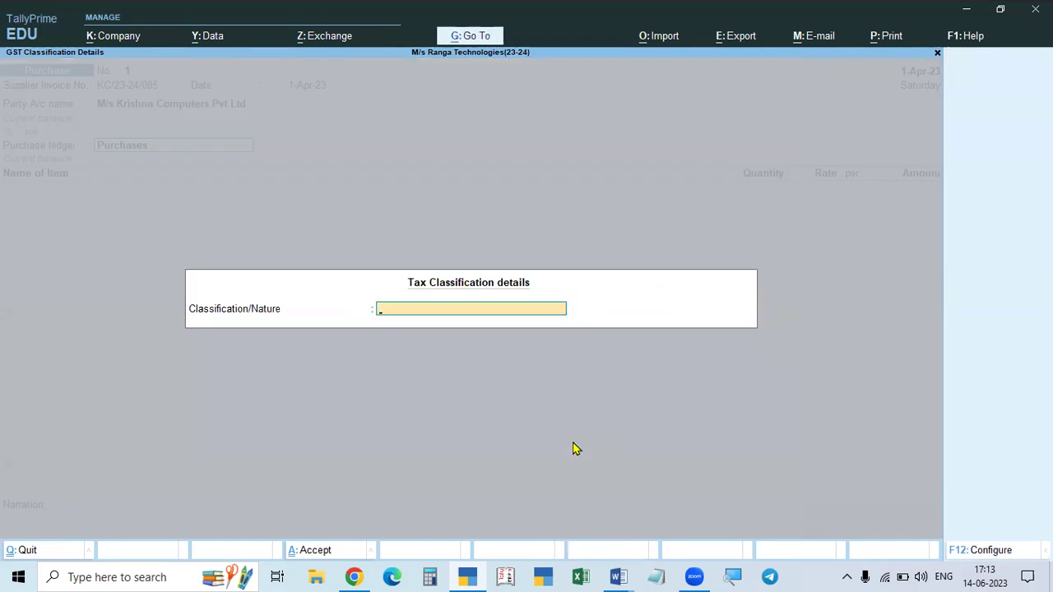
key(Return)
Review the purchased components with their quantities, HSN codes, rates and GST in the Word problem, and return to the Purchase voucher
key(alt+Tab)
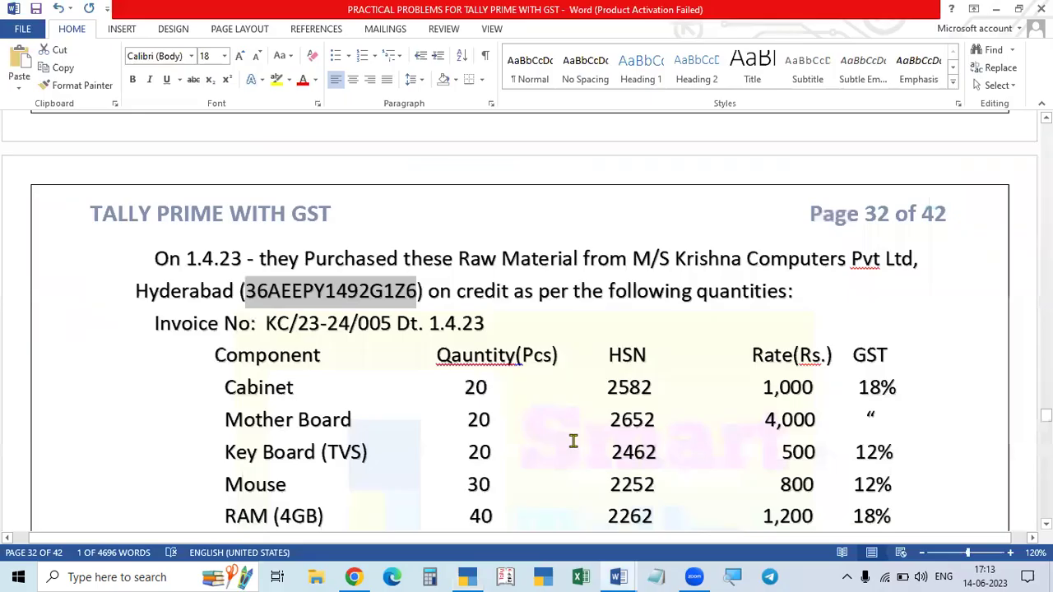
scroll(502, 419, down, 3)
scroll(430, 376, down, 2)
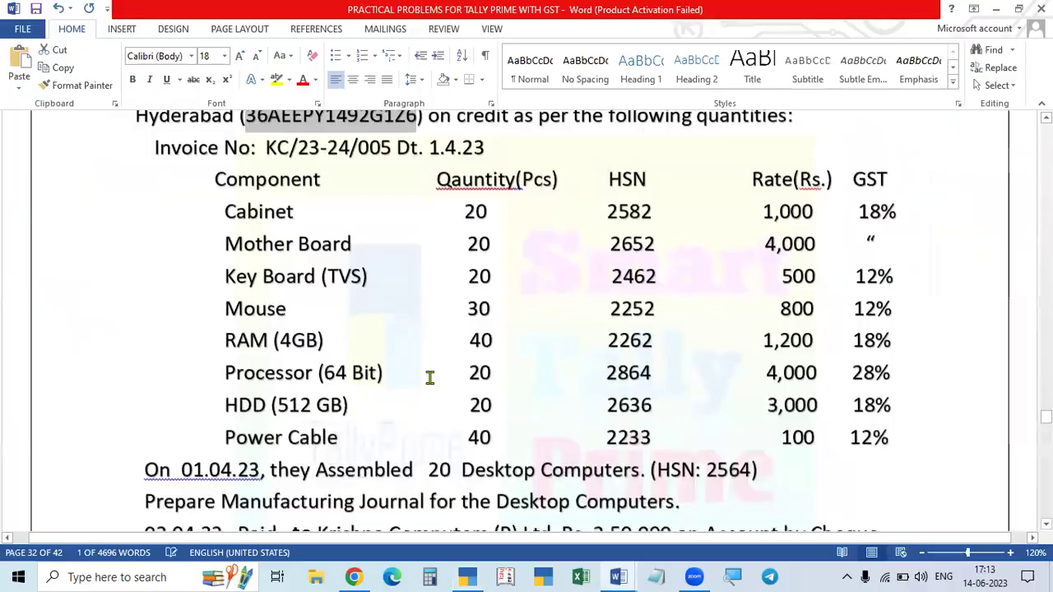
key(alt+Tab)
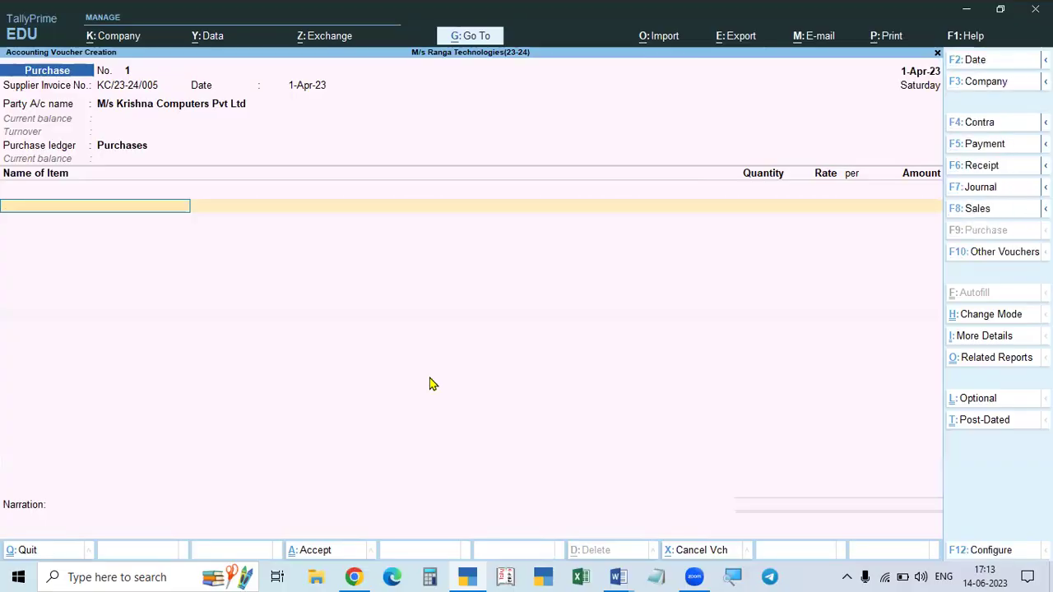
key(alt+c)
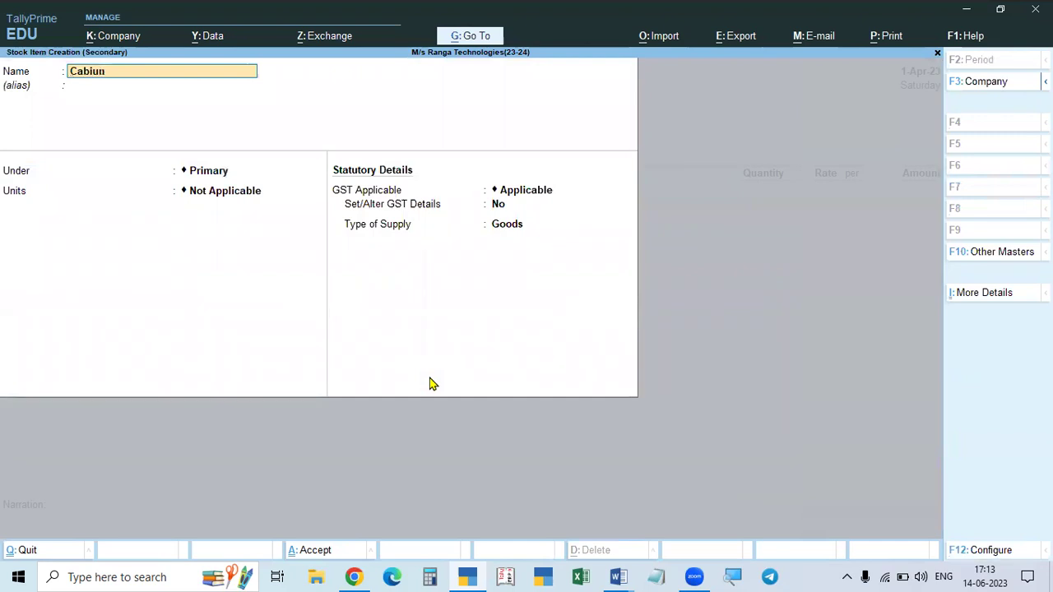
key(Return)
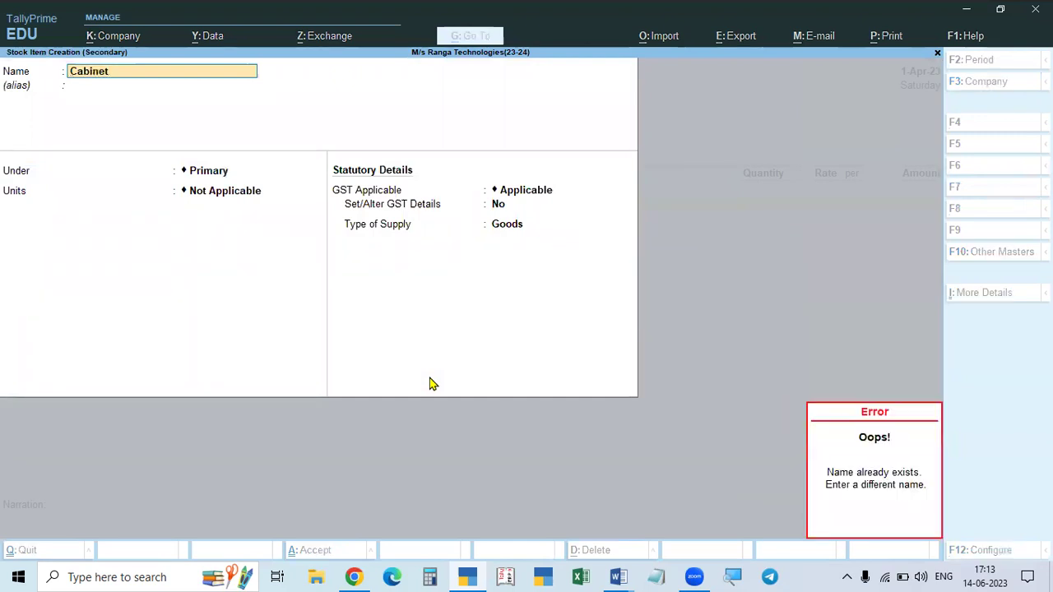
key(BackSpace)
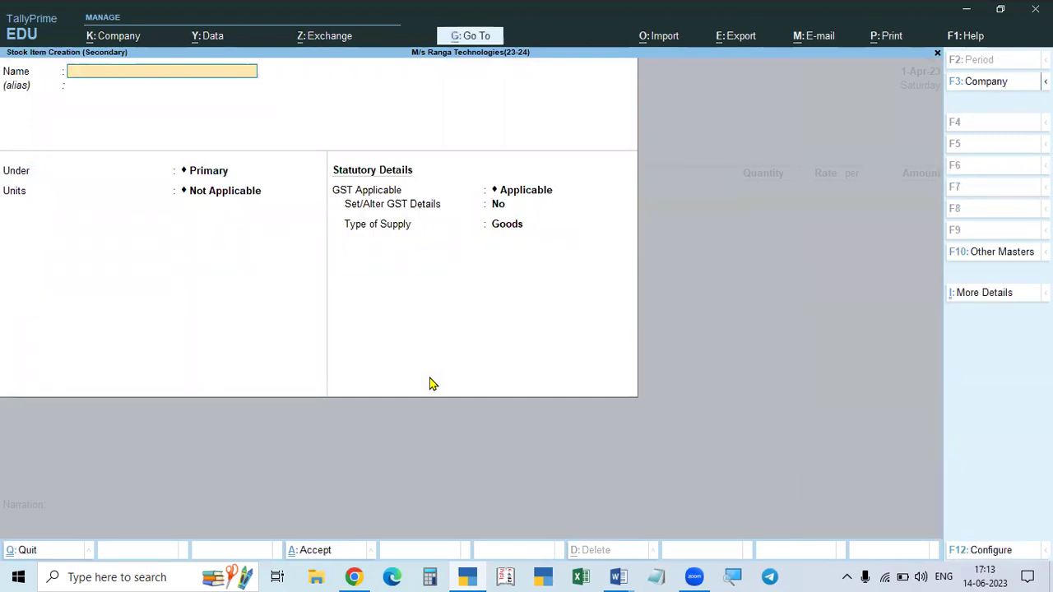
key(Escape)
key(y)
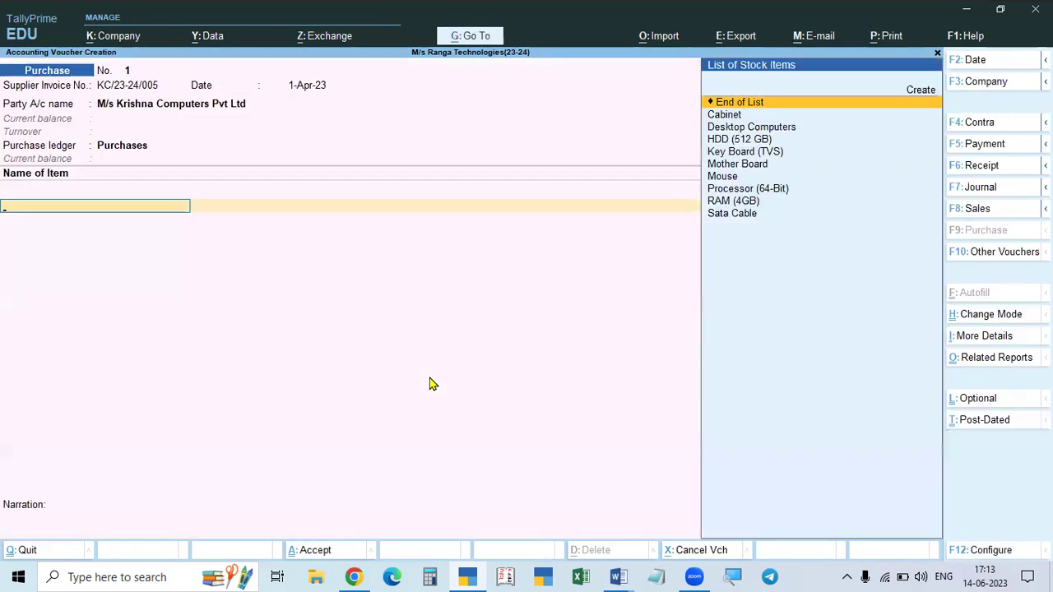
Choose Cabinet as the first item in the Purchase voucher and open its stock item master for alteration
key(Down)
key(Return)
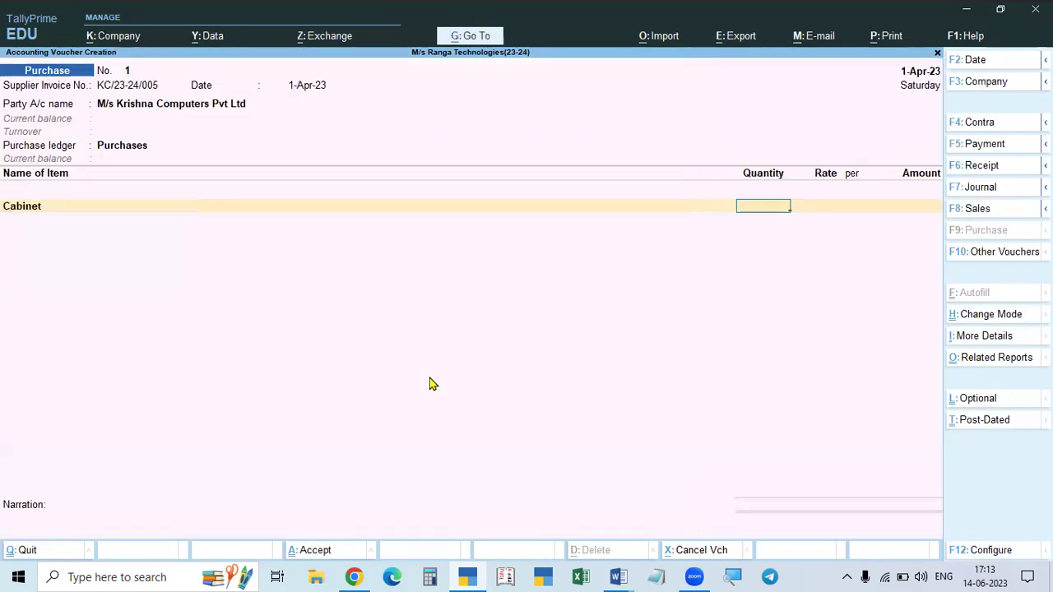
key(BackSpace)
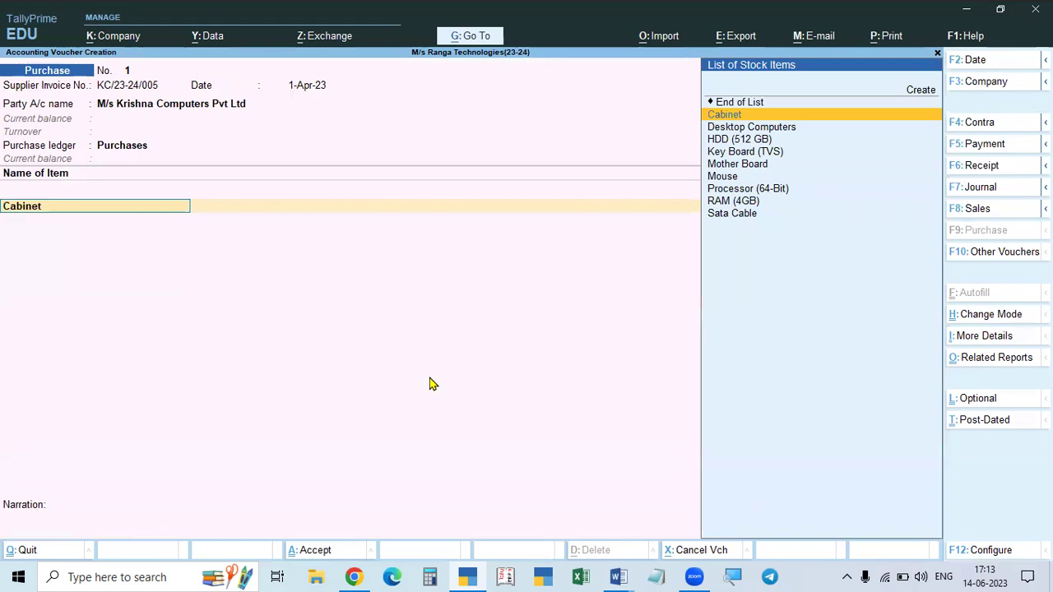
key(ctrl)
key(ctrl+Return)
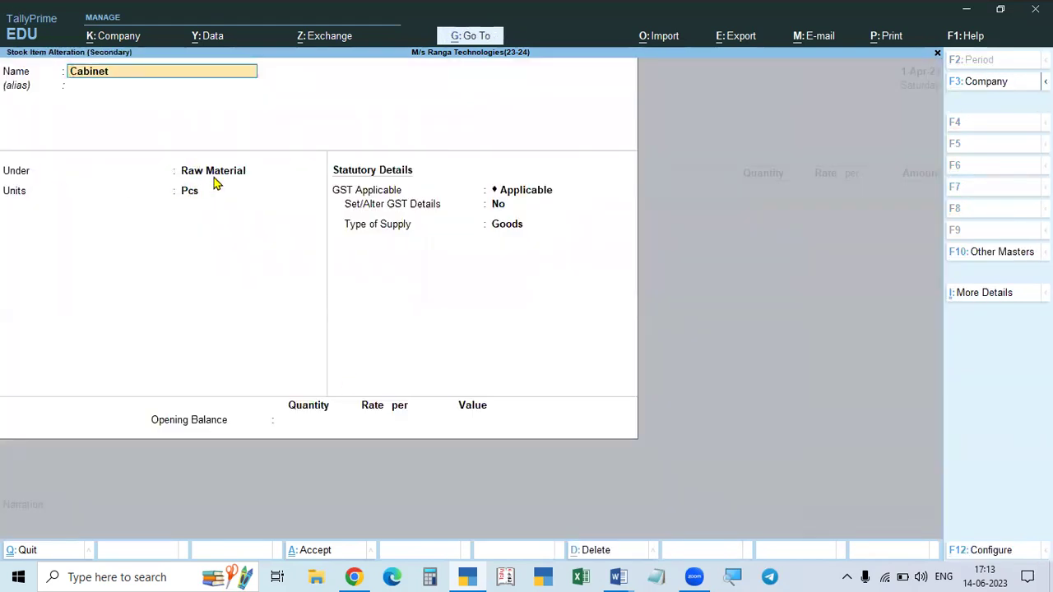
Compare the purchased components with the bill of material in the Word problem, and return to the Cabinet stock item
key(alt+Tab)
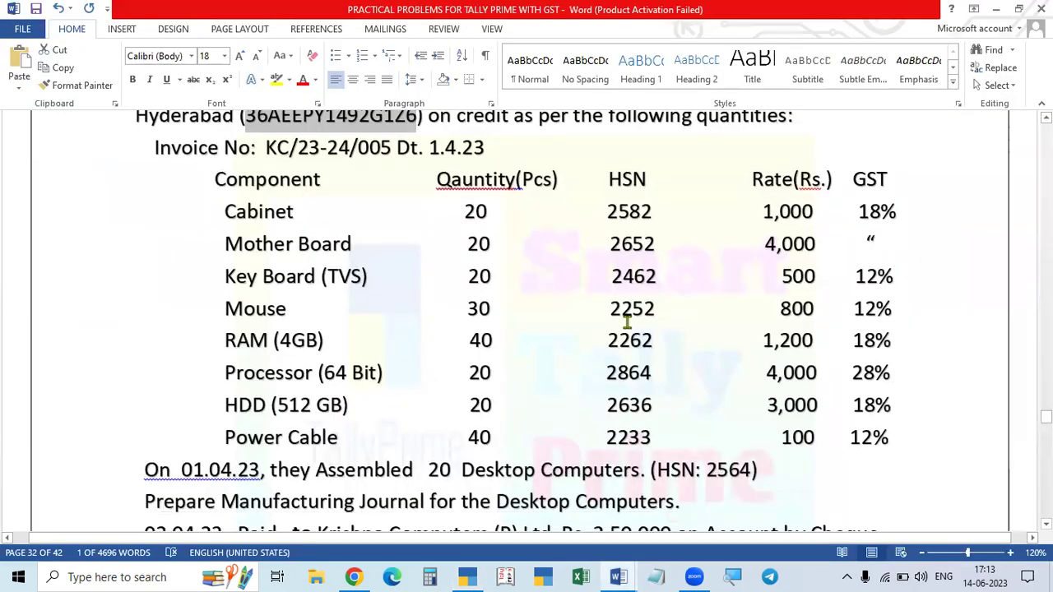
scroll(488, 247, up, 5)
scroll(491, 252, up, 5)
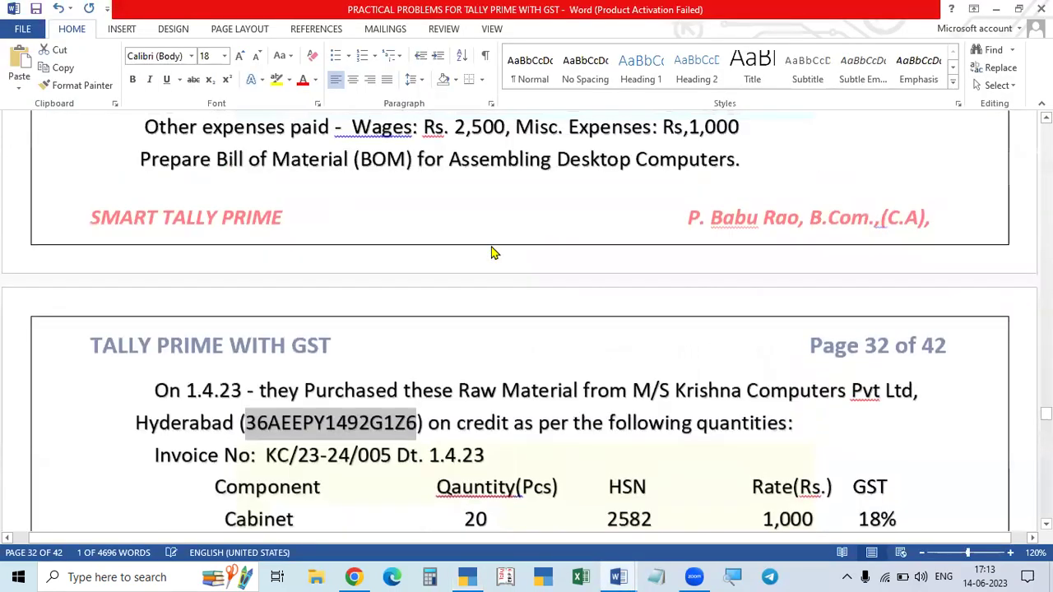
scroll(446, 239, down, 12)
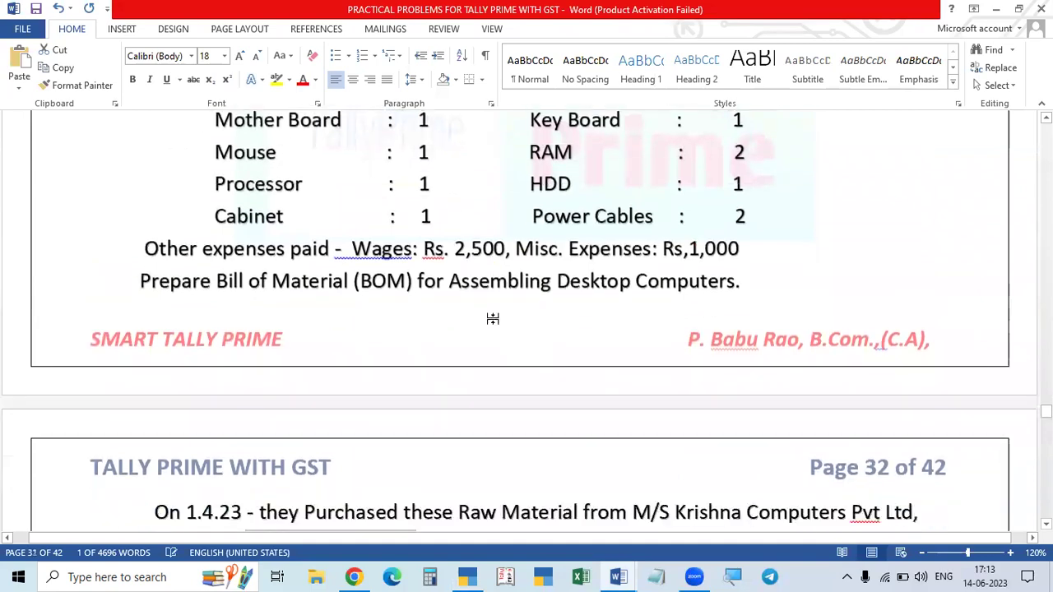
scroll(502, 211, up, 2)
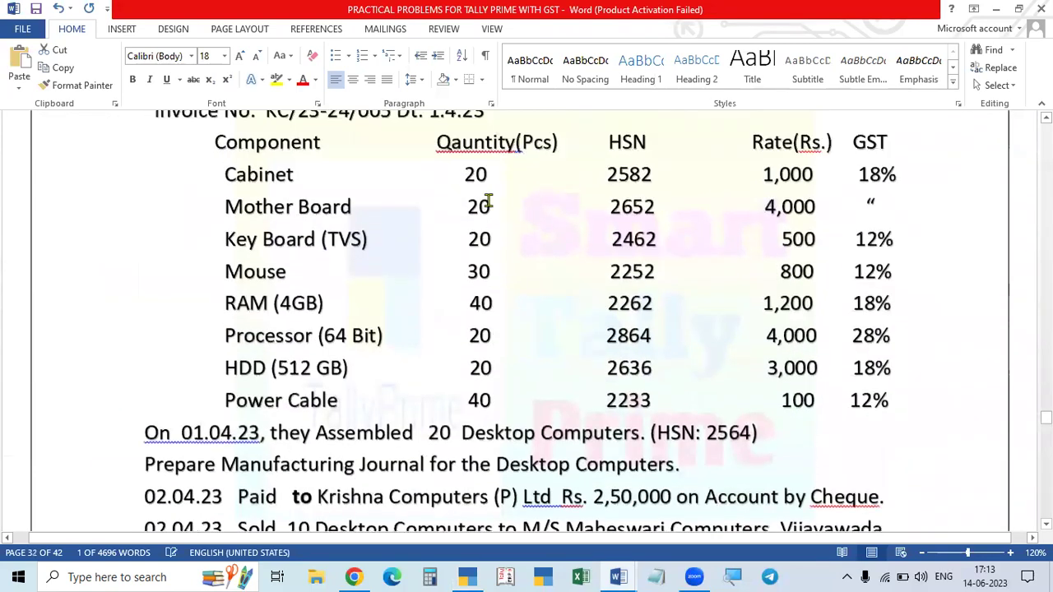
key(alt+Tab)
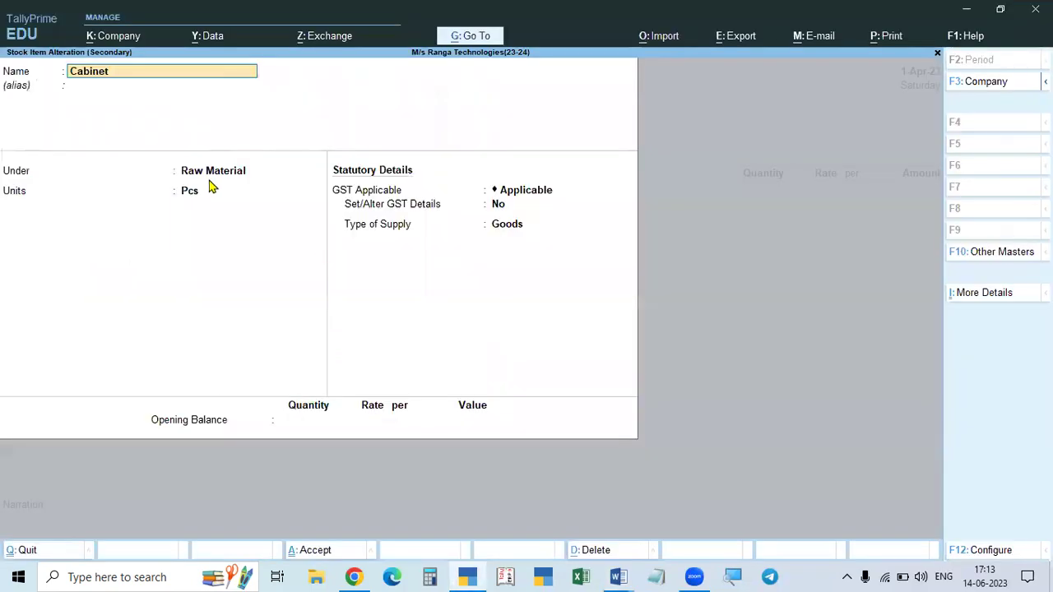
Keep Pcs as Cabinet's unit, enable altering its GST details and retain HSN/SAC 2582 with non-GST goods set to No
click(189, 191)
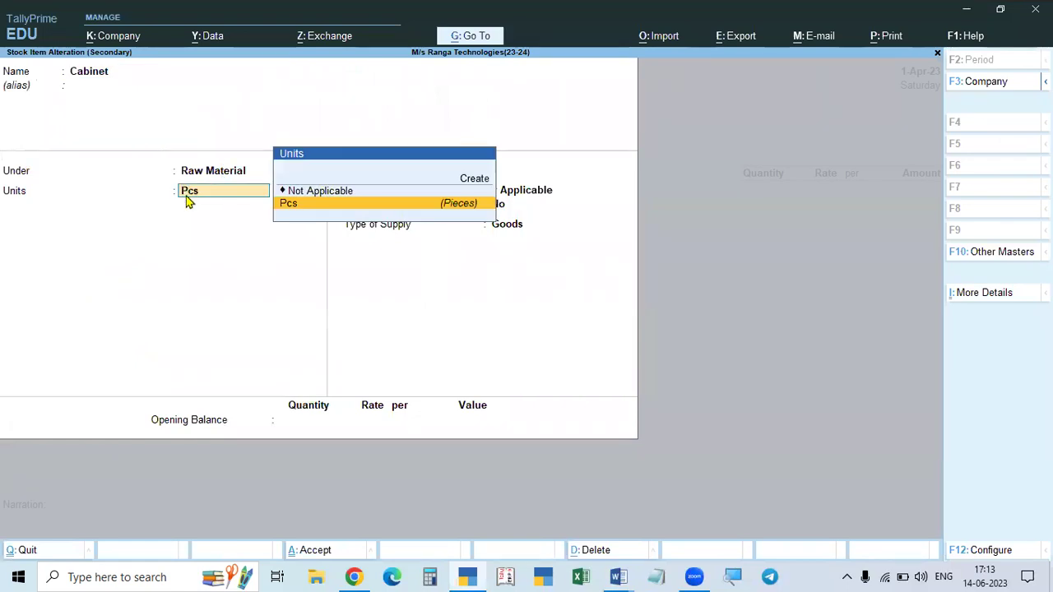
key(Return)
key(Return)
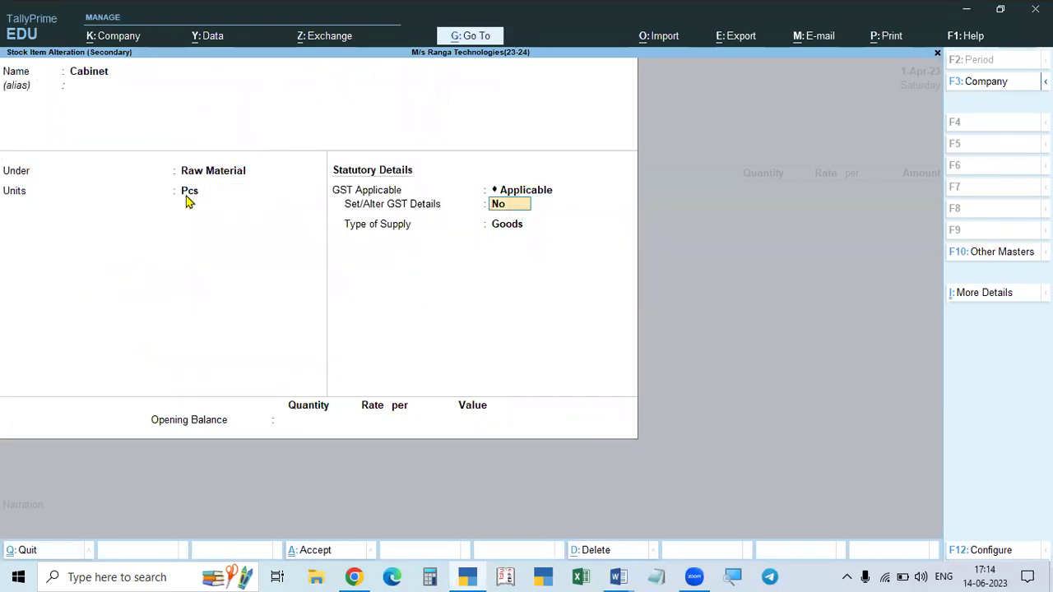
text(y)
key(Return)
key(alt+Tab)
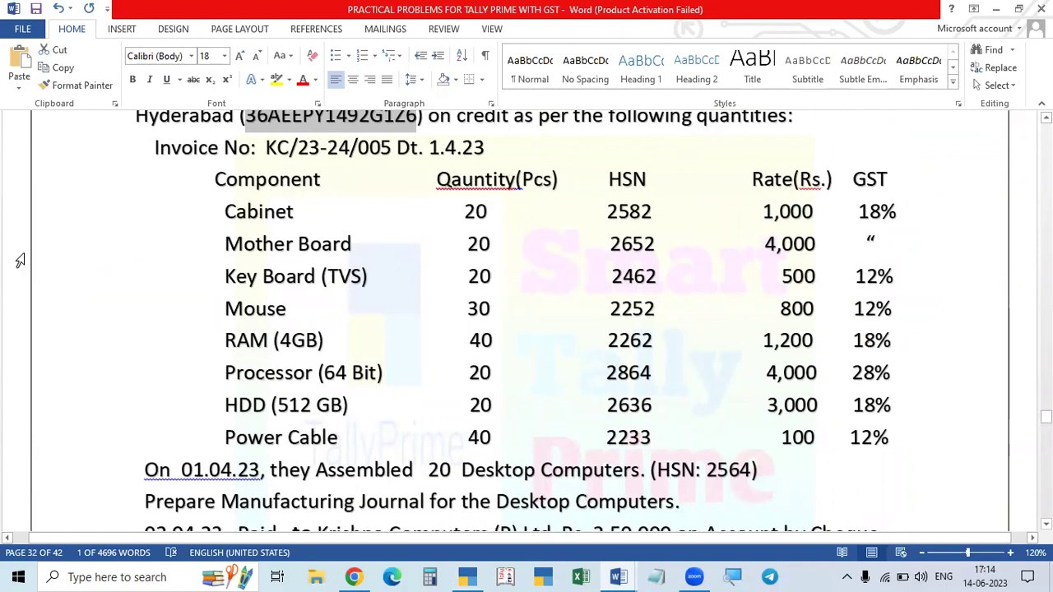
key(alt+Tab)
key(Return)
key(Return)
key(Return)
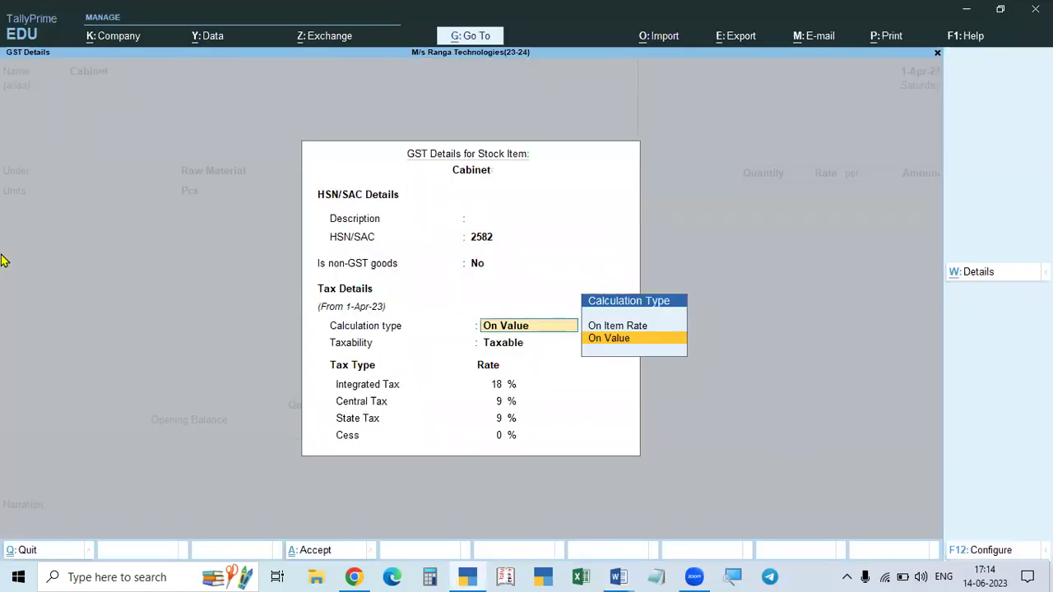
Check Cabinet's GST against the Word problem, accept the On Value tax details, keep supply type Goods and save the stock item
key(alt+Tab)
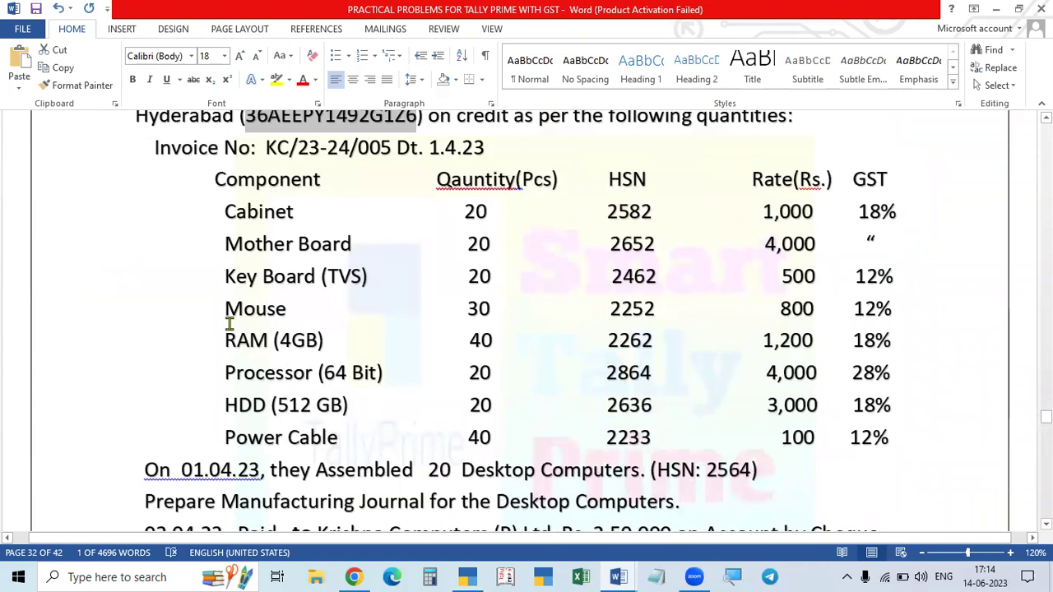
key(alt+Tab)
key(alt+Tab)
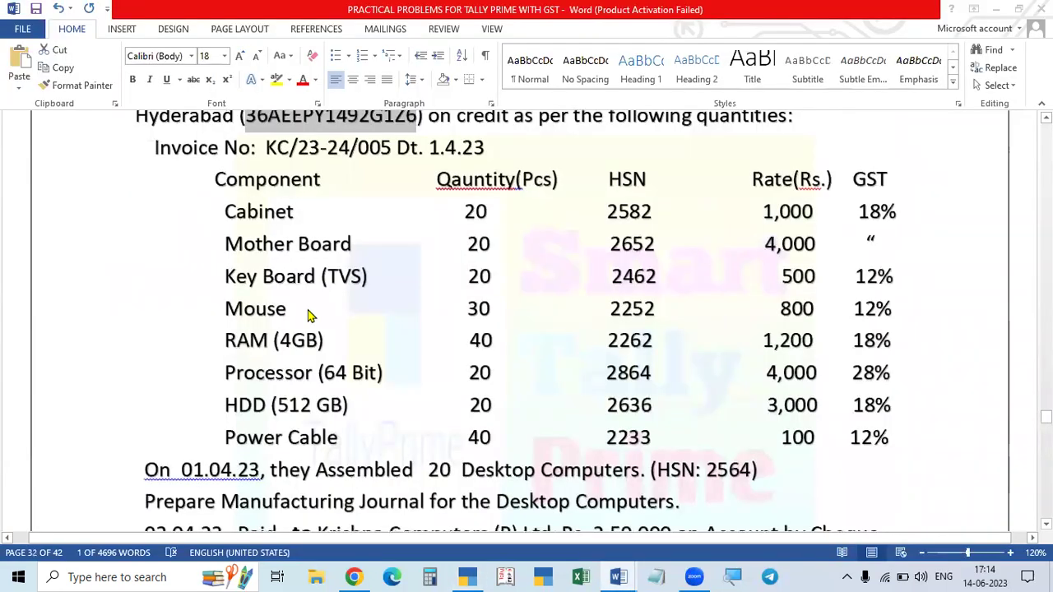
key(alt+Tab)
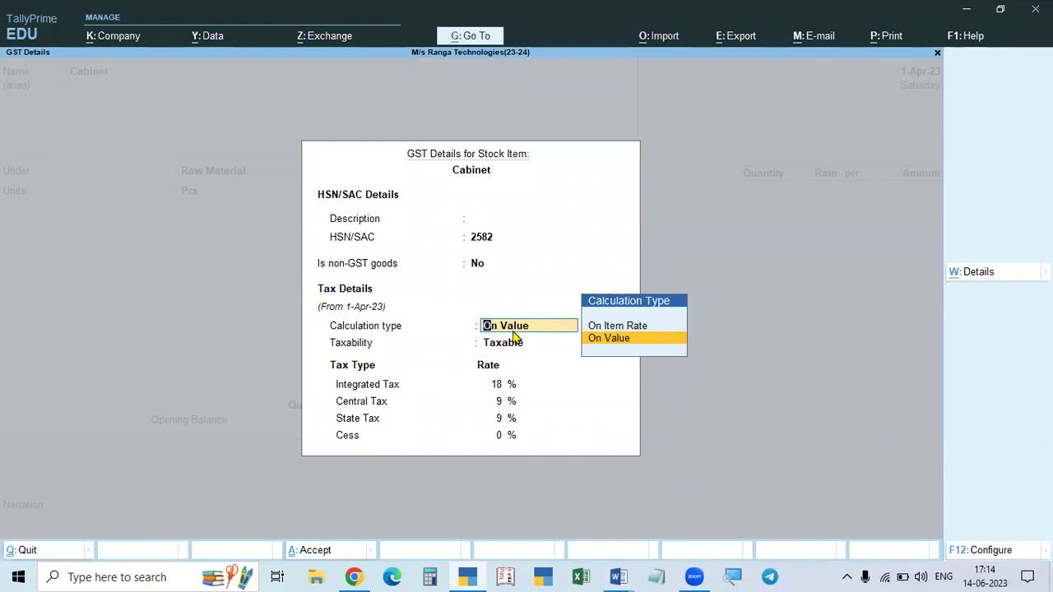
key(Return)
key(Return)
key(Return)
key(Return)
key(Return)
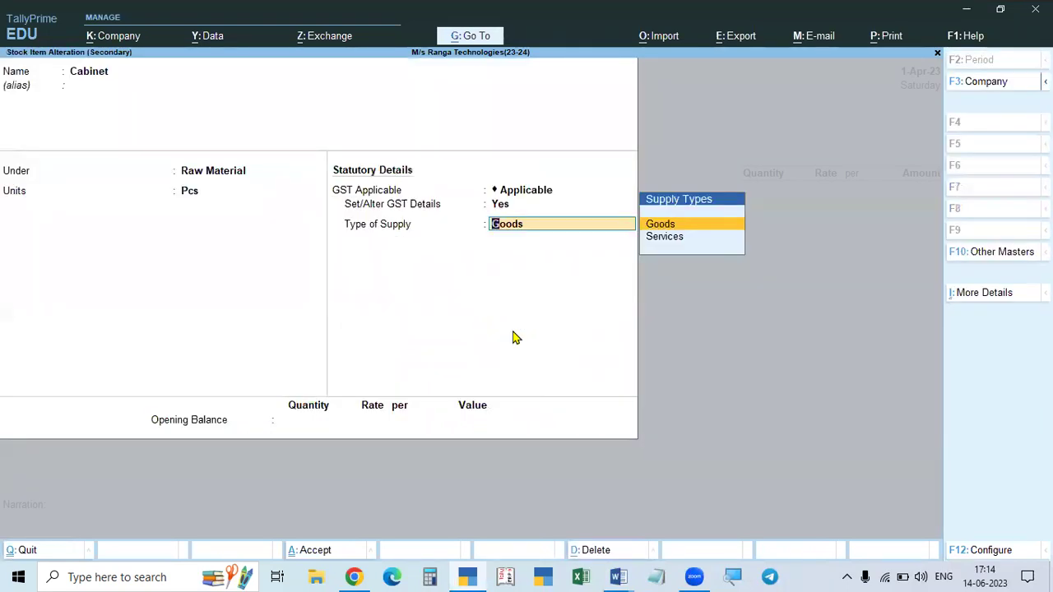
key(Return)
key(Return)
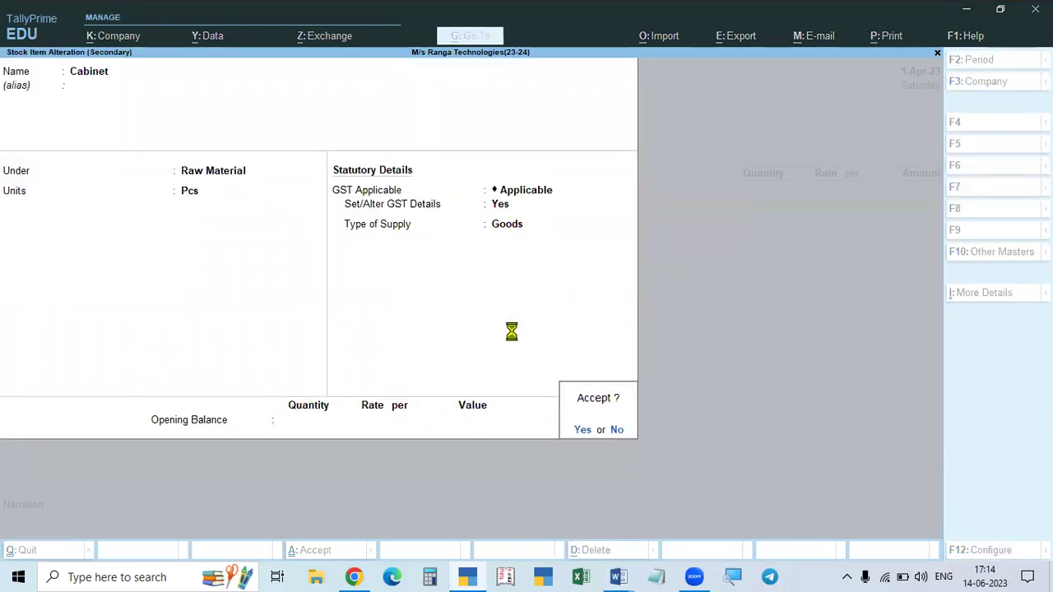
key(Return)
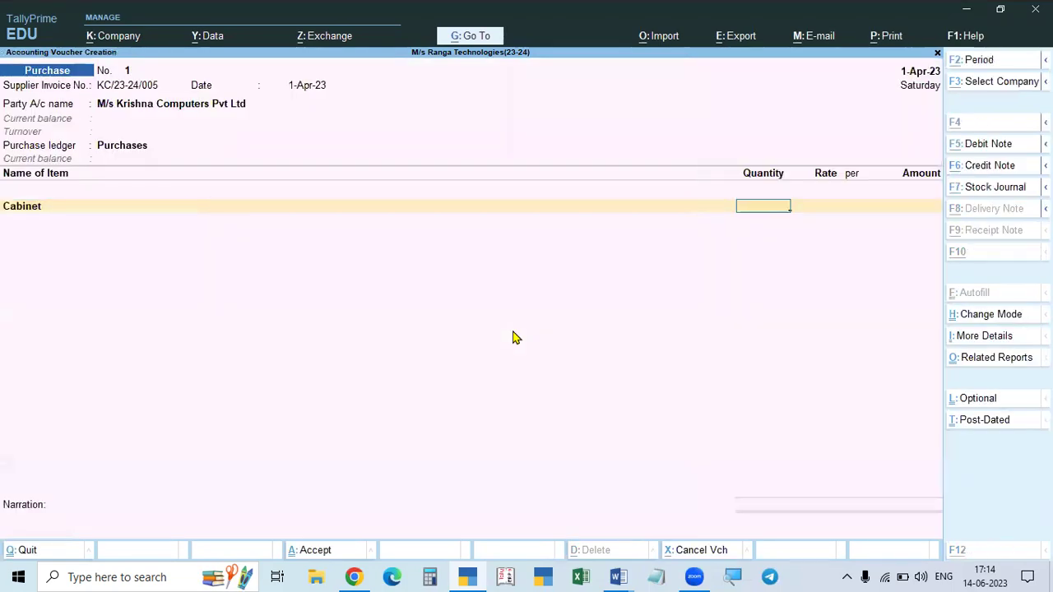
Enter a quantity of 20 Pcs at a rate of 1,000 for Cabinet, following the Word problem
key(alt+Tab)
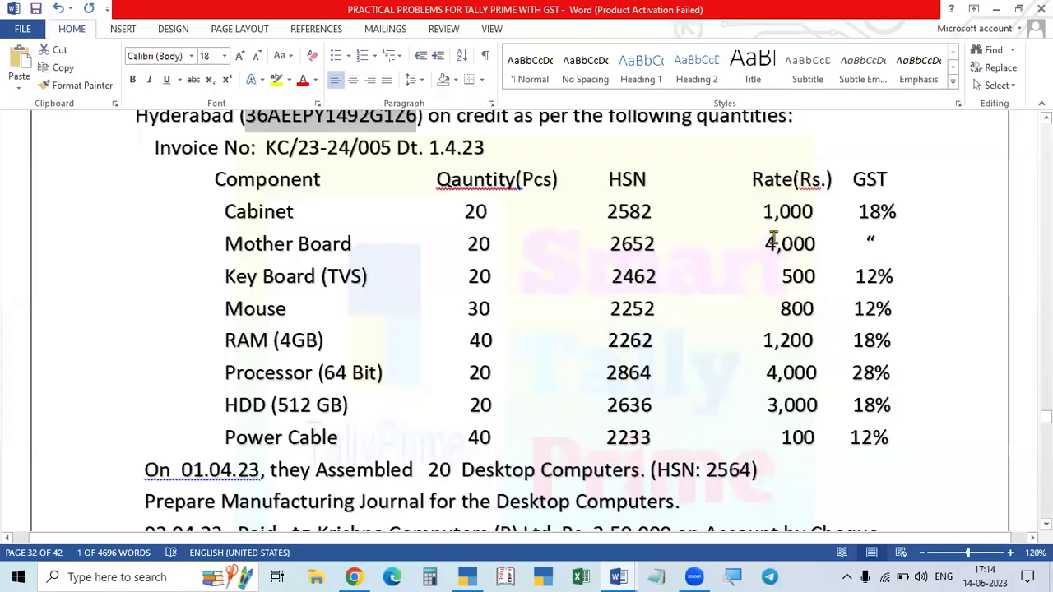
key(alt+Tab)
text(20)
key(Return)
text(1000)
key(Return)
key(Return)
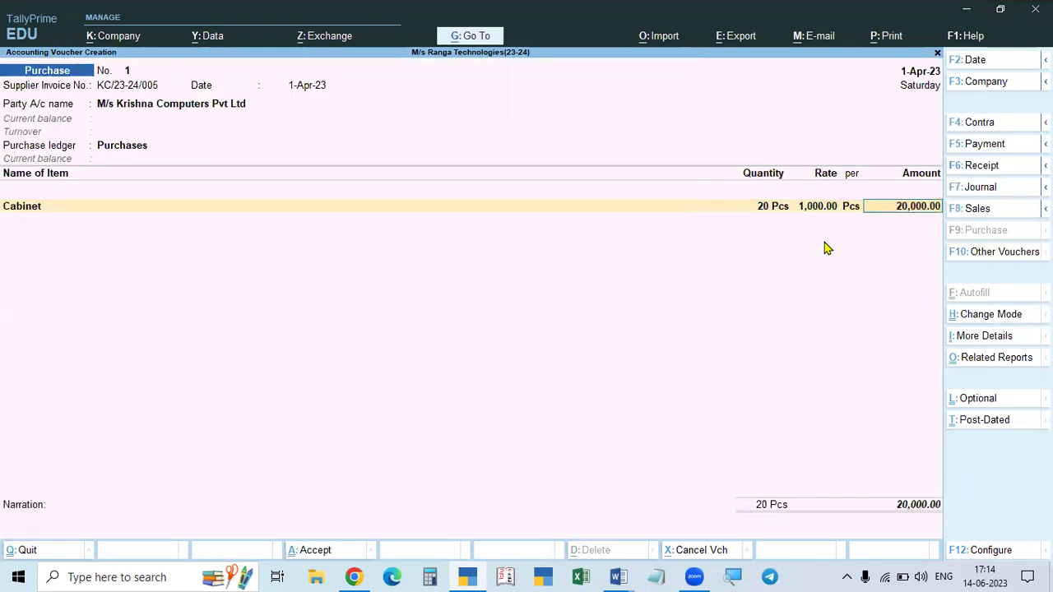
key(Return)
Add Mother Board as the second item in the Purchase voucher with a quantity of 20 Pcs
key(alt+Tab)
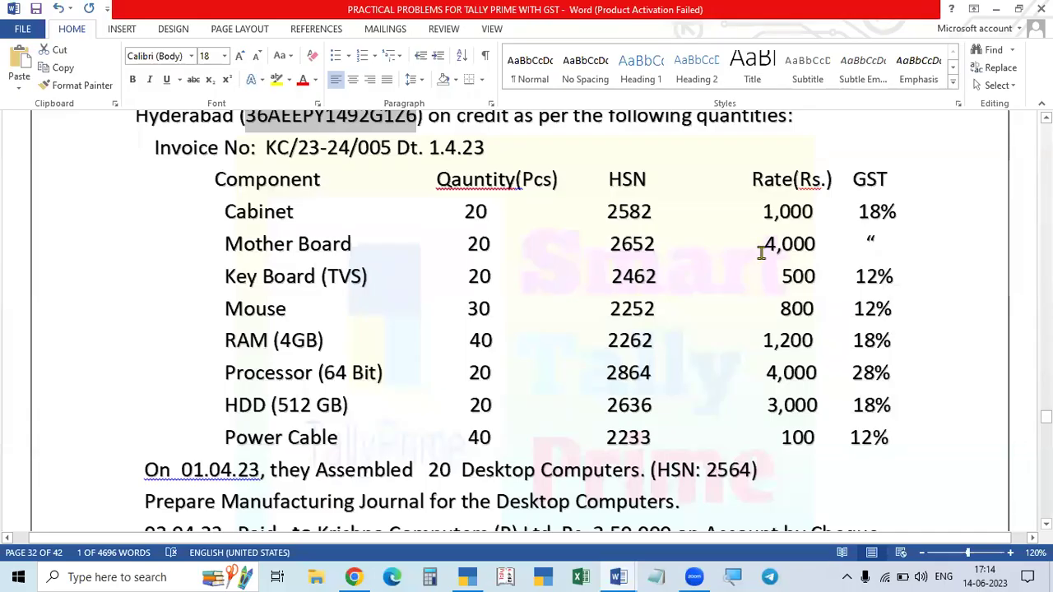
key(alt+Tab)
text(M)
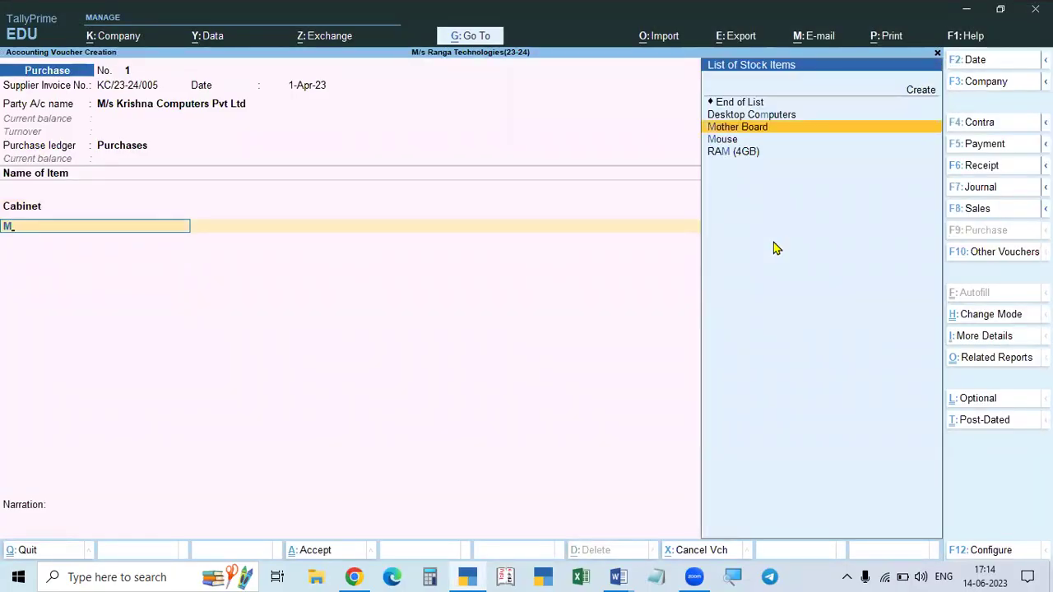
key(Return)
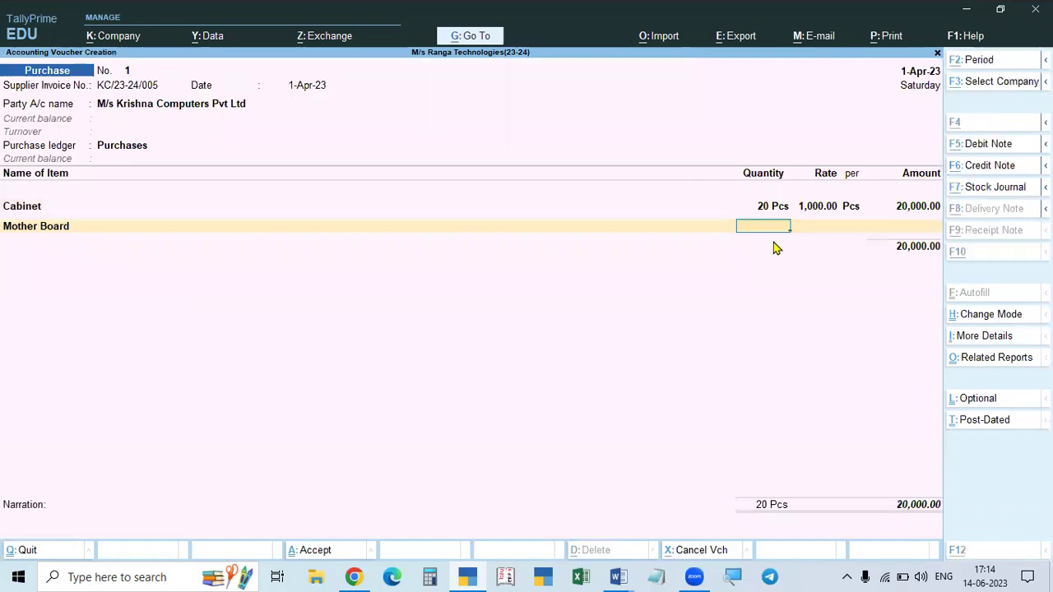
key(alt+Tab)
key(alt+Tab)
text(20)
key(Return)
Set the Mother Board rate to 4,000 per piece as given in the Word problem and complete its line
key(alt+Tab)
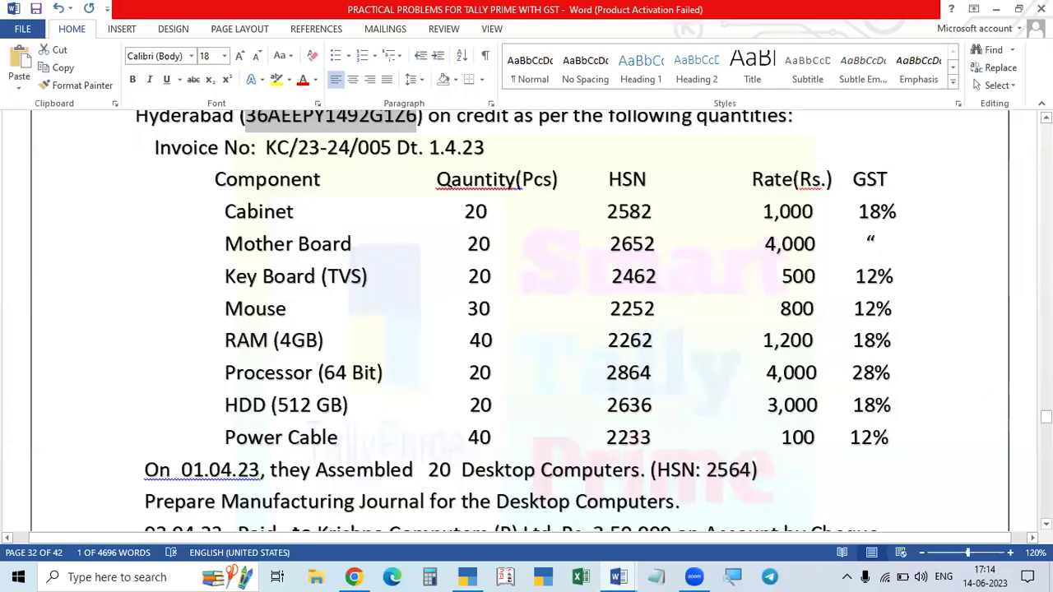
key(alt+Tab)
text(400)
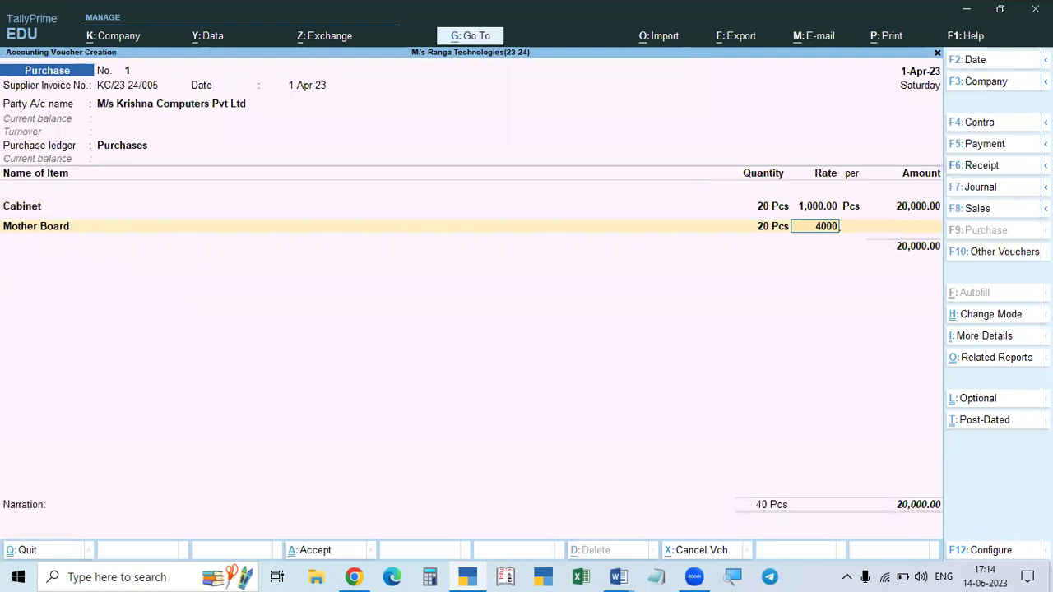
key(Return)
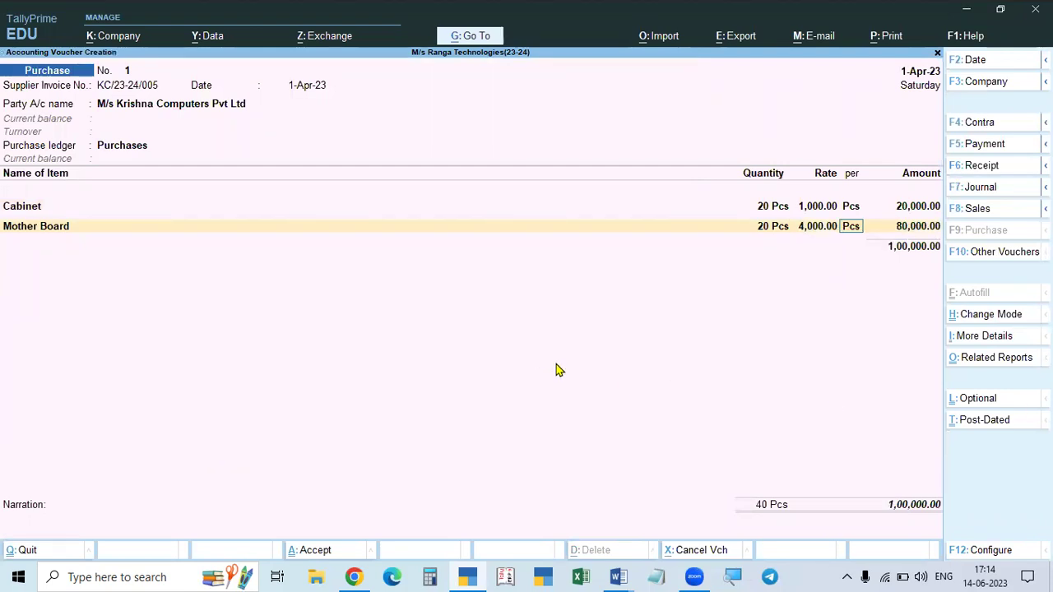
key(alt+Tab)
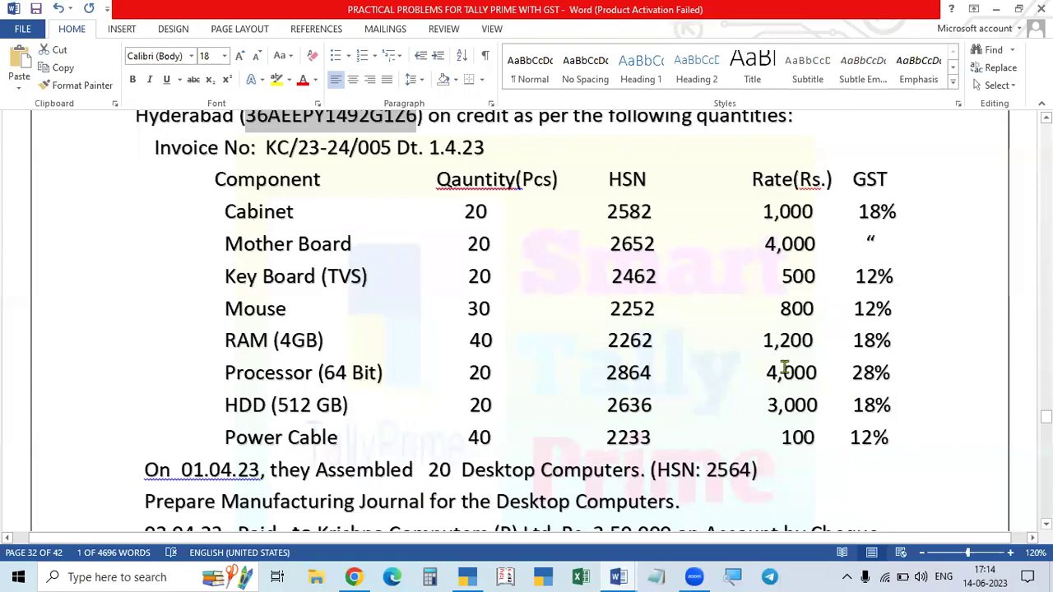
key(alt+Tab)
key(Return)
key(Return)
Choose Key Board (TVS) as the third voucher item and open its stock item master for alteration
key(alt+Tab)
key(alt+Tab)
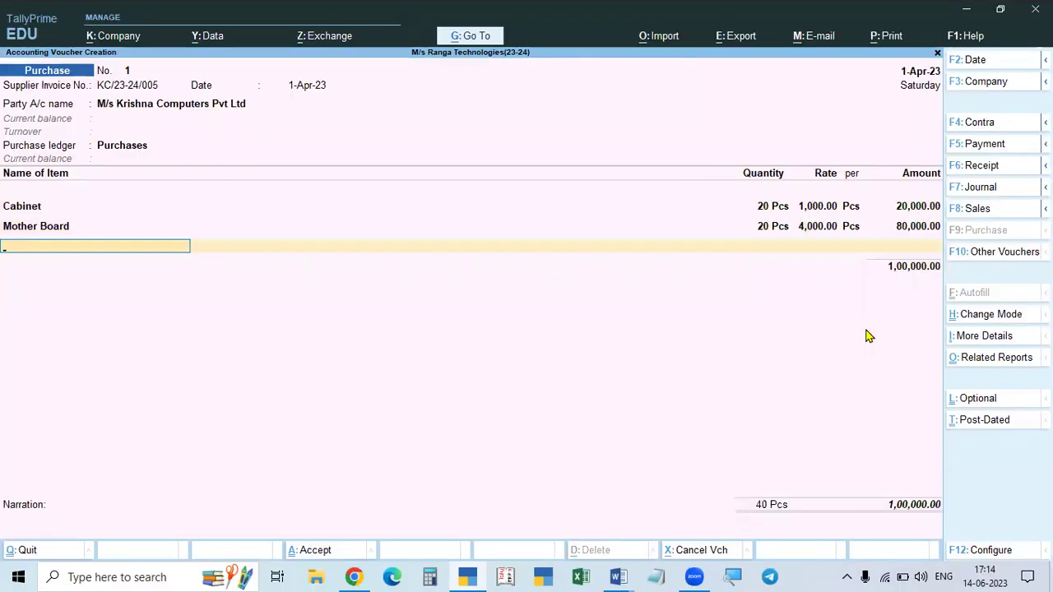
text(K)
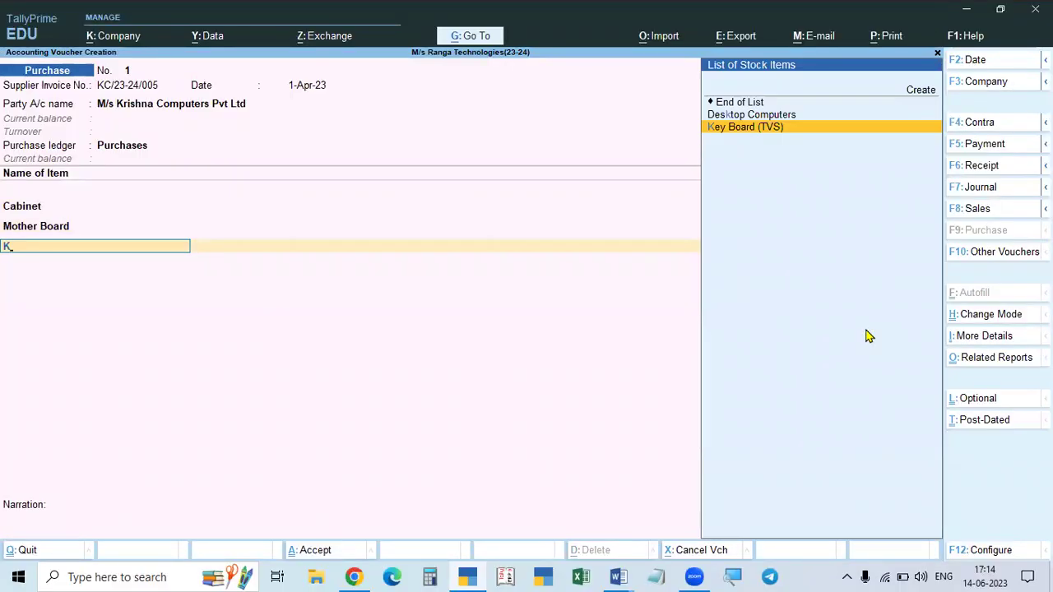
key(Return)
key(BackSpace)
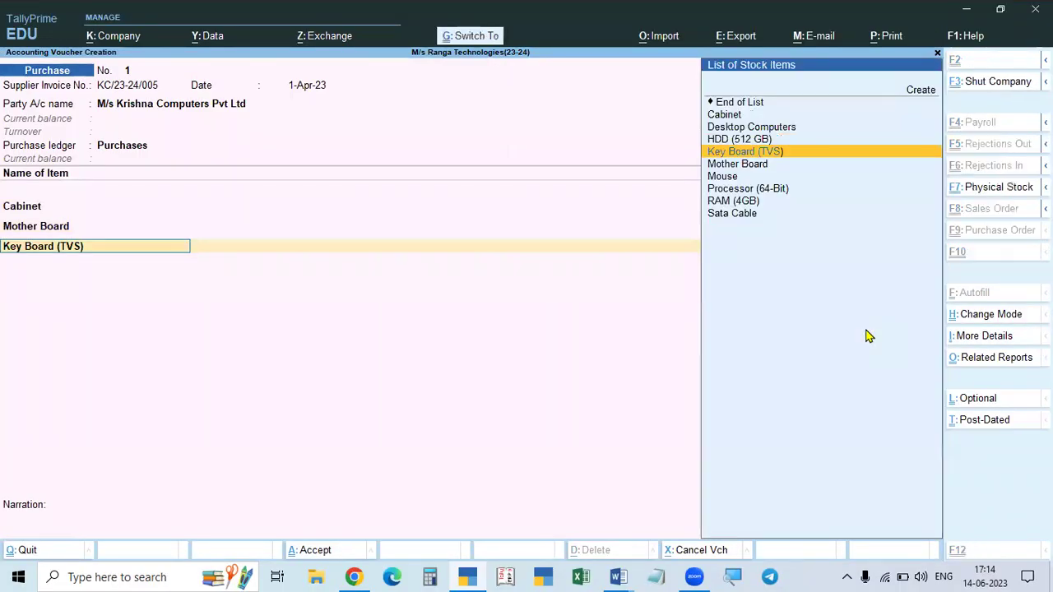
key(ctrl+Return)
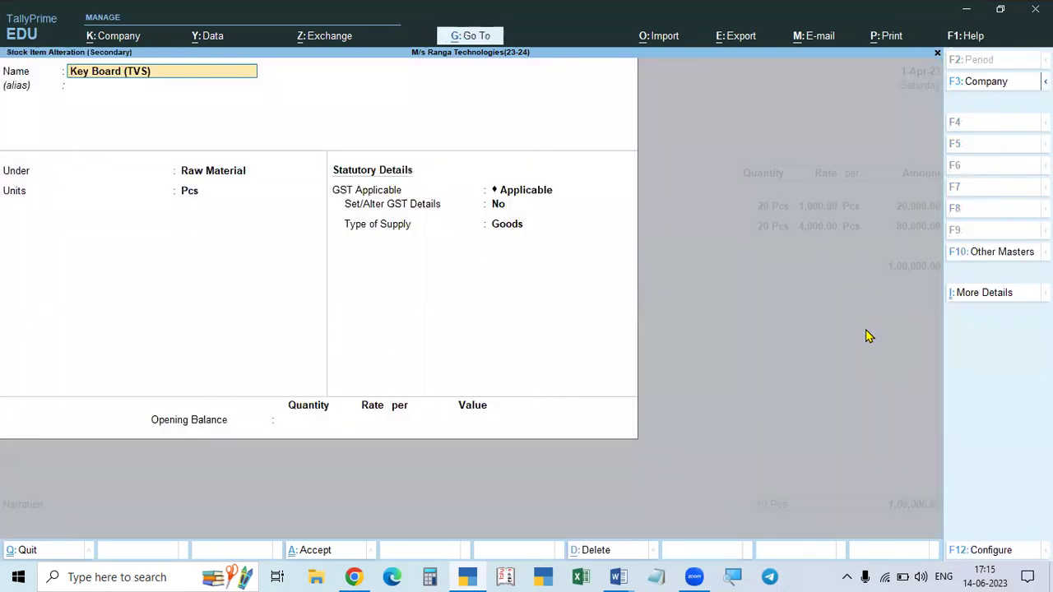
Keep Key Board (TVS) under Raw Material with unit Pcs and open its GST details for alteration
key(Return)
key(Return)
key(Return)
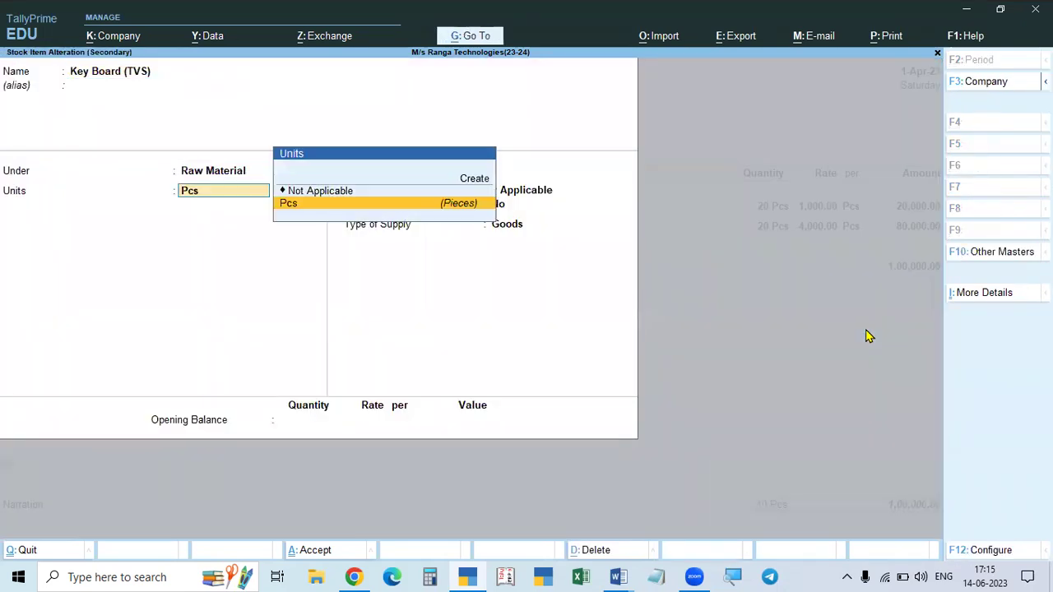
key(Return)
key(Return)
key(y)
key(Return)
Accept the keyboard's GST details with HSN 2462 and 12% integrated tax, keep supply type Goods and save the stock item
key(Return)
key(Return)
key(Return)
key(Return)
key(Return)
key(Return)
key(Return)
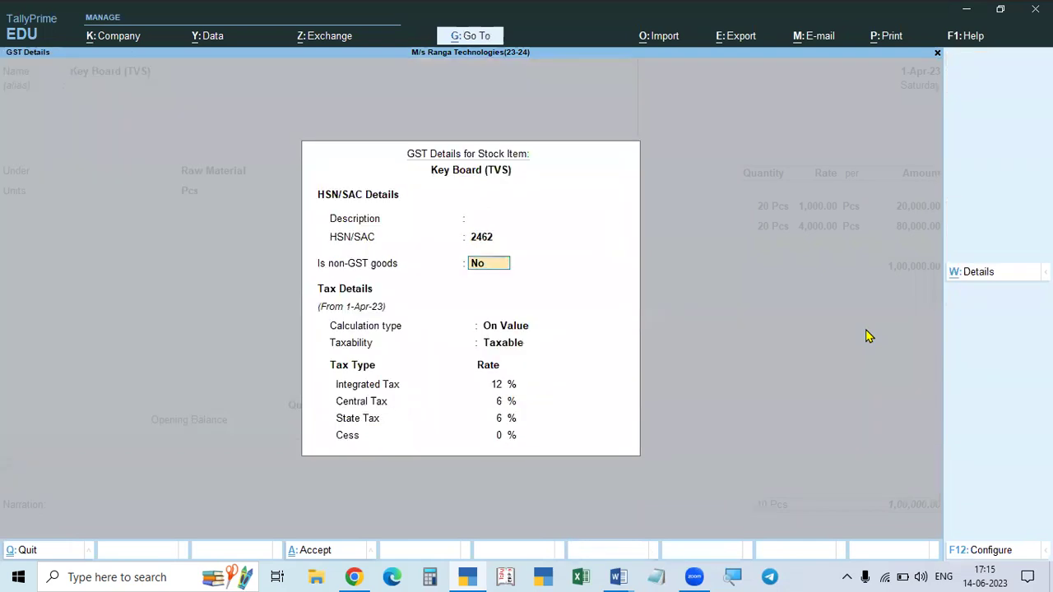
key(Return)
key(Return)
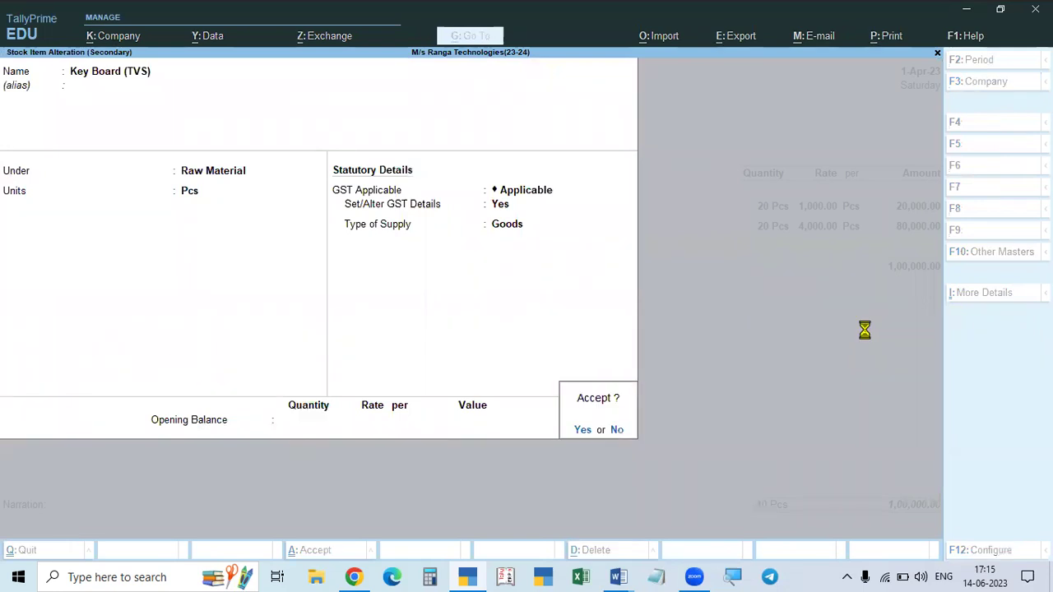
key(y)
Enter 20 Pcs at a rate of 500 for Key Board (TVS), following the Word problem
key(alt+Tab)
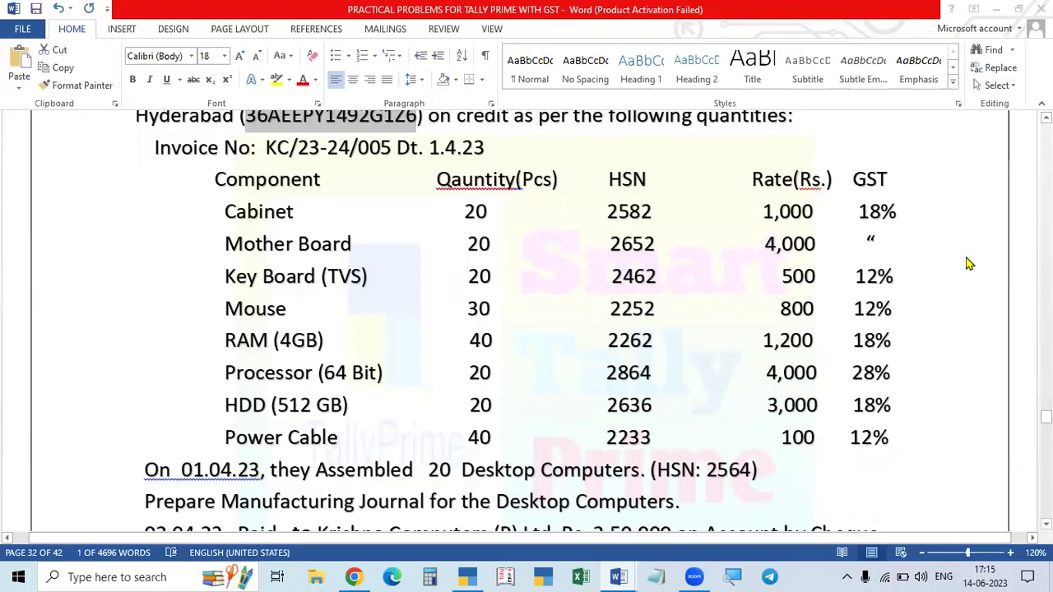
key(alt+Tab)
key(Return)
text(500)
key(Return)
key(Return)
key(Return)
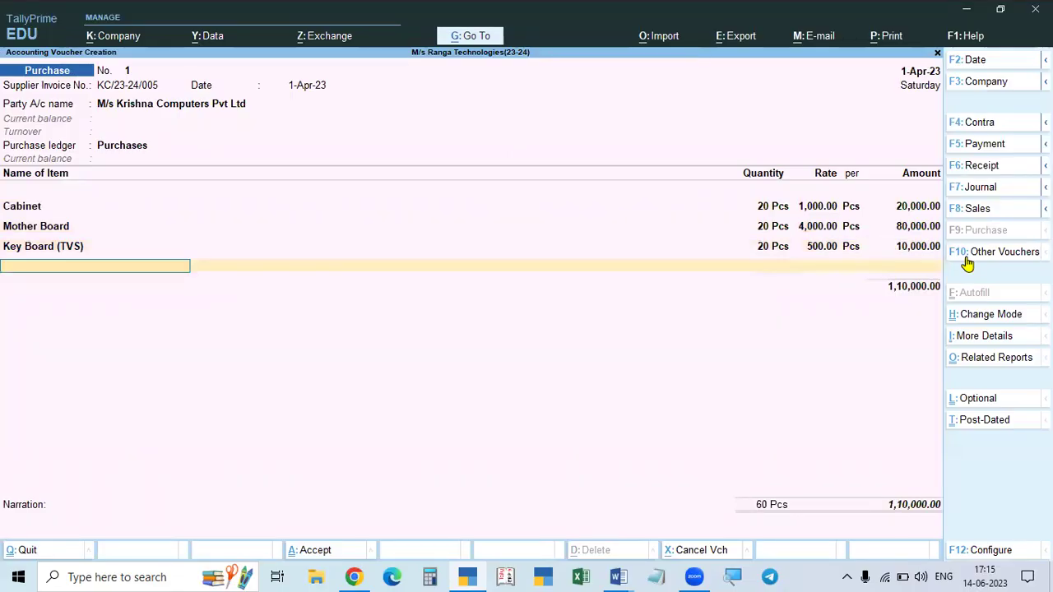
Add Mouse as the fourth item in the Purchase voucher with a quantity of 30 Pcs
key(alt+Tab)
key(alt+Tab)
text(M)
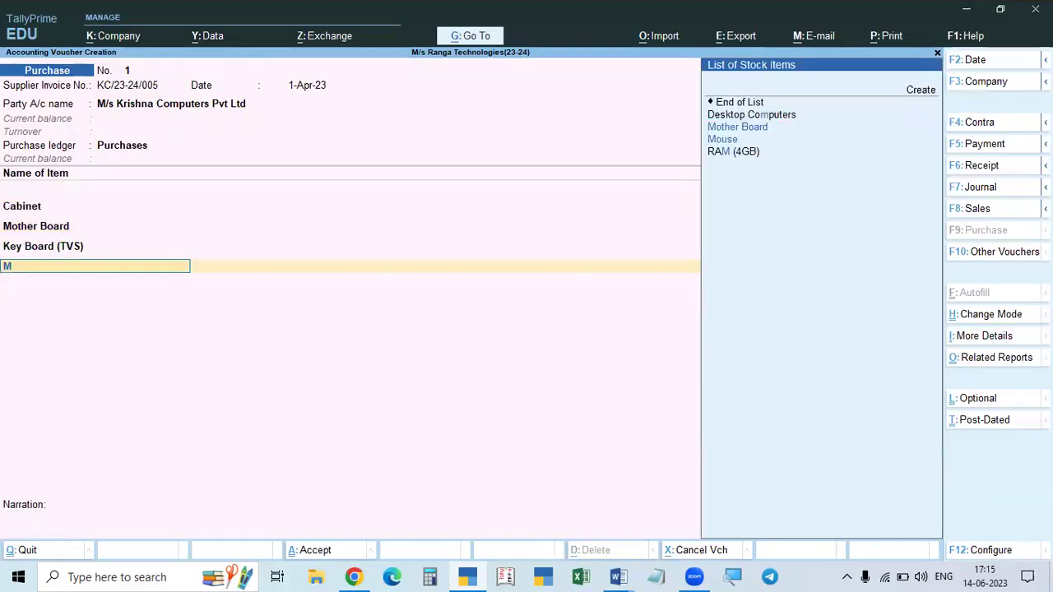
key(Down)
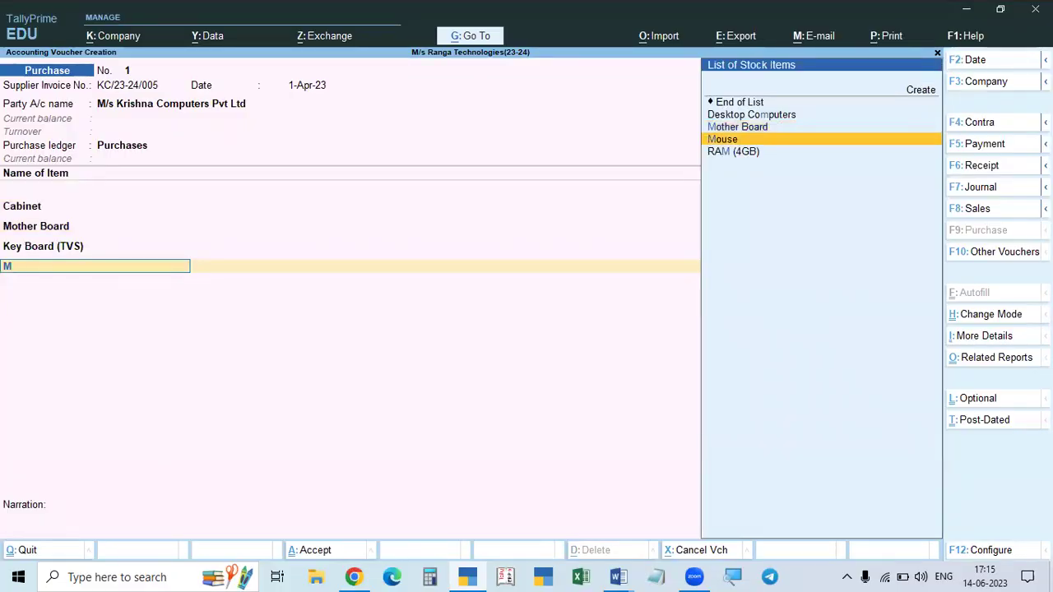
key(Return)
key(alt+Tab)
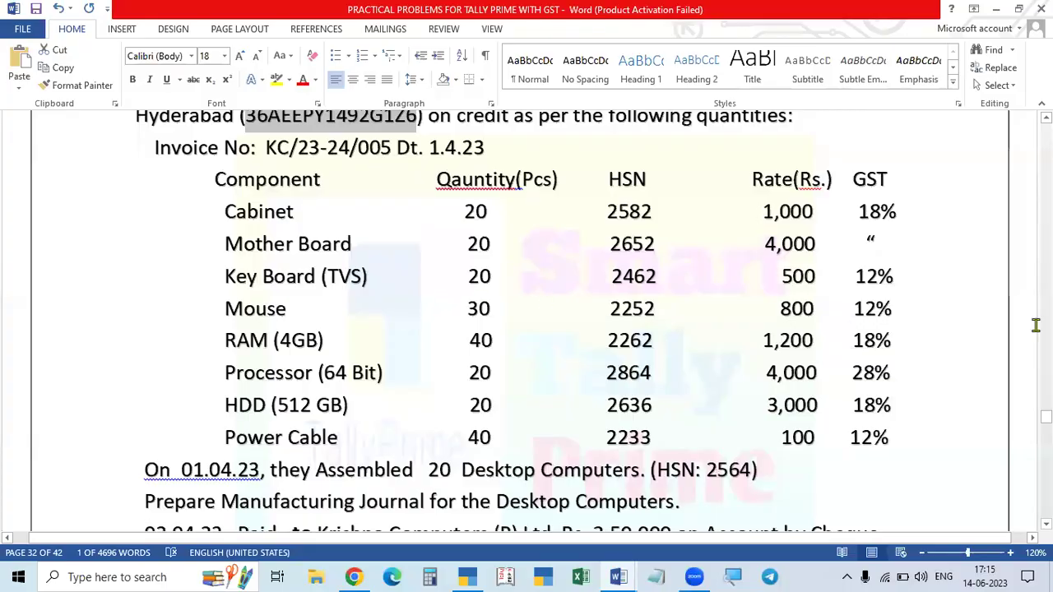
key(alt+Tab)
text(30)
key(Return)
Set the Mouse rate to 800 per piece, complete its line and check the next component in the Word problem
key(alt+Tab)
key(alt)
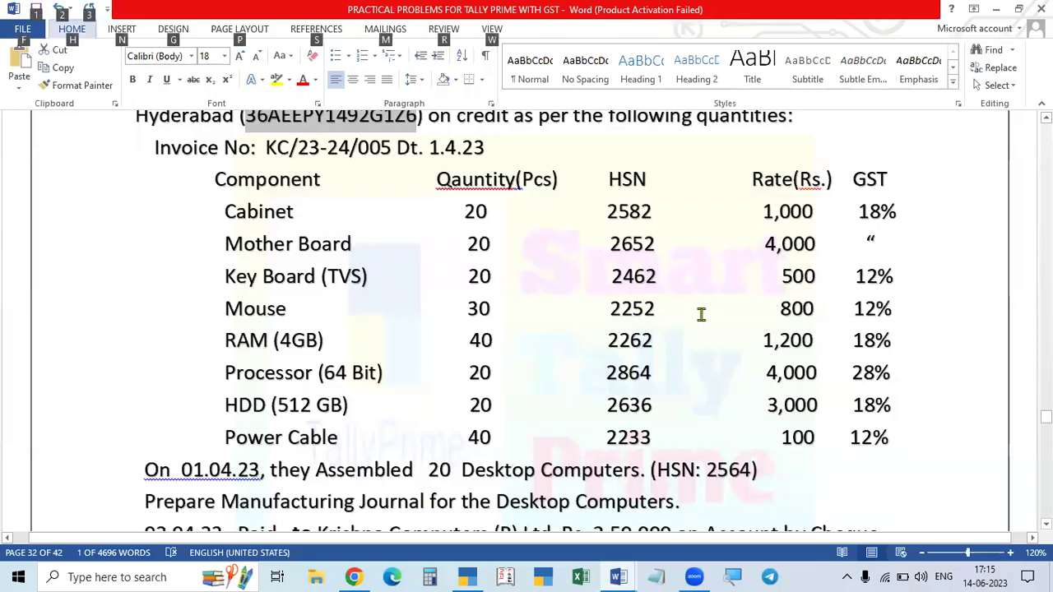
key(alt+Tab)
text(800)
key(Return)
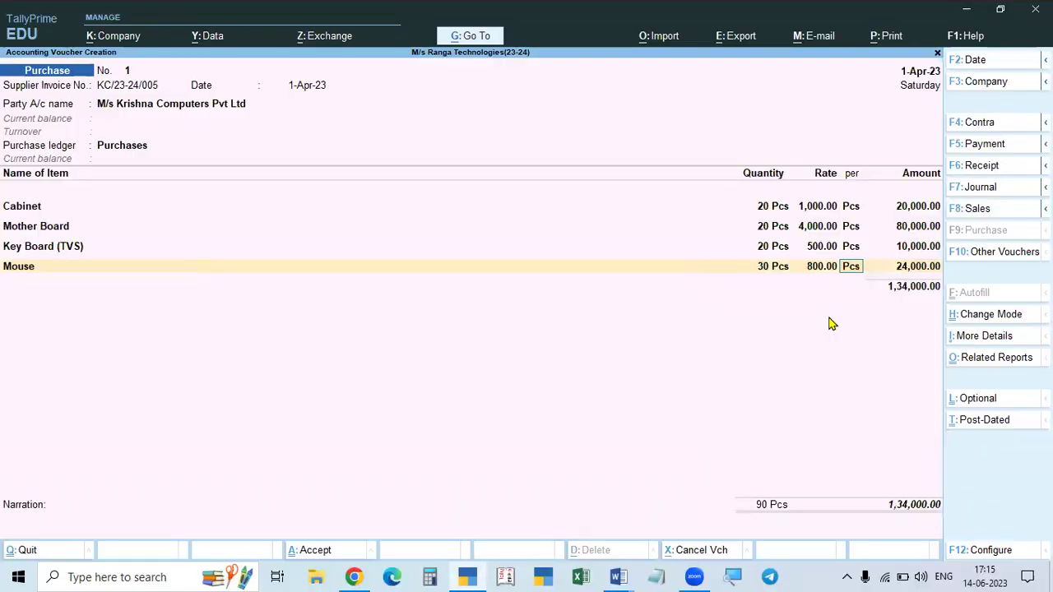
key(Return)
key(Return)
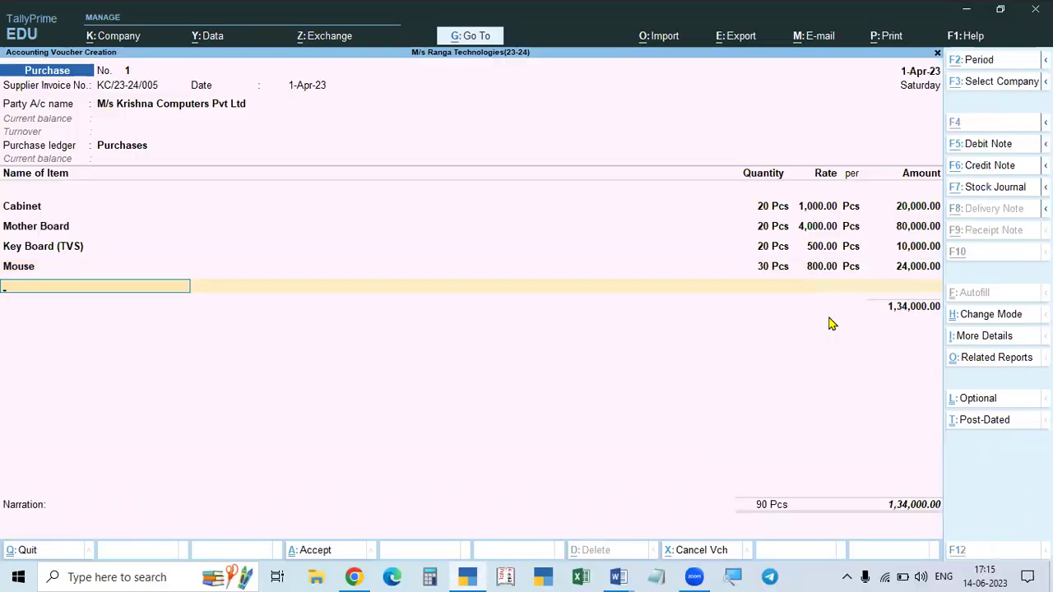
key(alt+Tab)
key(alt+Tab)
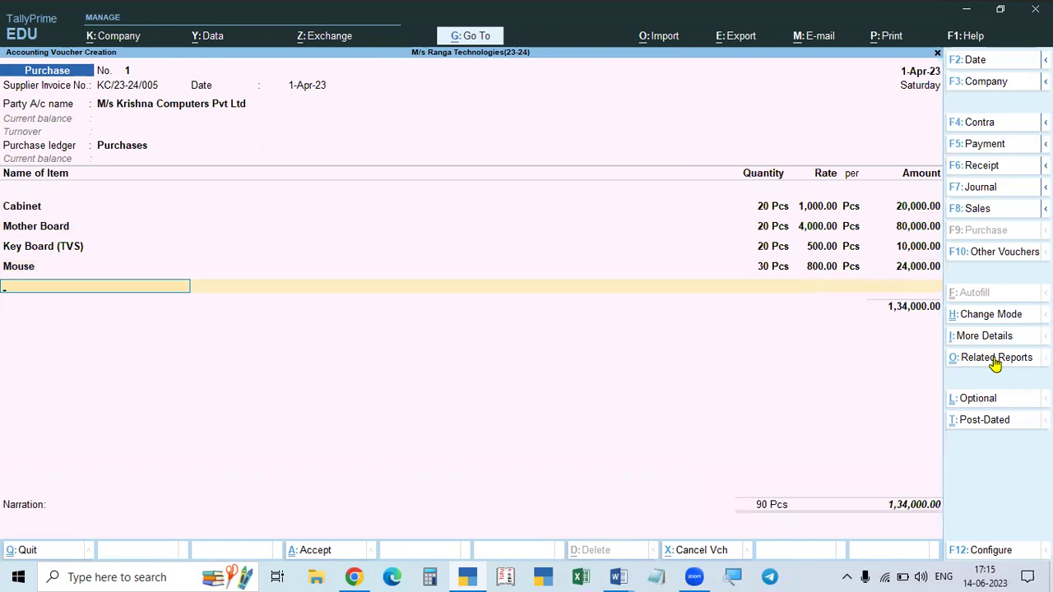
Add RAM (4GB) as the fifth item in the Purchase voucher with a quantity of 40 Pcs
text(R)
key(Return)
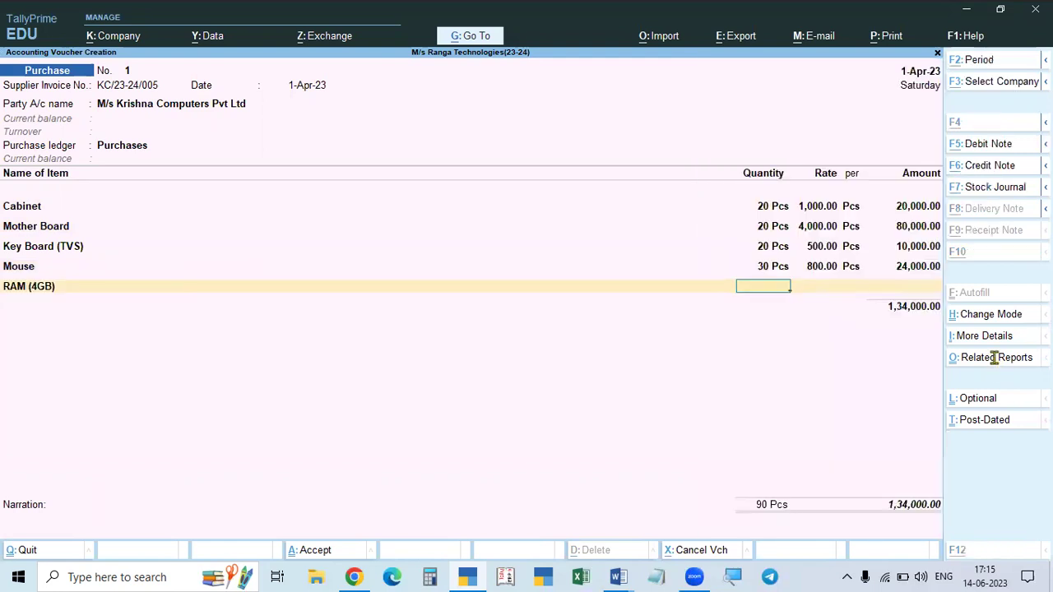
key(alt+Tab)
key(alt+Tab)
text(40)
key(Return)
Set the RAM (4GB) rate to 1,200 per piece, following the Word problem, and complete its line
key(alt+Tab)
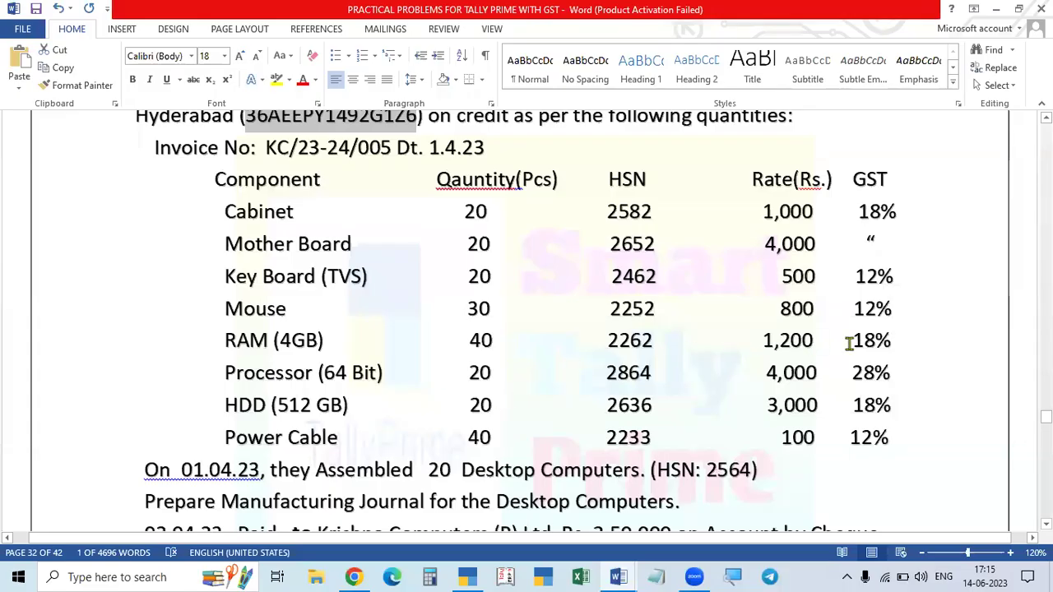
key(alt+Tab)
text(1200)
key(Return)
key(Return)
key(Return)
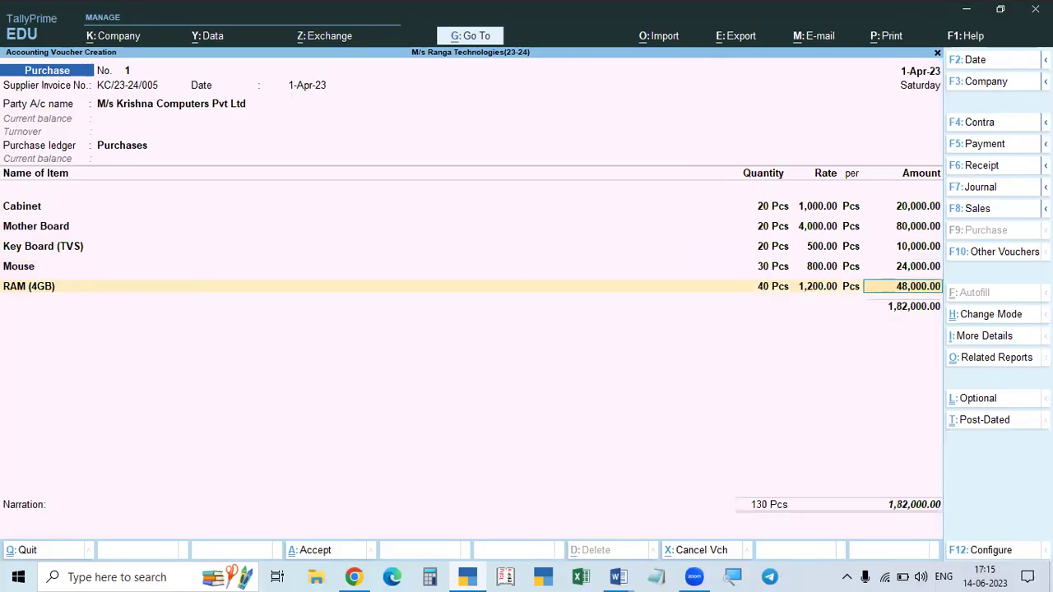
Add Processor (64-Bit) as the sixth item with a quantity of 20 Pcs, as listed in the Word problem
key(alt+Tab)
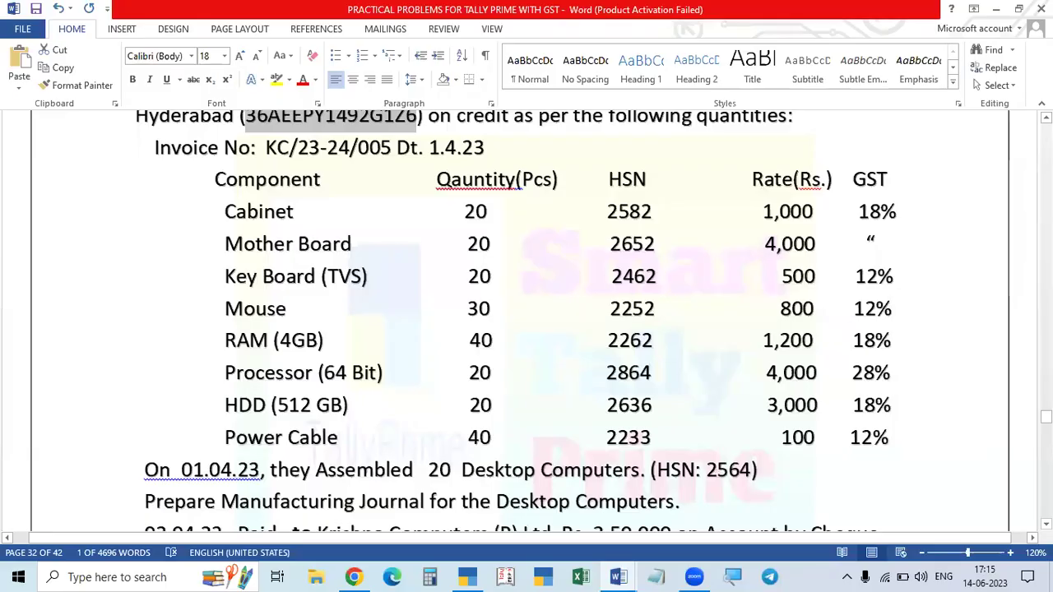
key(alt+Tab)
text(P)
key(Return)
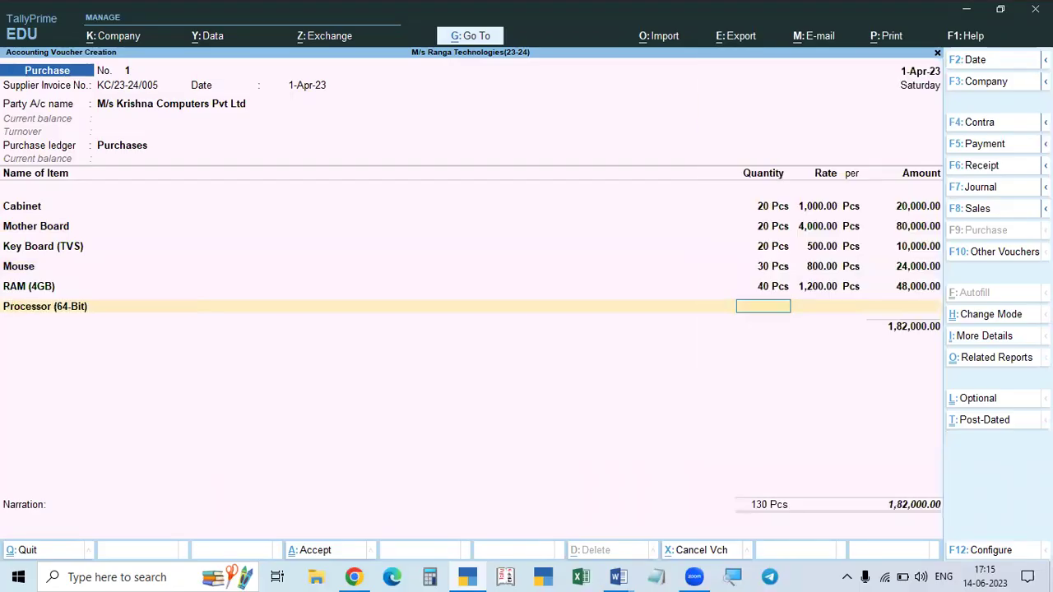
key(alt+Tab)
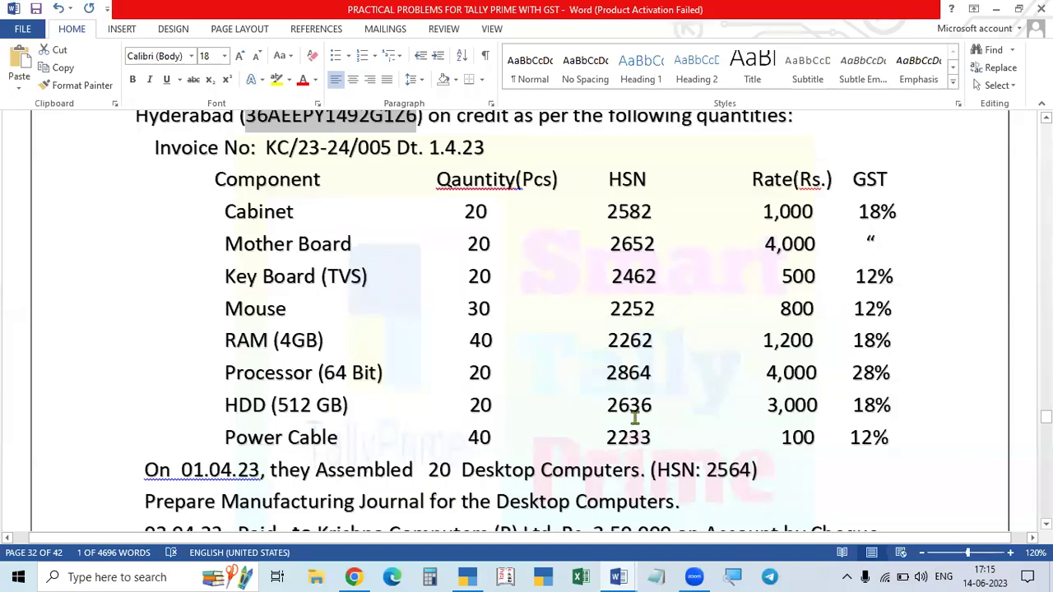
key(alt+Tab)
text(20)
key(Return)
Set the Processor (64-Bit) rate to 4,000 per piece and complete its line
key(alt+Tab)
key(alt+Tab)
text(4000)
key(Return)
key(Return)
key(Return)
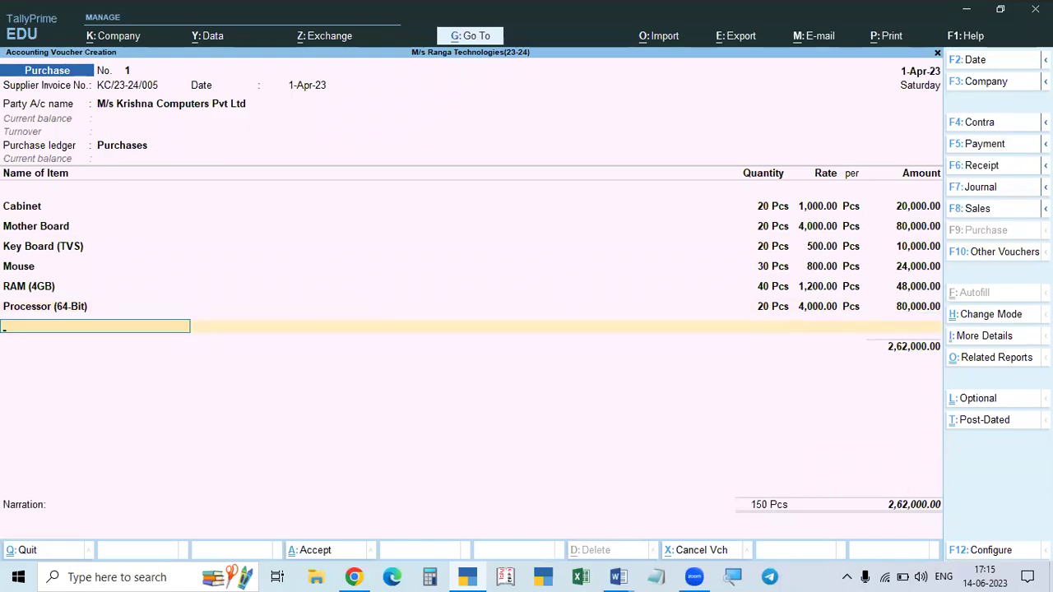
Add HDD (512 GB) as the seventh item with a quantity of 20 Pcs, following the Word problem
key(alt+Tab)
key(alt+Tab)
text(H)
key(Return)
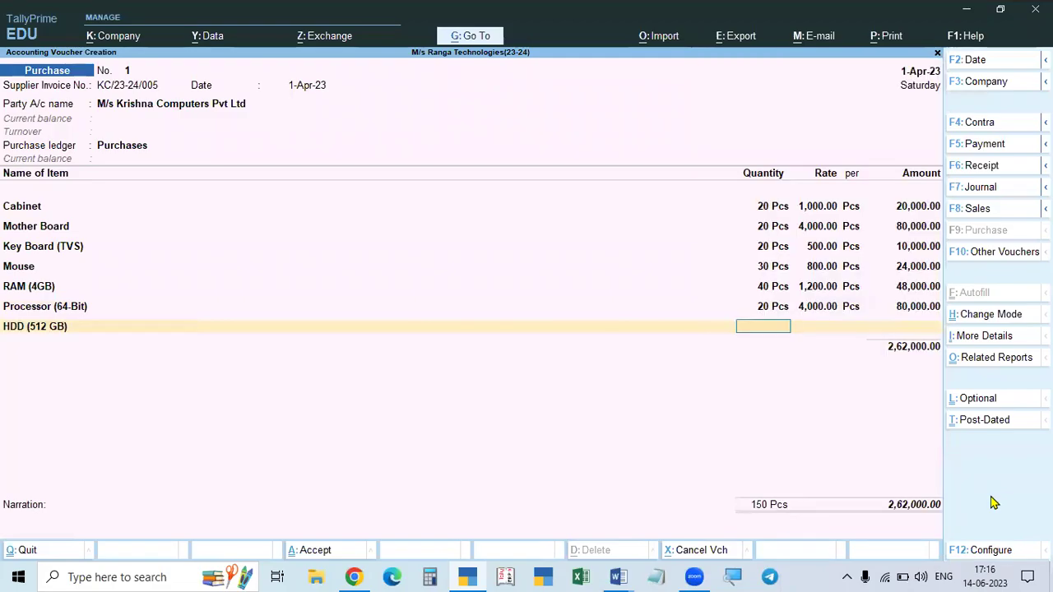
key(alt+Tab)
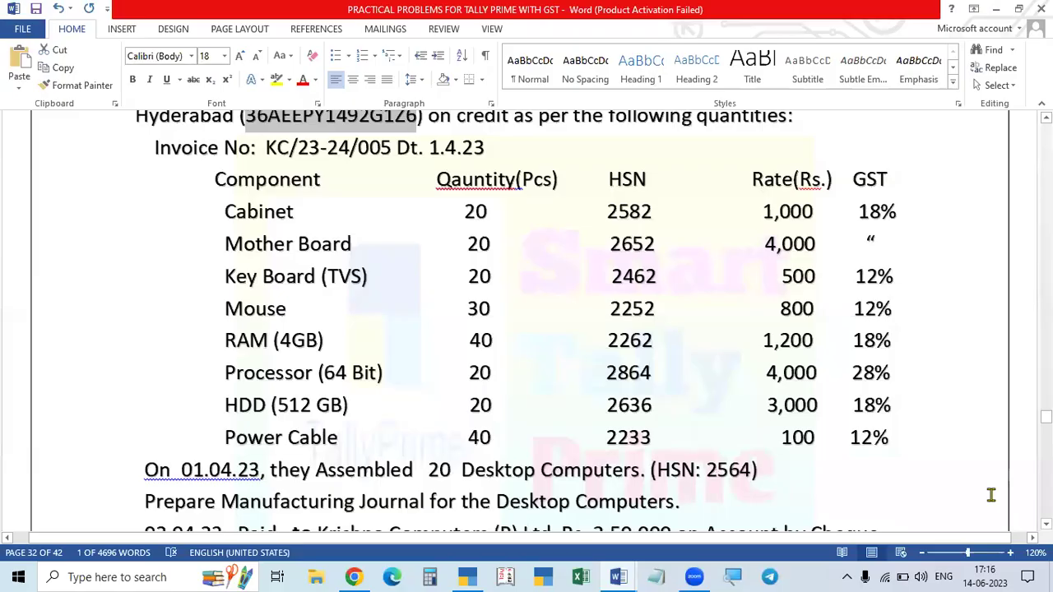
key(alt+Tab)
text(20)
key(Return)
Set the HDD (512 GB) rate to 3,000 per piece and complete its line
key(alt+Tab)
key(alt+Tab)
text(3,00)
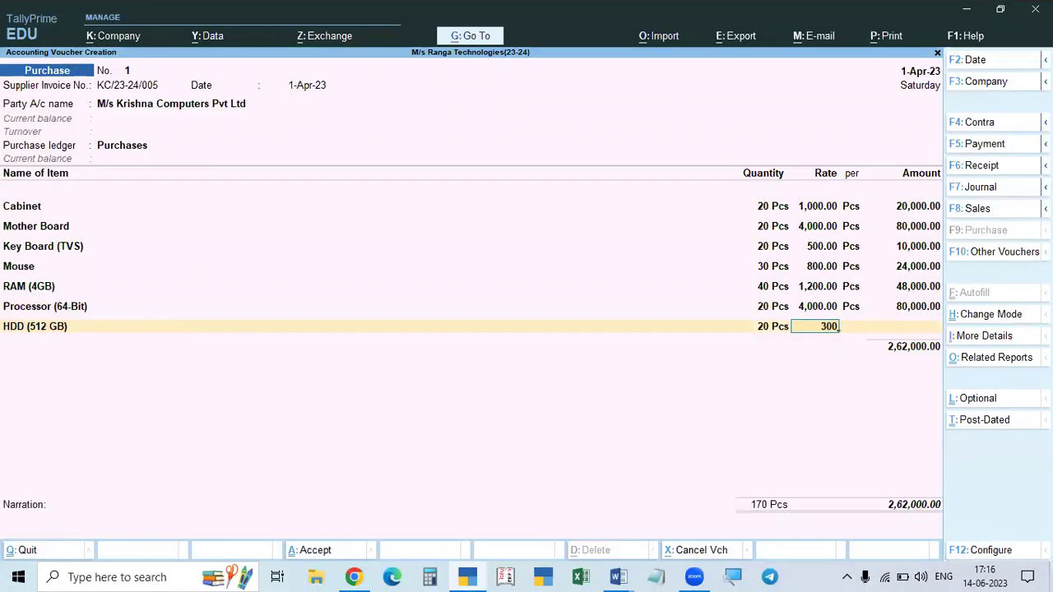
text(0)
key(Return)
key(Return)
key(Return)
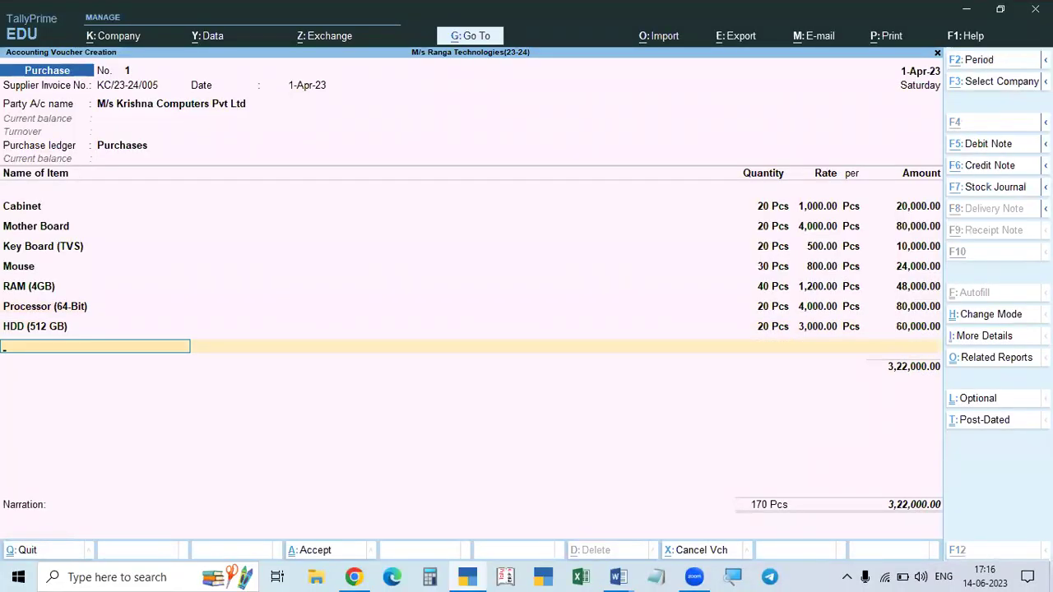
Add the existing Sata Cable stock item as the eighth item, standing in for the Word problem's Power Cable
key(alt+Tab)
key(alt+Tab)
text(P)
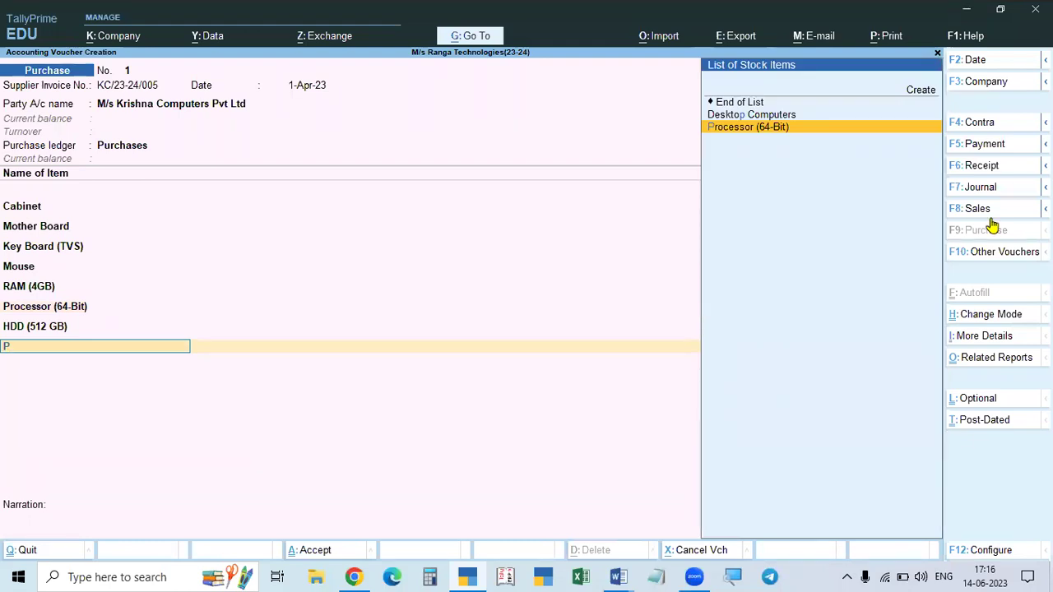
key(BackSpace)
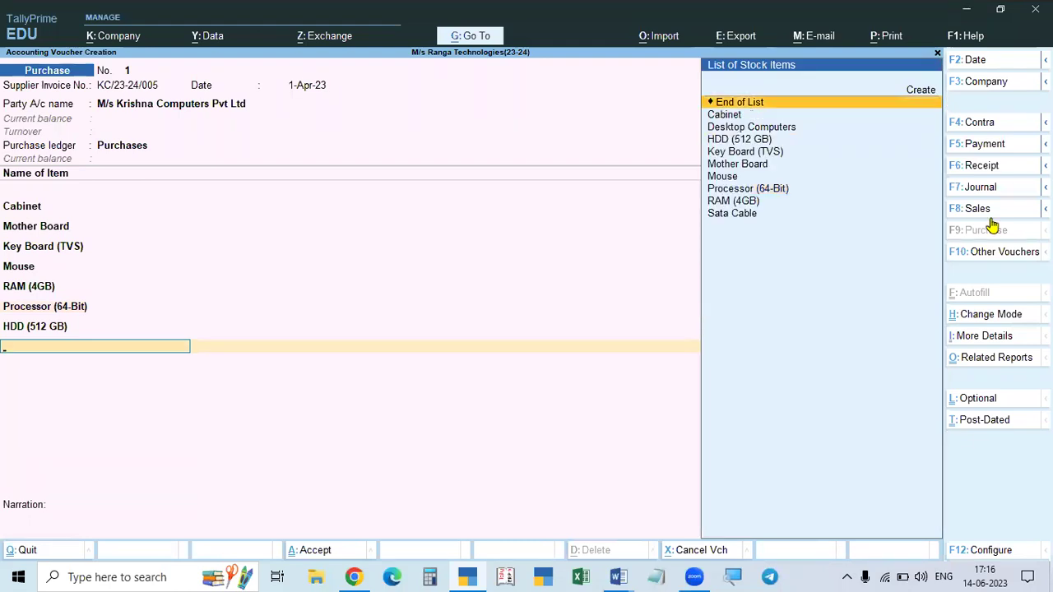
key(Down)
key(Down)
key(Down)
key(Down)
key(Down)
key(Down)
key(Down)
key(Down)
key(Down)
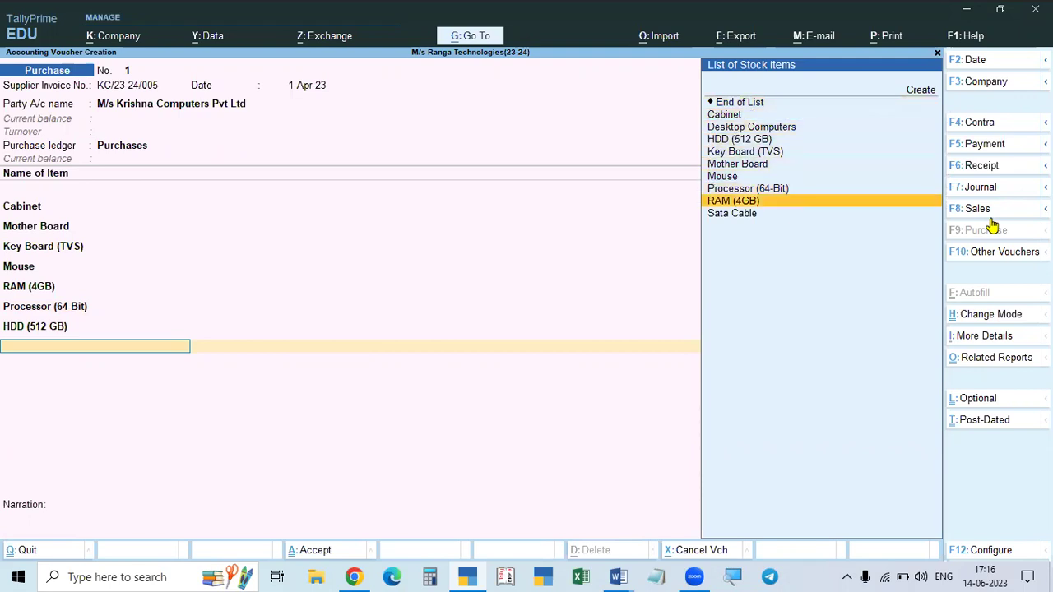
key(Return)
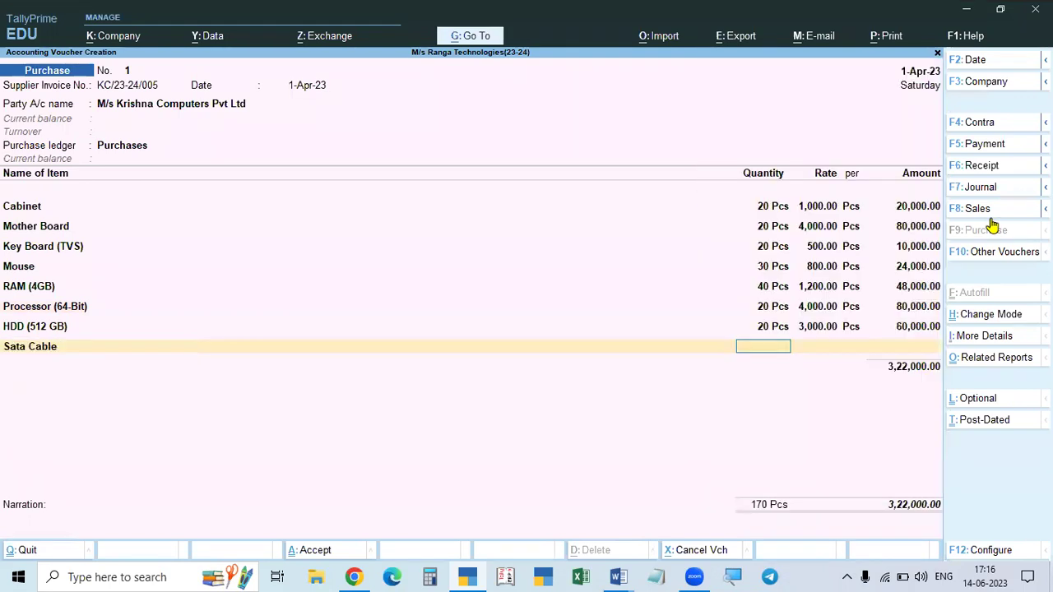
Enter 40 Pcs at a rate of 100 for Sata Cable, following the cable line in the Word problem
key(alt+Tab)
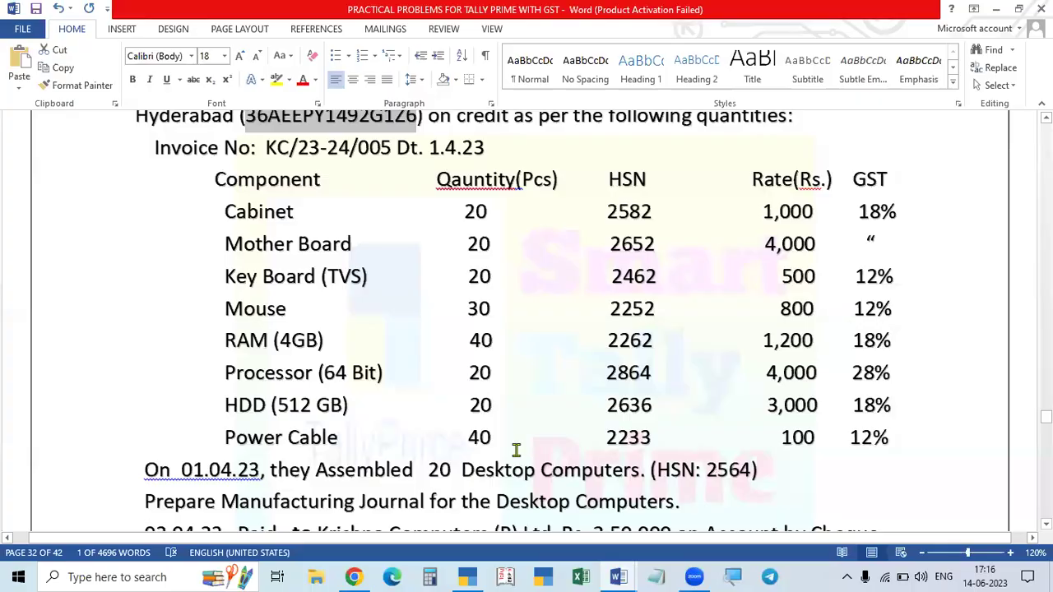
key(alt+Tab)
key(Return)
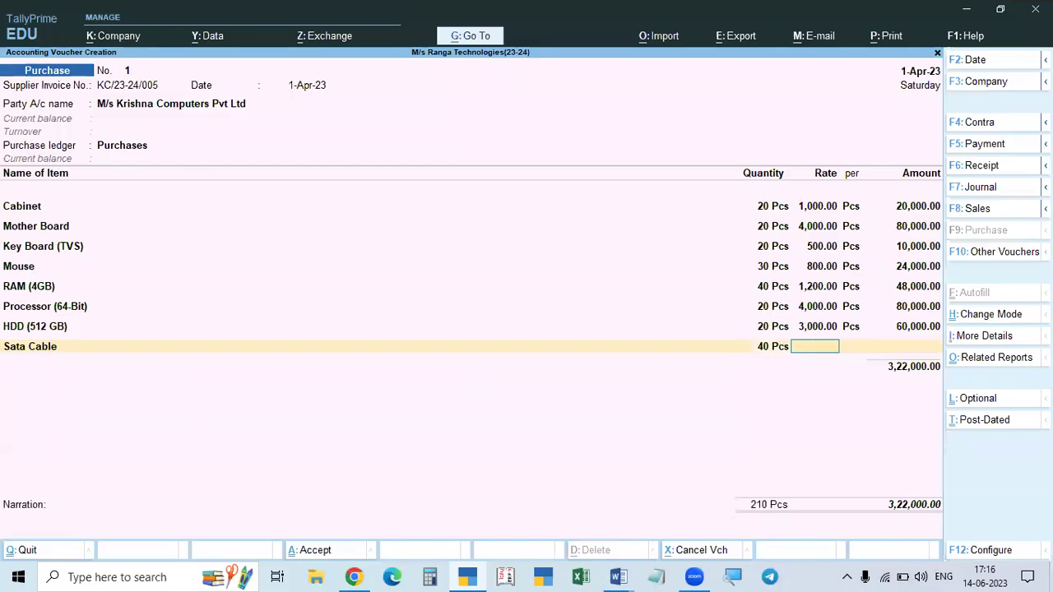
key(alt+Tab)
key(alt+Tab)
text(100)
key(Return)
key(Return)
key(Return)
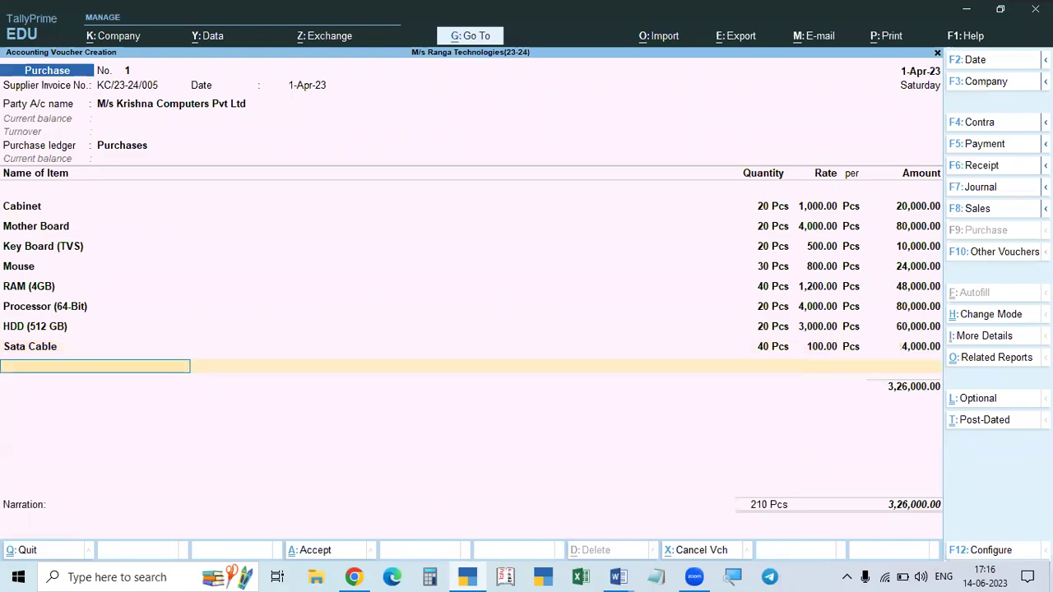
Compare the entered items with the Word problem's component list and end the voucher's item list
key(alt+Tab)
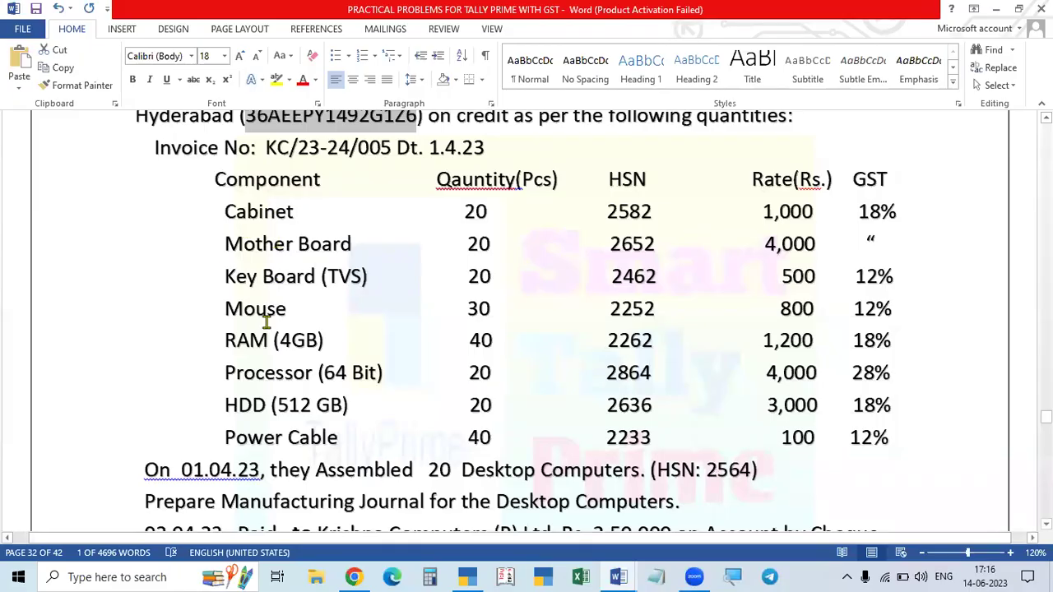
key(alt+Tab)
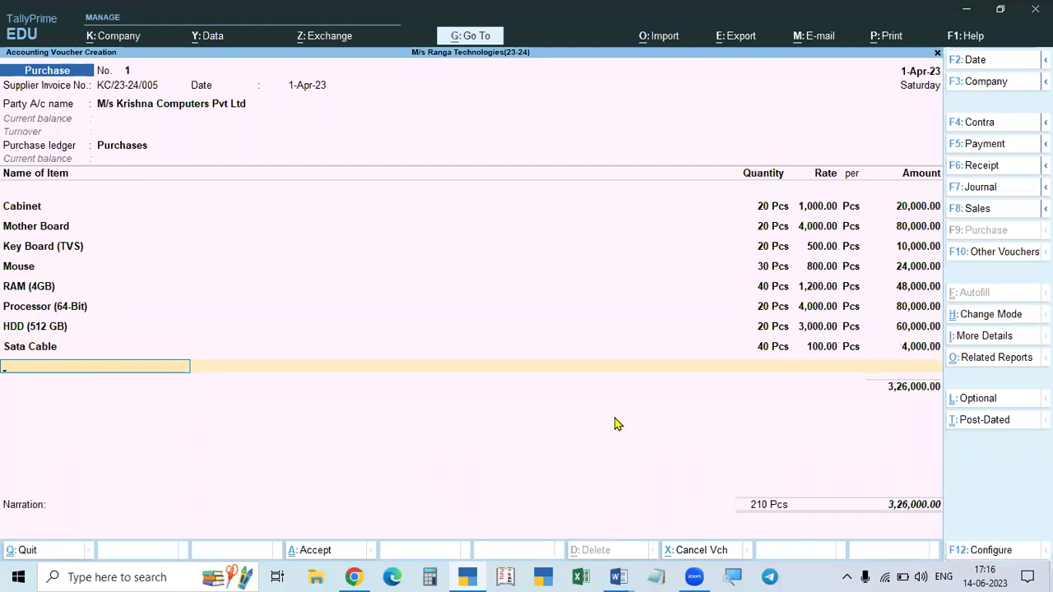
key(Return)
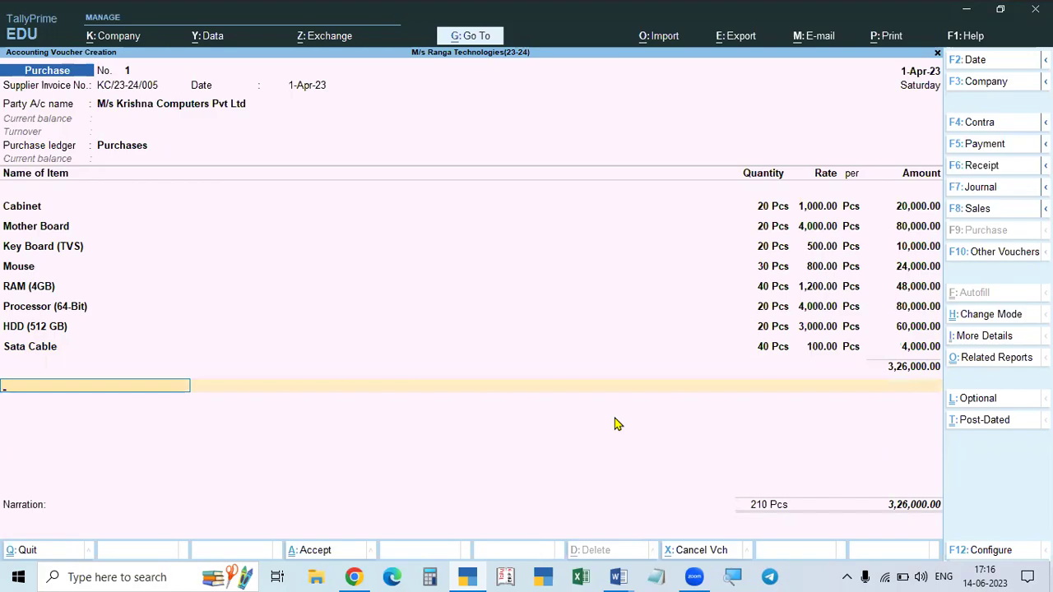
Check the supplier's details in the Word problem and add the Cgst ledger with its calculated amount below the items
key(alt+Tab)
scroll(439, 341, up, 5)
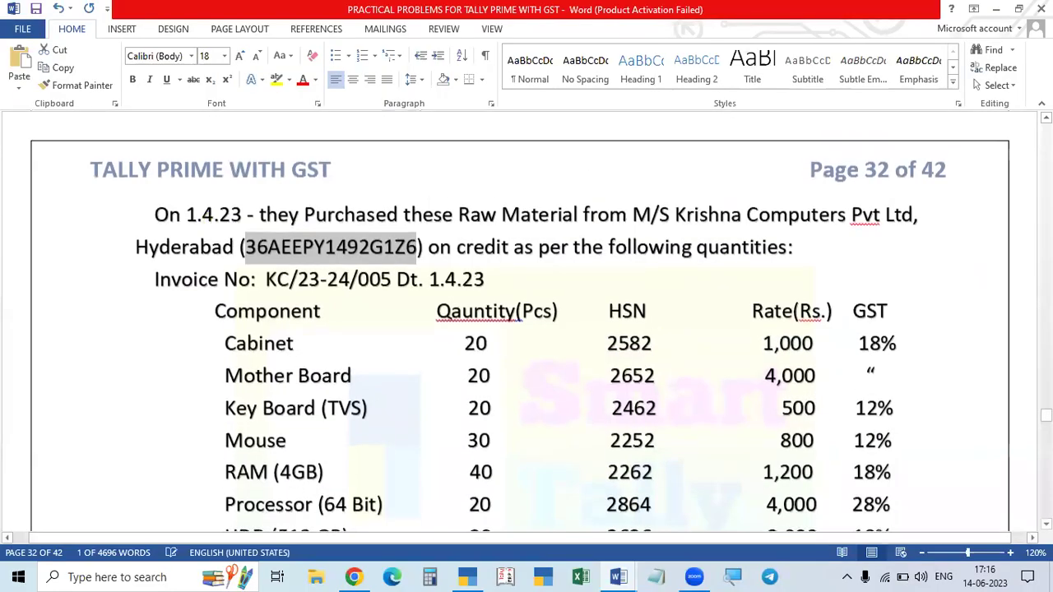
key(alt+Tab)
text(H)
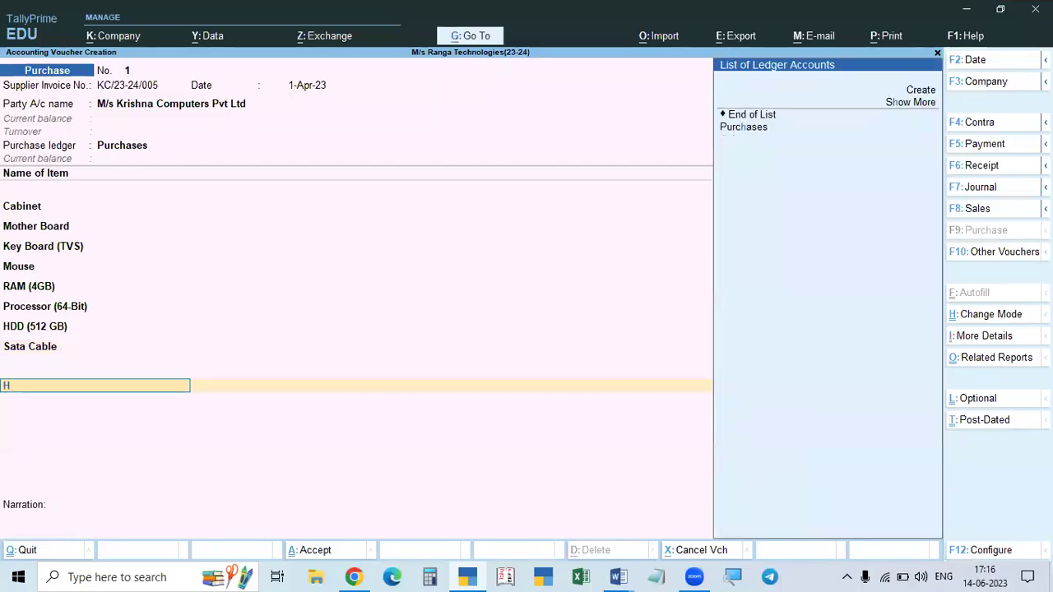
key(BackSpace)
key(Down)
key(Return)
key(Return)
key(Return)
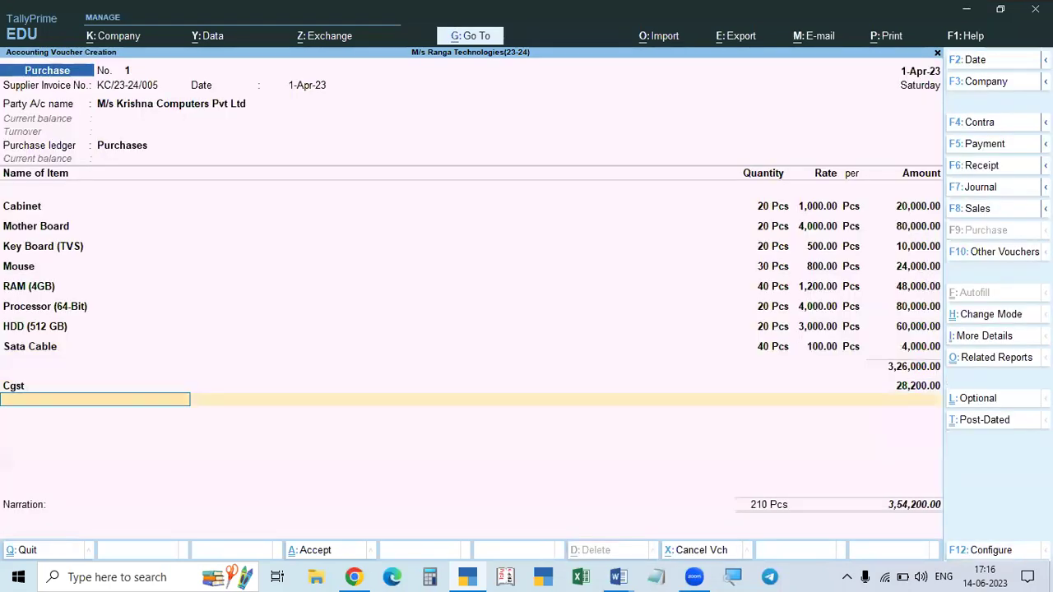
Add the Sgst ledger with its calculated amount and finish the voucher's ledger list
text(Sg)
key(Return)
key(Return)
key(Return)
key(Return)
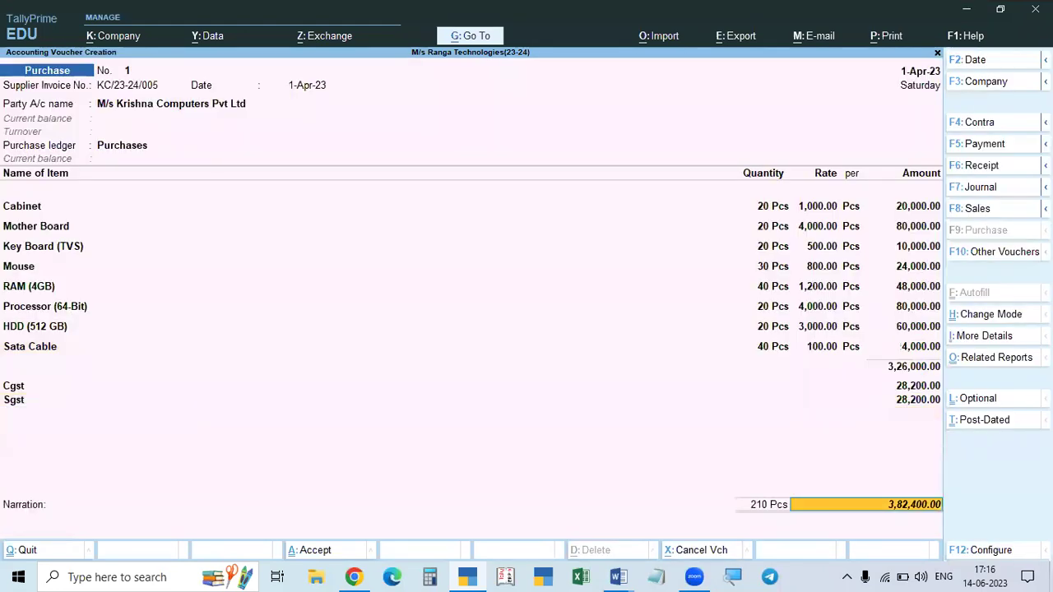
Accept the remaining voucher details, leave the narration blank and save the Purchase voucher
key(Return)
key(Return)
key(Return)
key(Return)
key(Return)
key(Return)
key(Return)
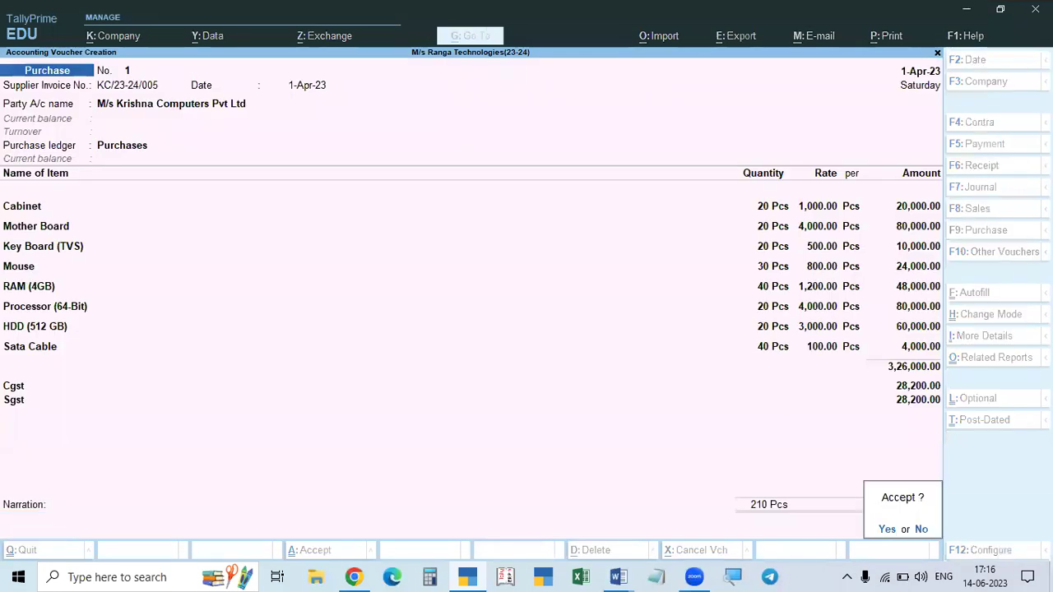
key(Return)
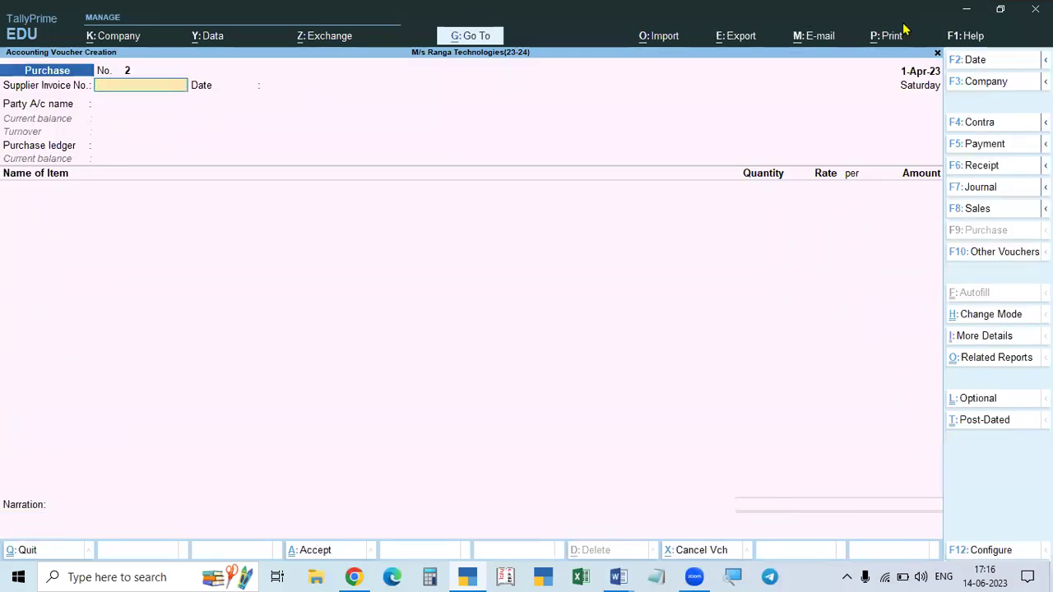
Abandon the new unsaved Purchase voucher and return to the Gateway of Tally
key(Escape)
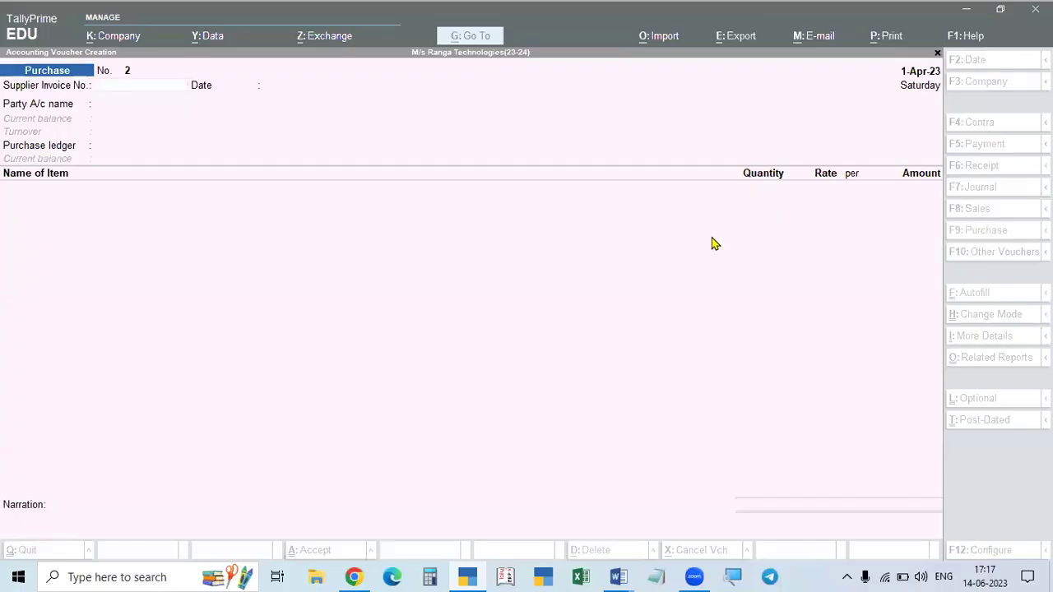
key(Return)
key(Return)
key(Return)
key(Return)
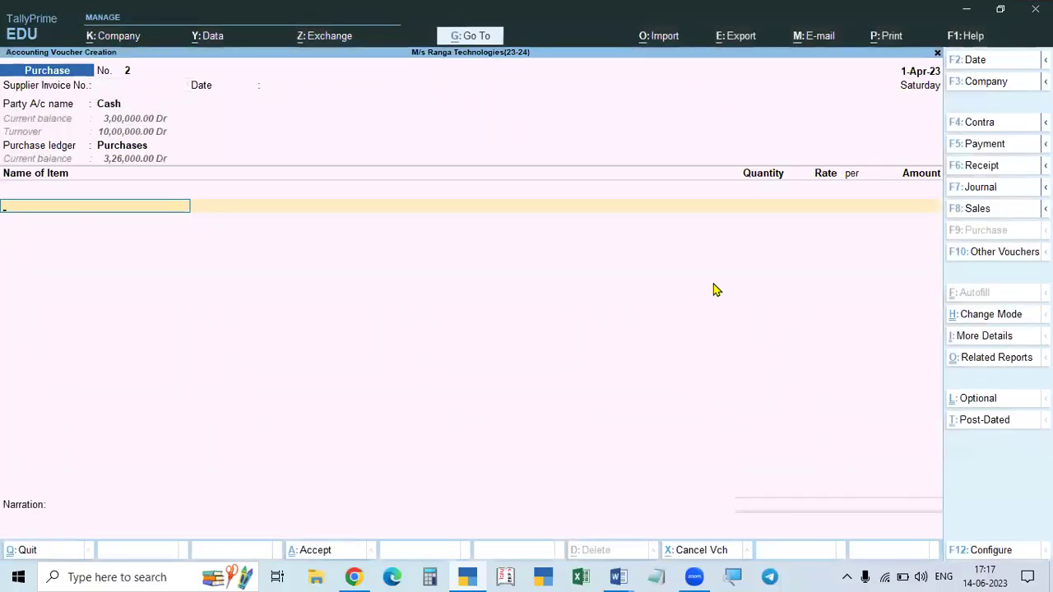
key(Escape)
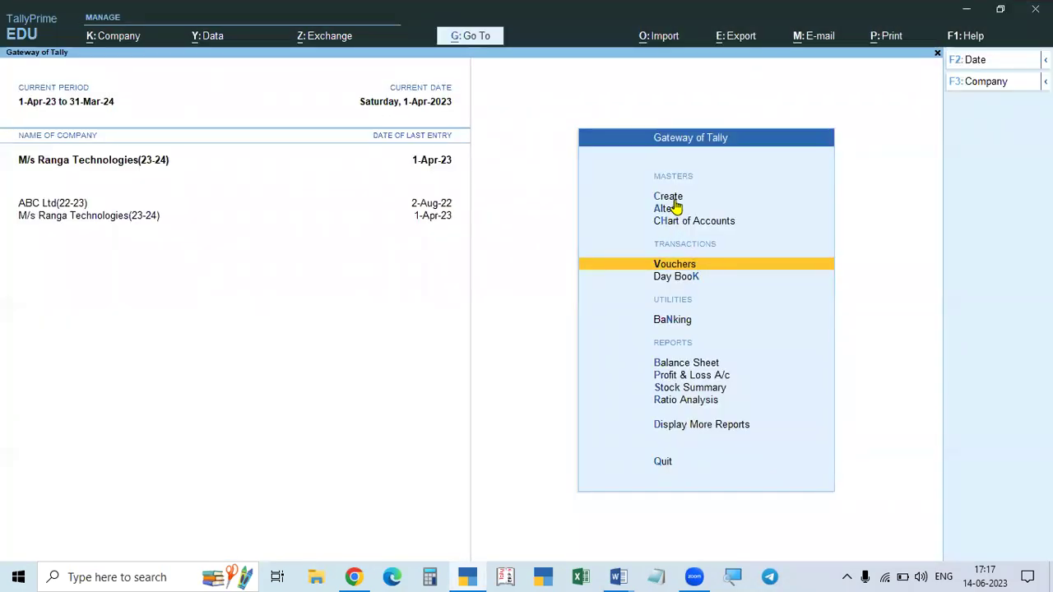
Open a blank stock item creation form from the inventory masters
click(674, 201)
key(Down)
key(Down)
key(Down)
key(Down)
key(Down)
key(Down)
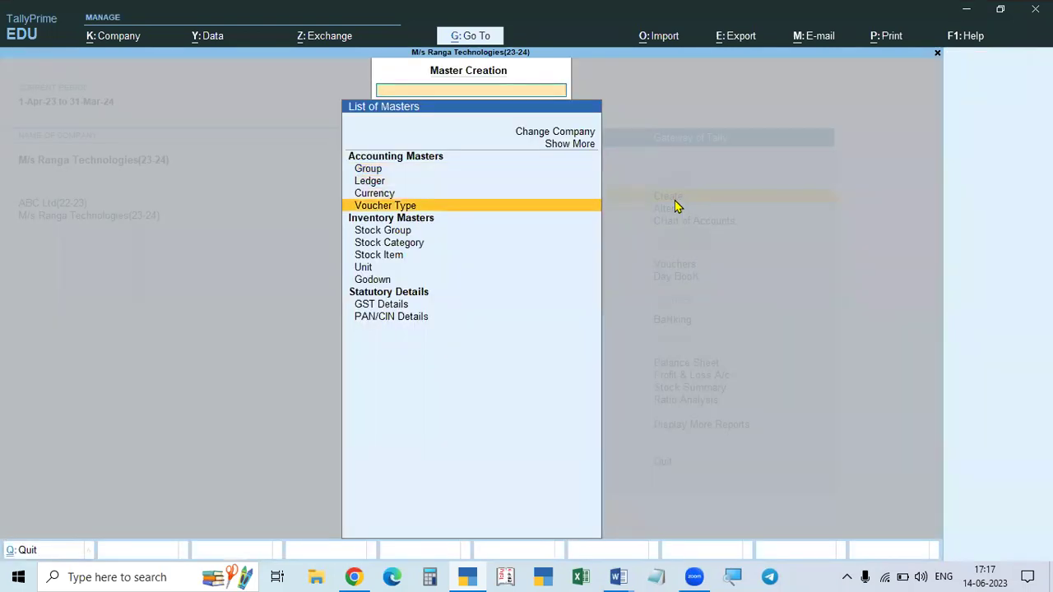
key(Return)
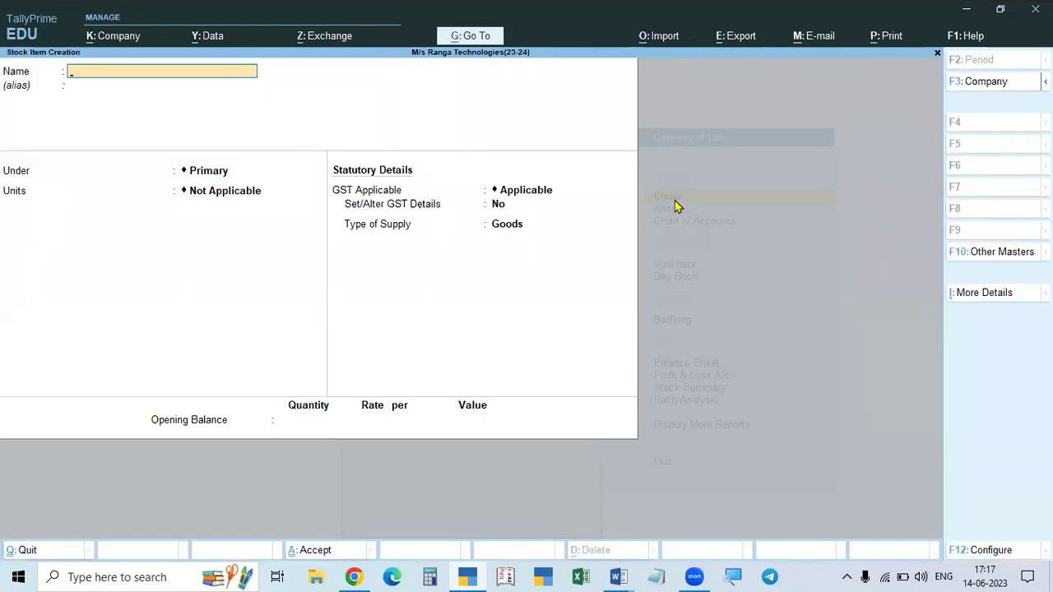
key(F3)
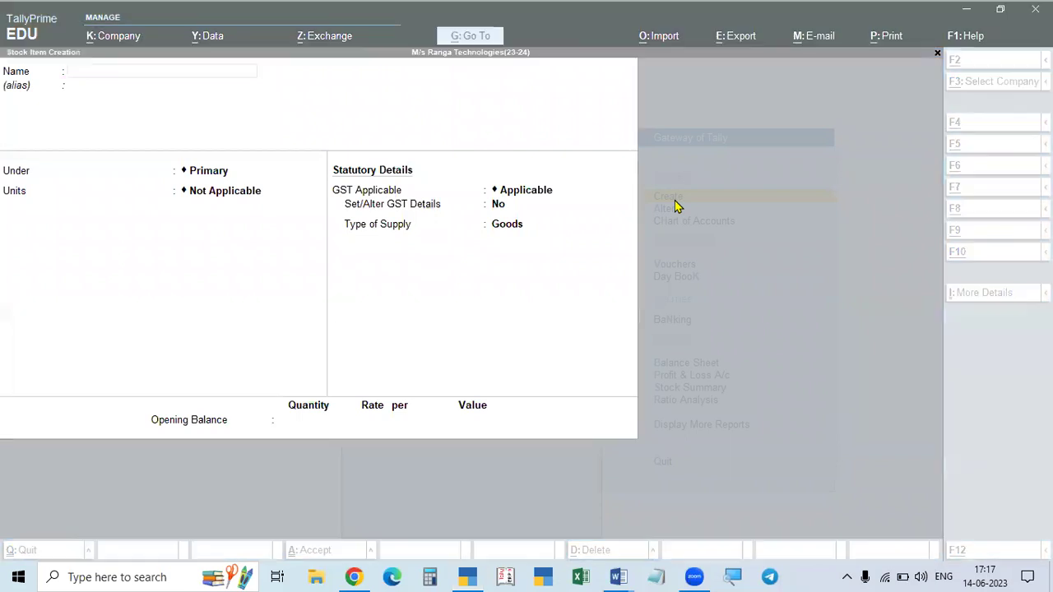
Check the assembled product in the Word problem document, return to TallyPrime and name the new stock item Desktop Computer without an alias
key(alt+Tab)
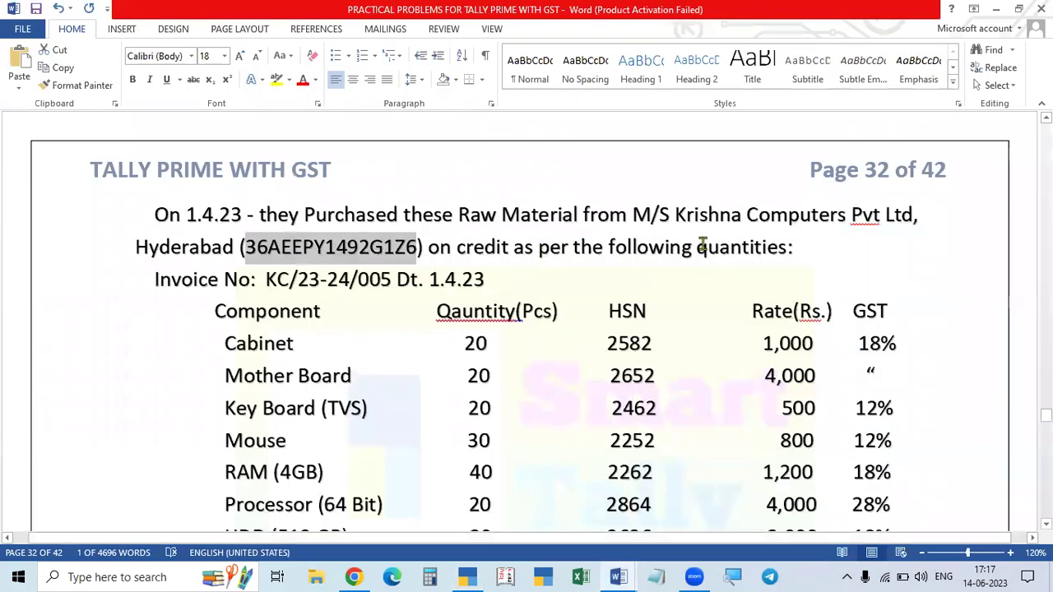
scroll(409, 326, down, 5)
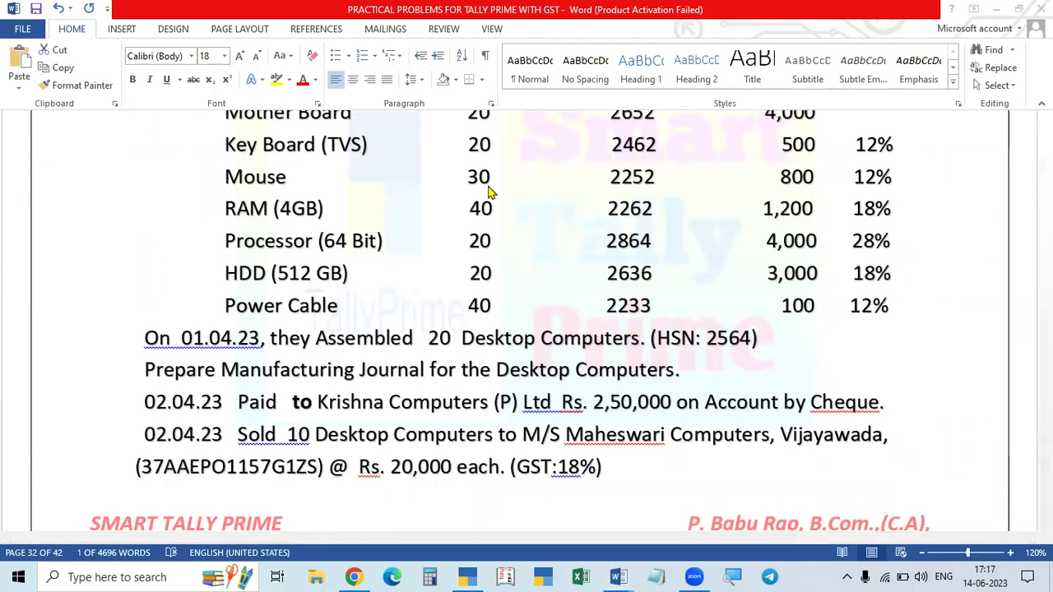
key(alt+Tab)
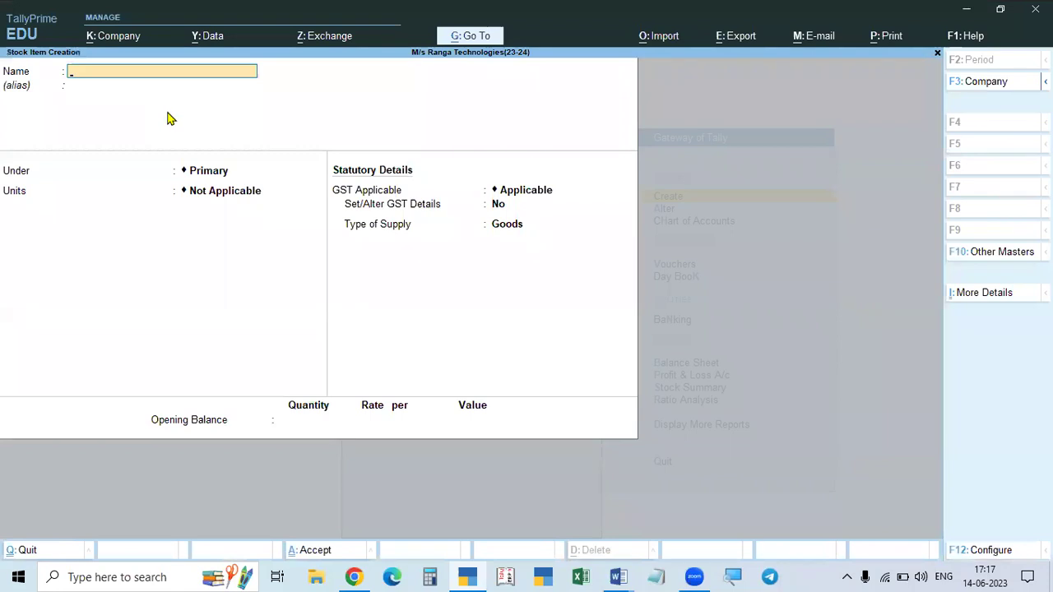
text(Desktop Comp[Uter)
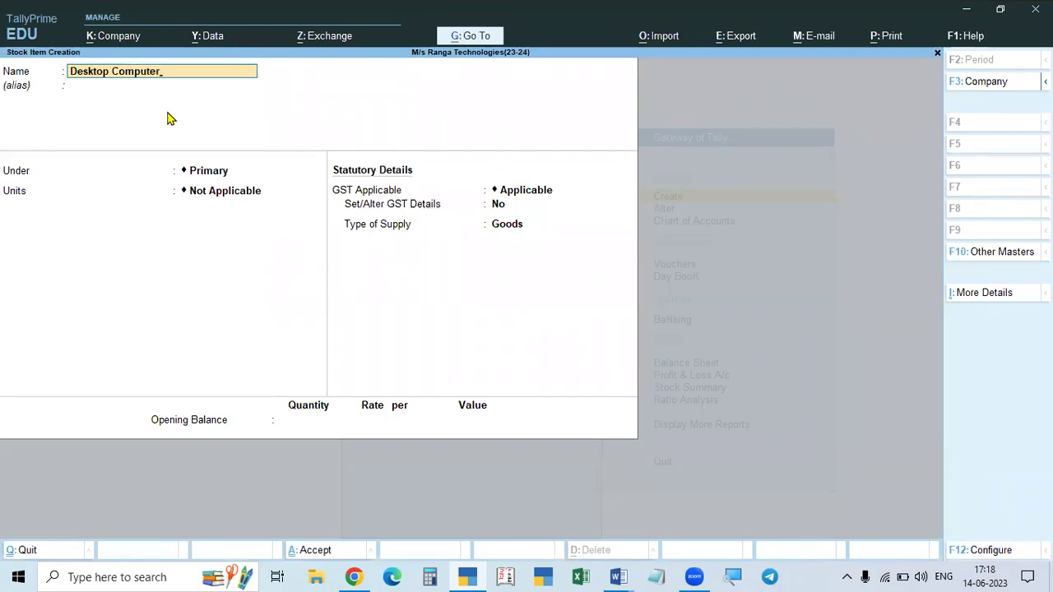
key(Return)
key(Return)
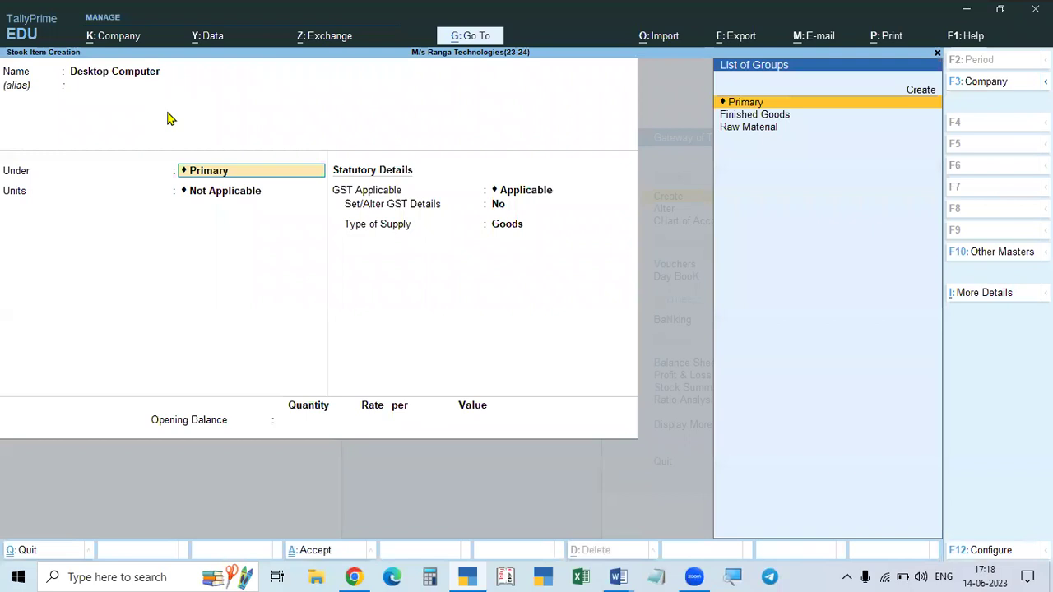
Place the Desktop Computer item under Finished Goods with Pcs as its unit
key(Down)
key(Return)
key(Down)
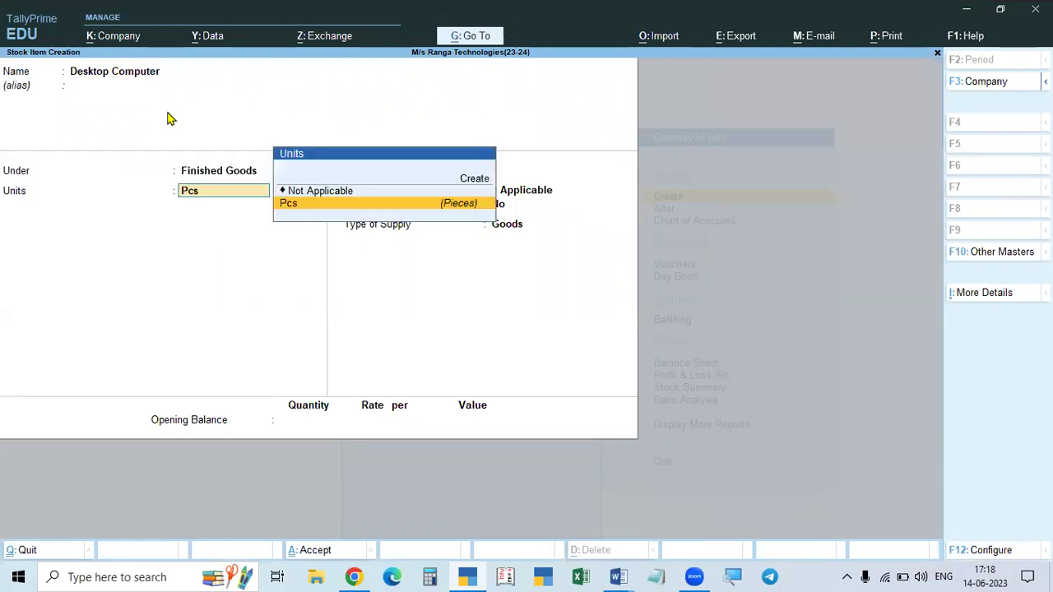
key(Return)
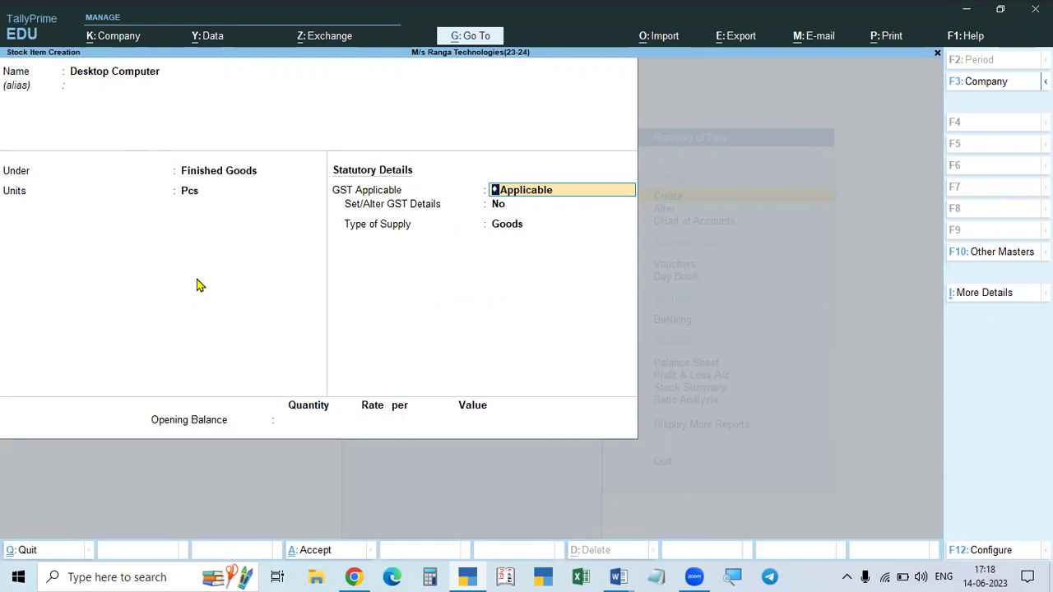
Enable the components list (Bill of Materials) option in the stock item configuration and accept it
key(BackSpace)
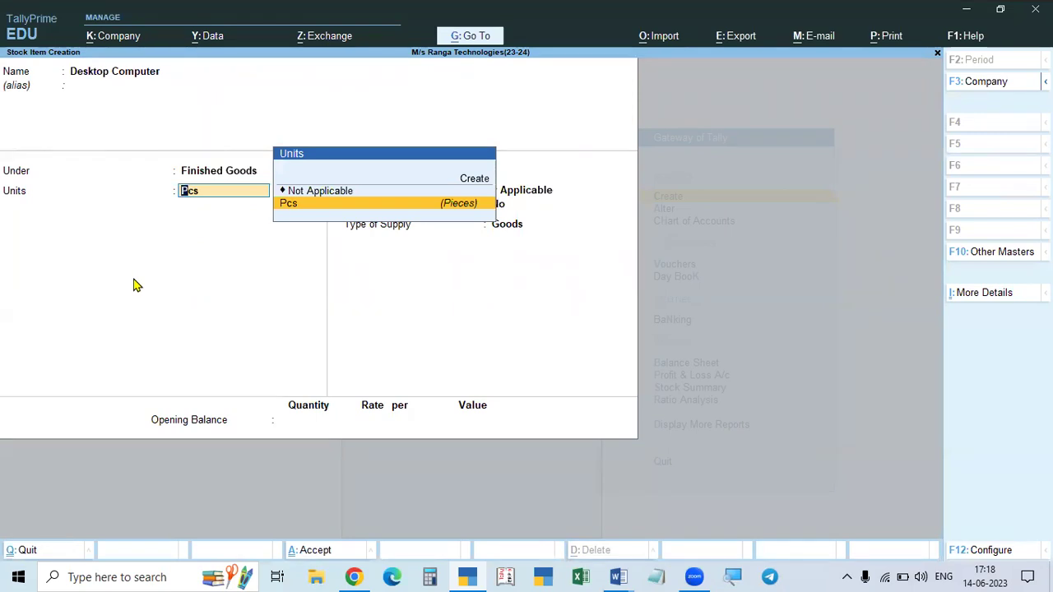
key(F12)
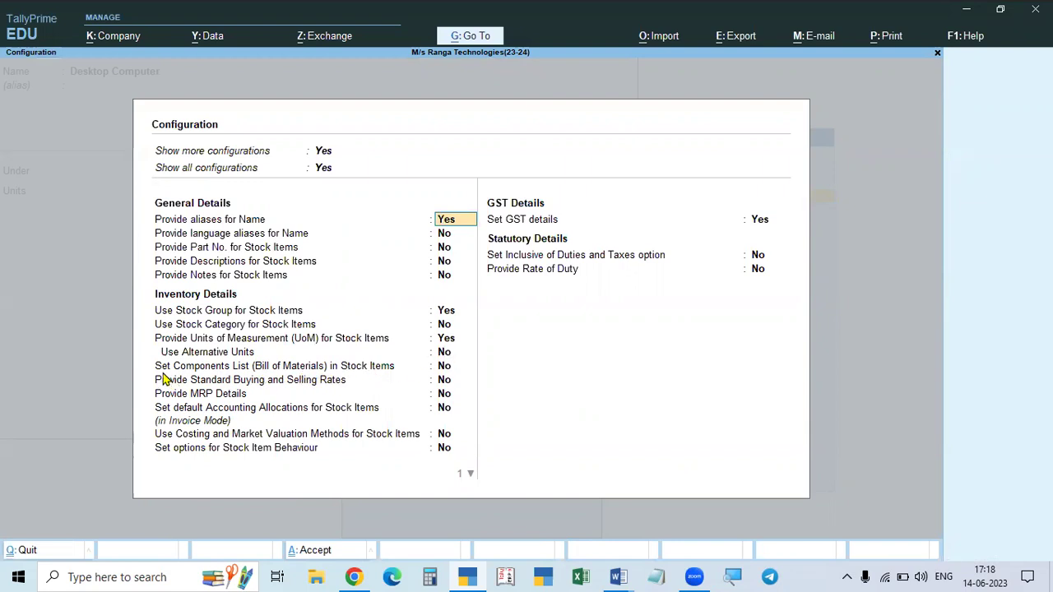
click(444, 374)
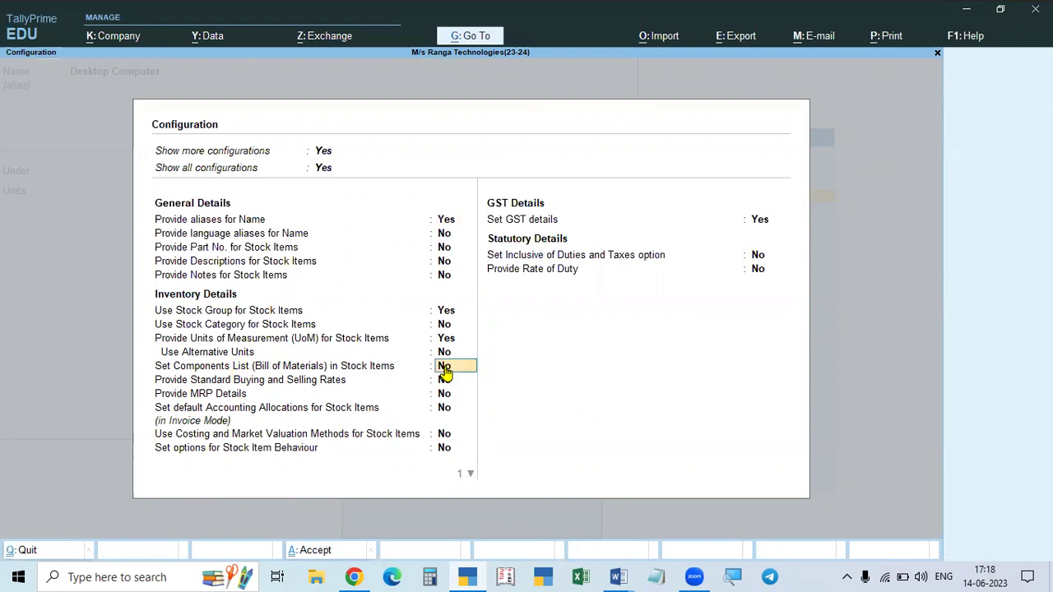
text(y)
key(Return)
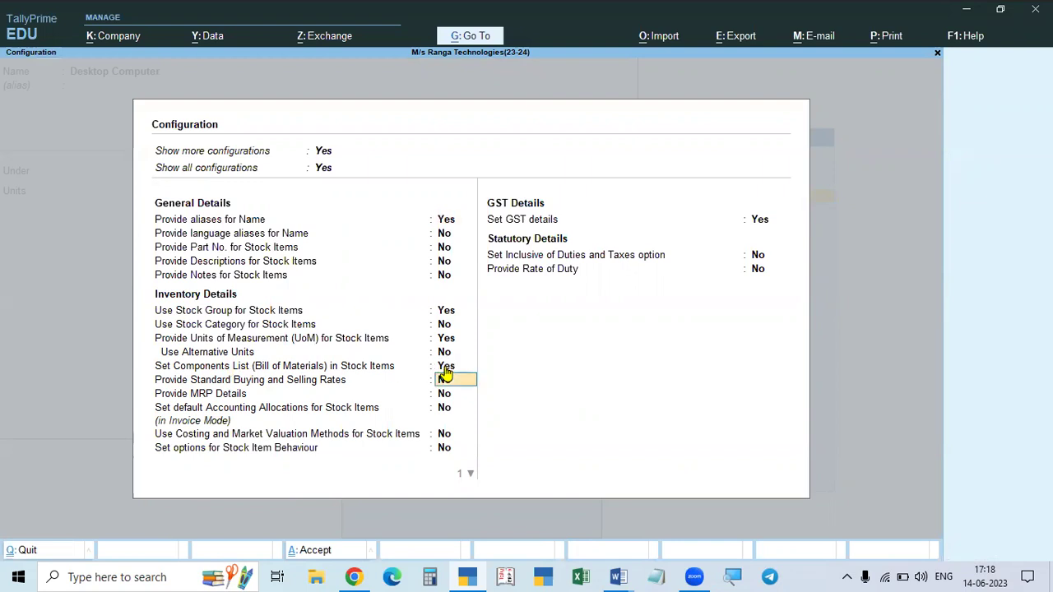
key(ctrl+a)
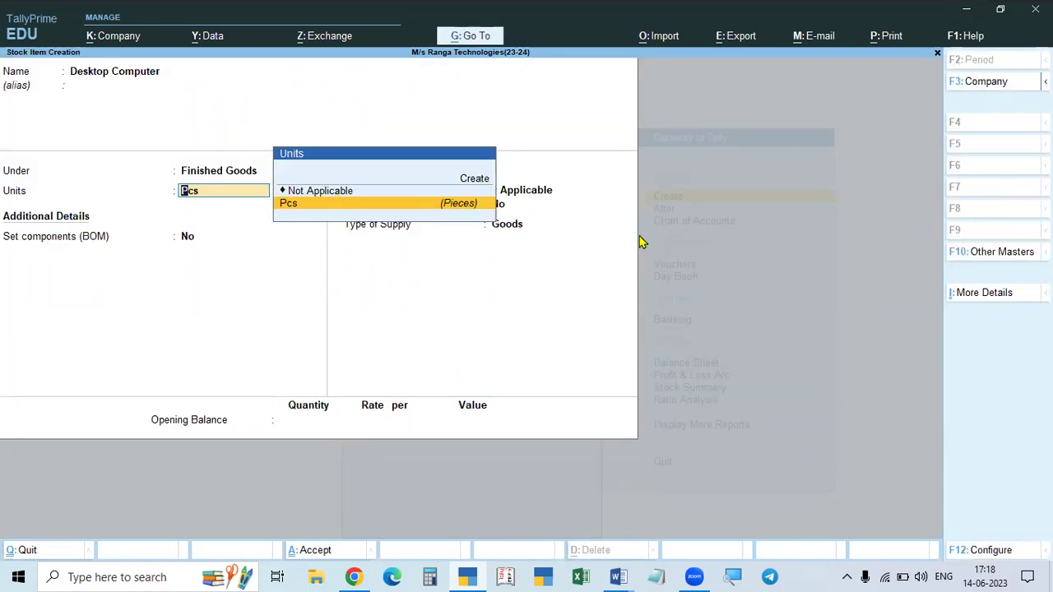
Turn on component setting for the item and create a BOM named Desktop Computer with a unit of manufacture of 1 Pcs
key(Return)
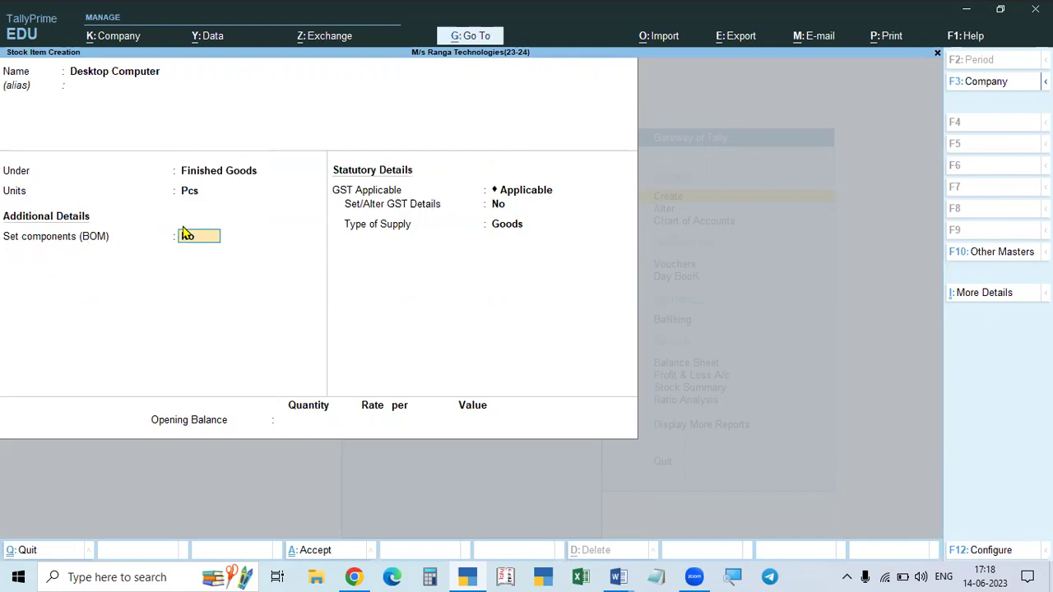
text(y)
key(Return)
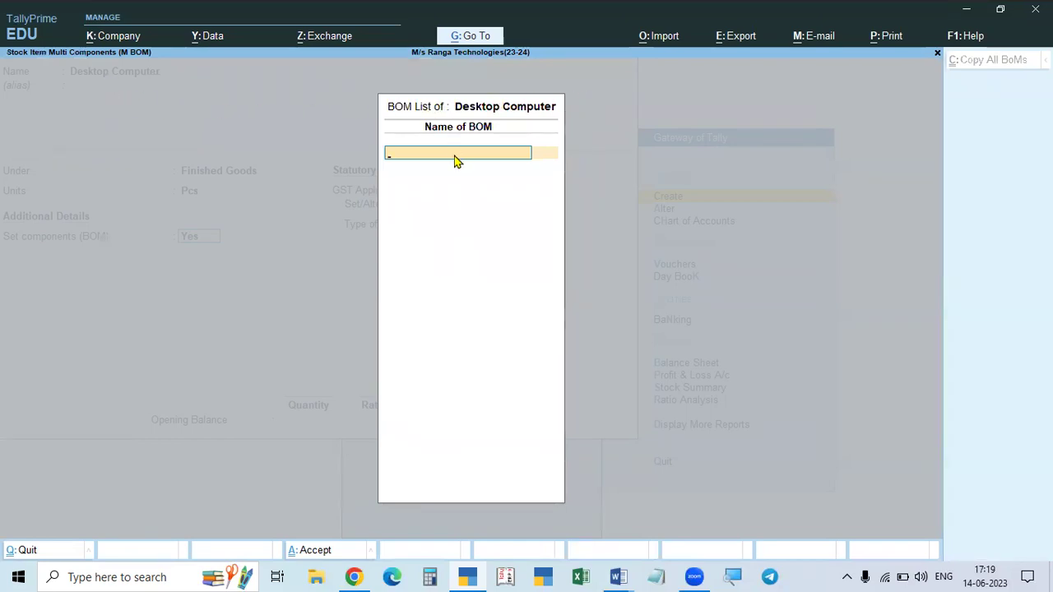
text(Desktop Computer)
key(Return)
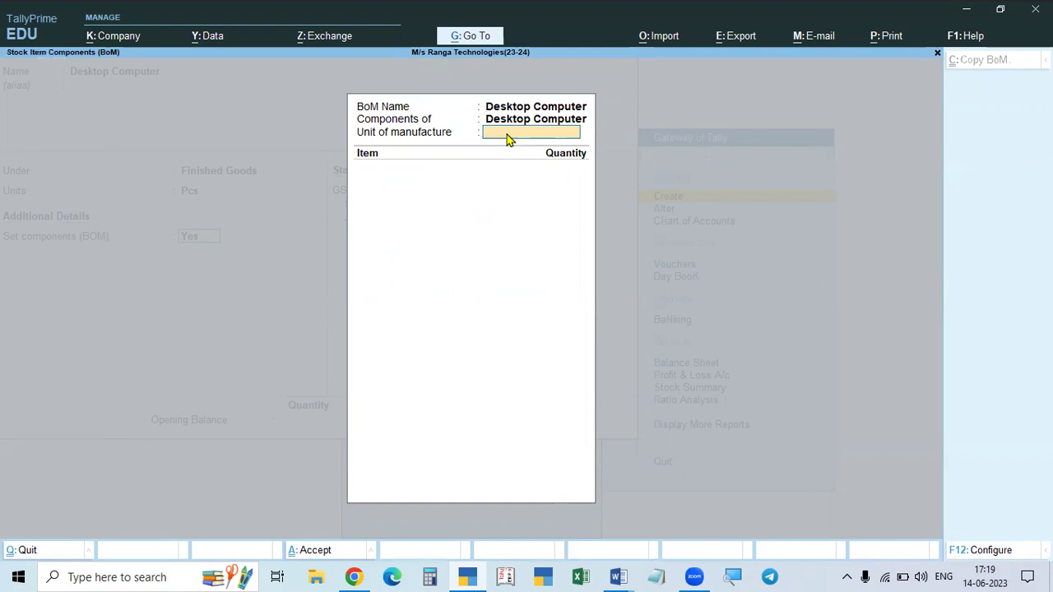
text(1)
key(Return)
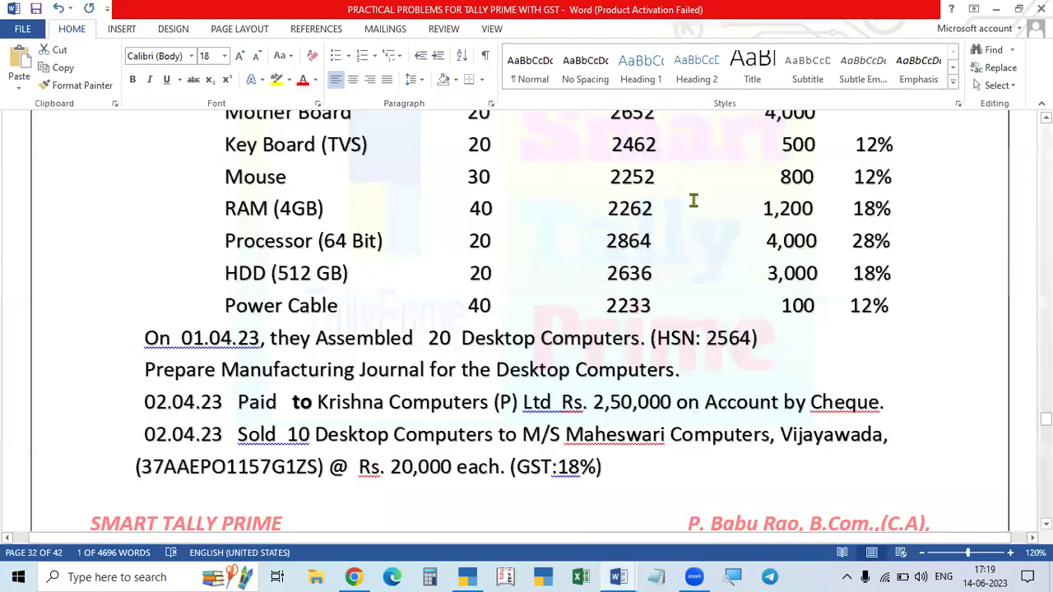
Consult the component list in the Word problem document, then add Cabinet with a quantity of 1 Pcs to the BOM
scroll(683, 257, down, 2)
scroll(682, 257, up, 10)
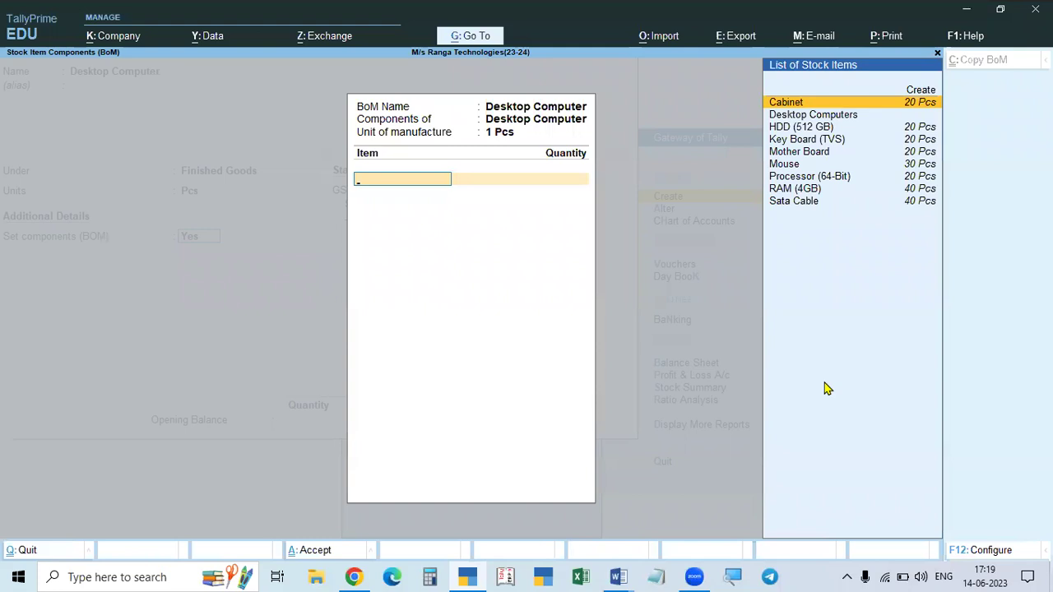
key(Return)
text(1 Pcs.)
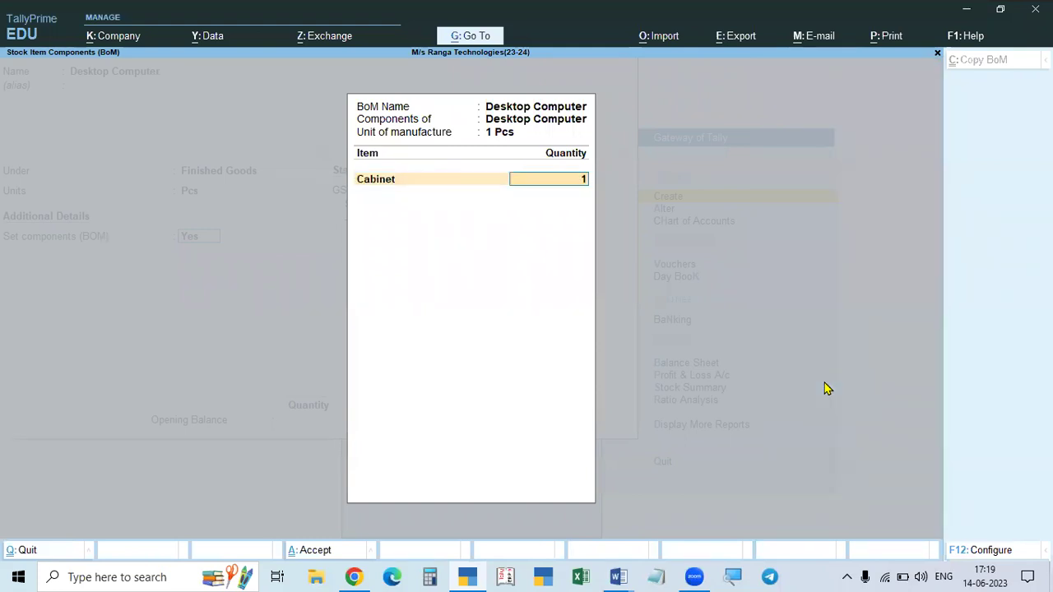
key(Return)
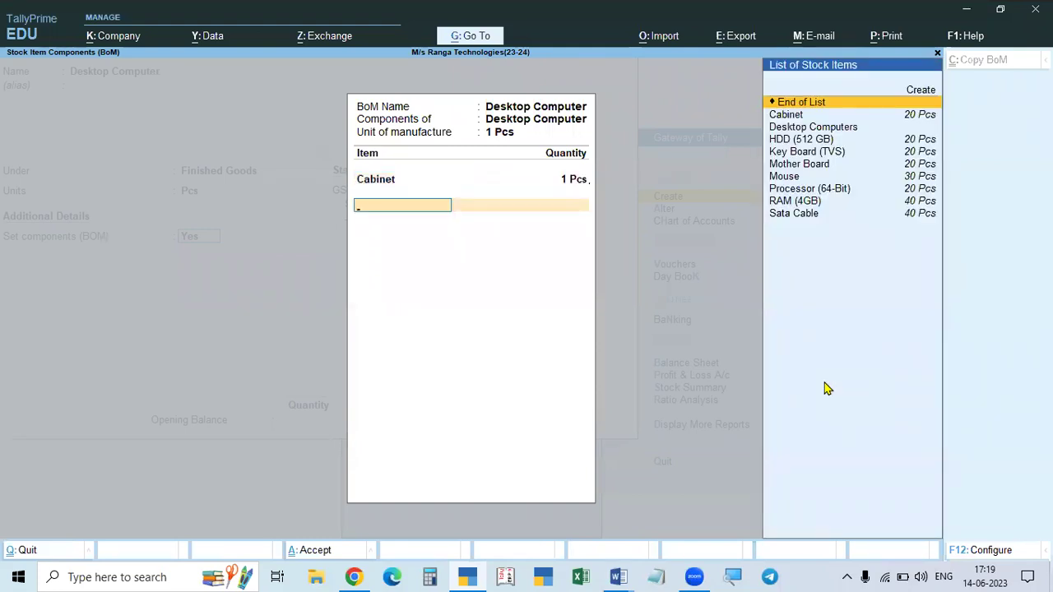
Add HDD (512 GB) with a quantity of 1 Pcs to the BOM
key(Down)
key(Down)
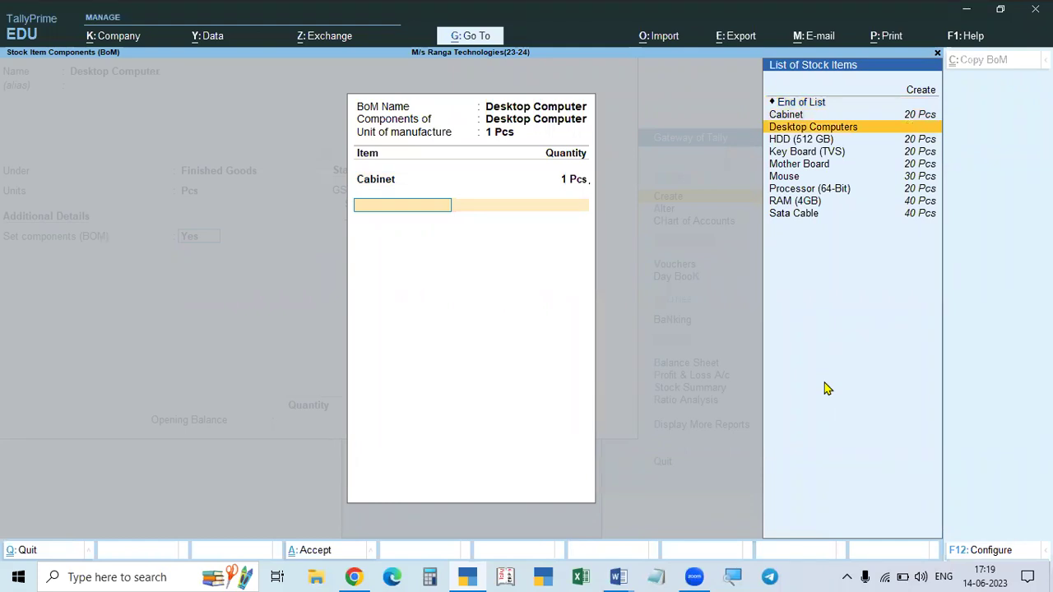
key(Down)
key(Return)
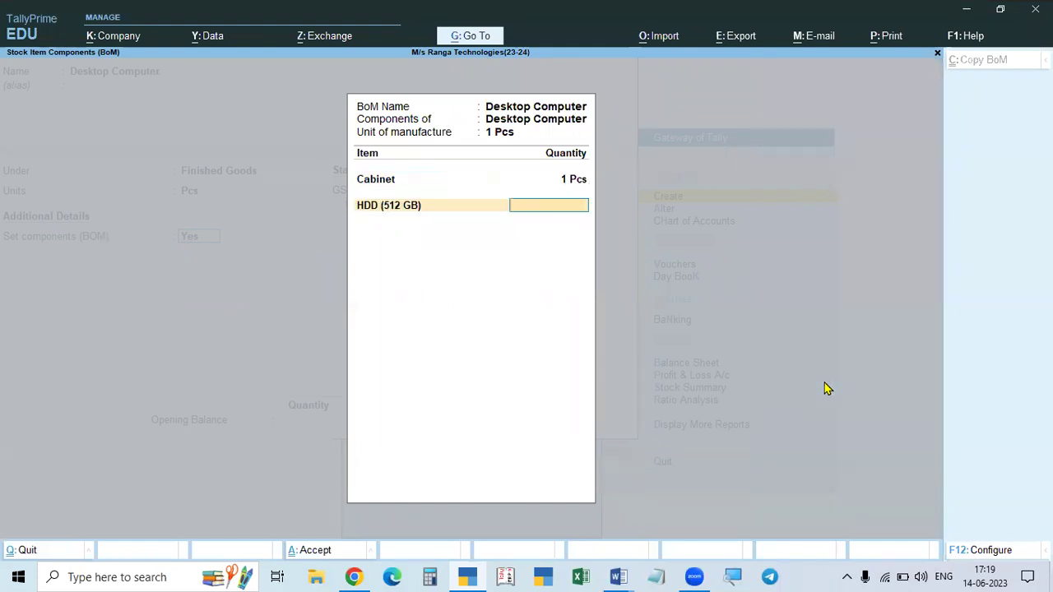
text(1)
key(Return)
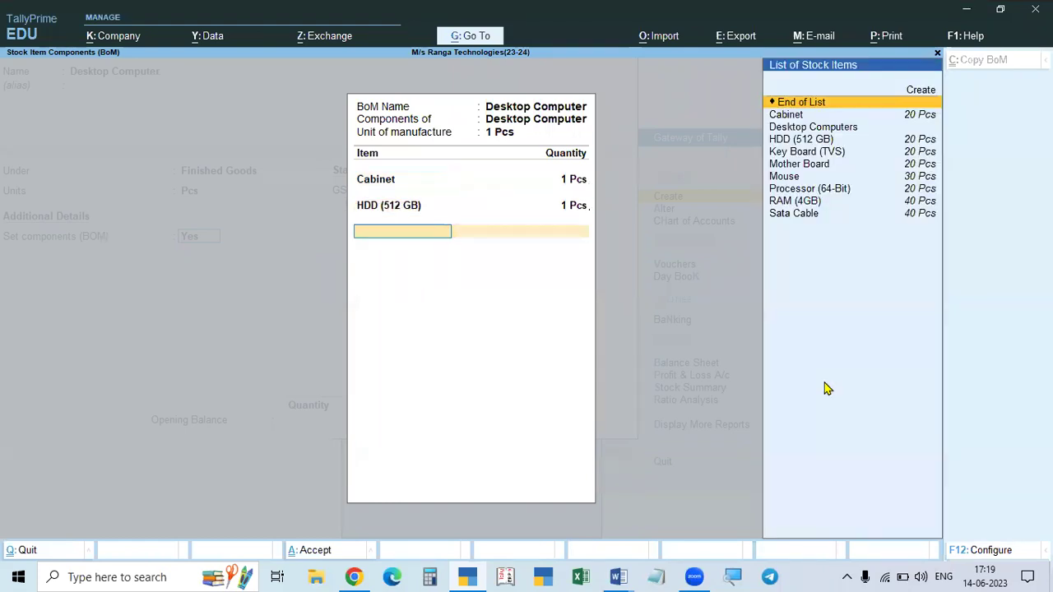
Add Key Board (TVS) with a quantity of 1 Pcs to the BOM
key(Down)
key(Down)
key(Down)
key(Down)
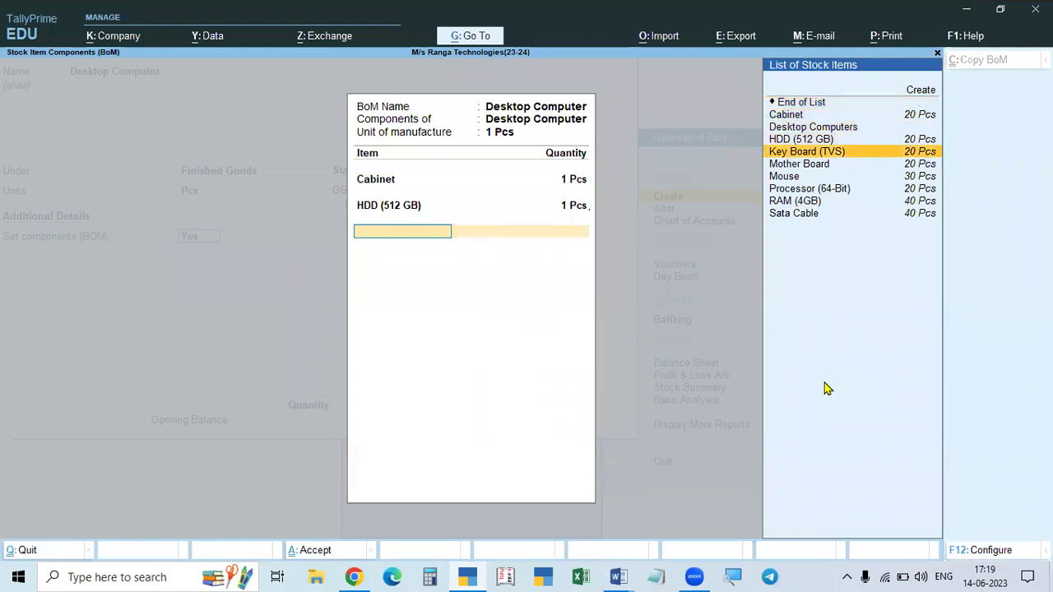
key(Return)
text(1 Pcs)
key(Return)
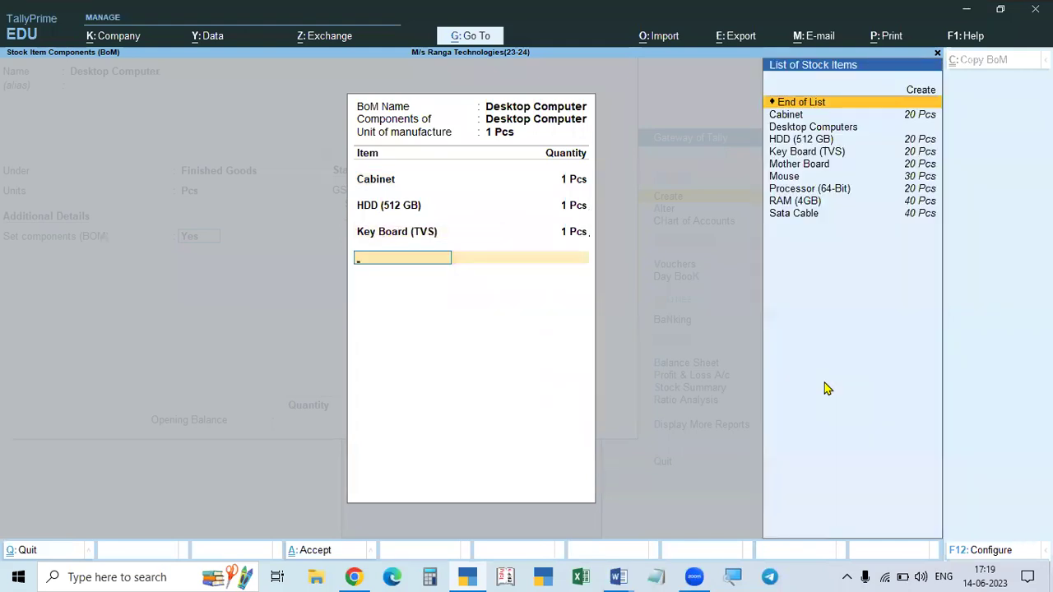
Add Mother Board with a quantity of 1 Pcs to the BOM
key(Down)
key(Down)
key(Down)
key(Down)
key(Down)
key(Return)
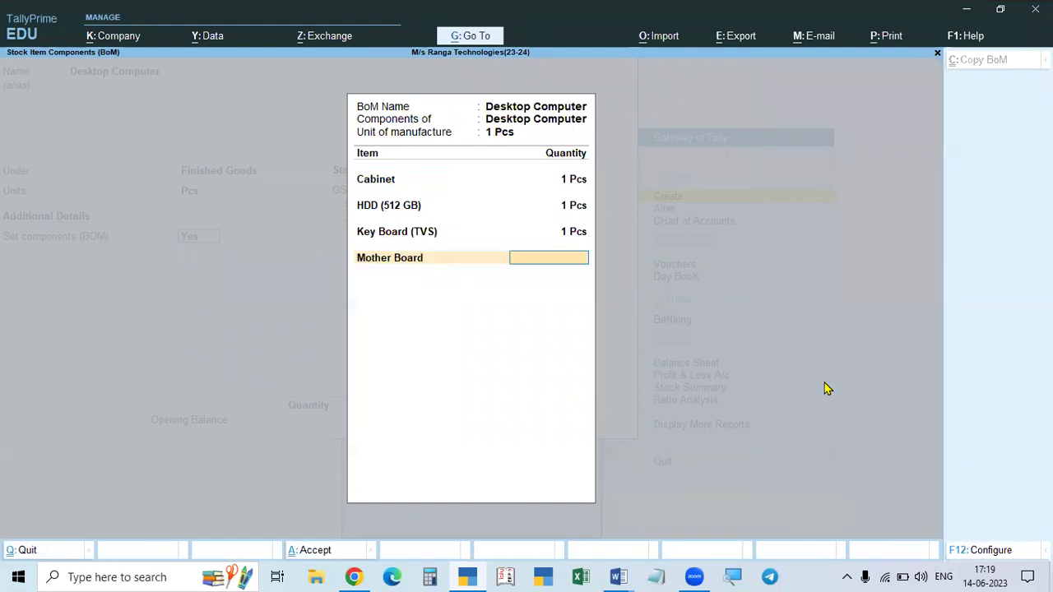
text(1)
key(Return)
Add Mouse with a quantity of 1 Pcs to the BOM
key(Down)
key(Down)
key(Down)
key(Down)
key(Down)
key(Down)
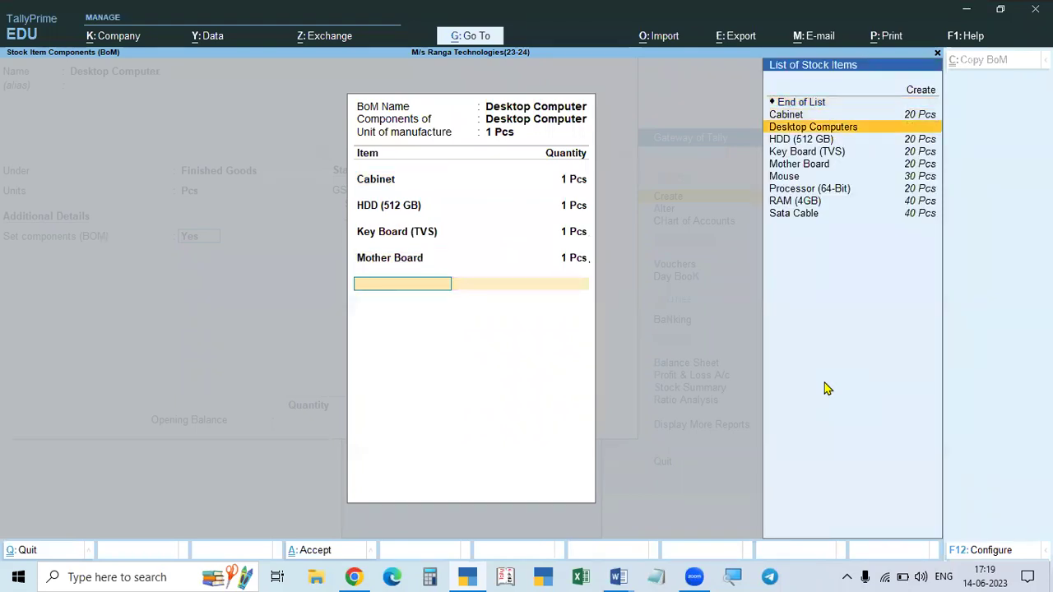
key(Return)
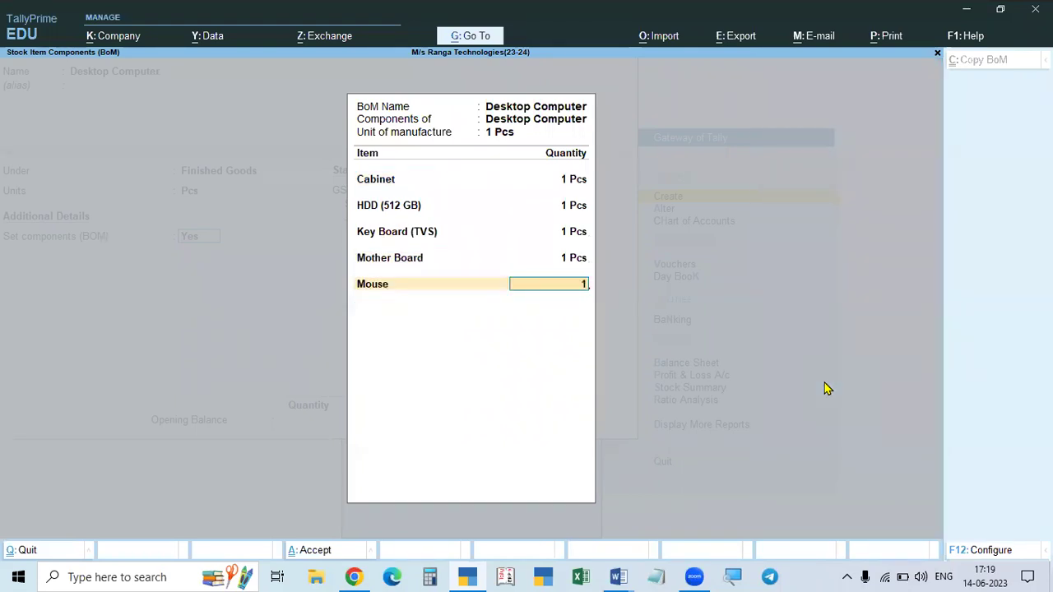
text(1)
key(Return)
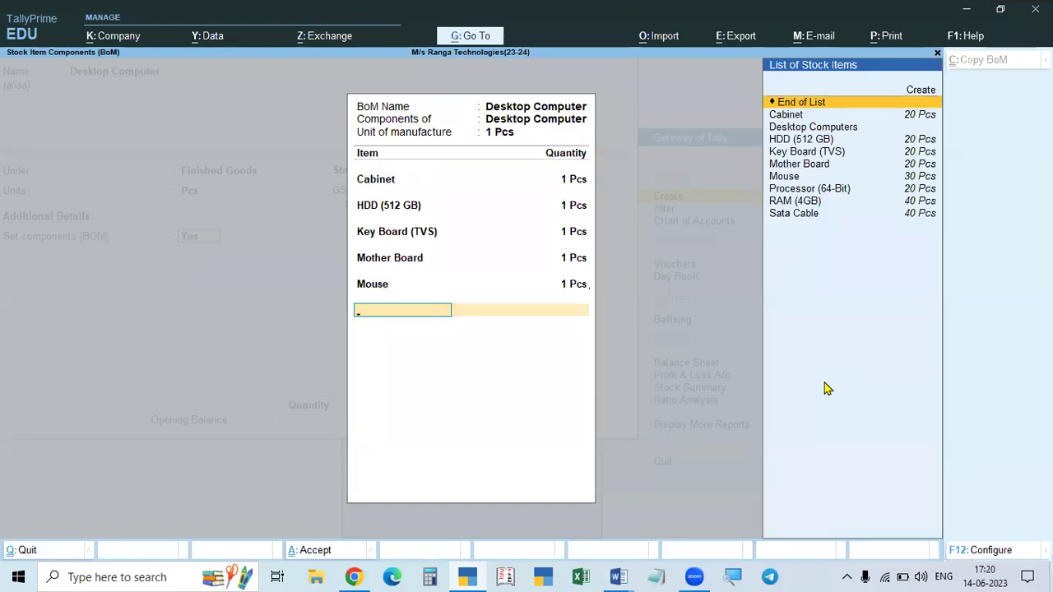
Add Processor (64-Bit) with a quantity of 1 Pcs to the BOM
key(Down)
key(Down)
key(Down)
key(Down)
key(Down)
key(Down)
key(Down)
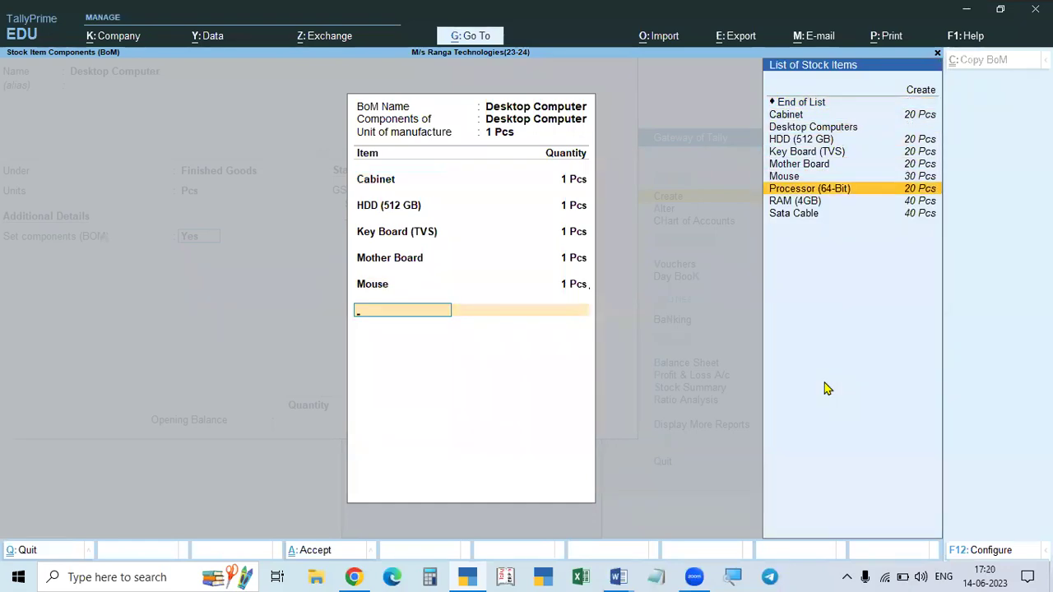
key(Return)
text(1 Pcs)
key(Return)
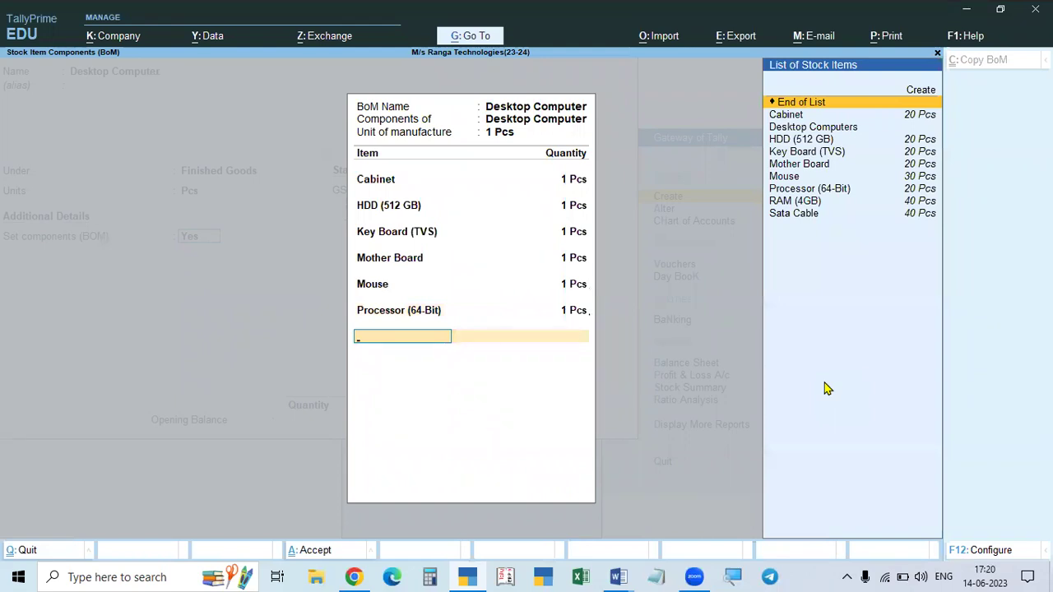
Add RAM (4GB) with a quantity of 2 Pcs to the BOM
key(Down)
key(Down)
key(Down)
key(Down)
key(Down)
key(Down)
key(Down)
key(Down)
key(Return)
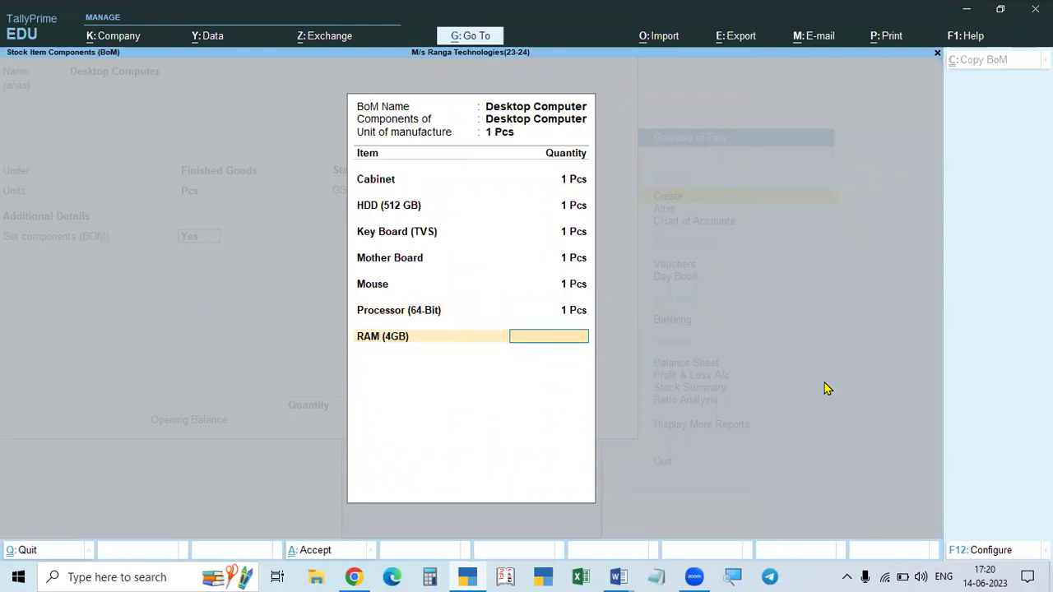
text(2)
key(Return)
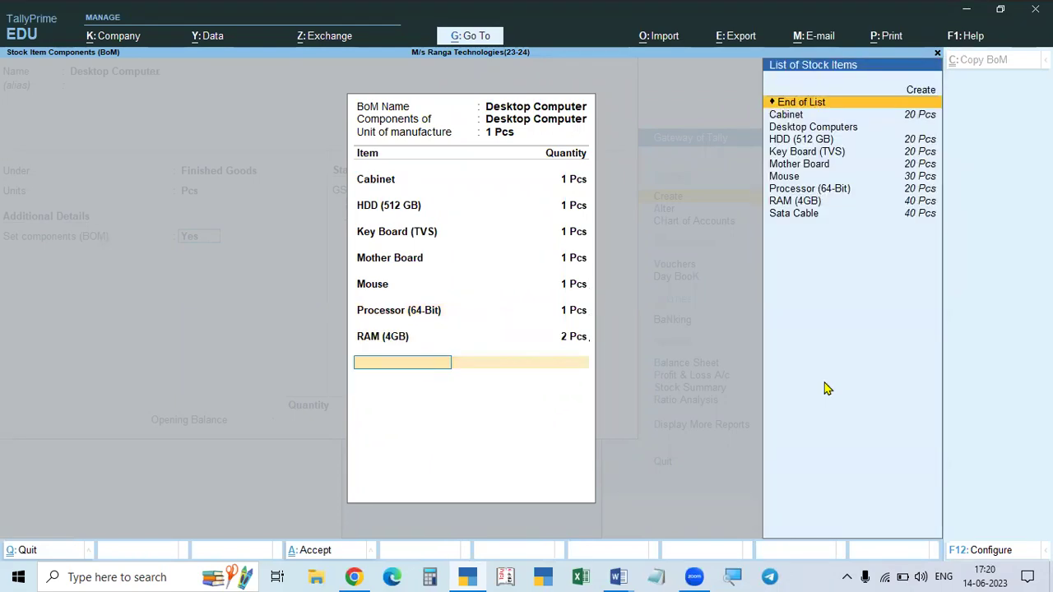
Add Sata Cable with a quantity of 2 Pcs, then end the component list and return to the stock item form
key(Down)
key(Down)
key(Down)
key(Down)
key(Down)
key(Down)
key(Down)
key(Down)
key(Down)
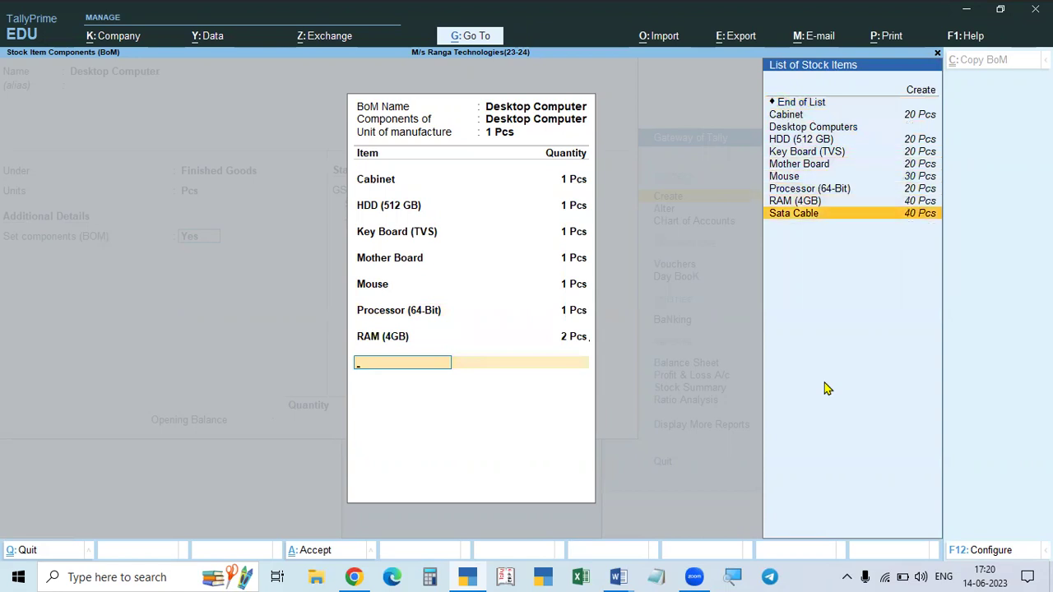
key(Return)
text(2 Pcs)
key(Return)
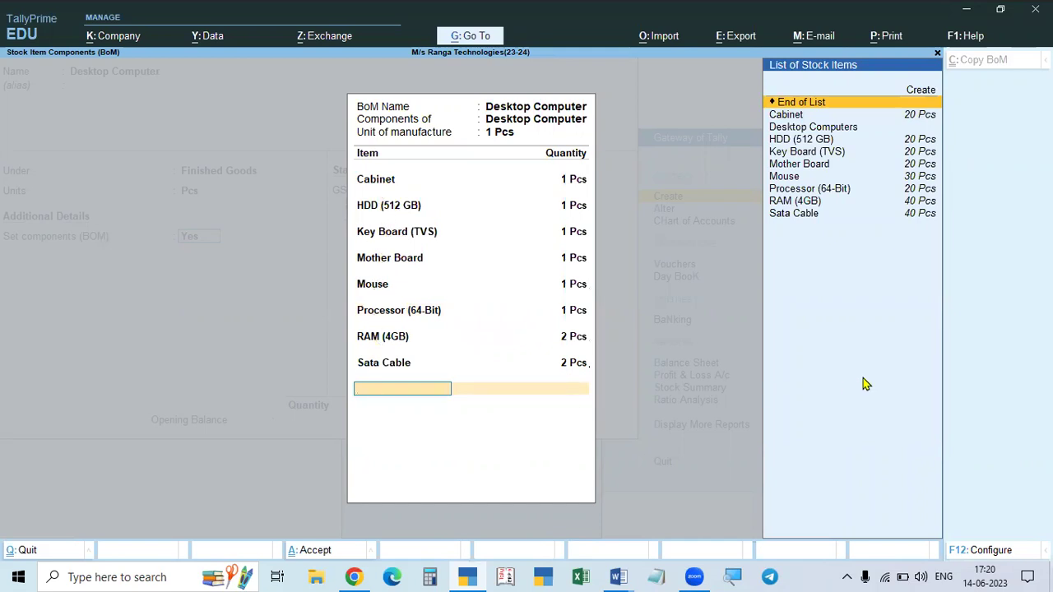
key(Return)
key(Return)
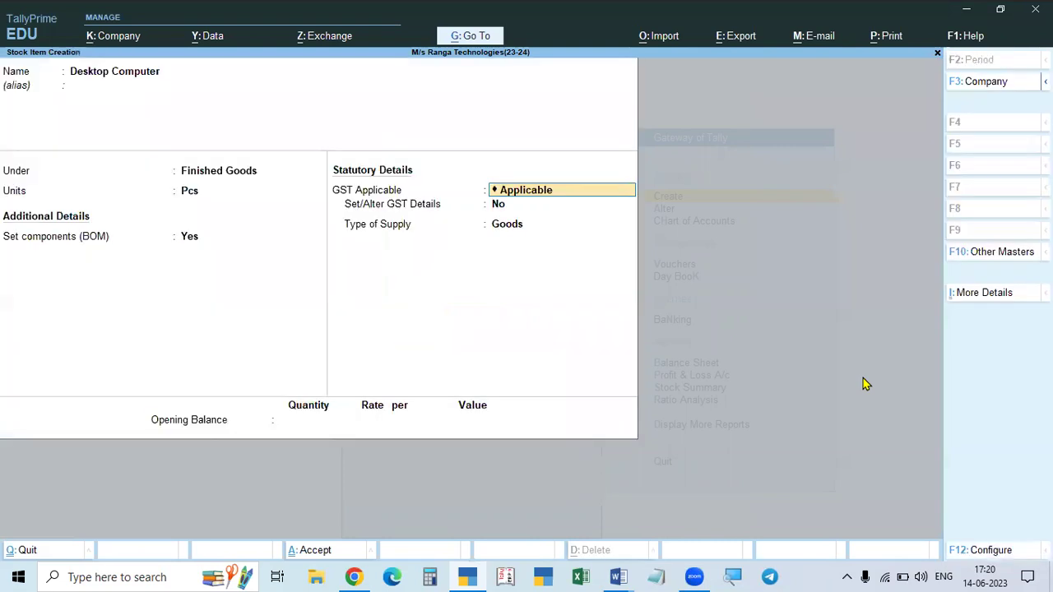
Enable Set/Alter GST Details for Desktop Computer, leaving the HSN fields blank and keeping non-GST goods at No
key(Return)
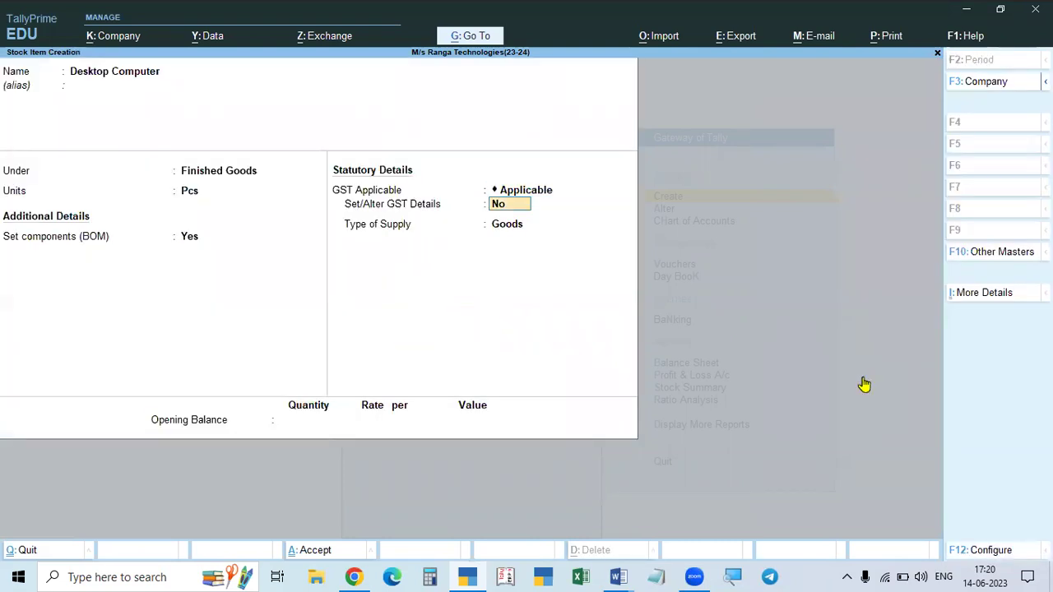
key(y)
key(Return)
key(Return)
key(Return)
key(Return)
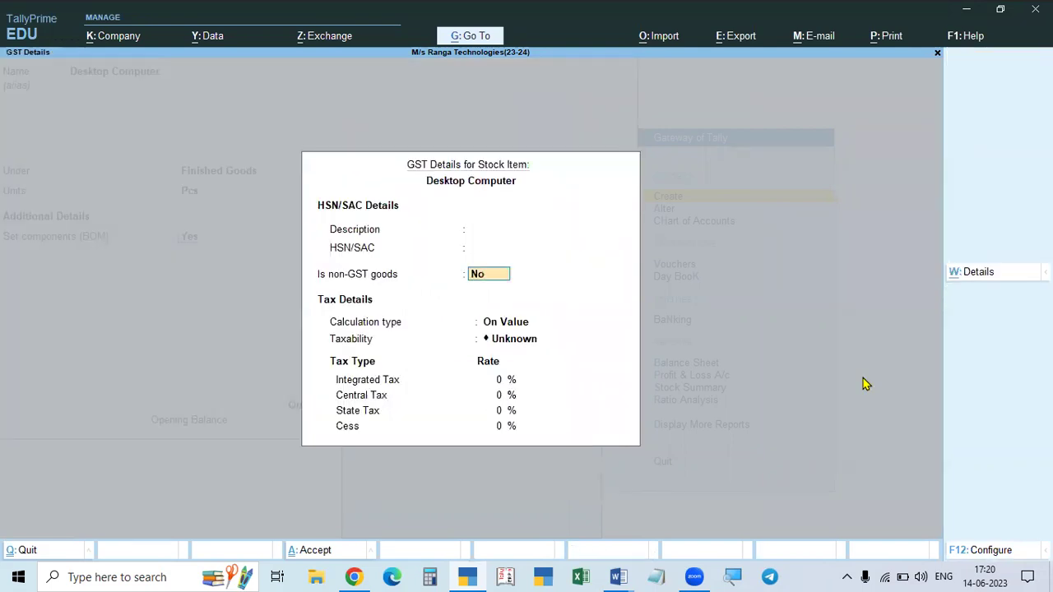
key(Return)
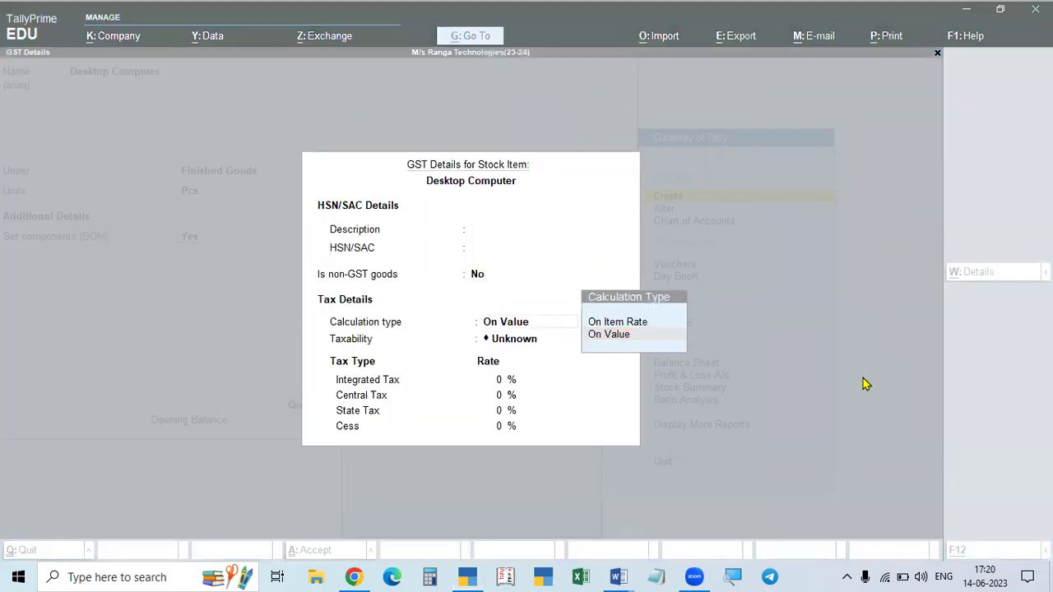
Check the problem text in Word for the GST rate of the Desktop Computers, and return to TallyPrime
key(alt+Tab)
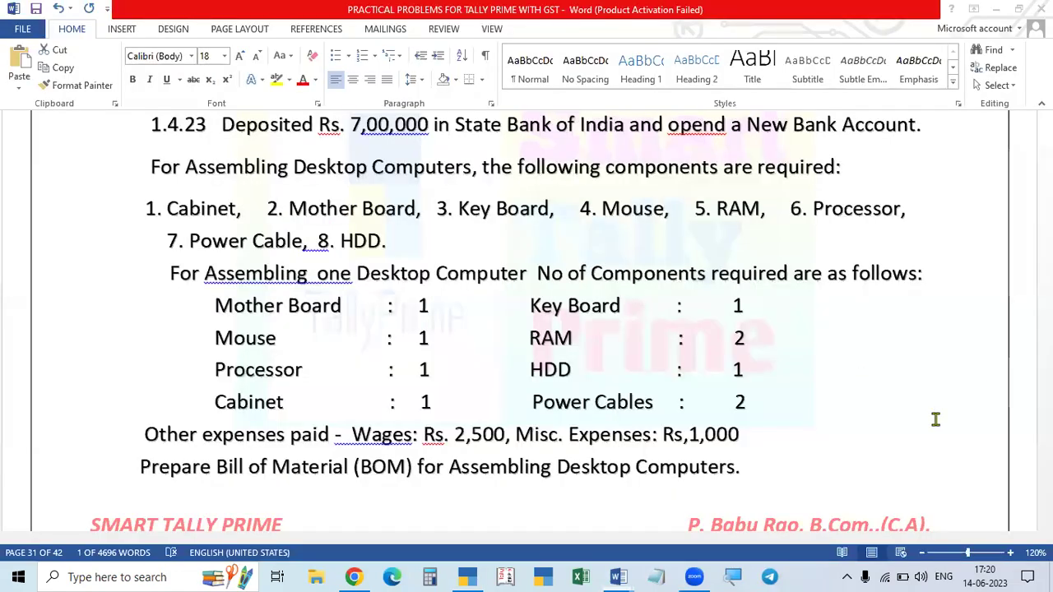
scroll(933, 419, up, 2)
scroll(755, 423, up, 2)
scroll(750, 428, down, 8)
scroll(750, 430, up, 3)
scroll(750, 430, down, 10)
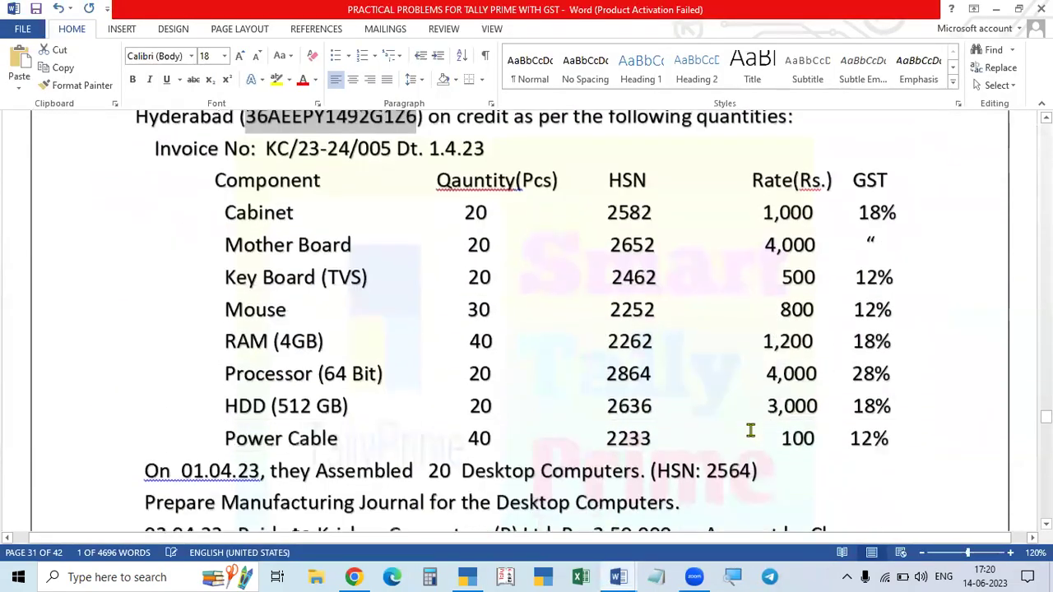
scroll(750, 430, down, 3)
scroll(740, 411, up, 4)
scroll(686, 343, down, 4)
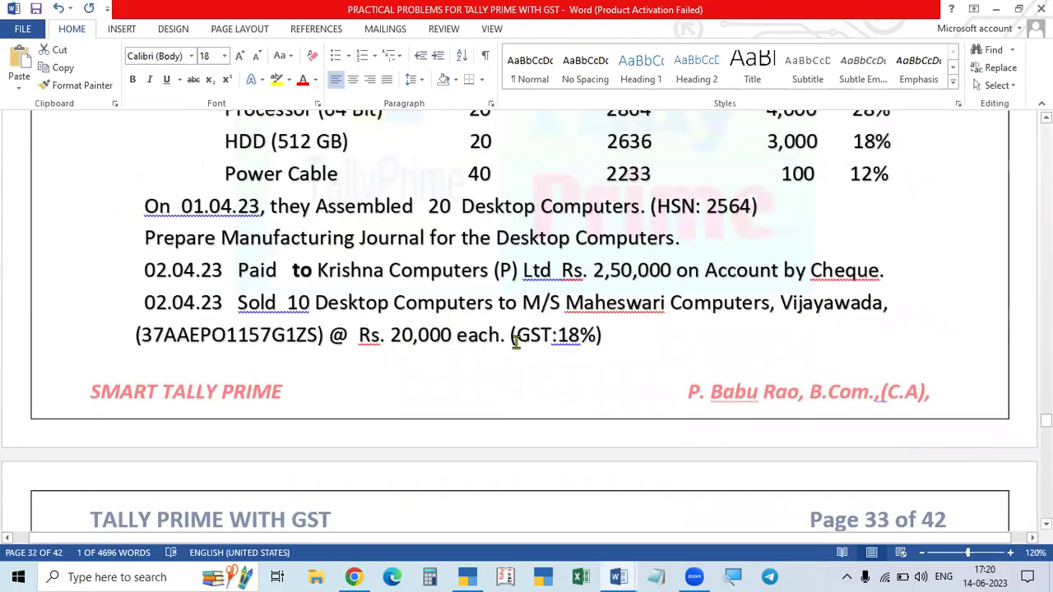
key(alt+Tab)
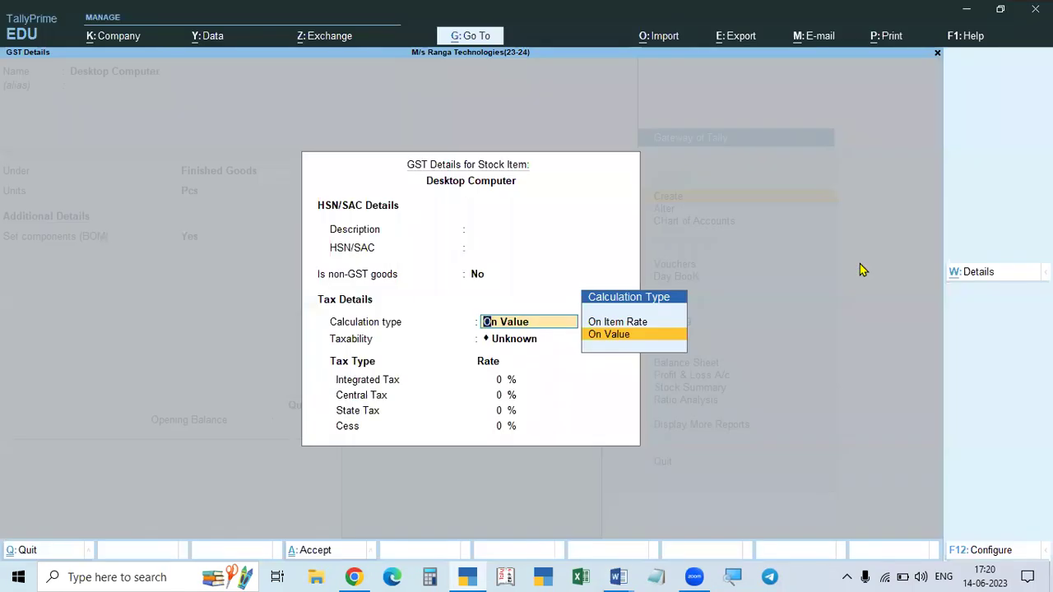
Keep the calculation type On Value, set the taxability to Taxable and enter an Integrated Tax rate of 18%
key(Return)
key(Down)
key(Down)
key(Down)
key(Return)
text(18)
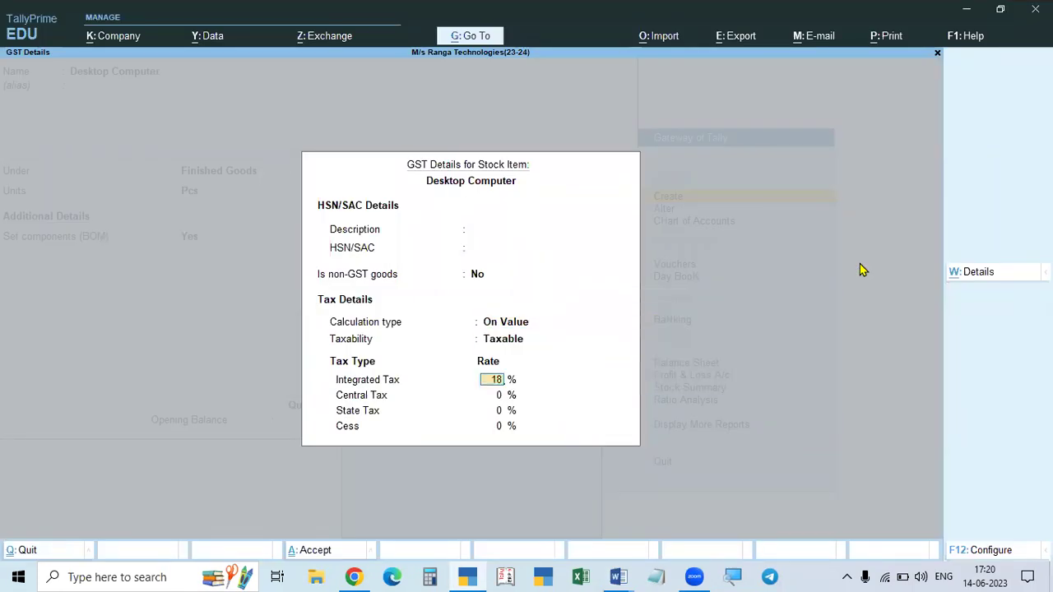
Look up the Desktop Computer's HSN in the Word document, enter 2564 as its HSN/SAC in TallyPrime and accept the GST details
key(alt+Tab)
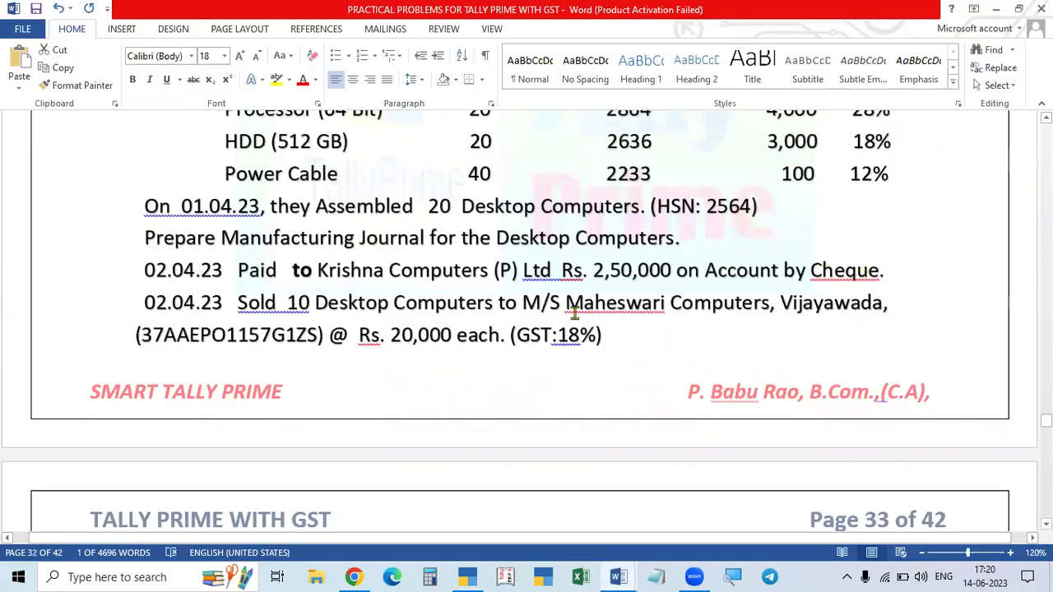
scroll(586, 309, up, 1)
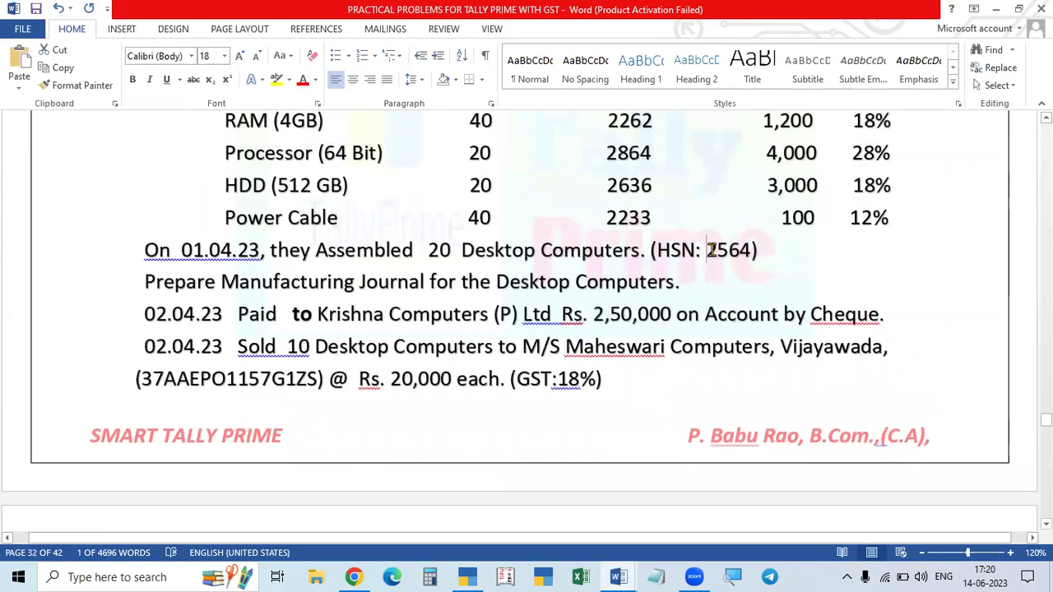
drag(705, 249, 745, 246)
key(alt+Tab)
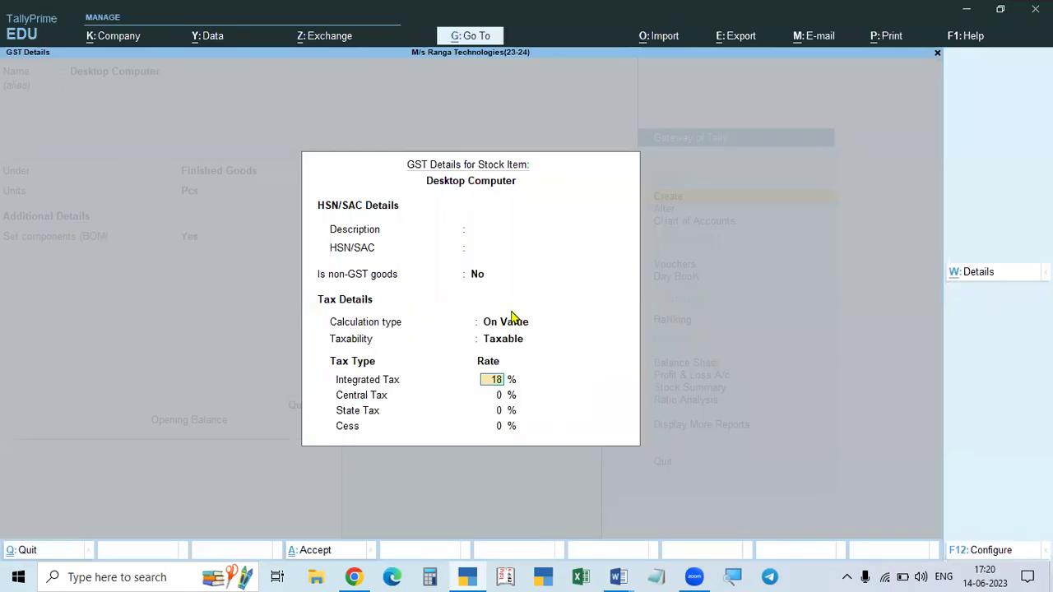
click(481, 251)
text(2564)
key(Return)
key(Return)
key(Return)
key(Return)
key(Return)
key(Return)
key(Return)
key(Return)
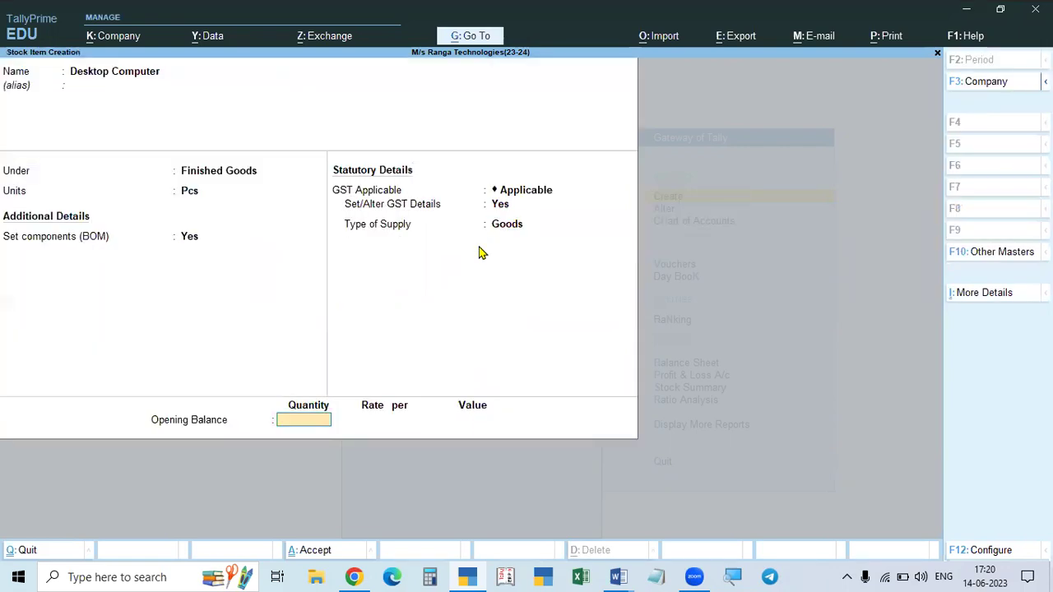
Save the Desktop Computer stock item without an opening balance and quit stock item creation to the list of masters
key(Return)
key(Return)
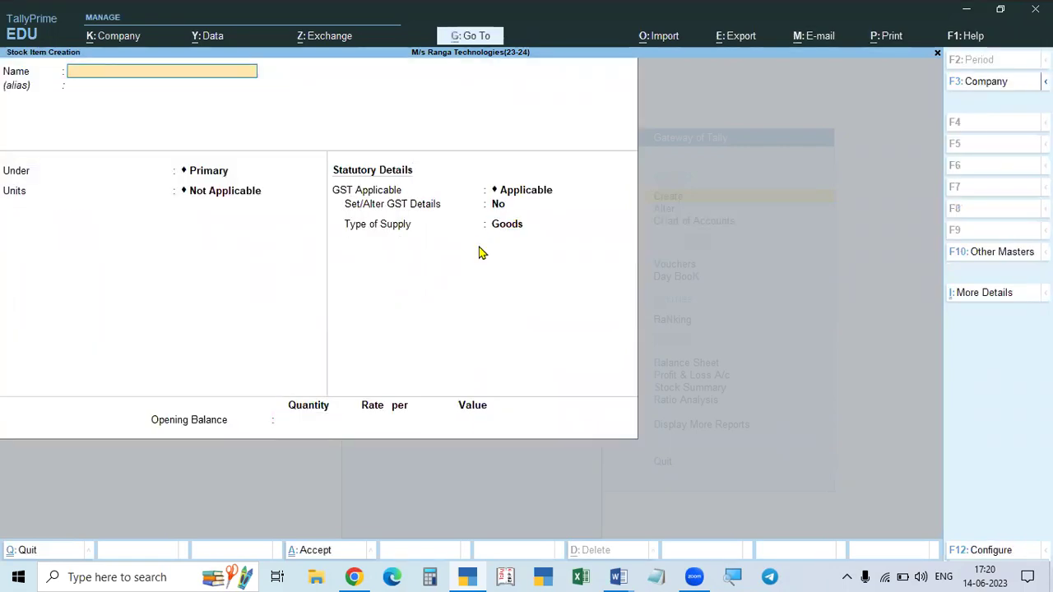
key(Escape)
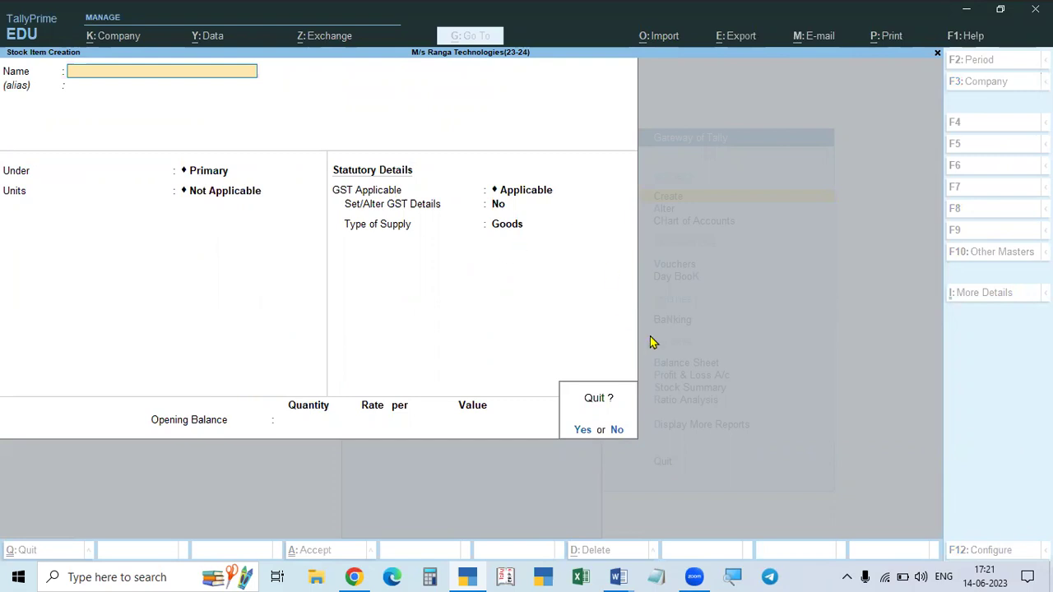
key(y)
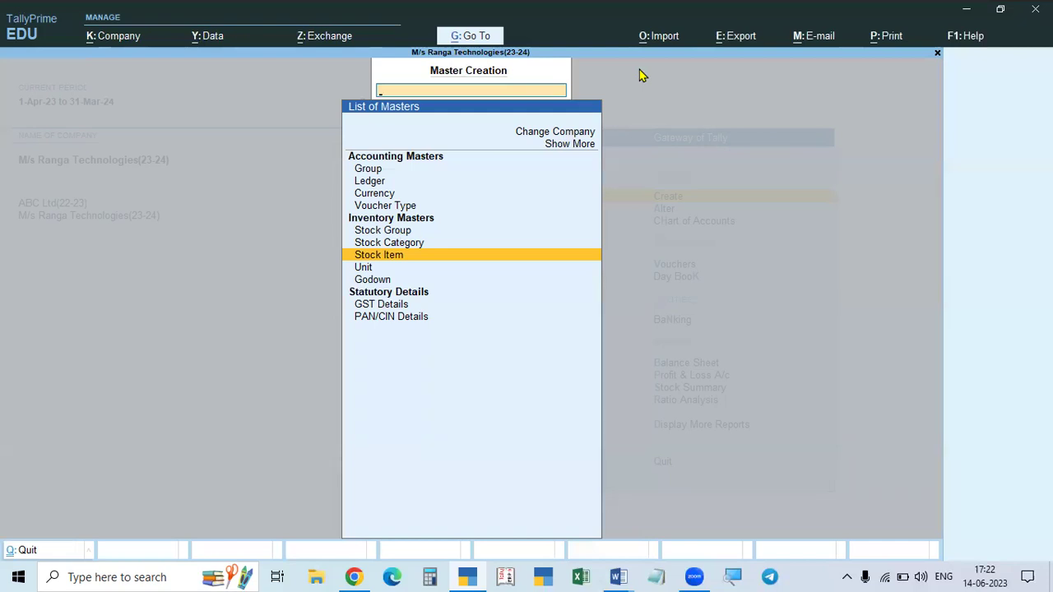
key(Return)
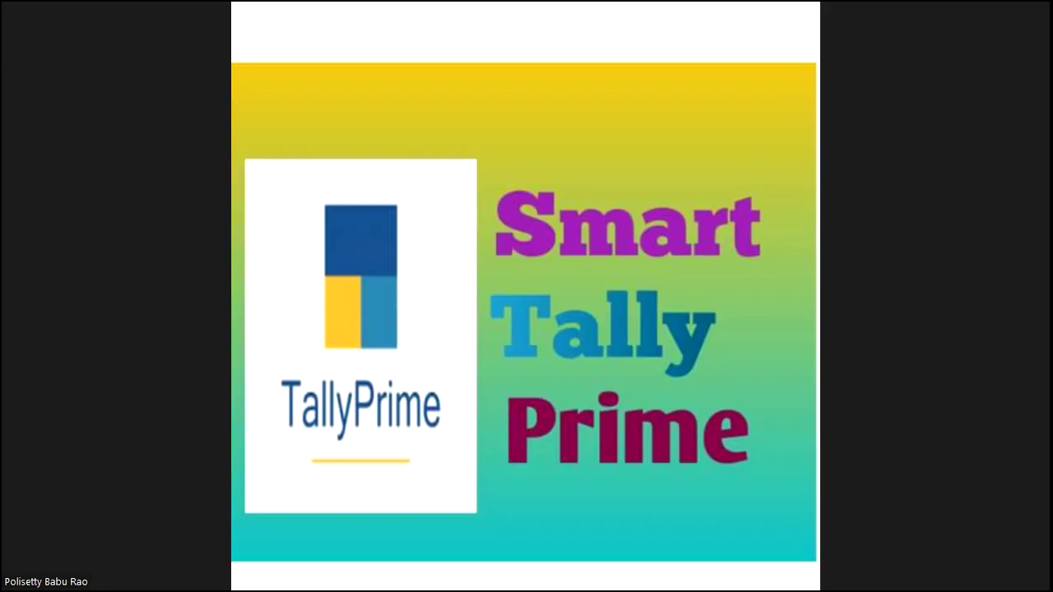